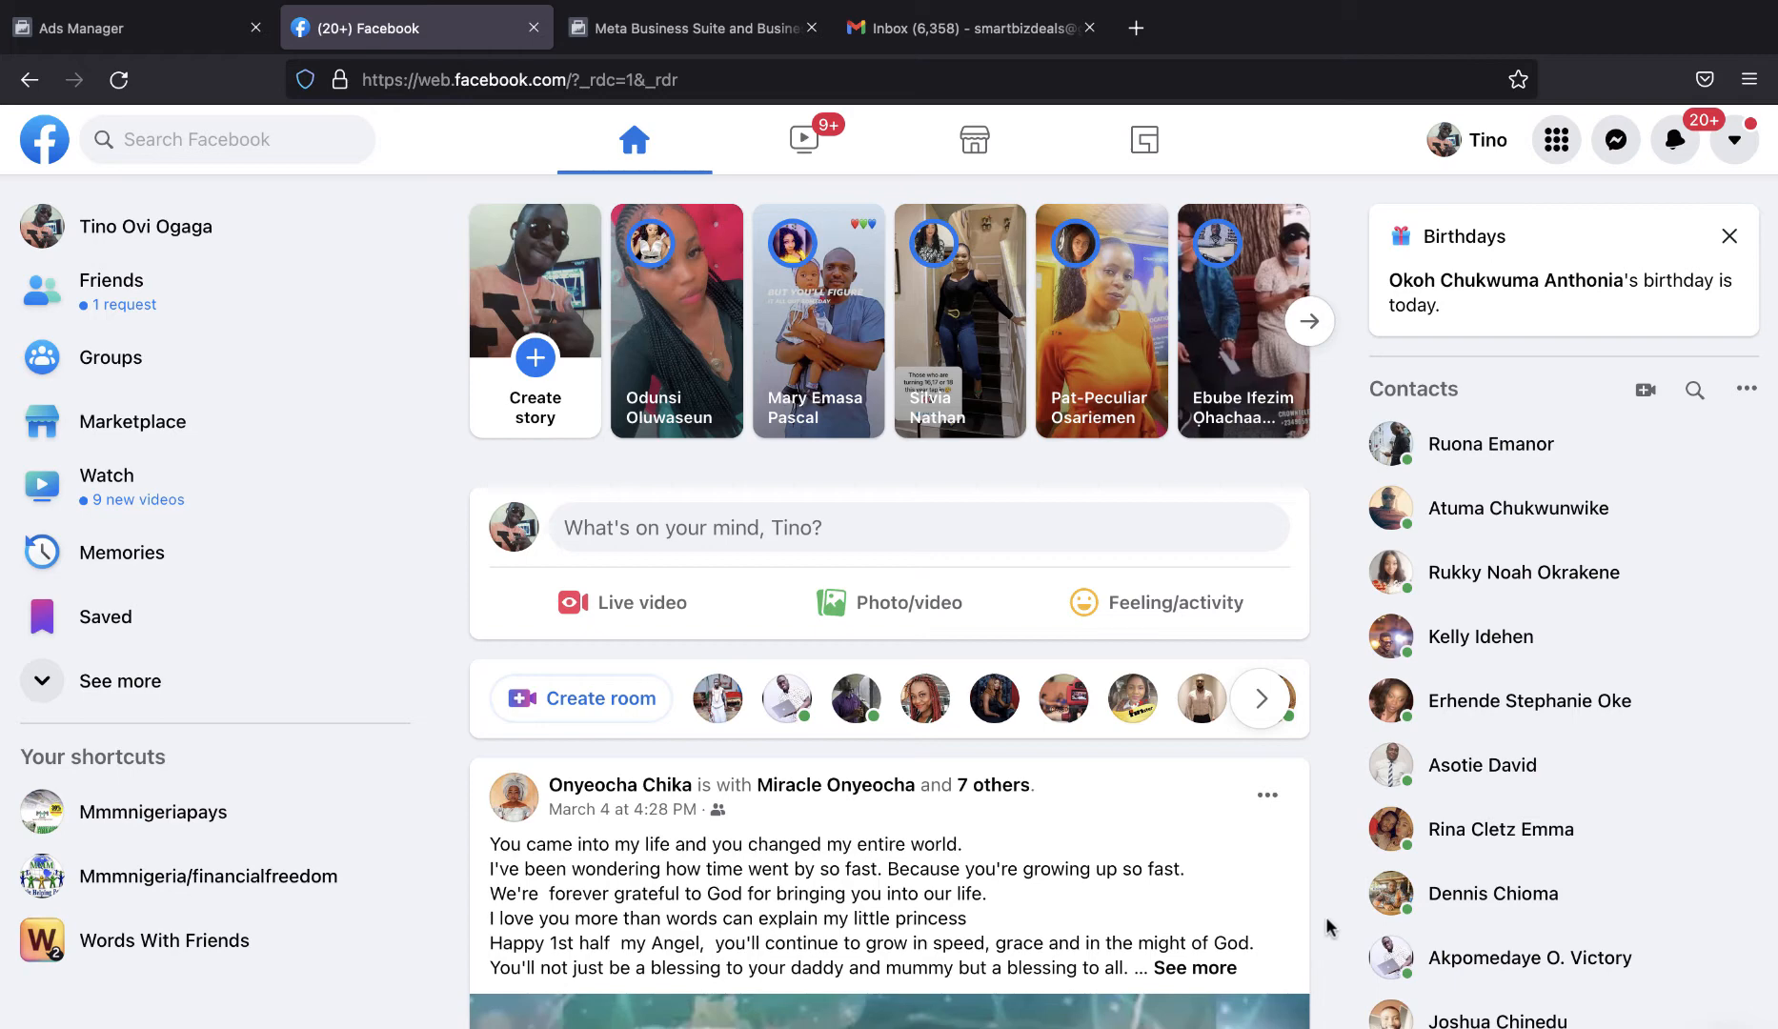
Open business.facebook.com/create in a new browser tab.
key(ctrl+t)
click(895, 84)
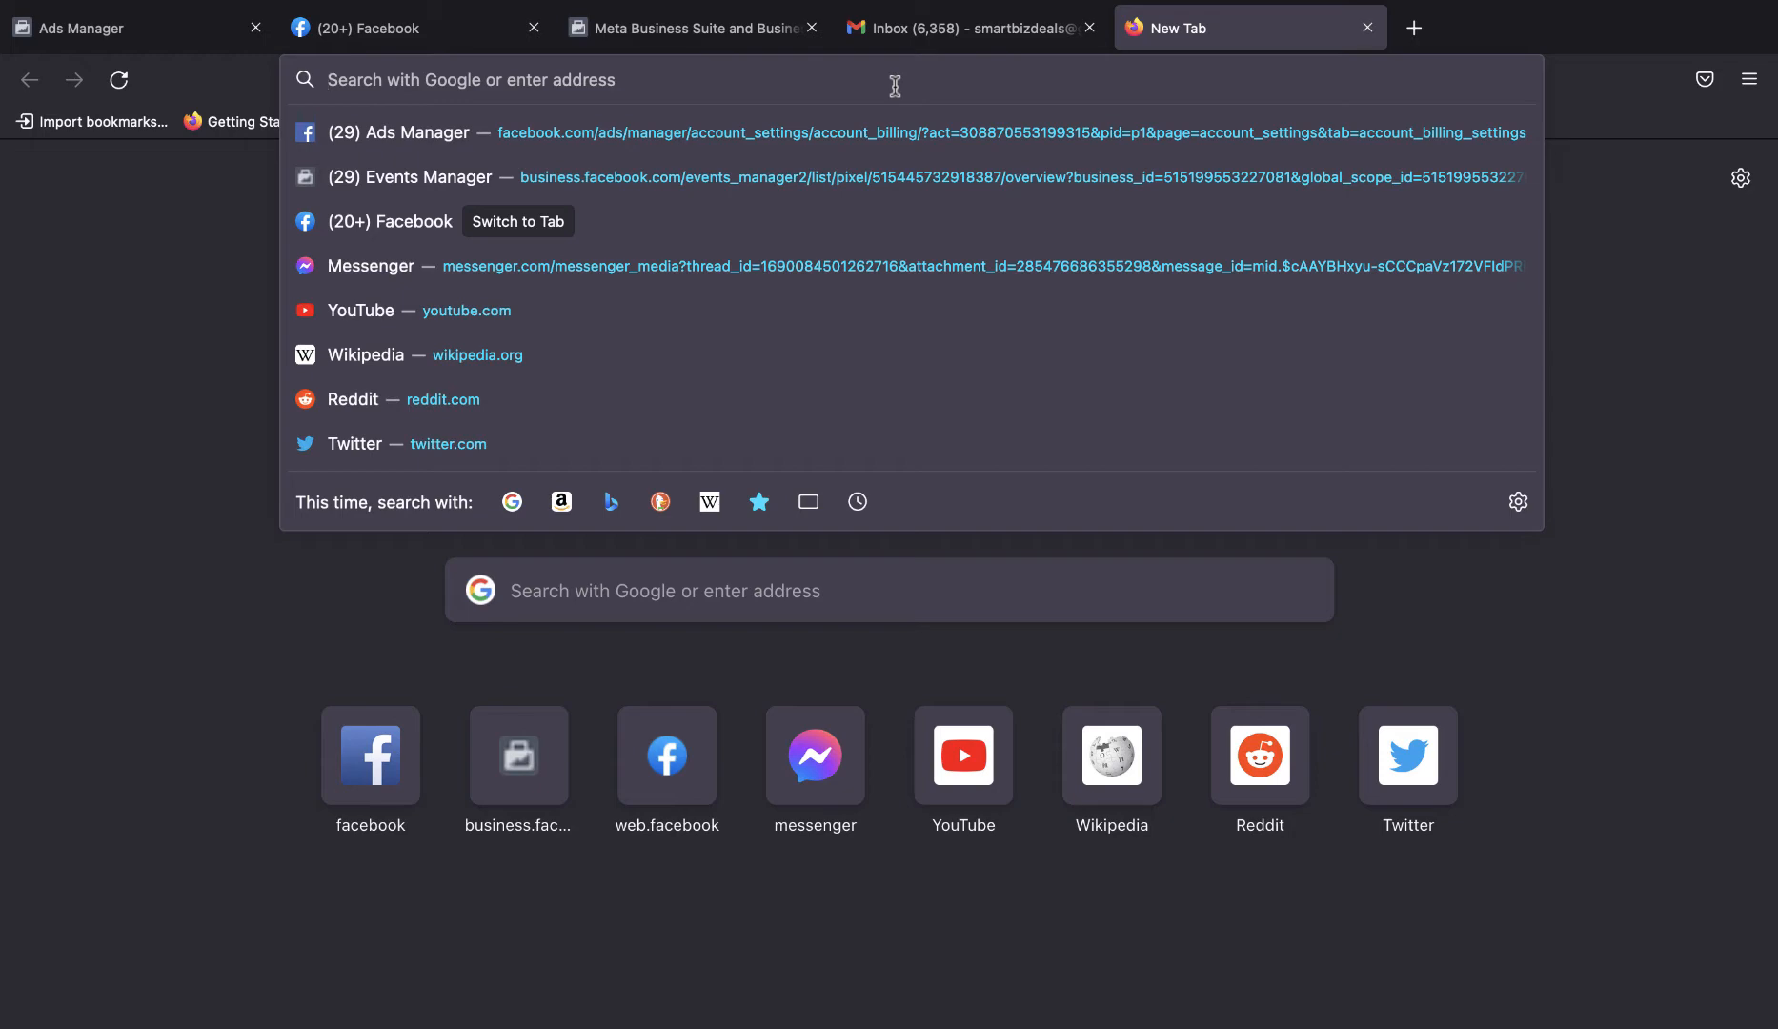
text(business.facebook.com/)
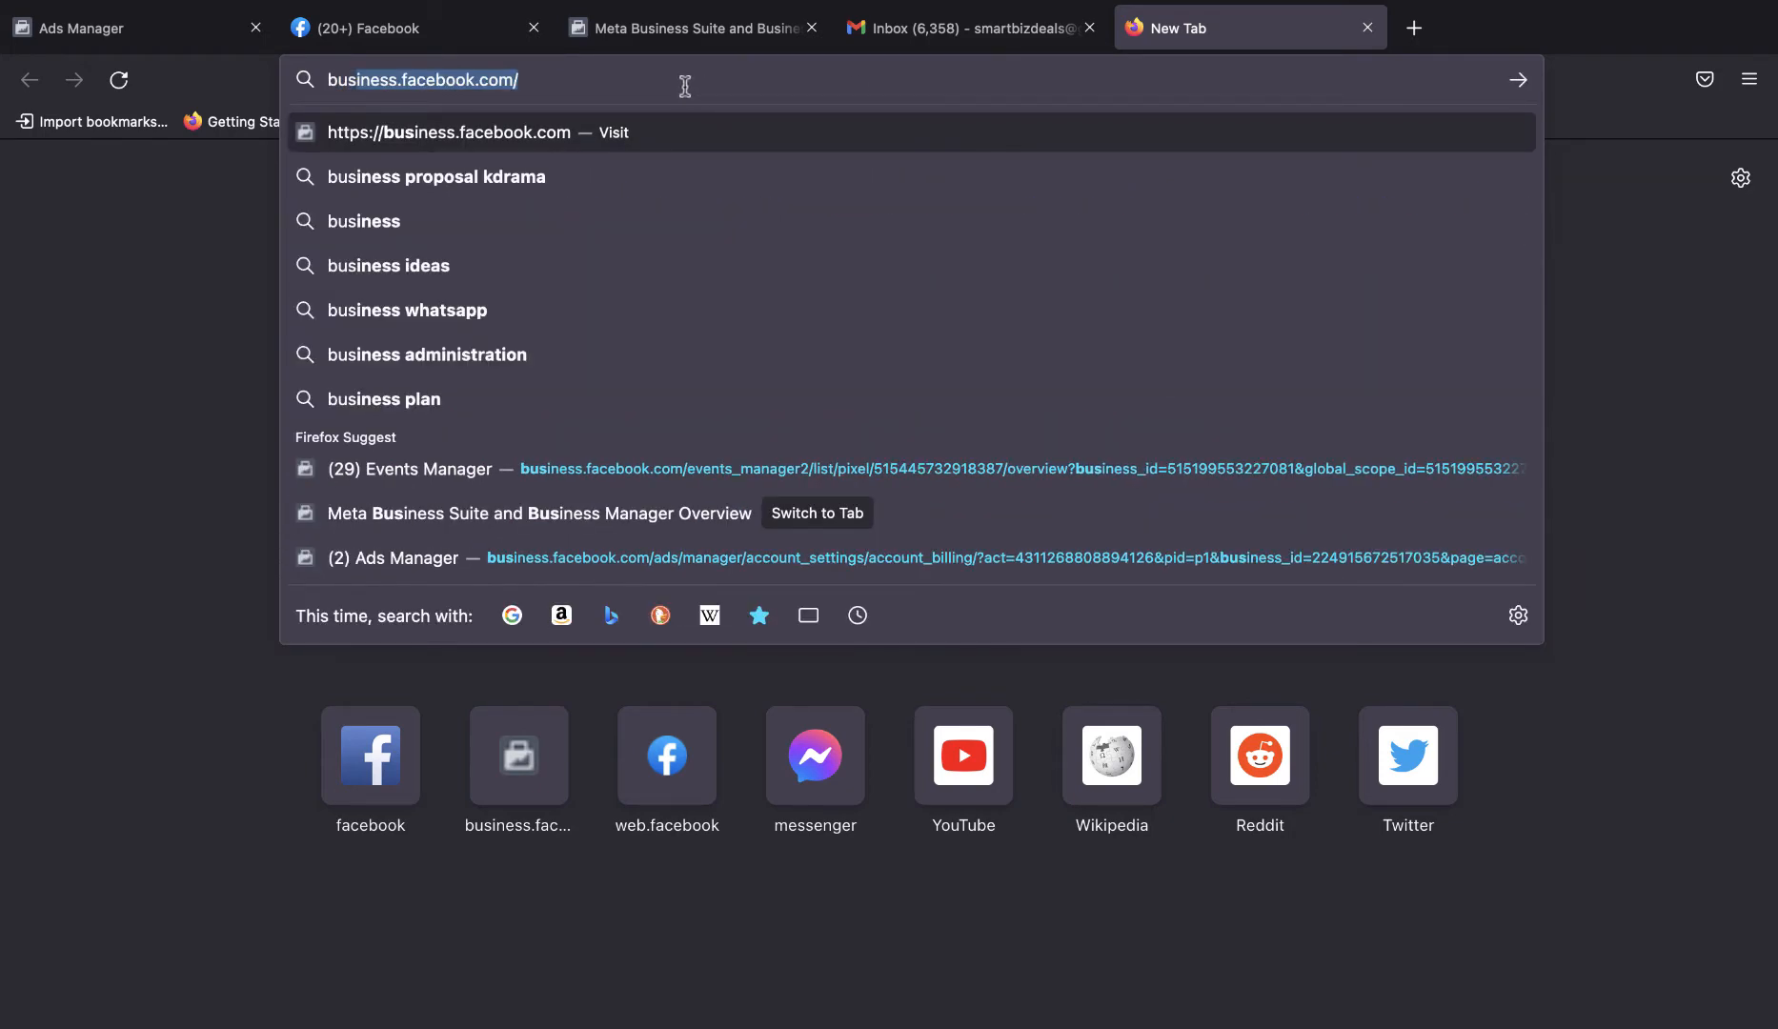
click(689, 86)
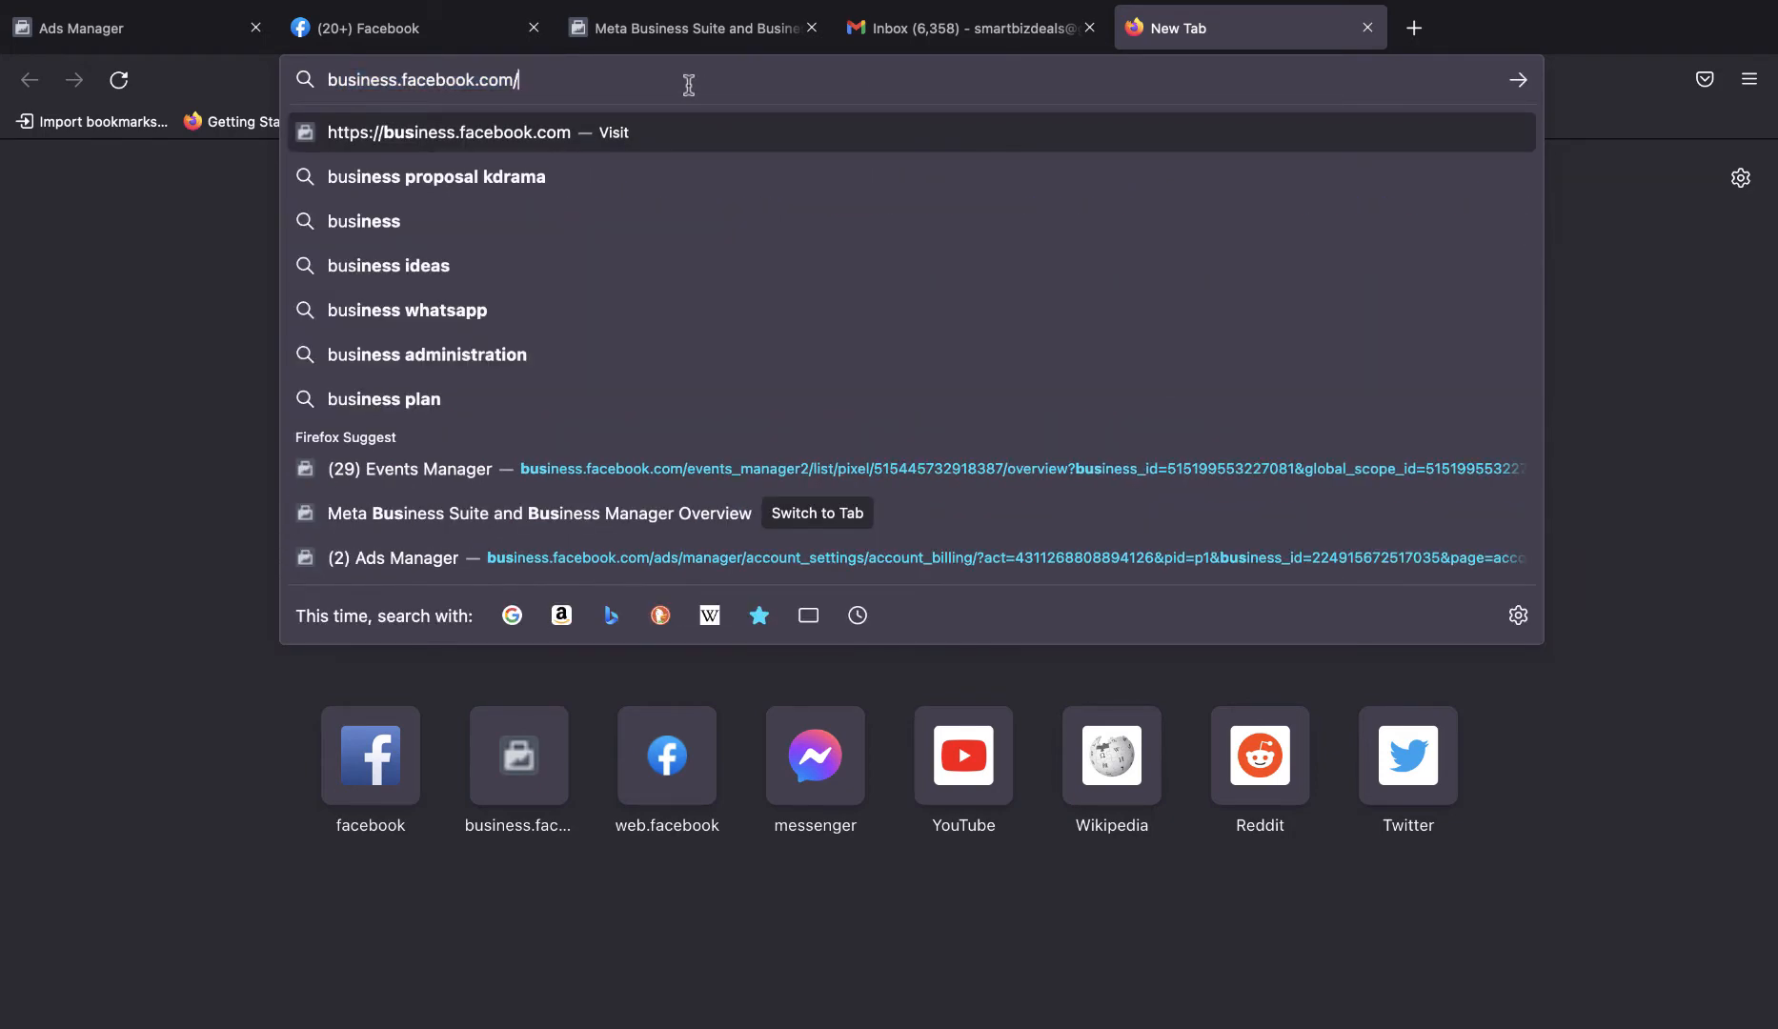
text(creat)
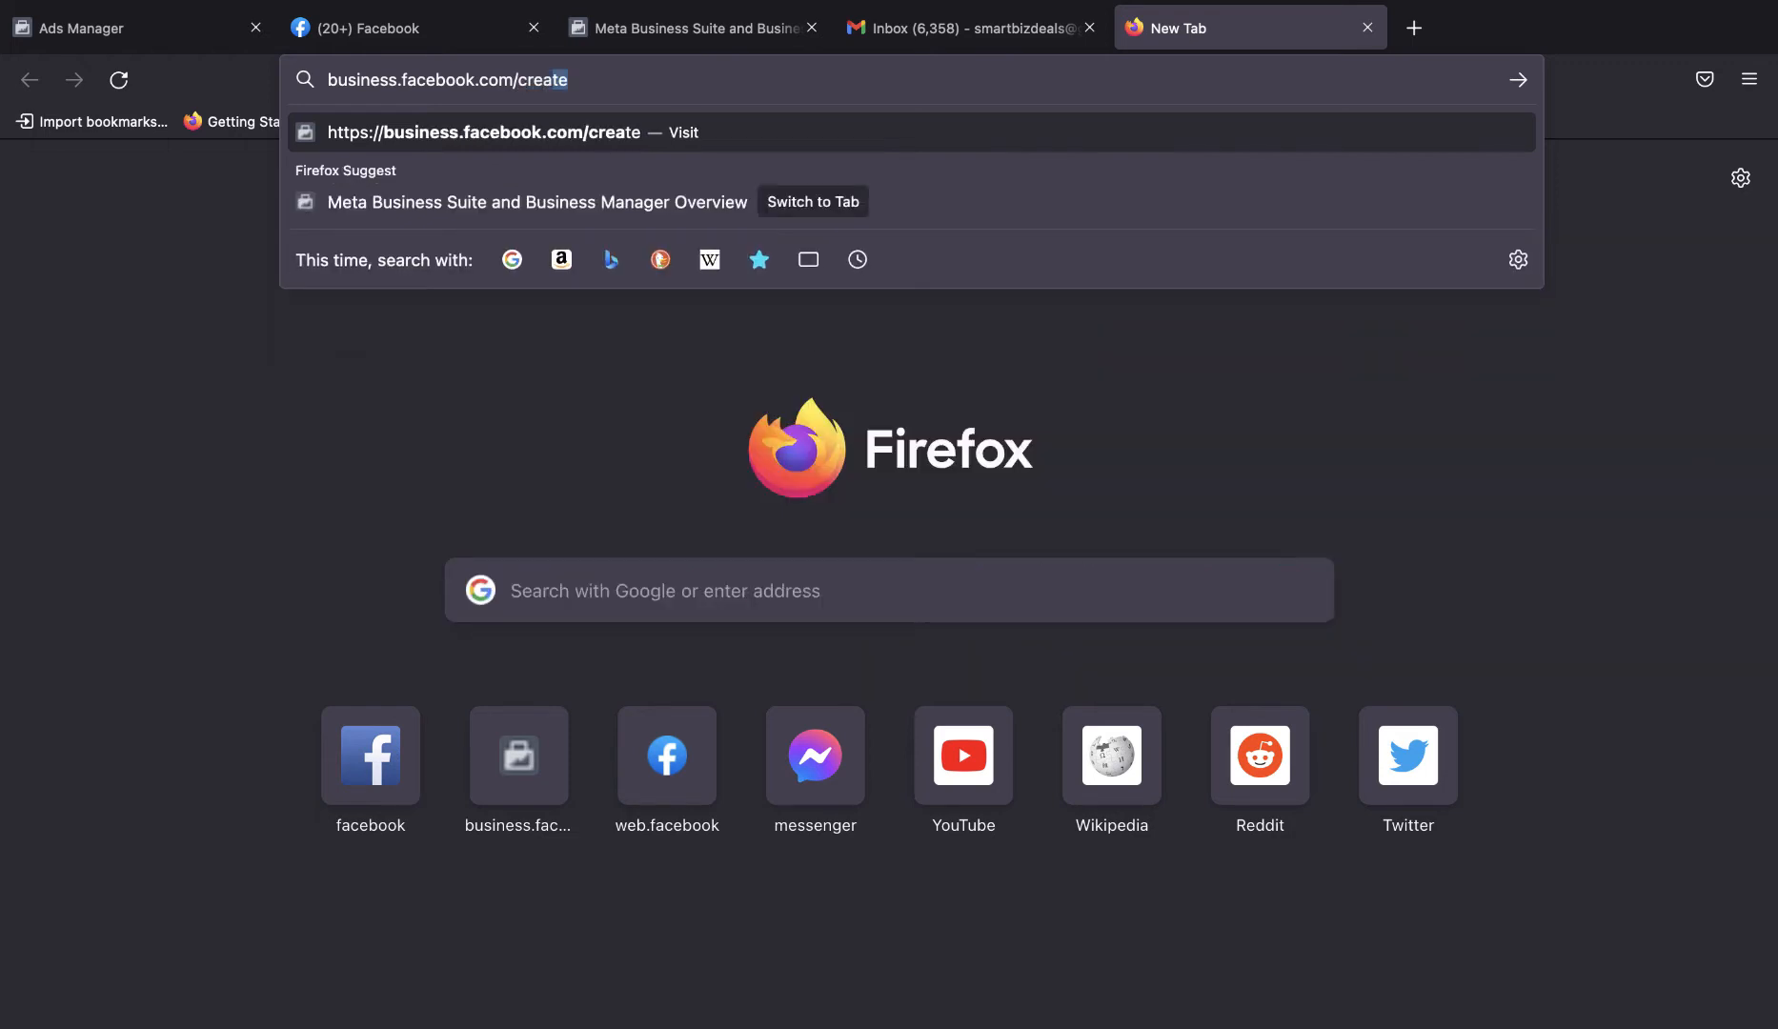
text(e)
key(Return)
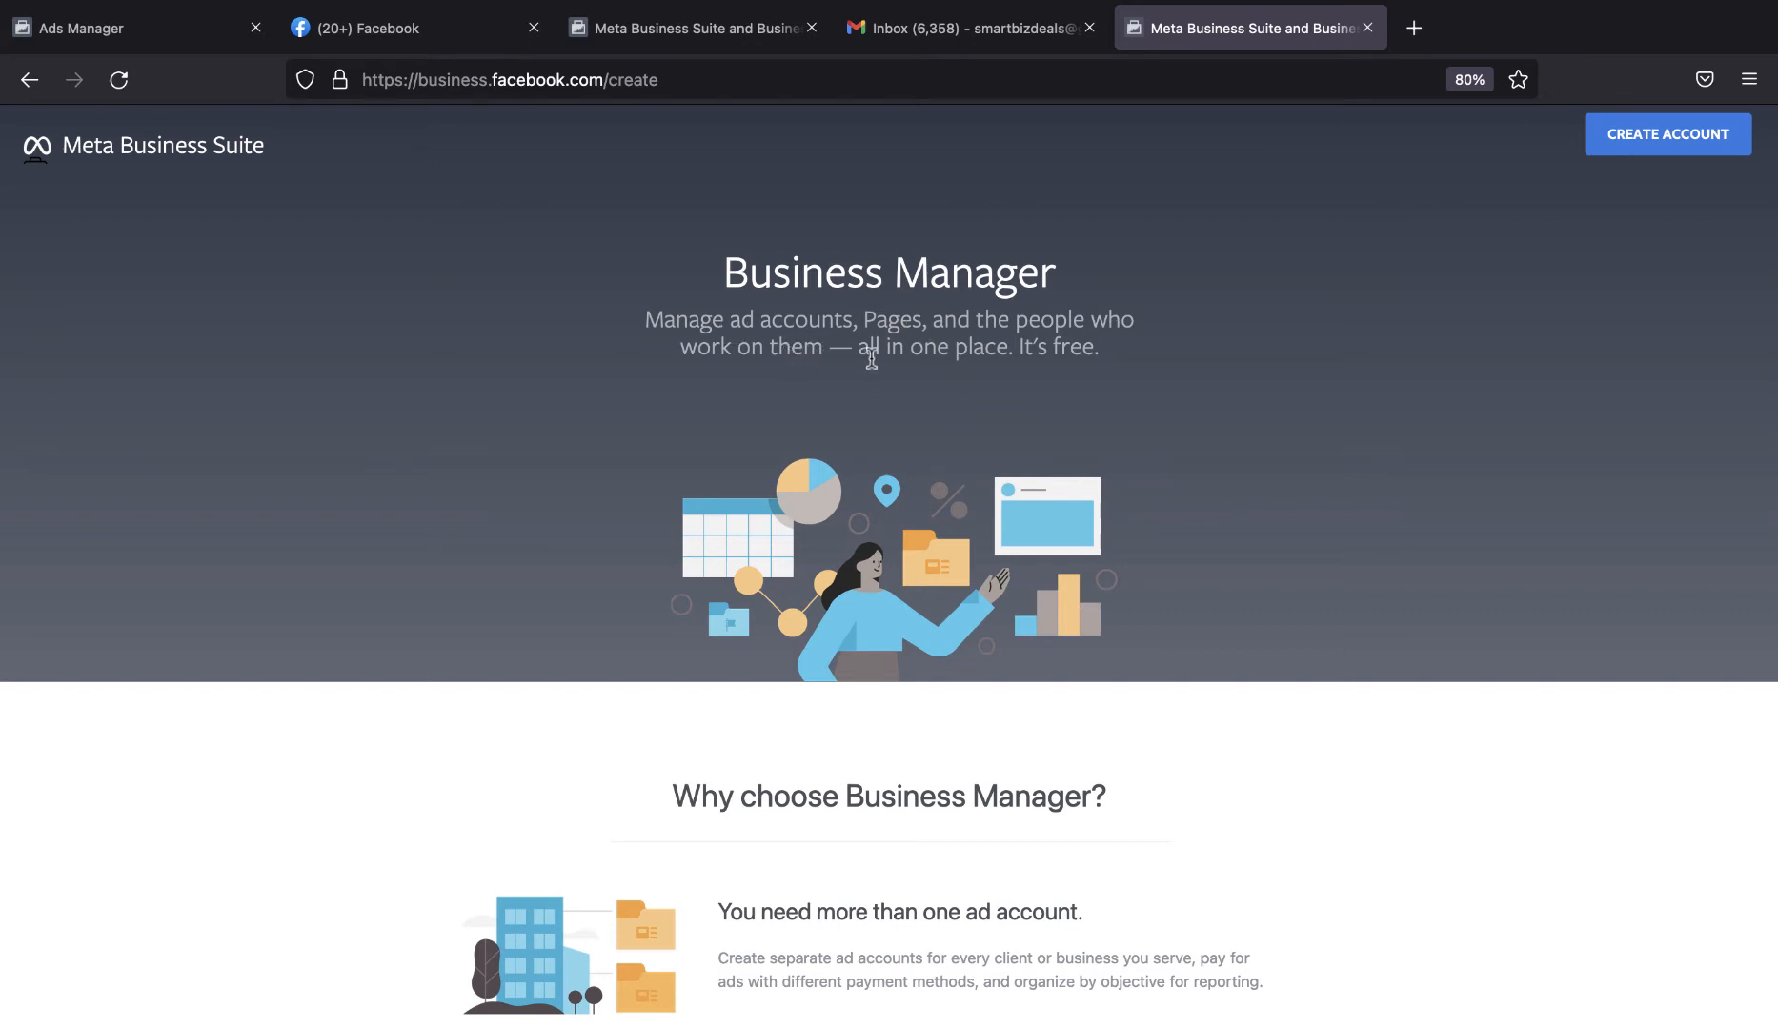
scroll(1072, 370, up, 1)
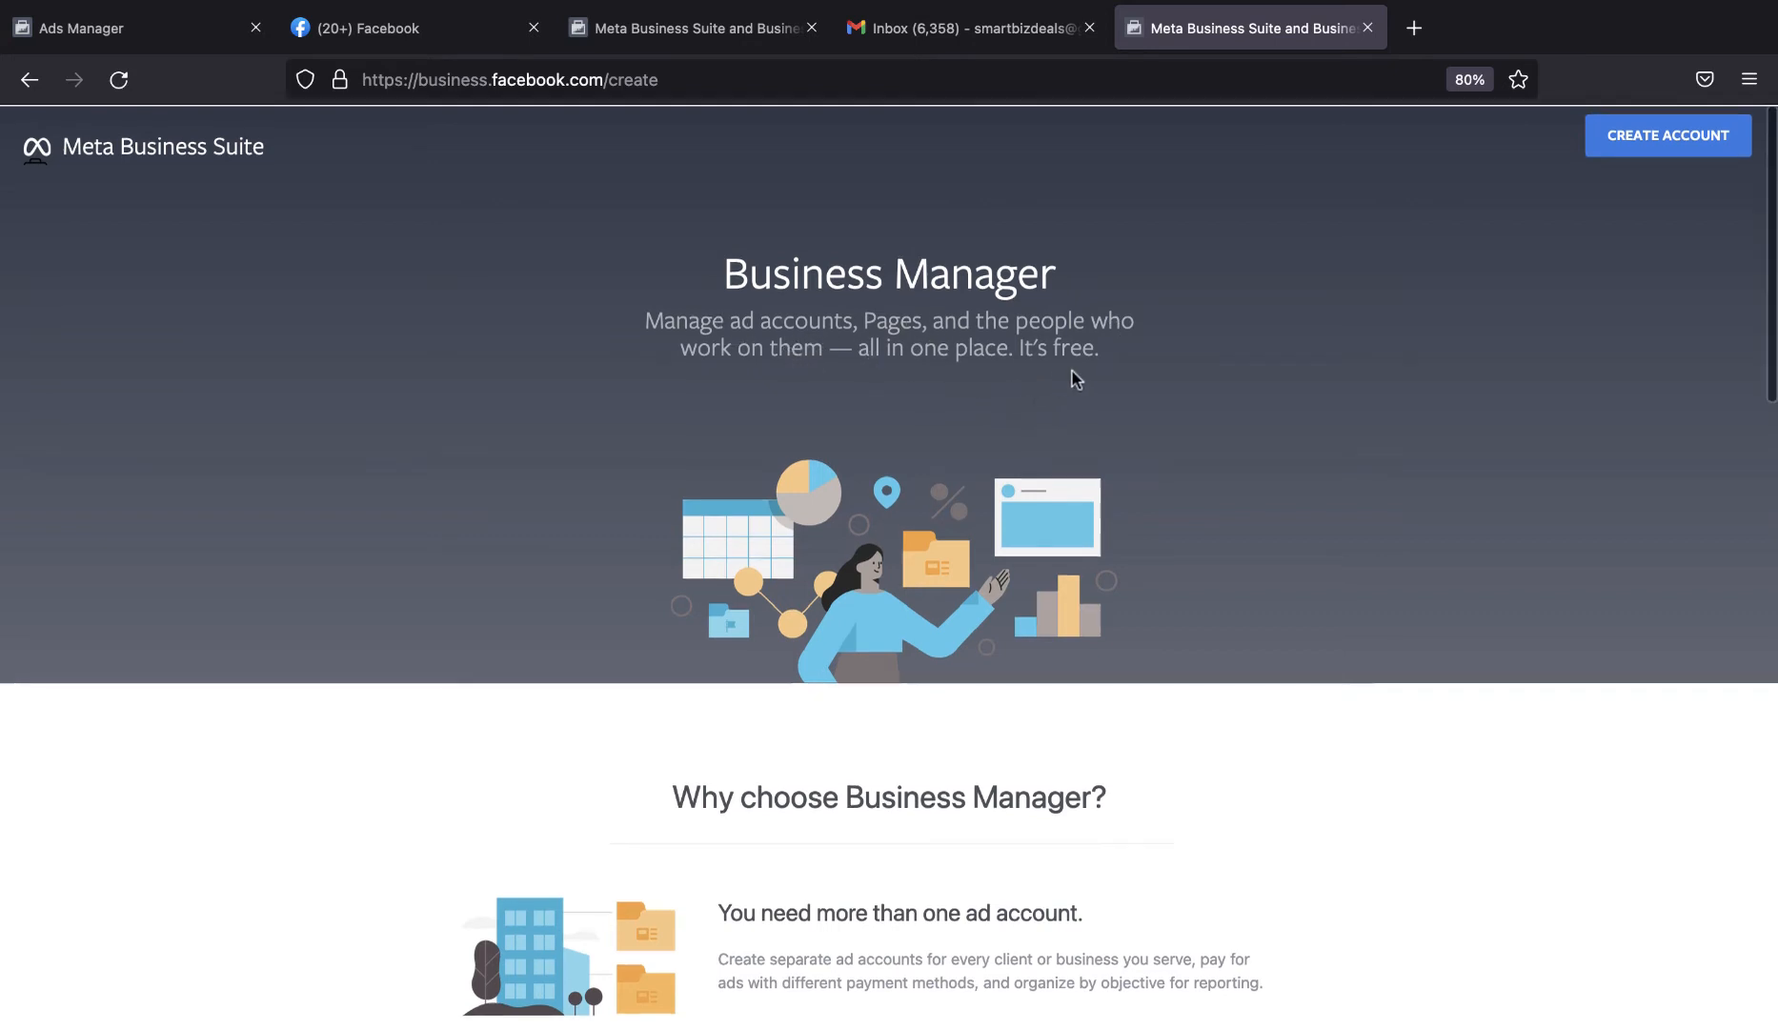
Start creating a Business Manager account and name the business Ecom Business.
click(1660, 154)
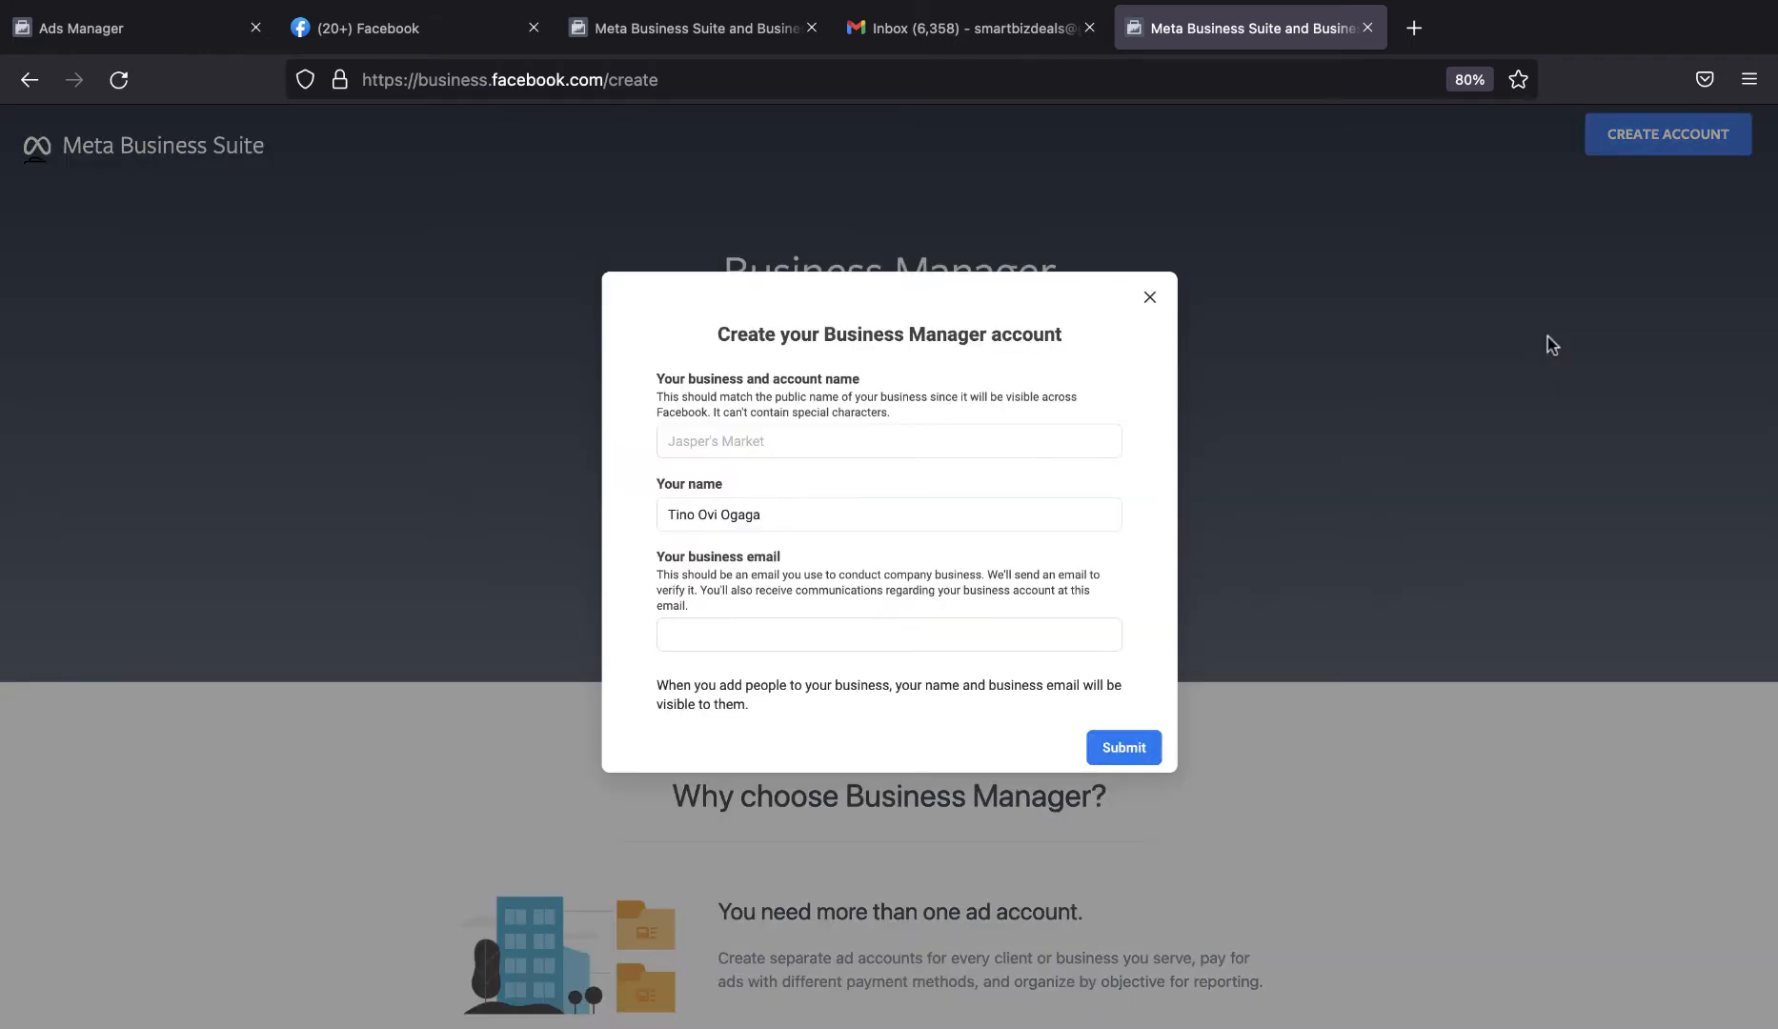
click(813, 448)
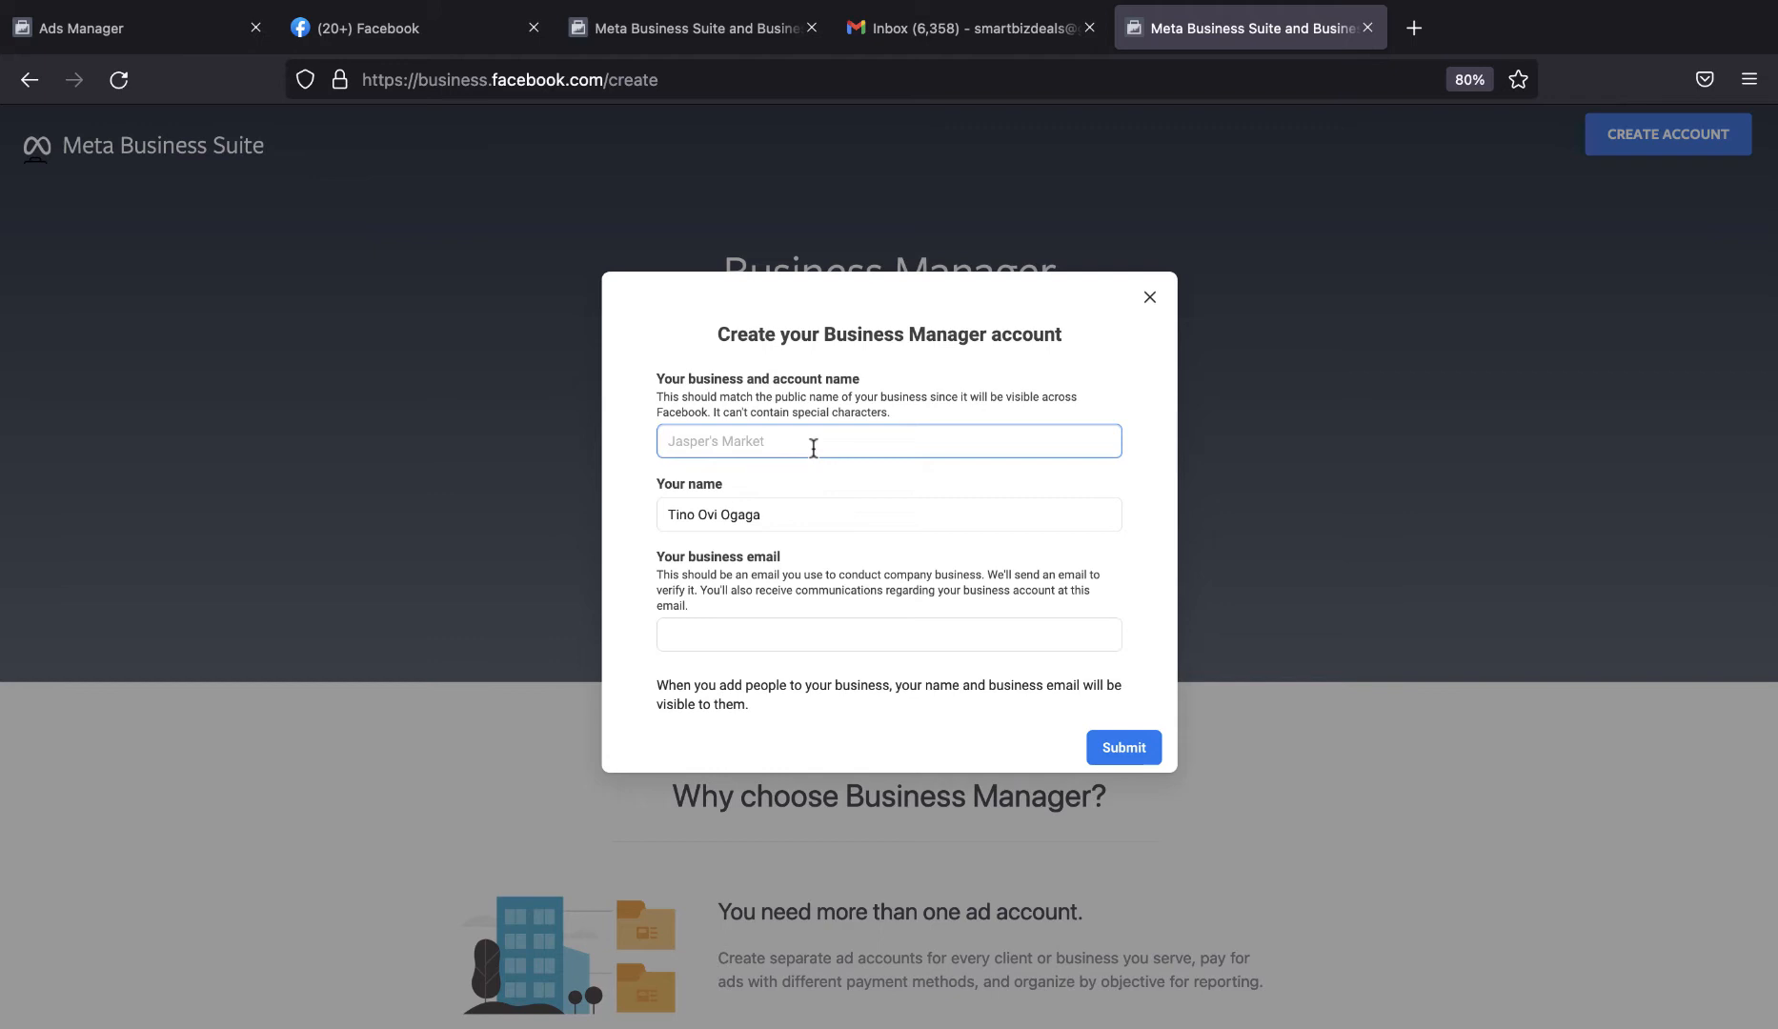
text(Ecom Business)
click(870, 555)
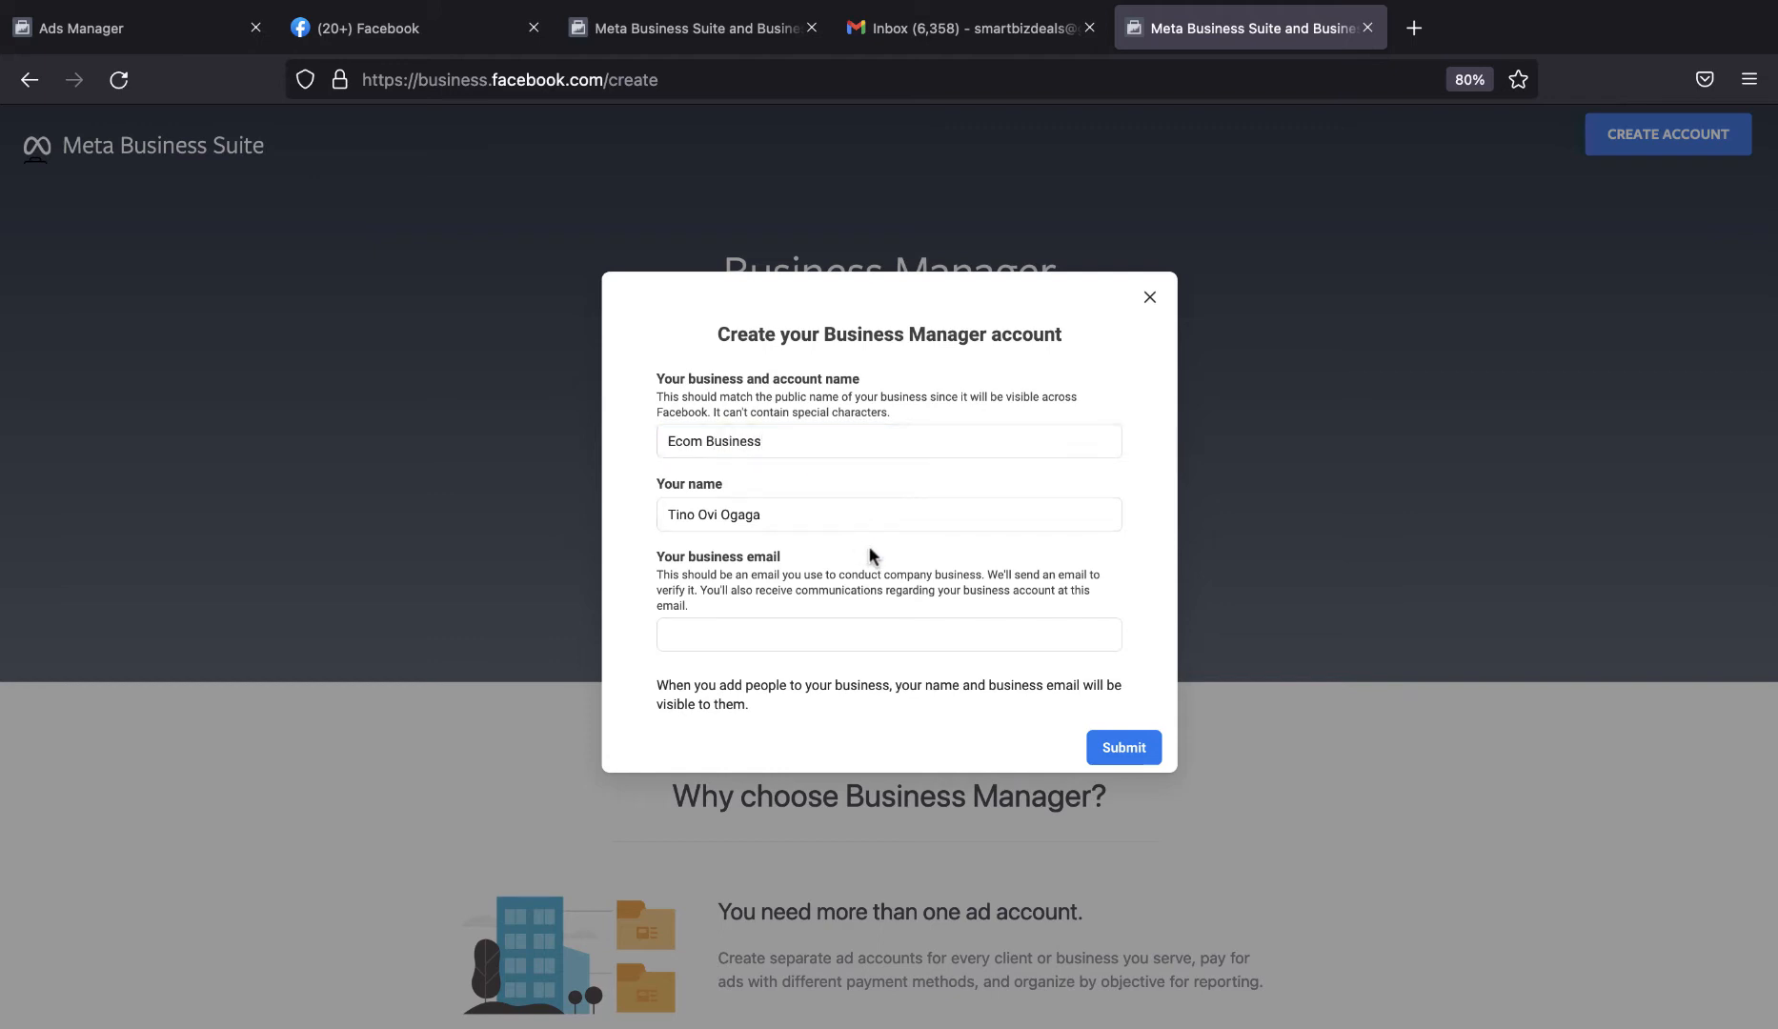
Fill in the business email for Ecom Business and submit the account form.
click(751, 632)
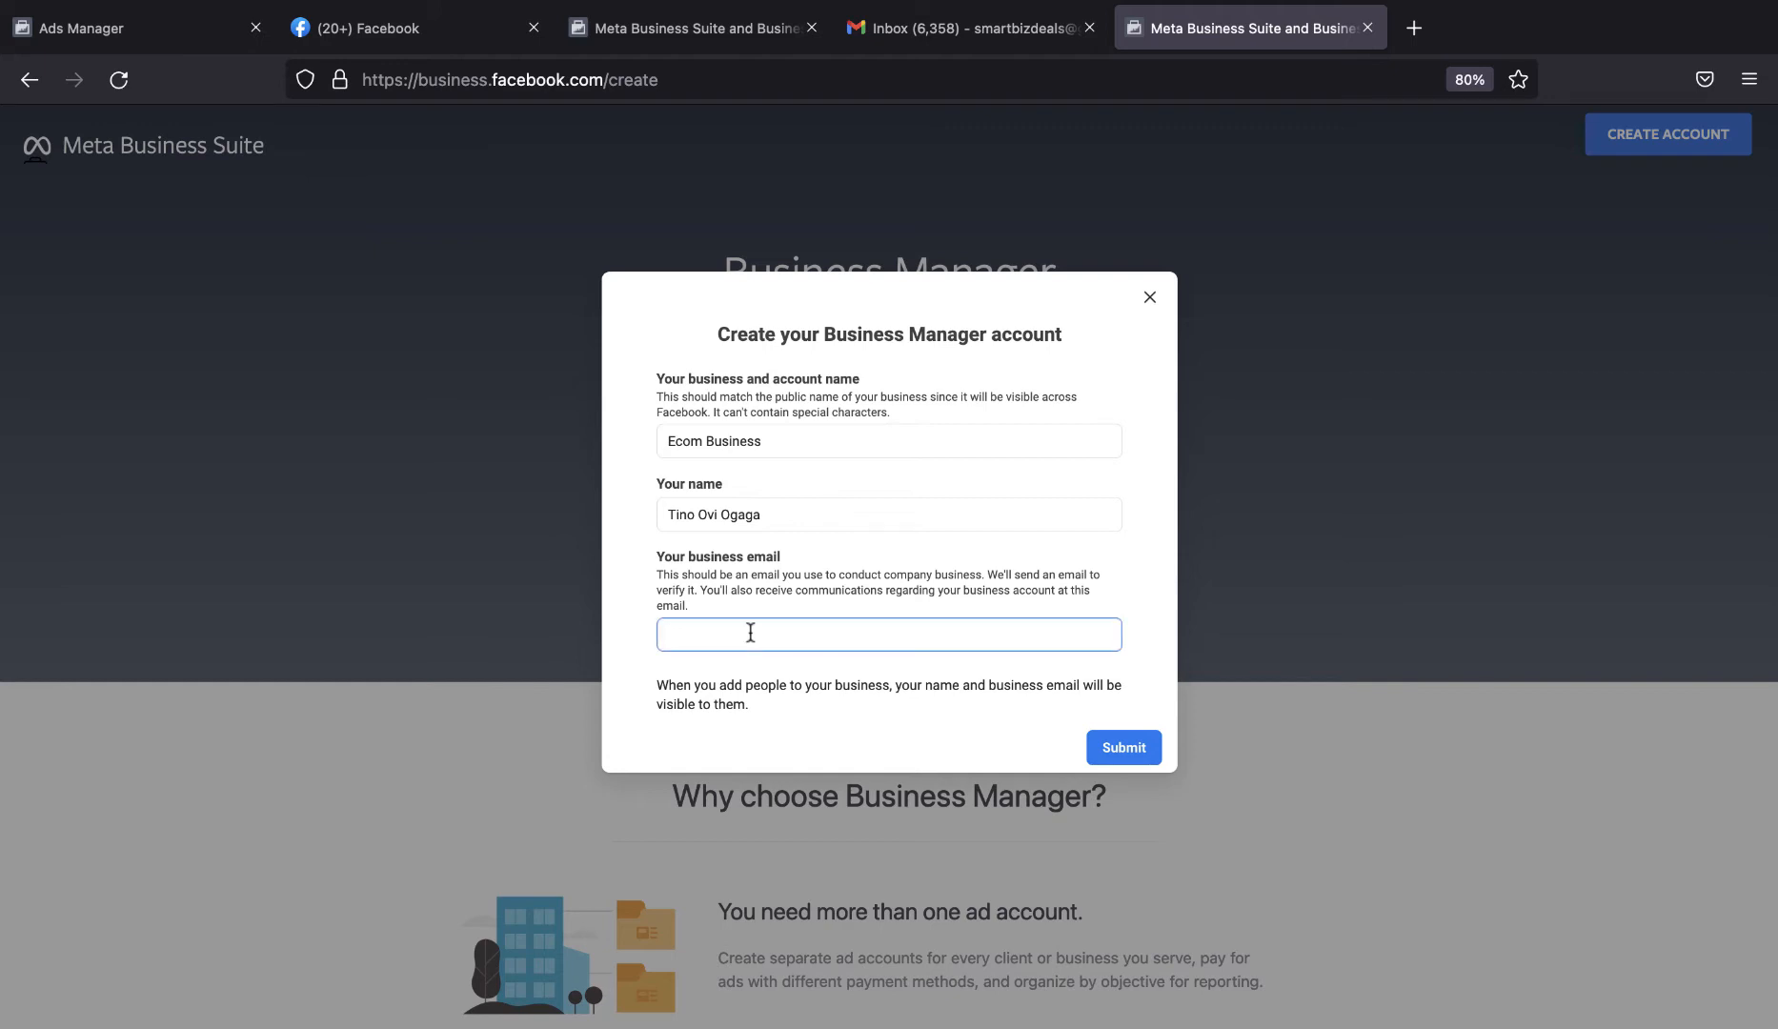
click(1163, 644)
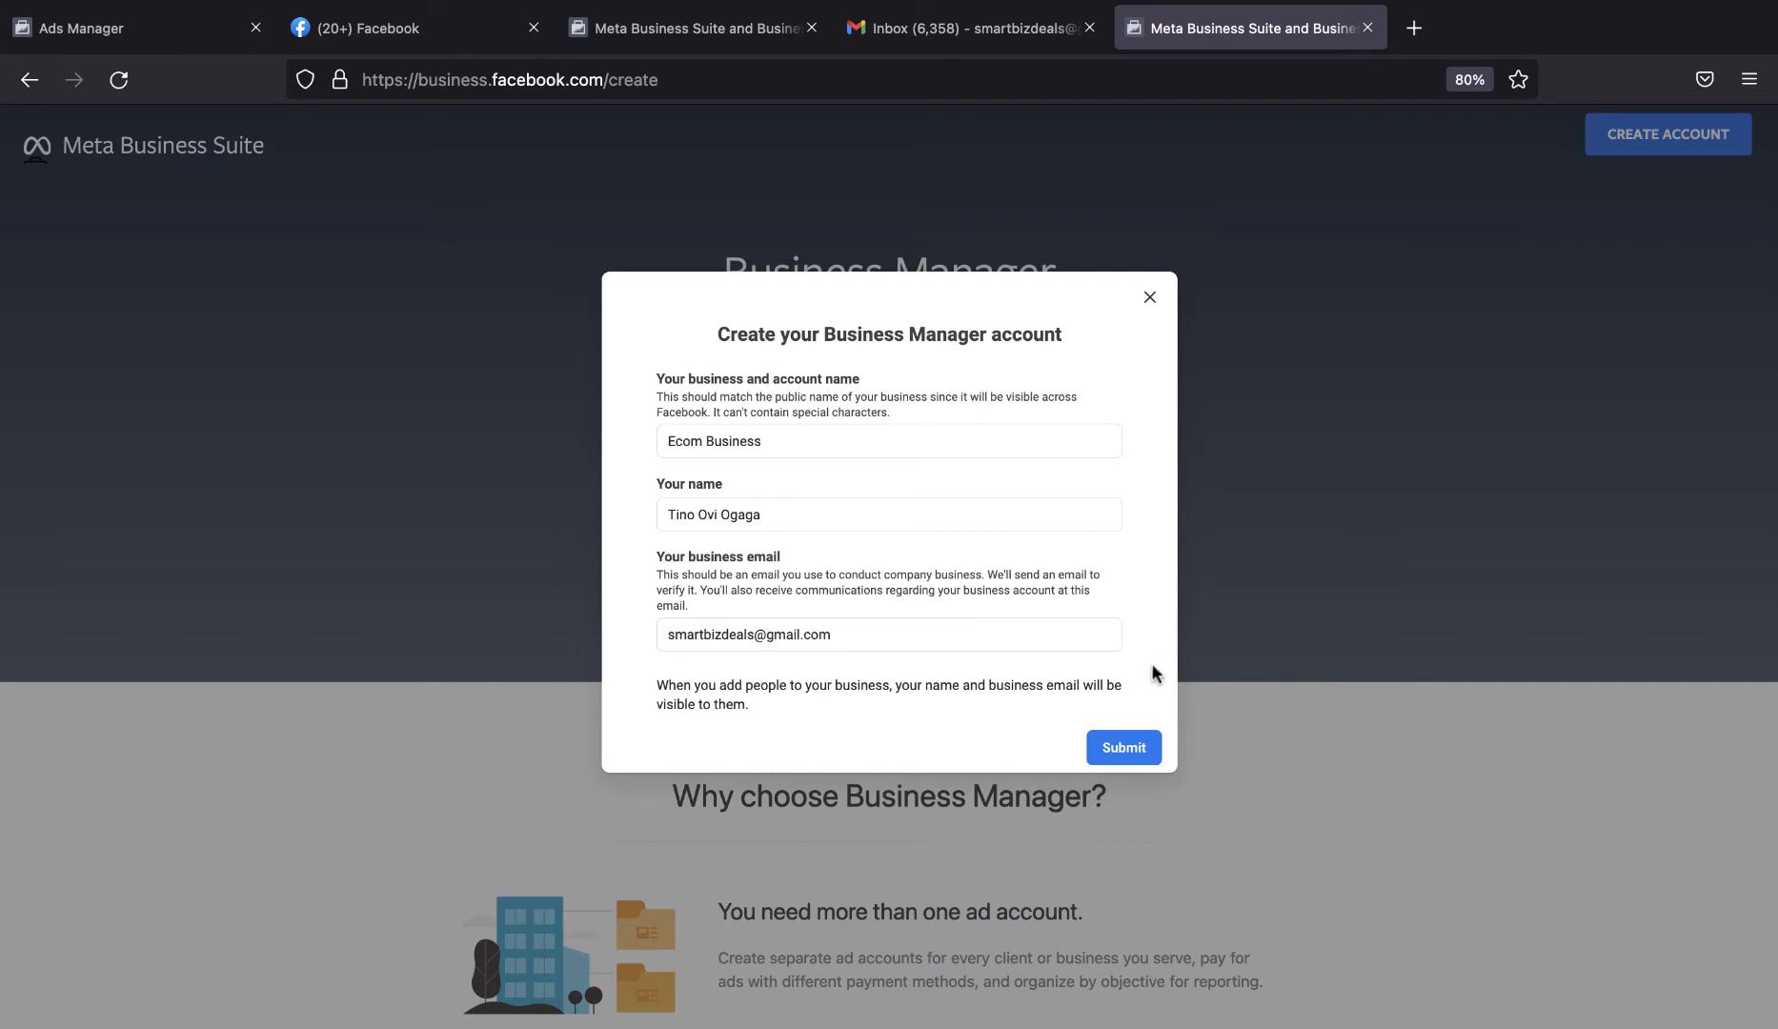
click(1135, 744)
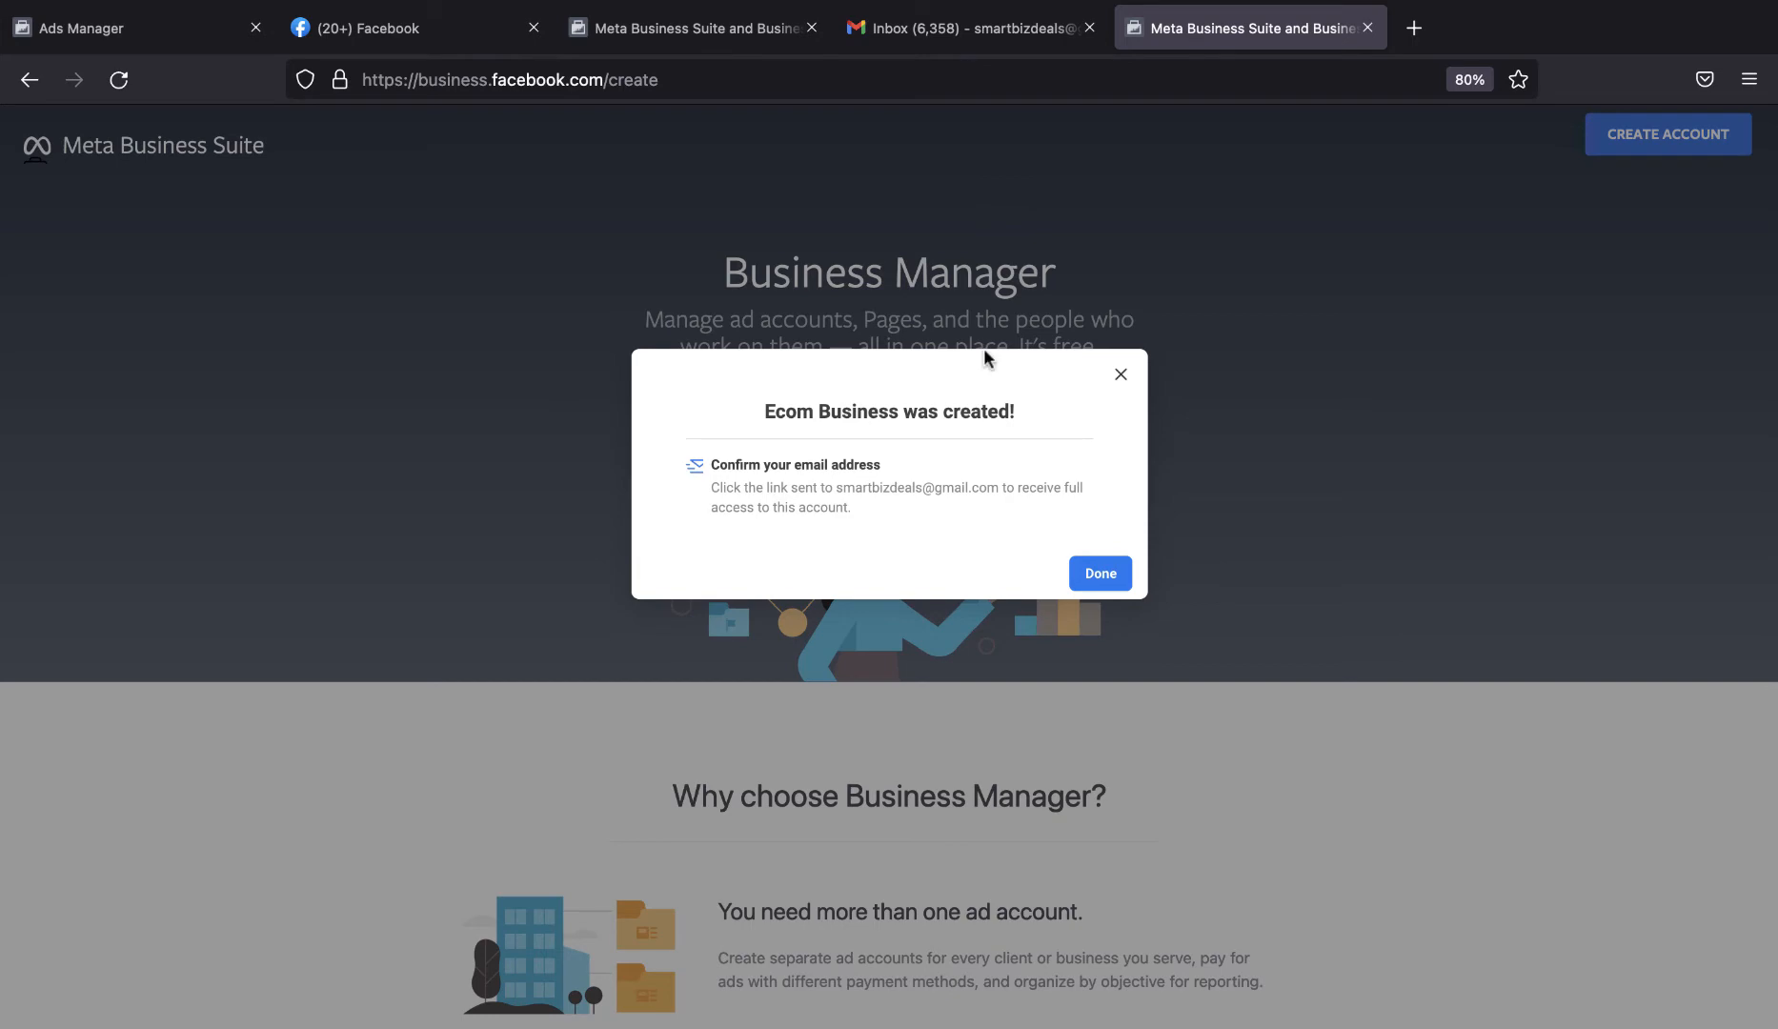
Switch to Gmail and confirm the business email address from Facebook's confirmation message in the Social category.
click(1012, 40)
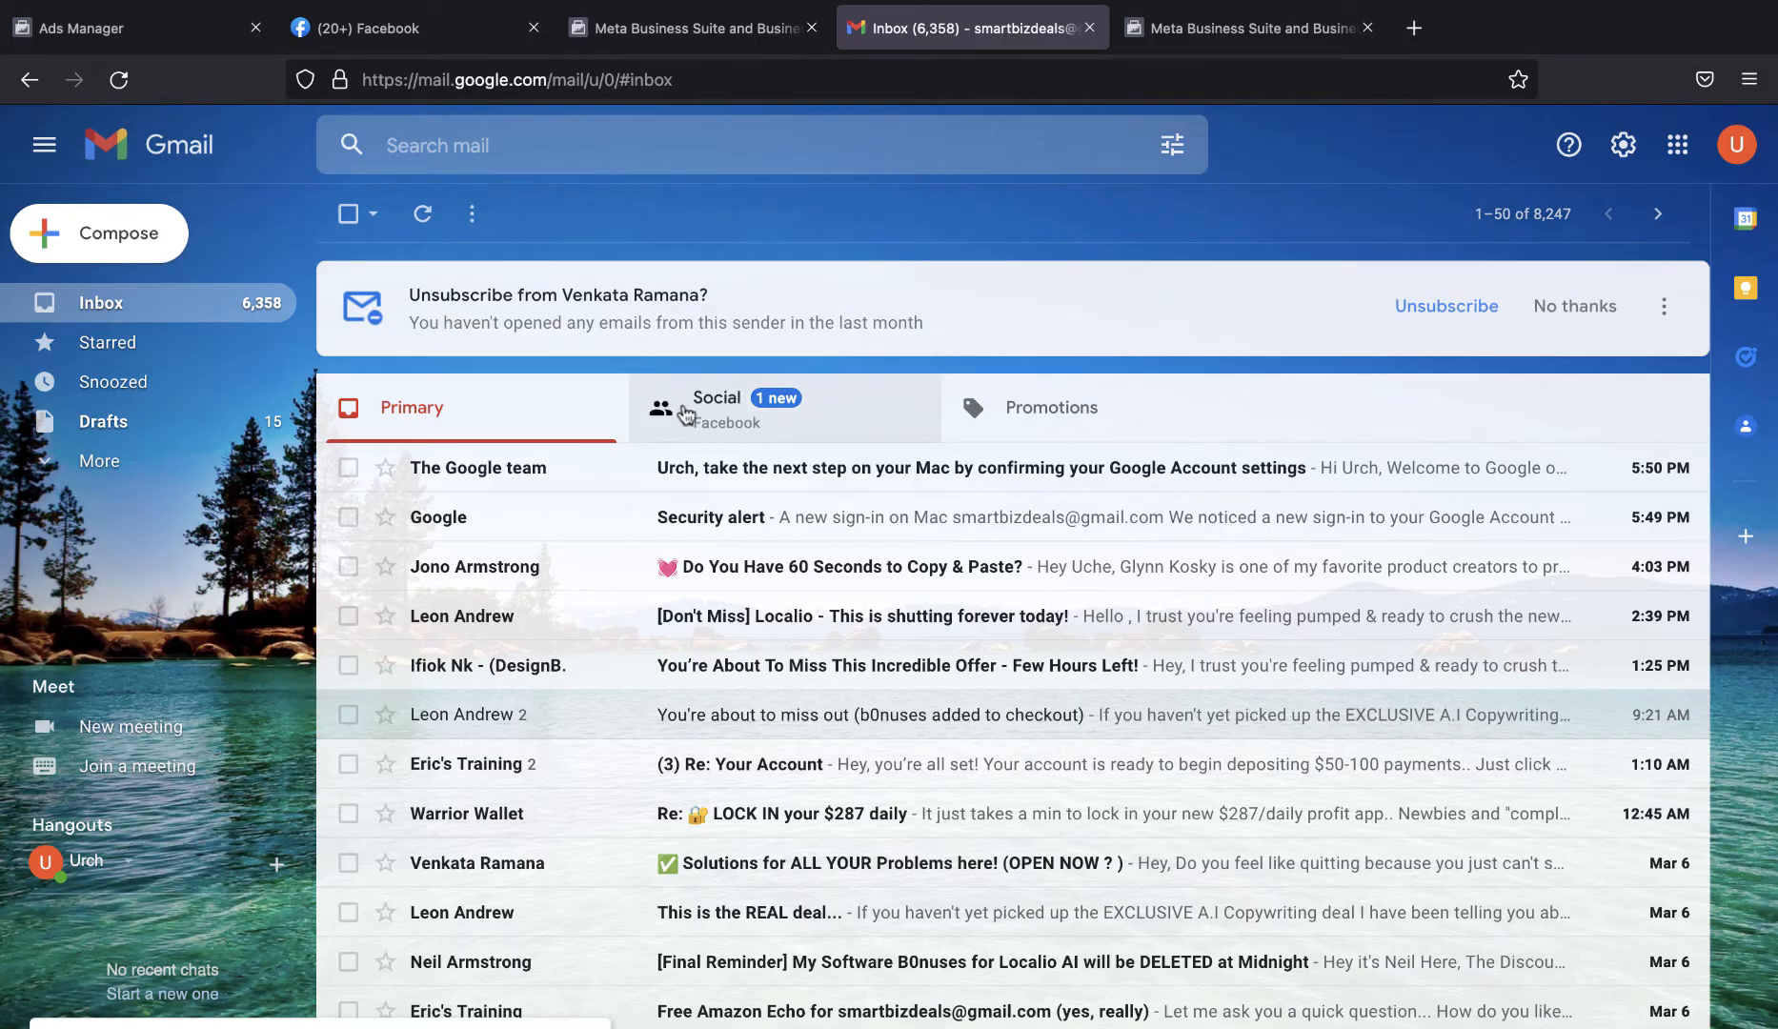
click(685, 414)
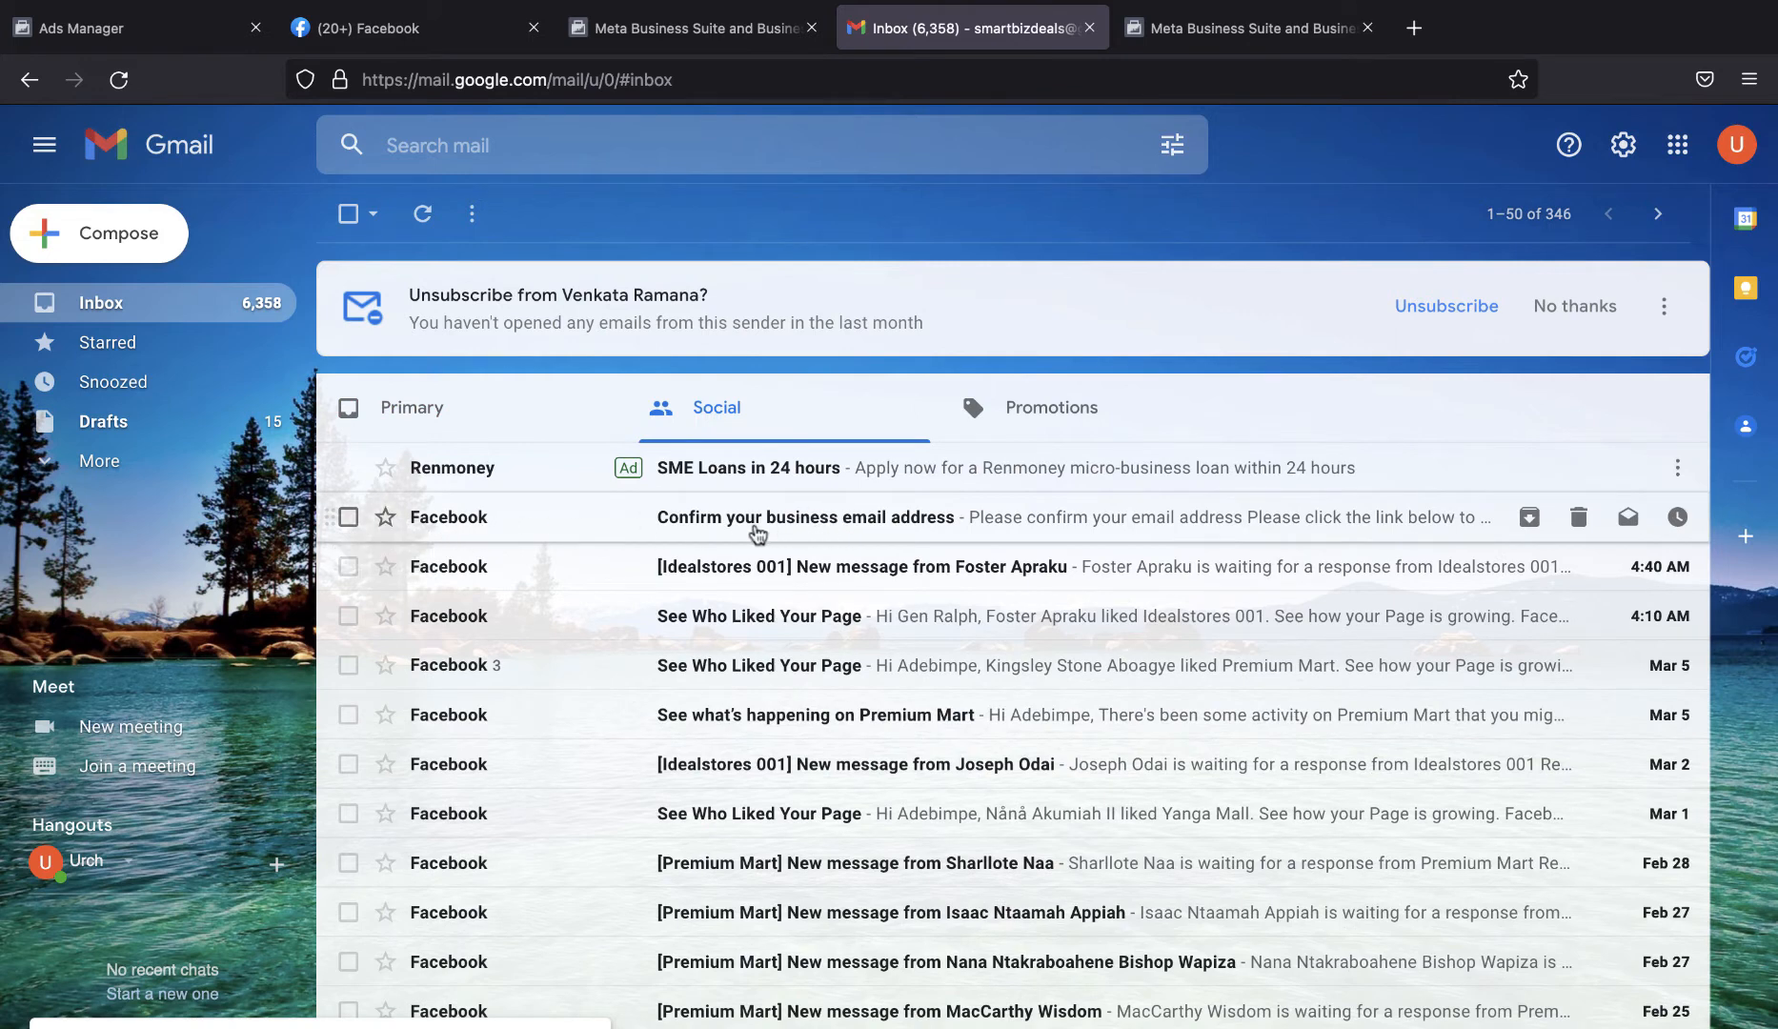
click(855, 529)
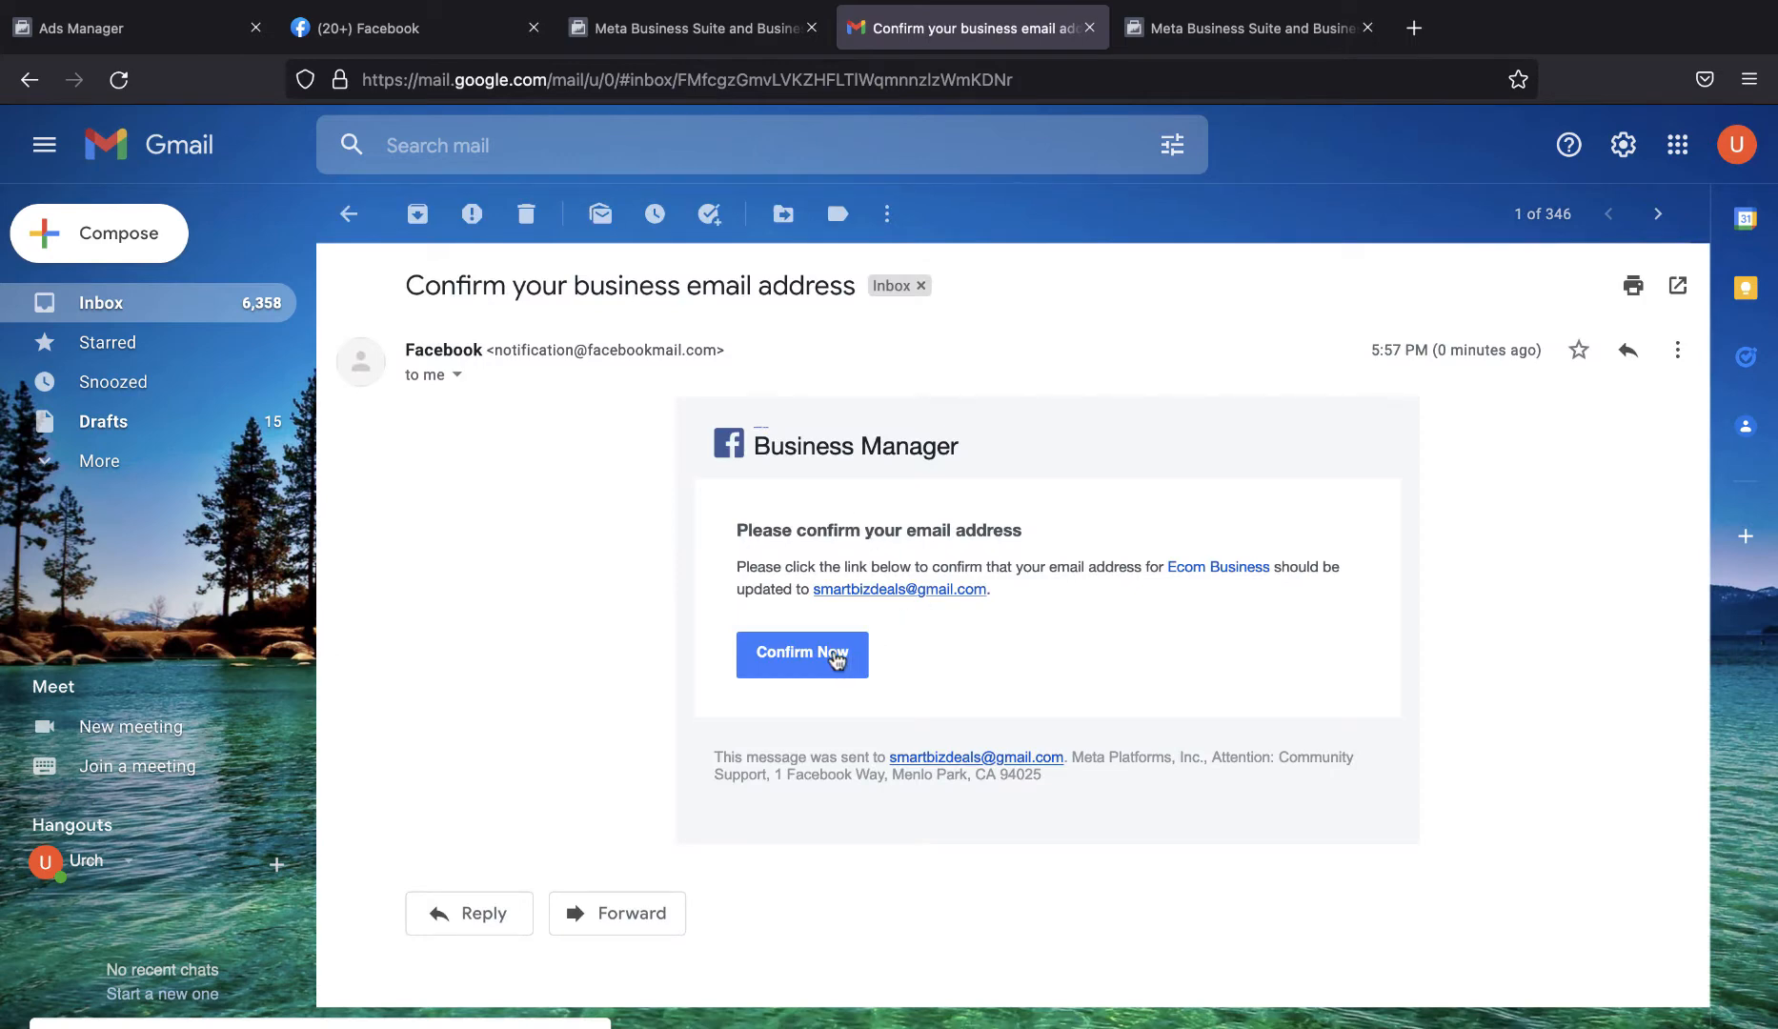
click(837, 657)
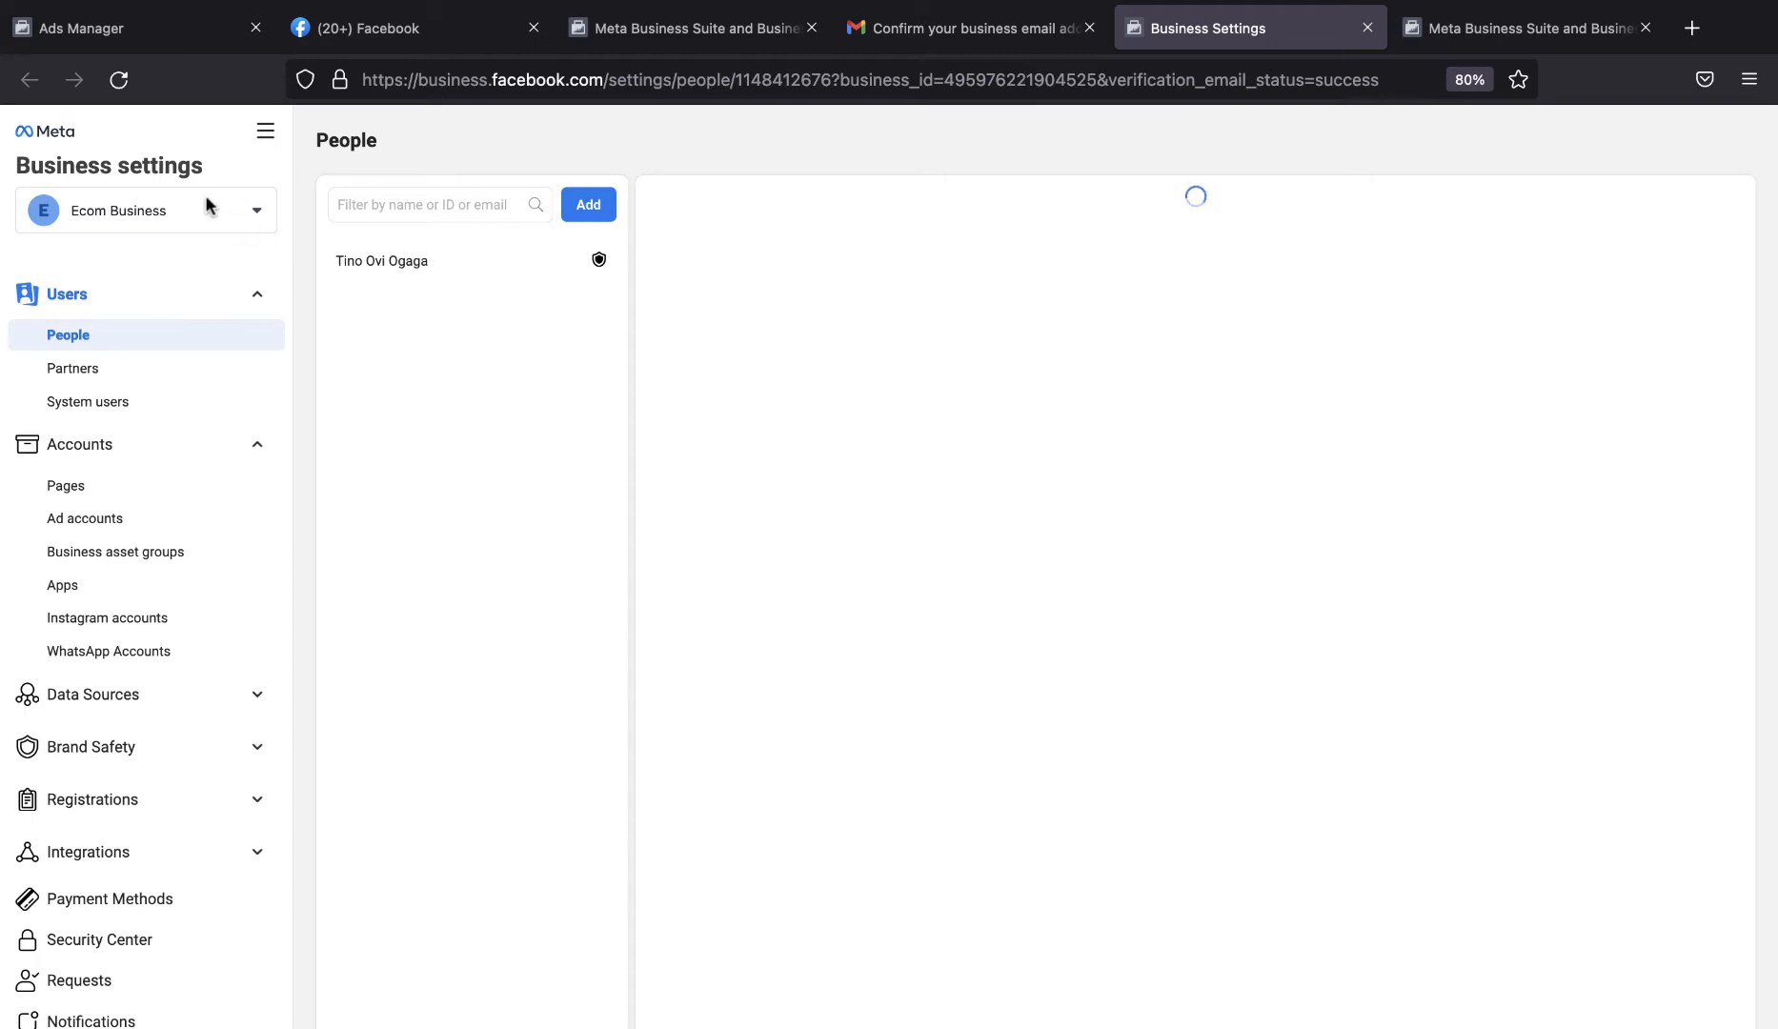
Examine the business accounts in the account switcher and the assets held under the personal account.
click(161, 215)
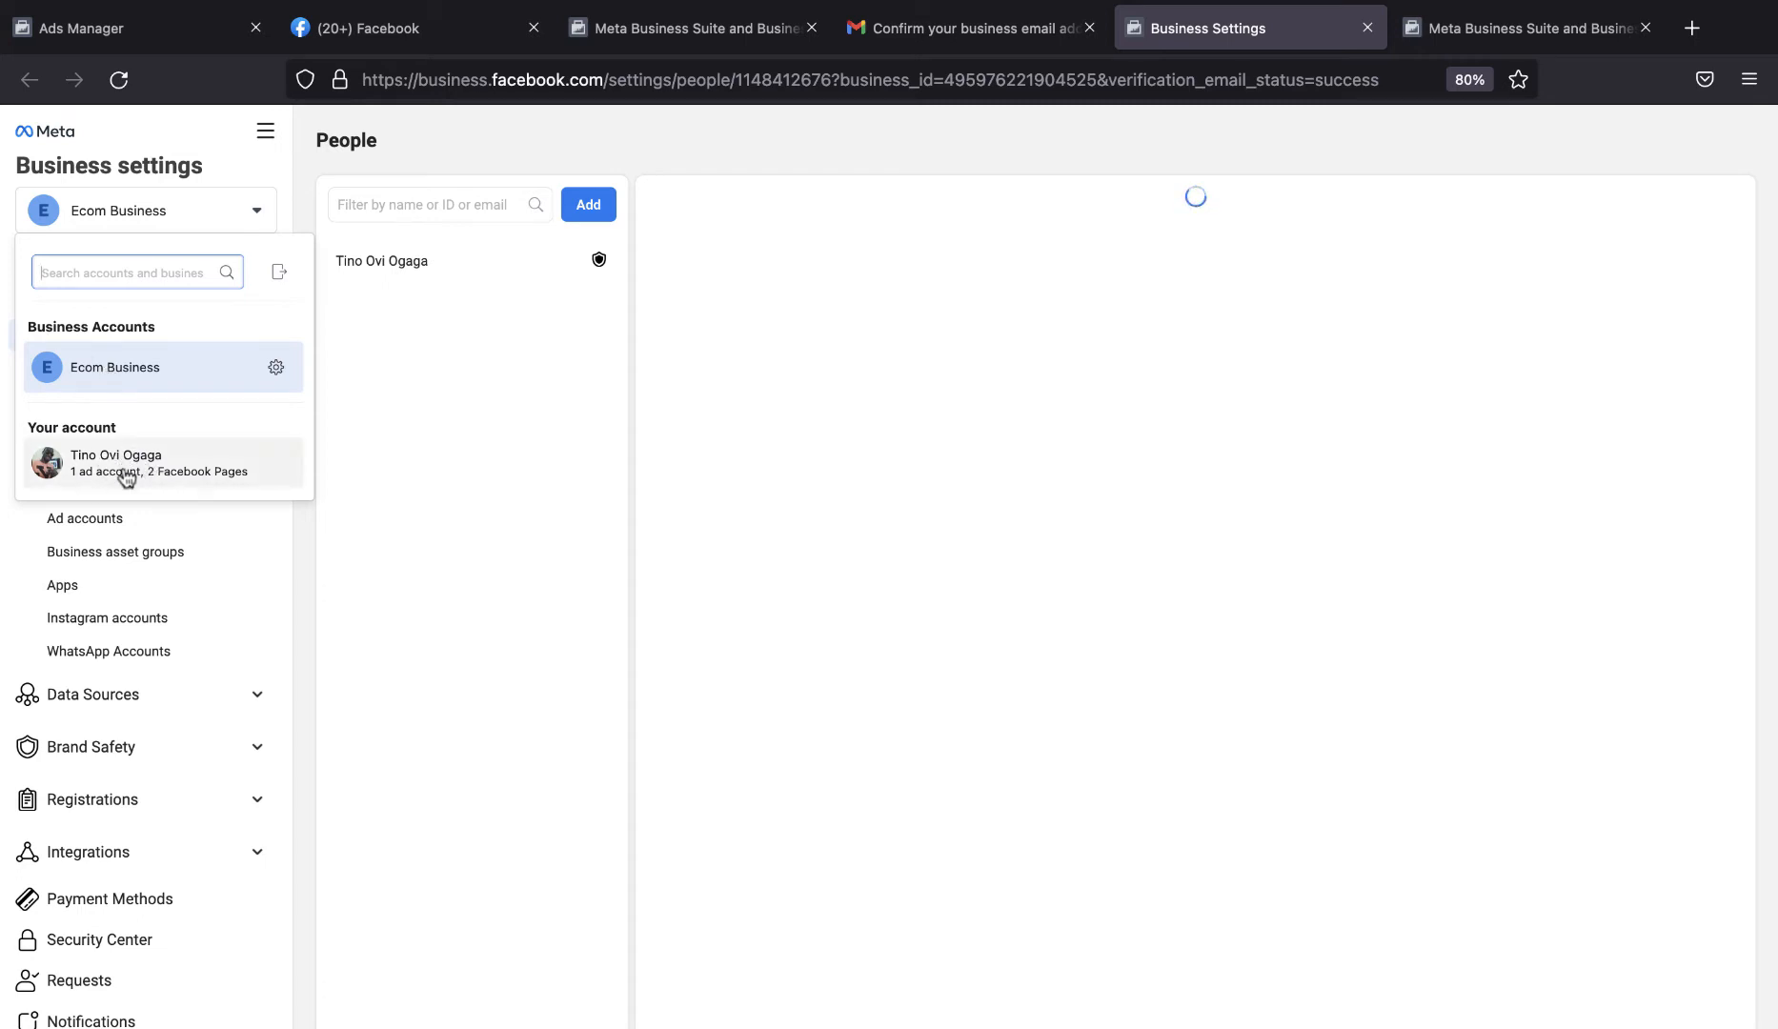
mouse_move(158, 475)
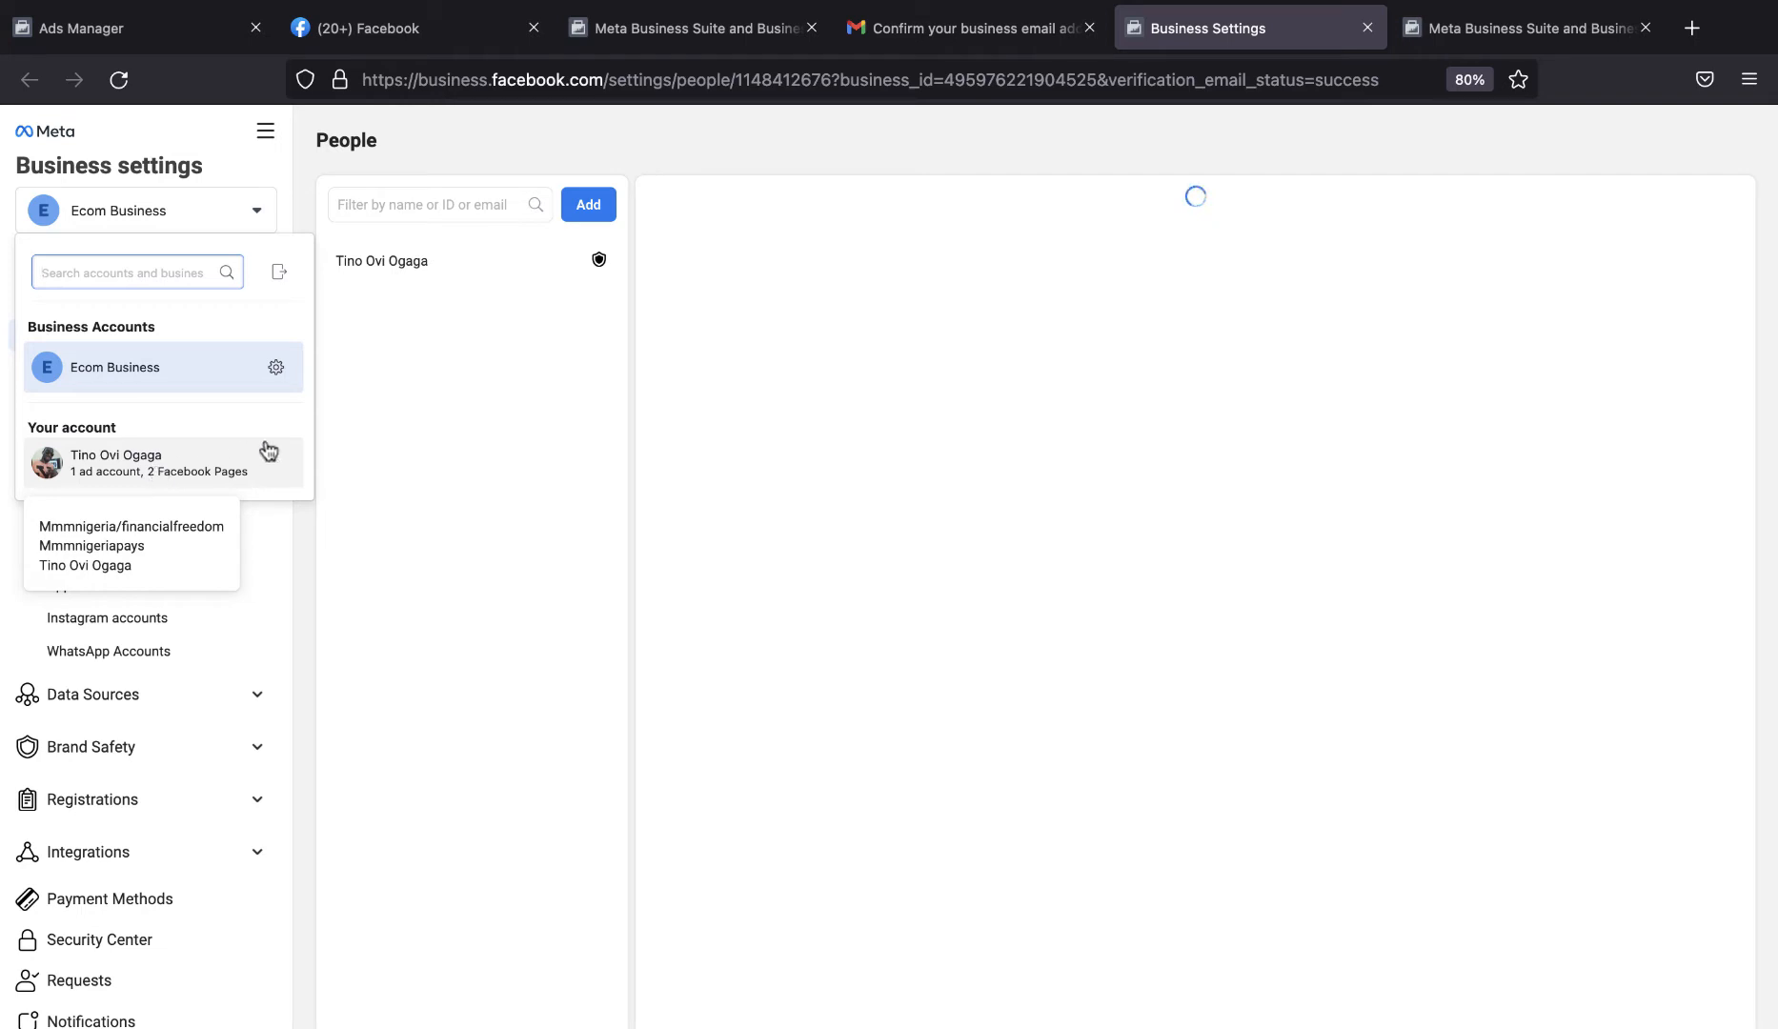
mouse_move(269, 463)
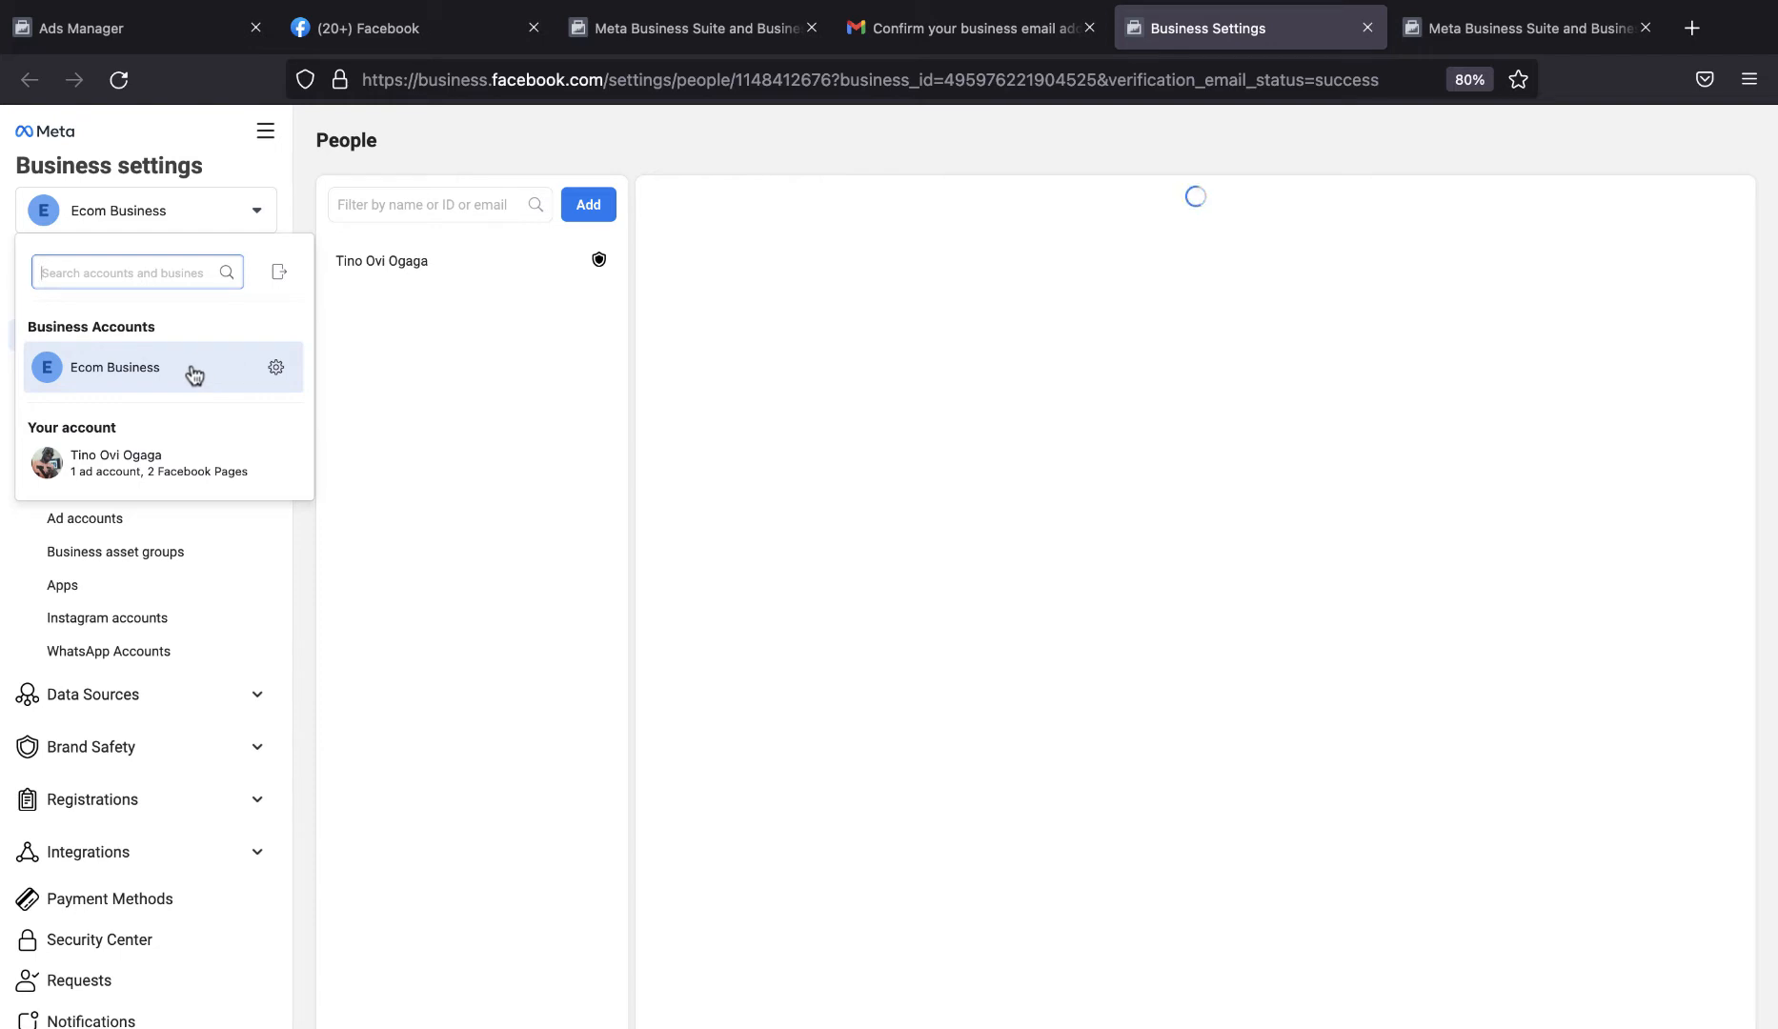
Finish the Ecom Business creation dialog and dismiss the Meta Business Suite introduction.
click(1452, 40)
click(1117, 570)
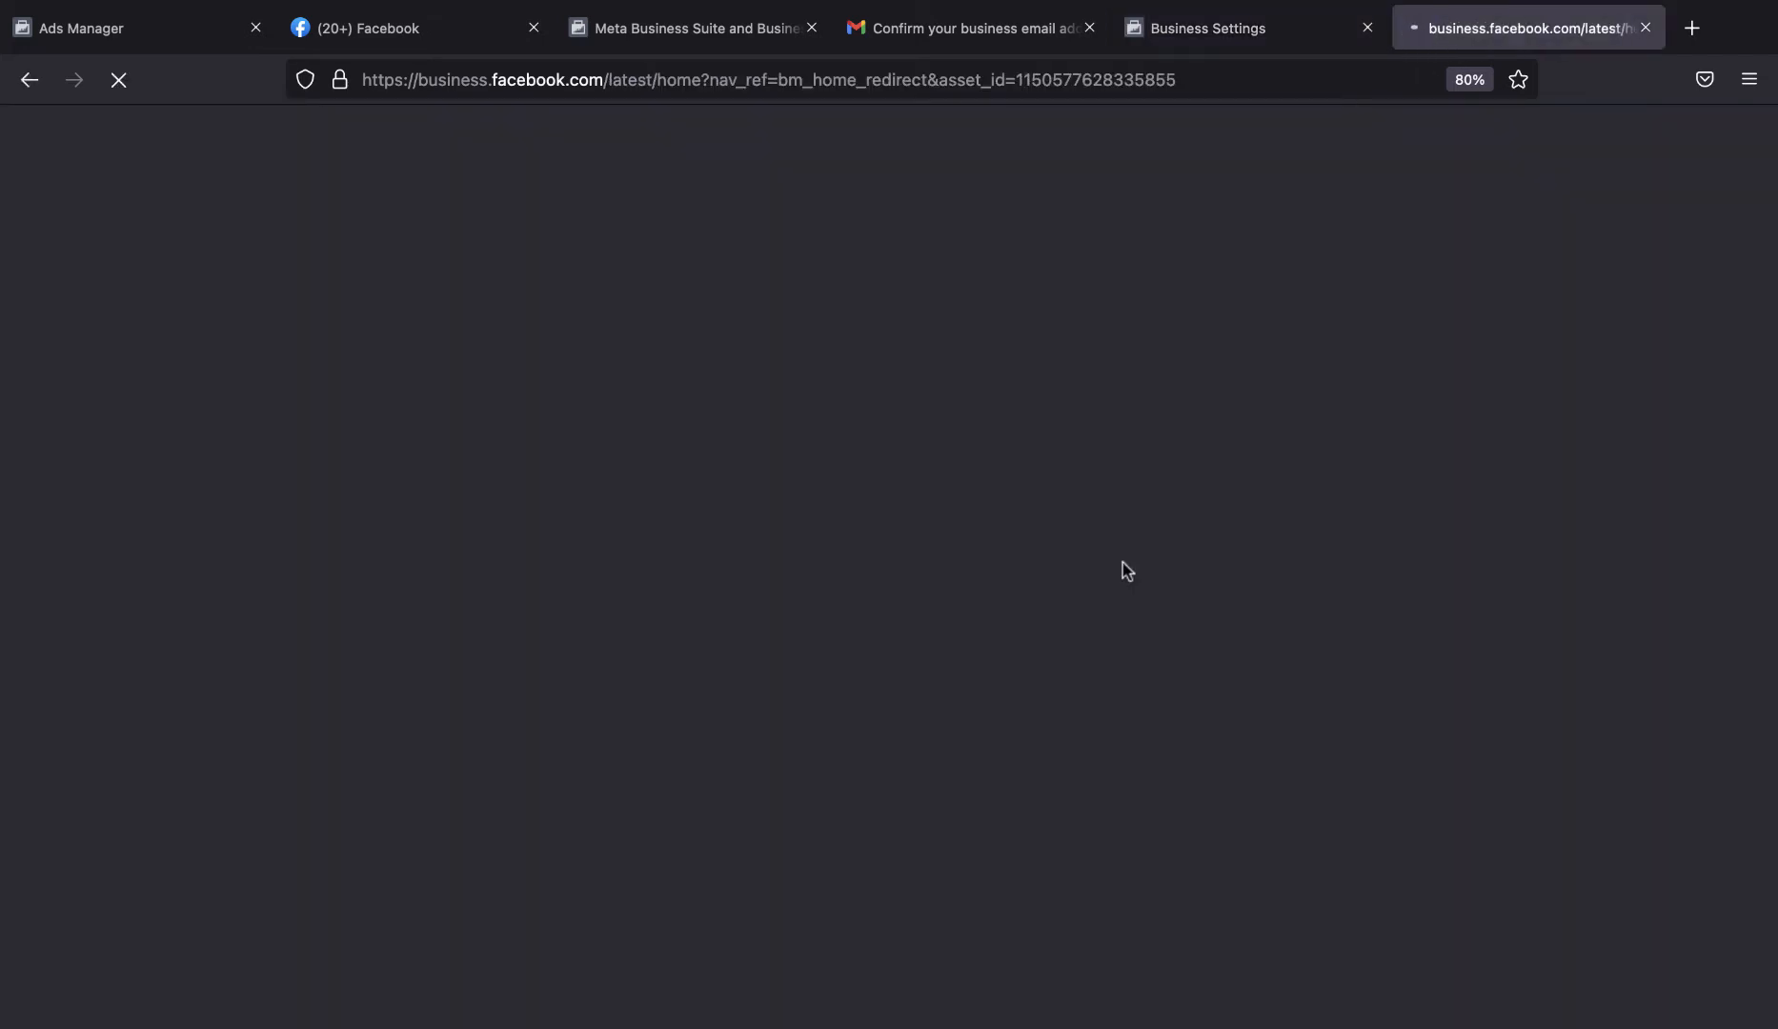
click(1231, 34)
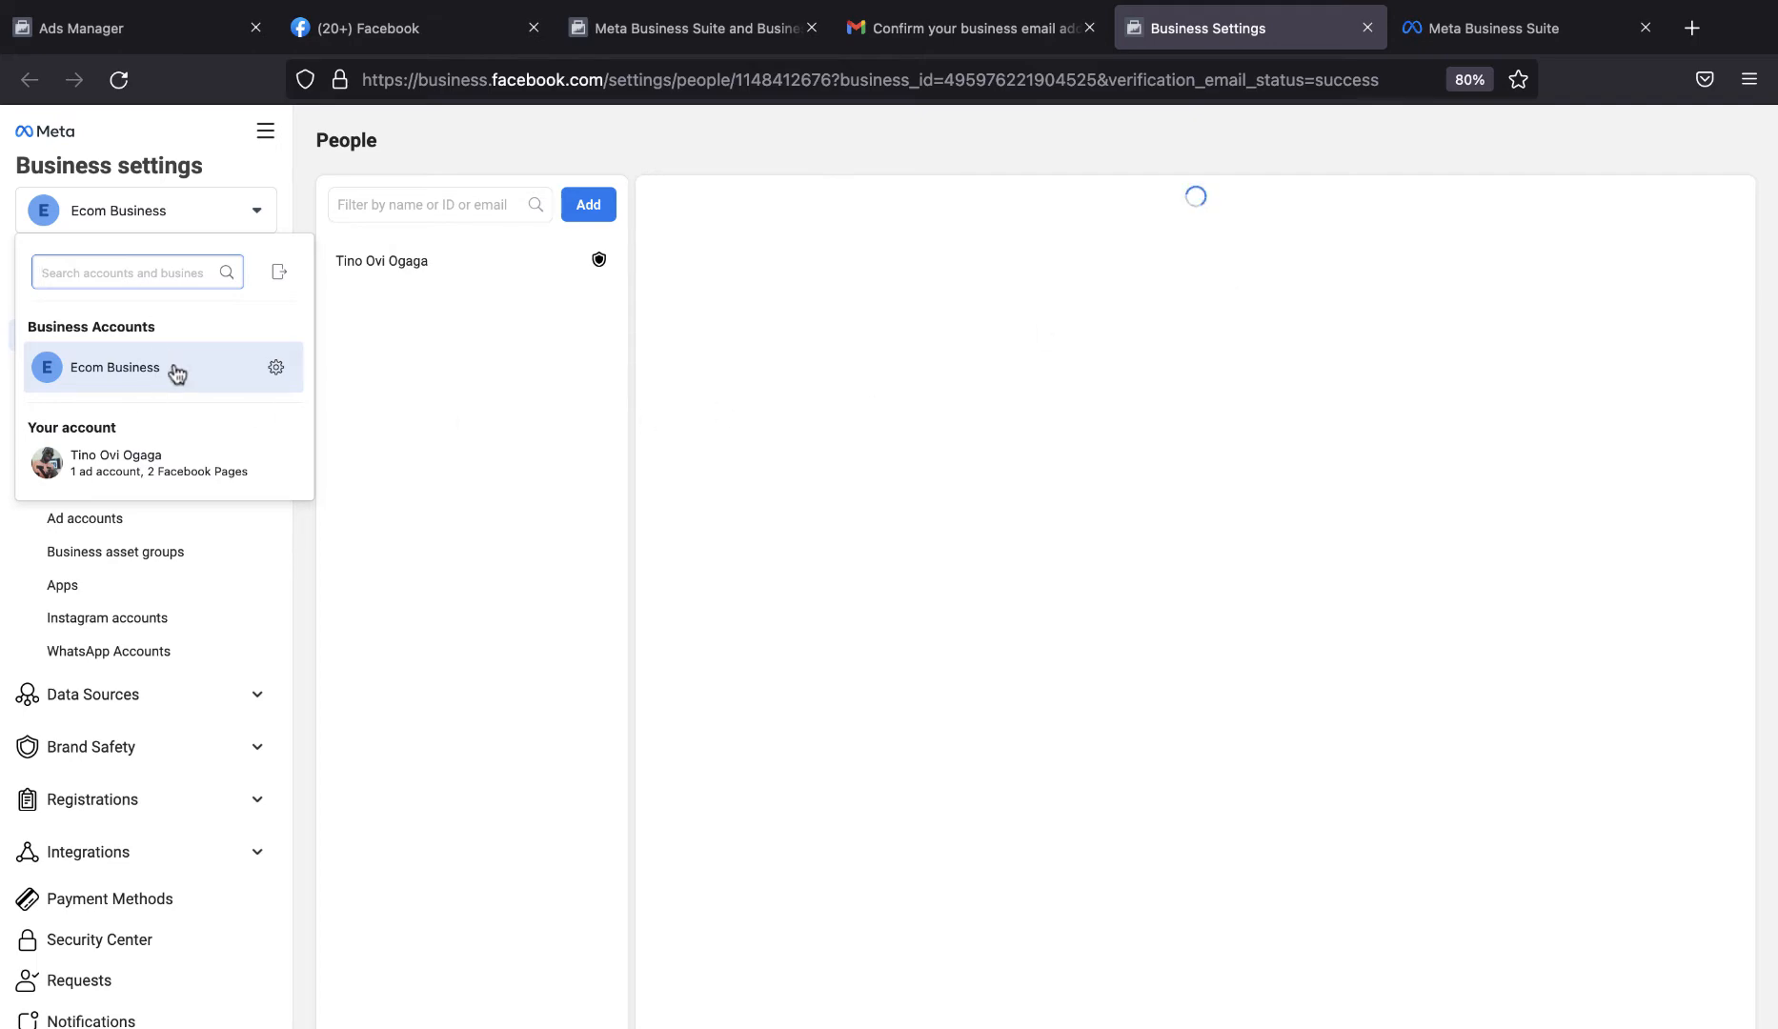
click(1504, 34)
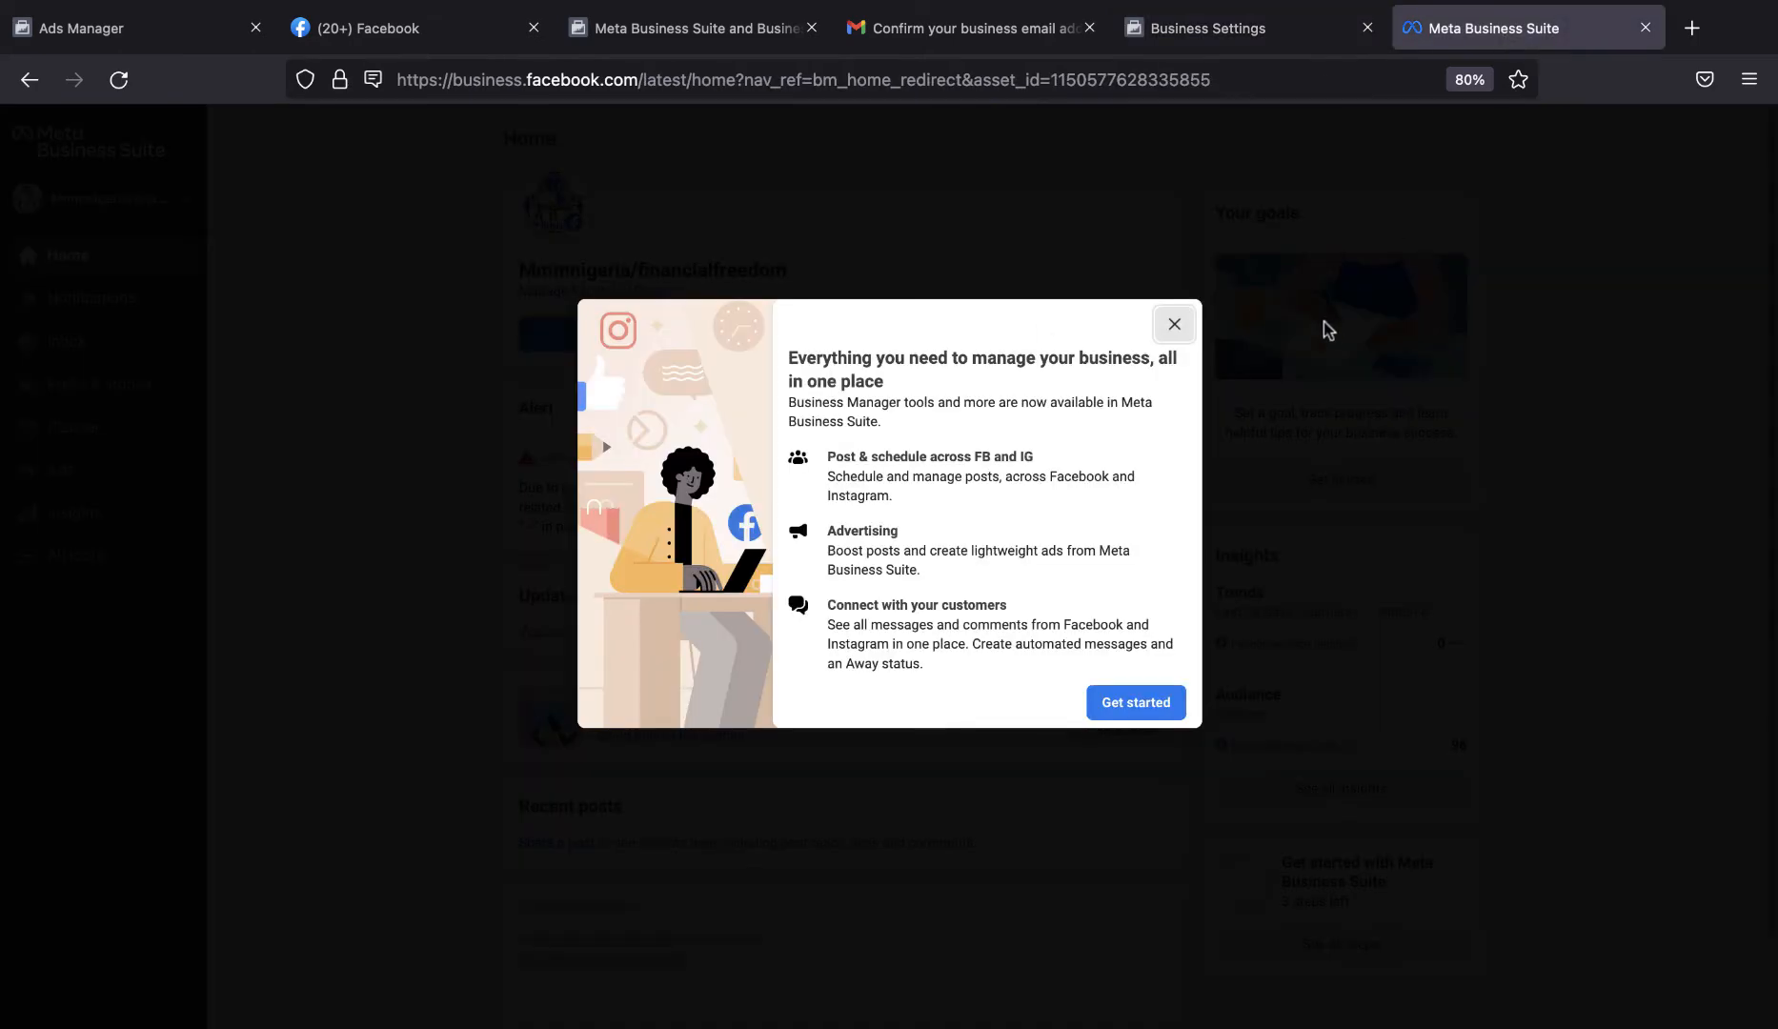
click(1174, 326)
click(1174, 325)
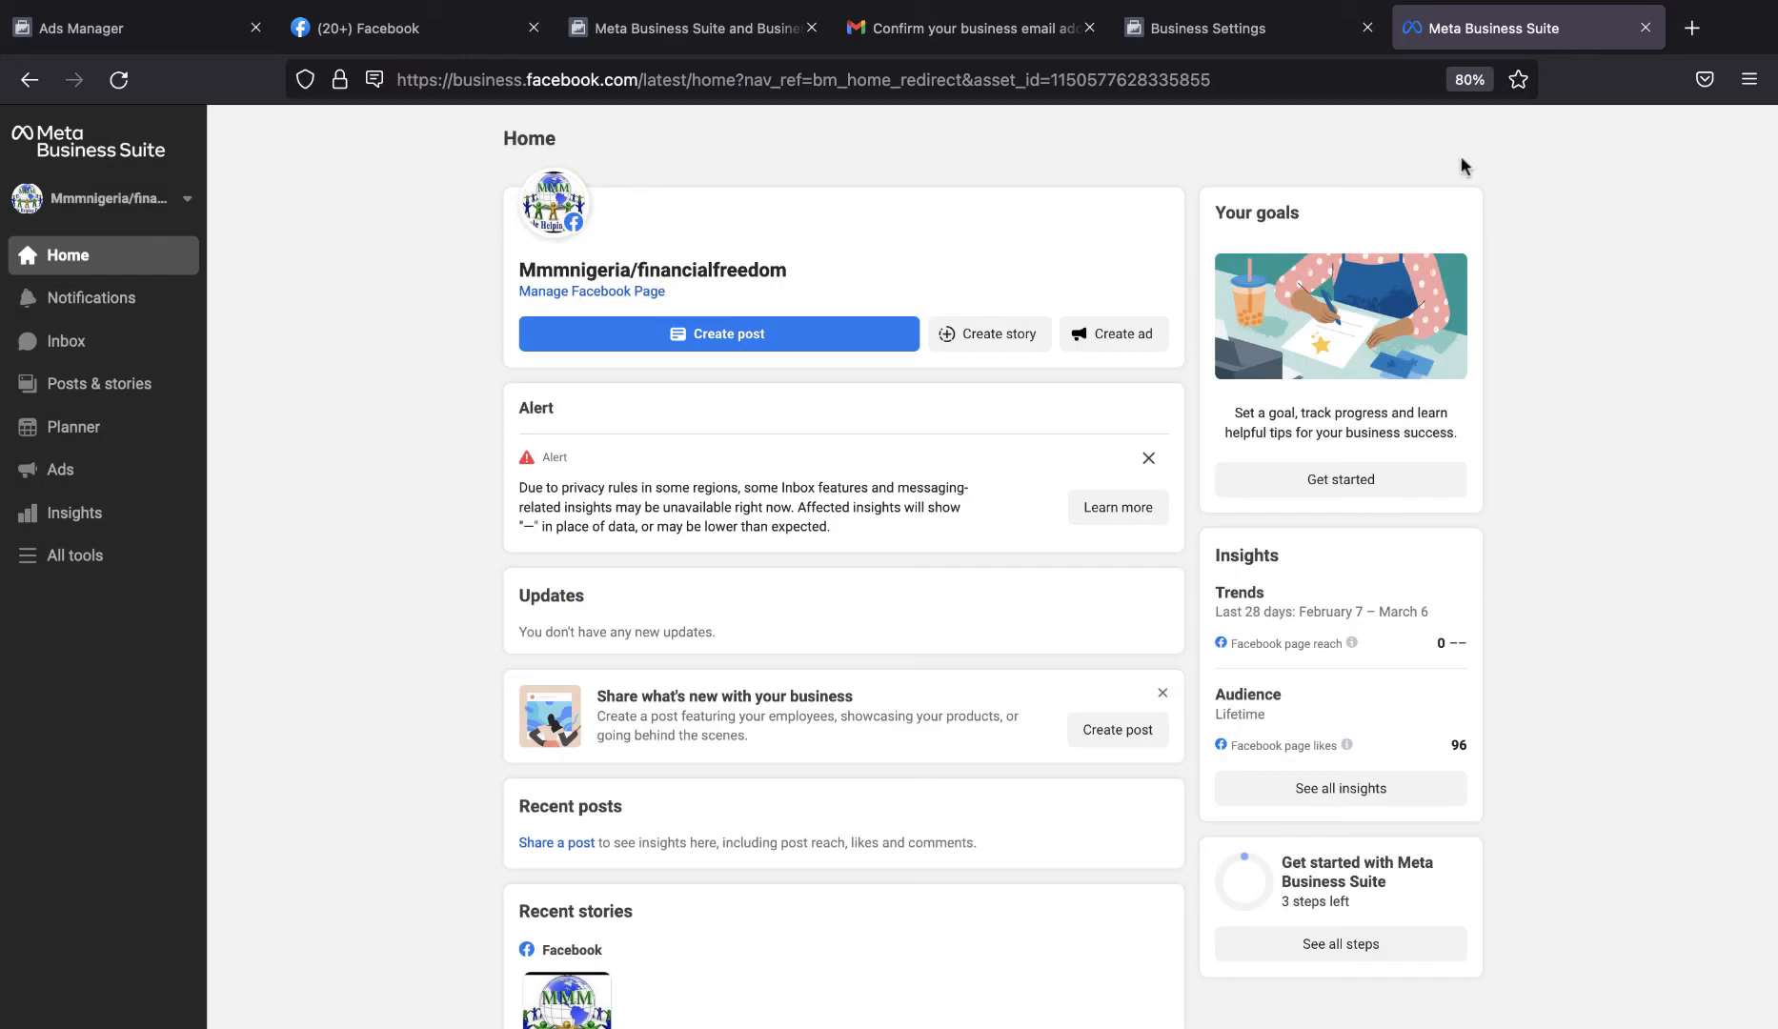
Go back to business.facebook.com/create to bring up the form for a second Business Manager account.
click(1387, 74)
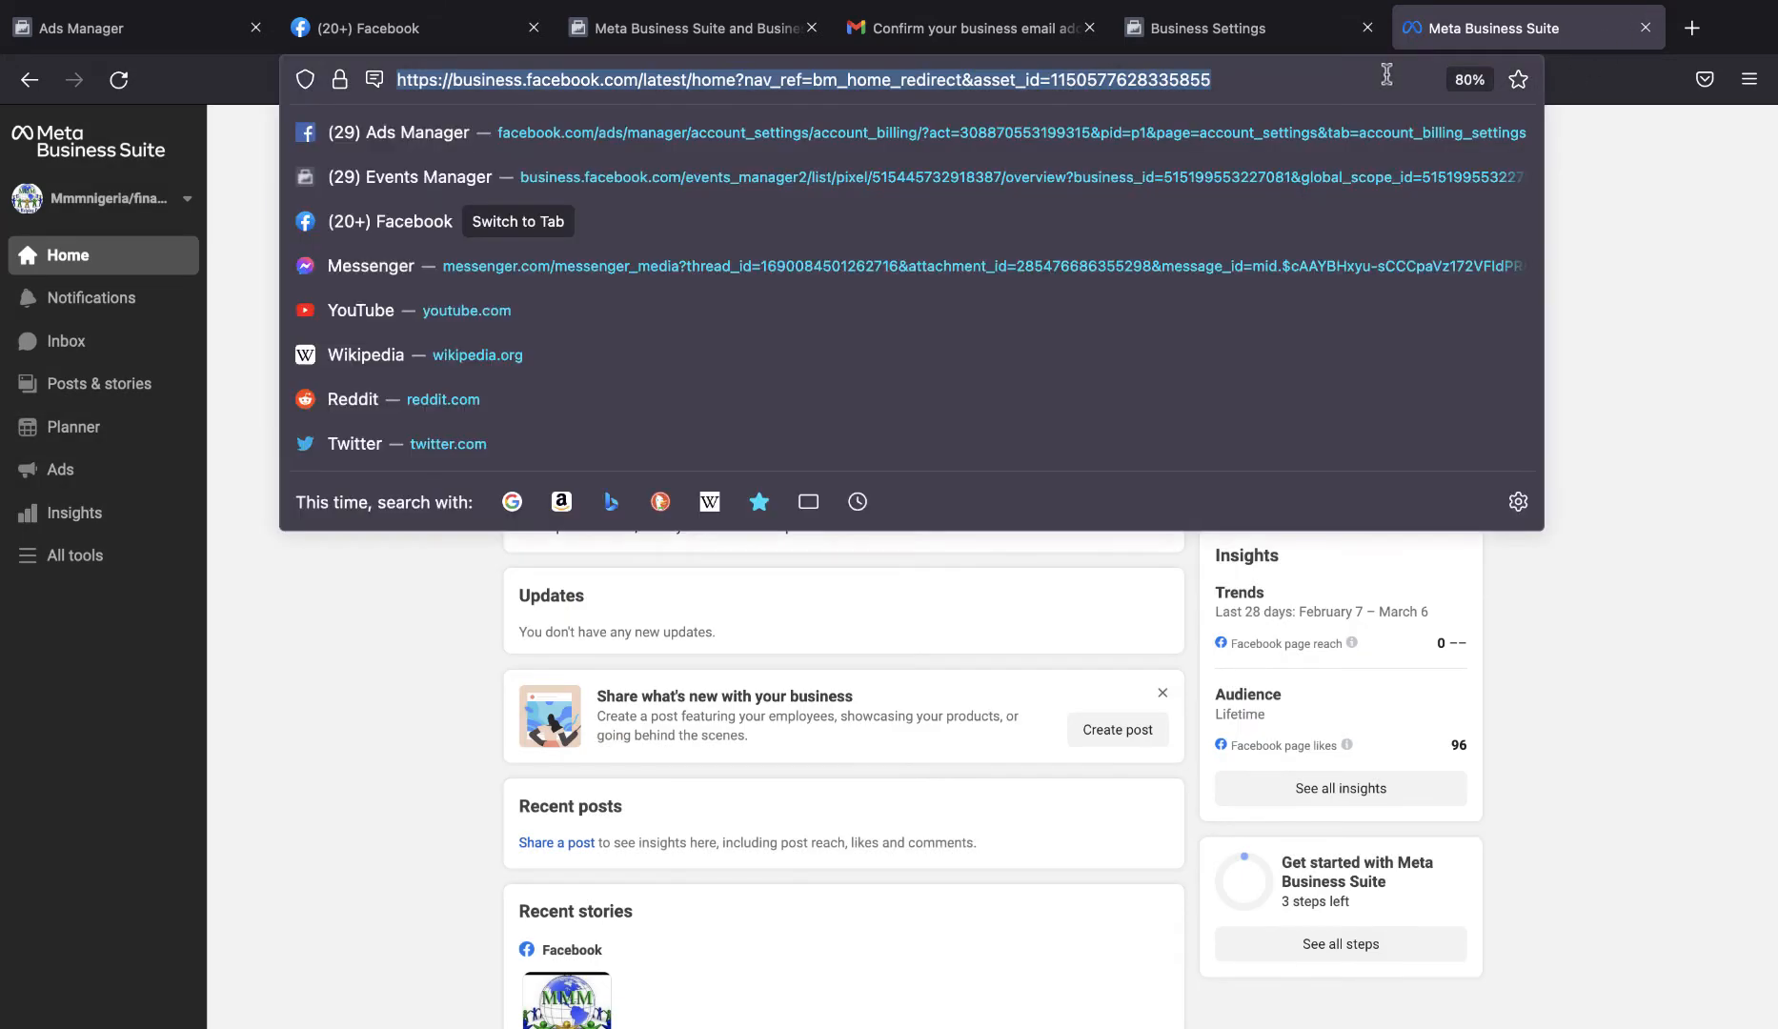
text(business.facebook.com/)
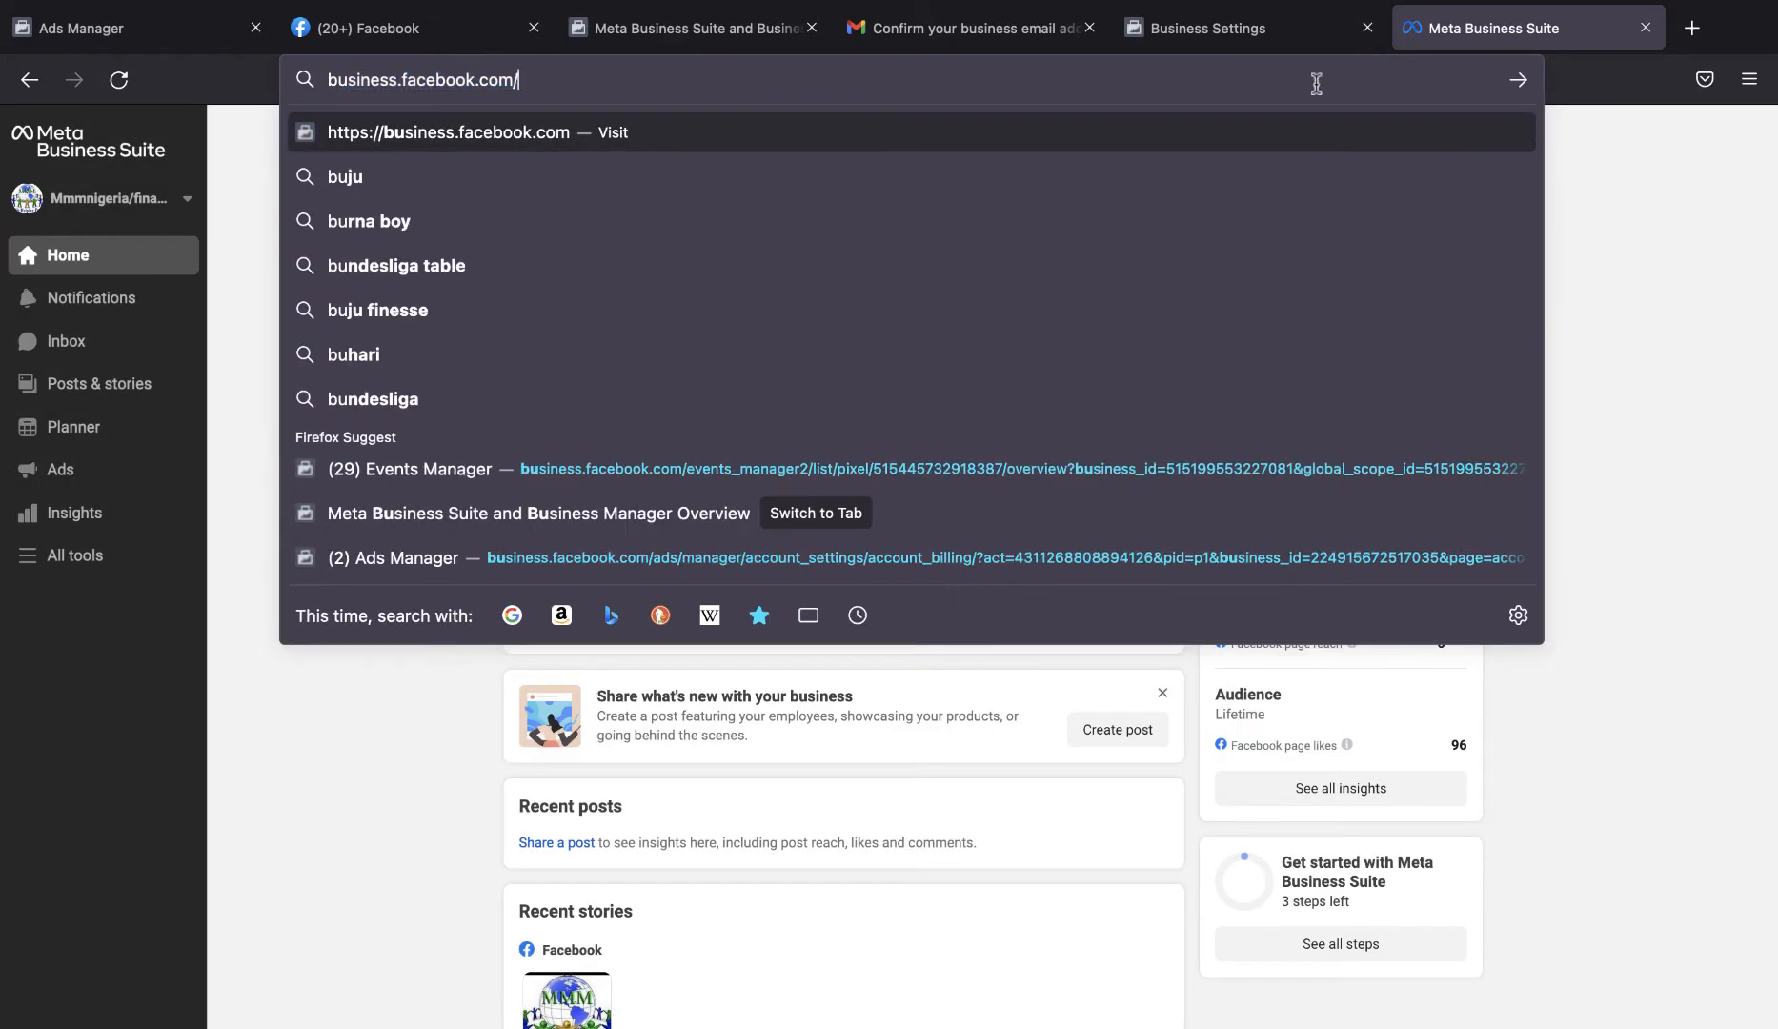
text(create)
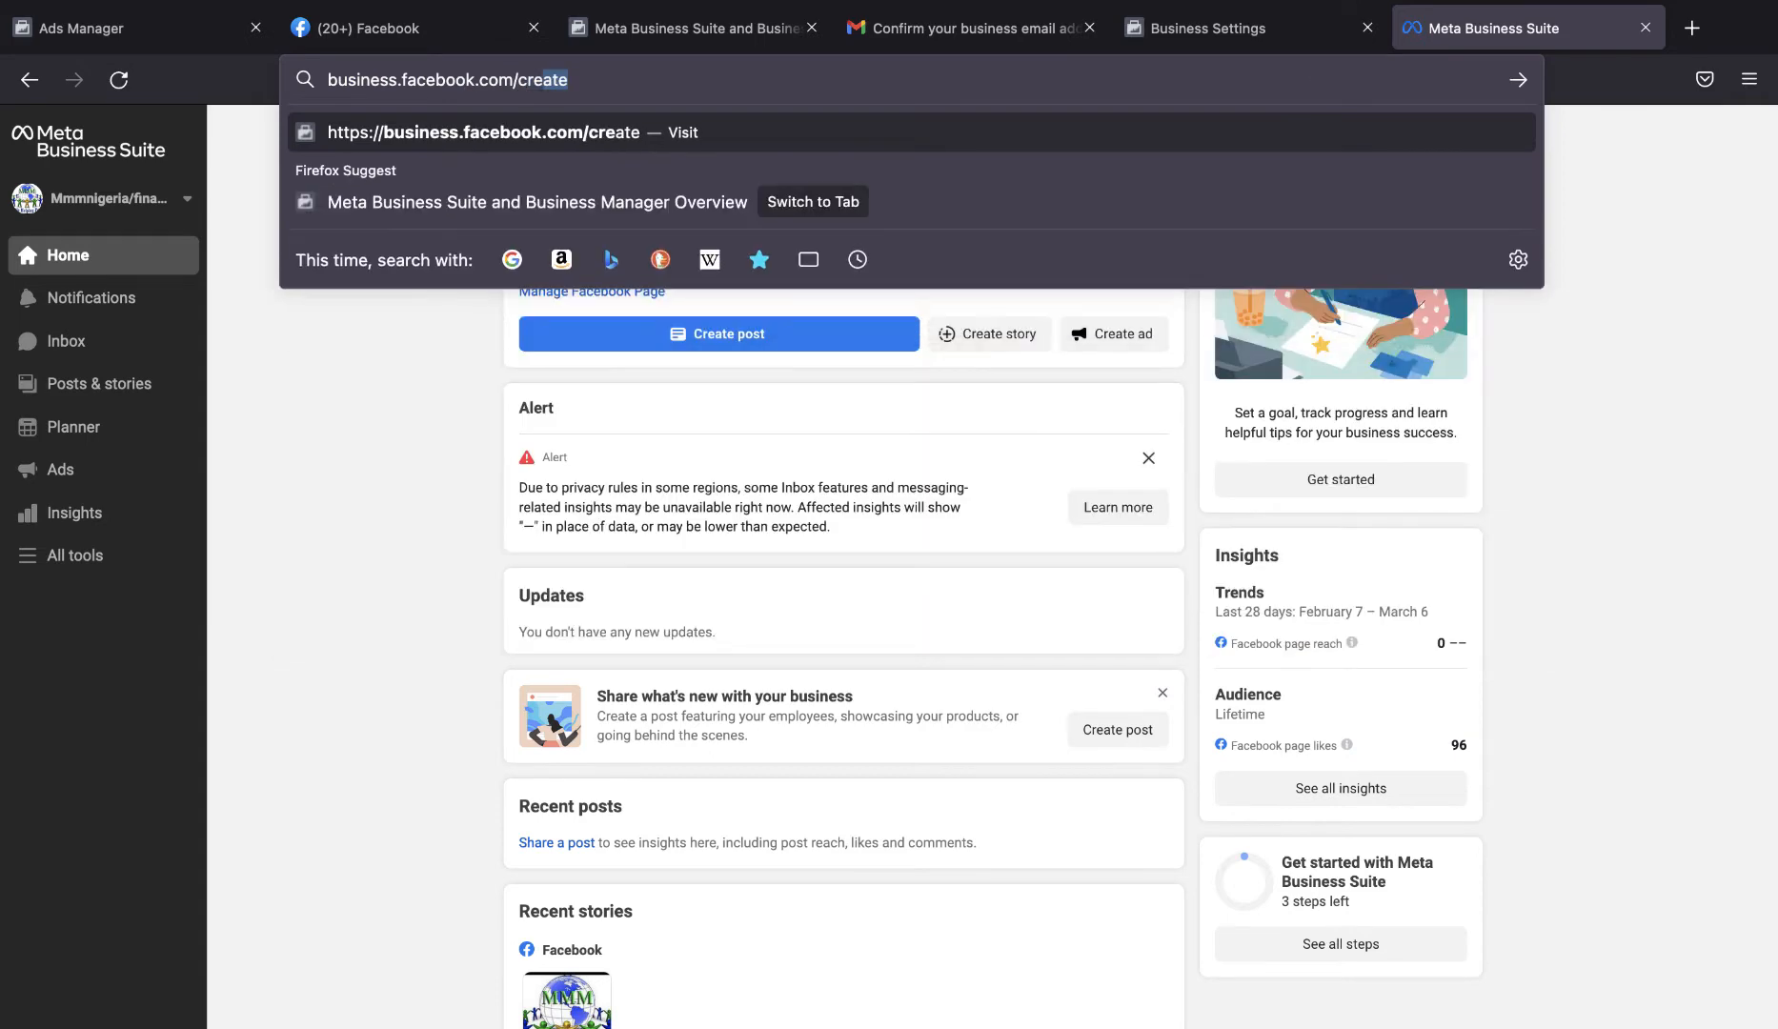
key(Return)
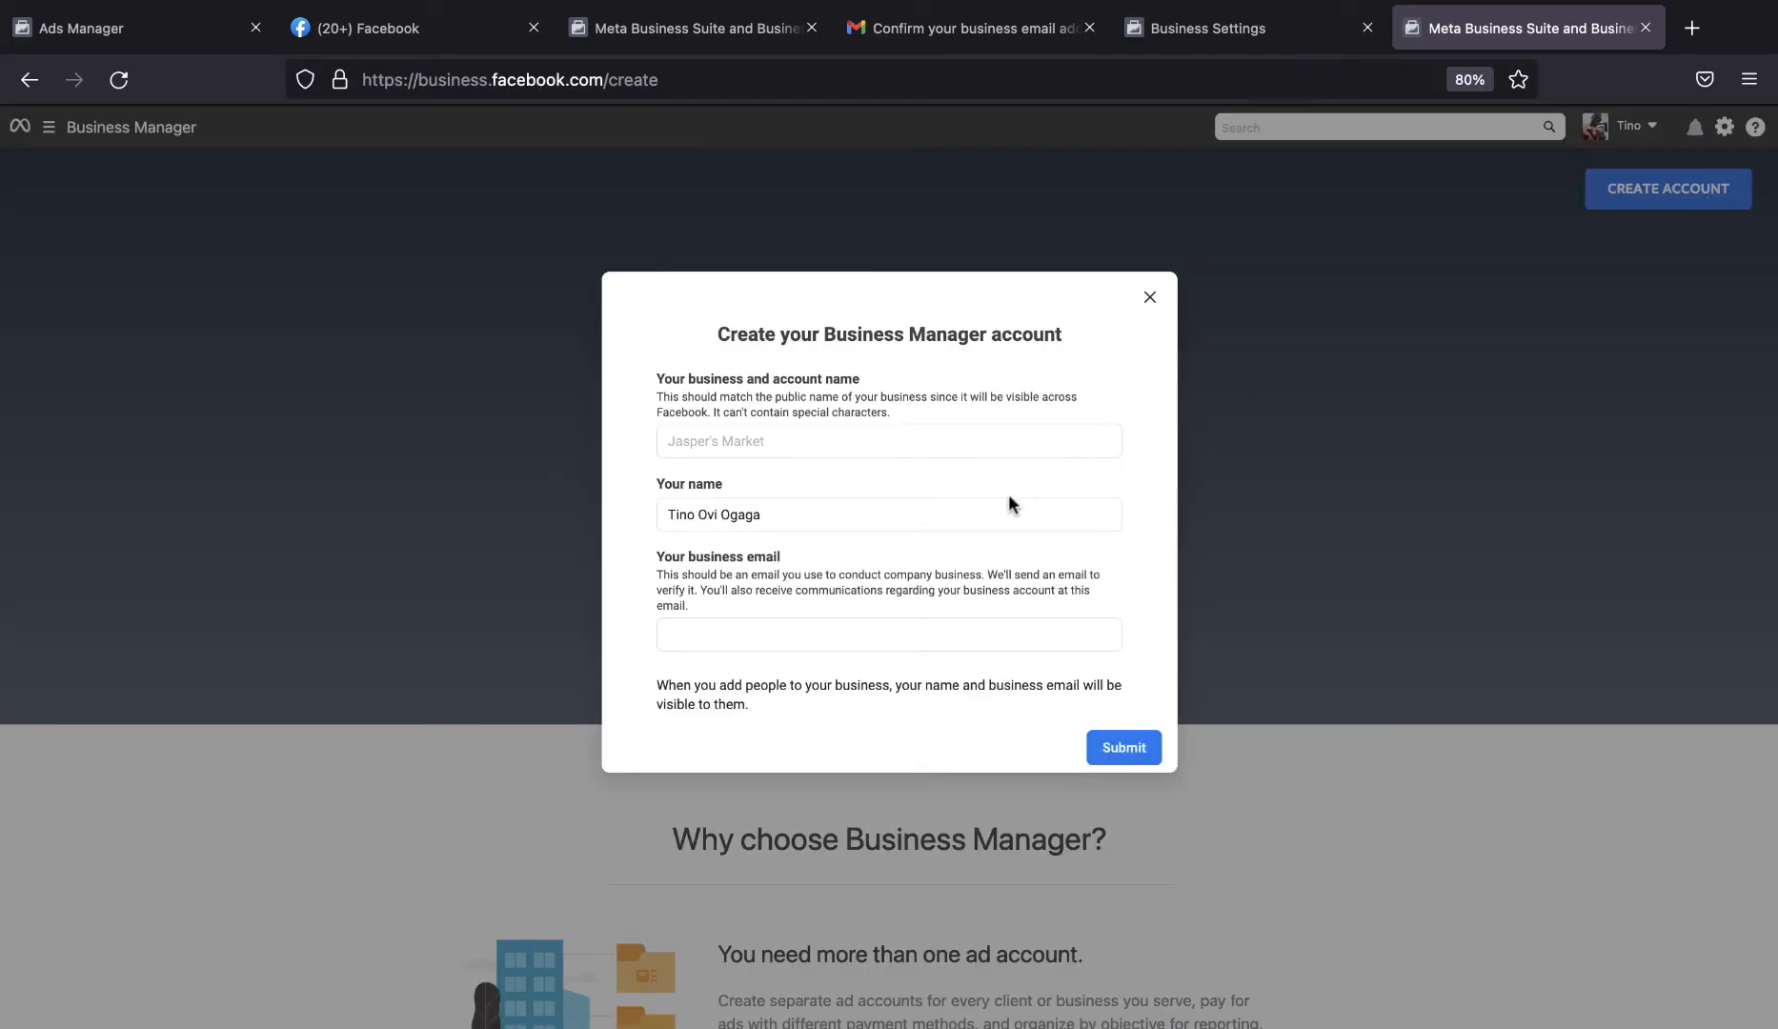
Name the second business One Billion Dollars, fill in the business email and submit the form.
click(861, 438)
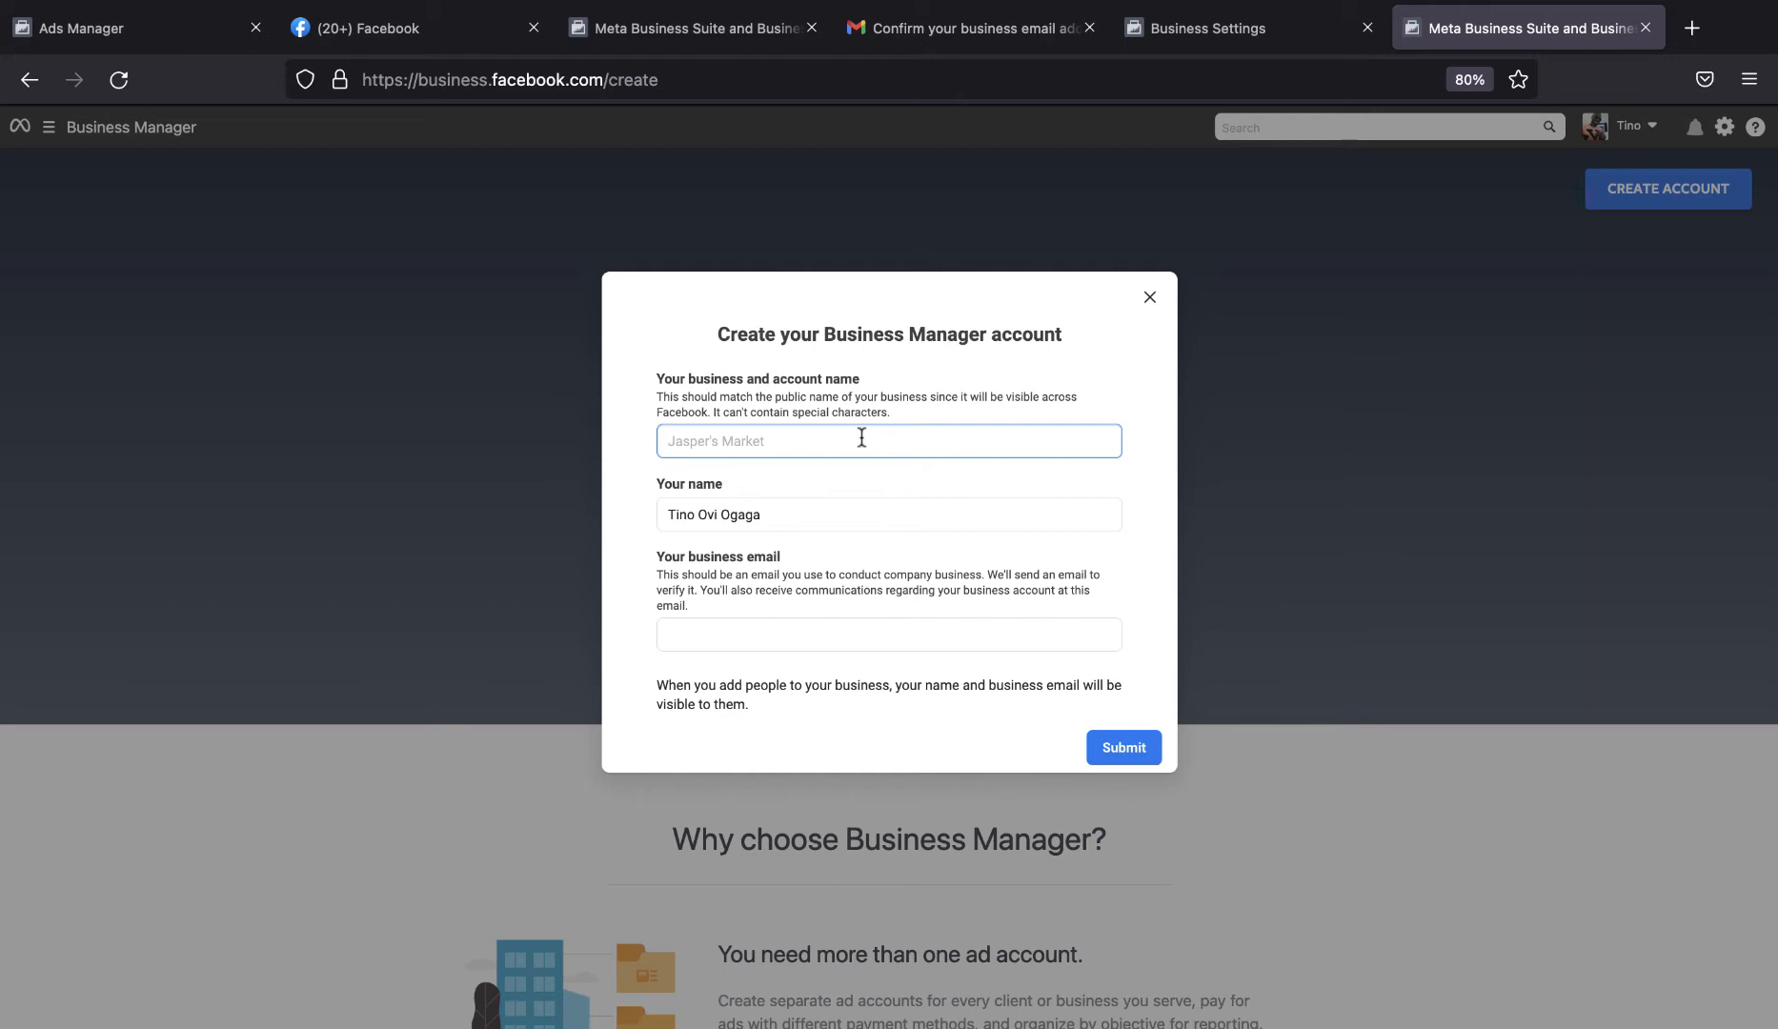
text(One Billion Dollars)
click(811, 627)
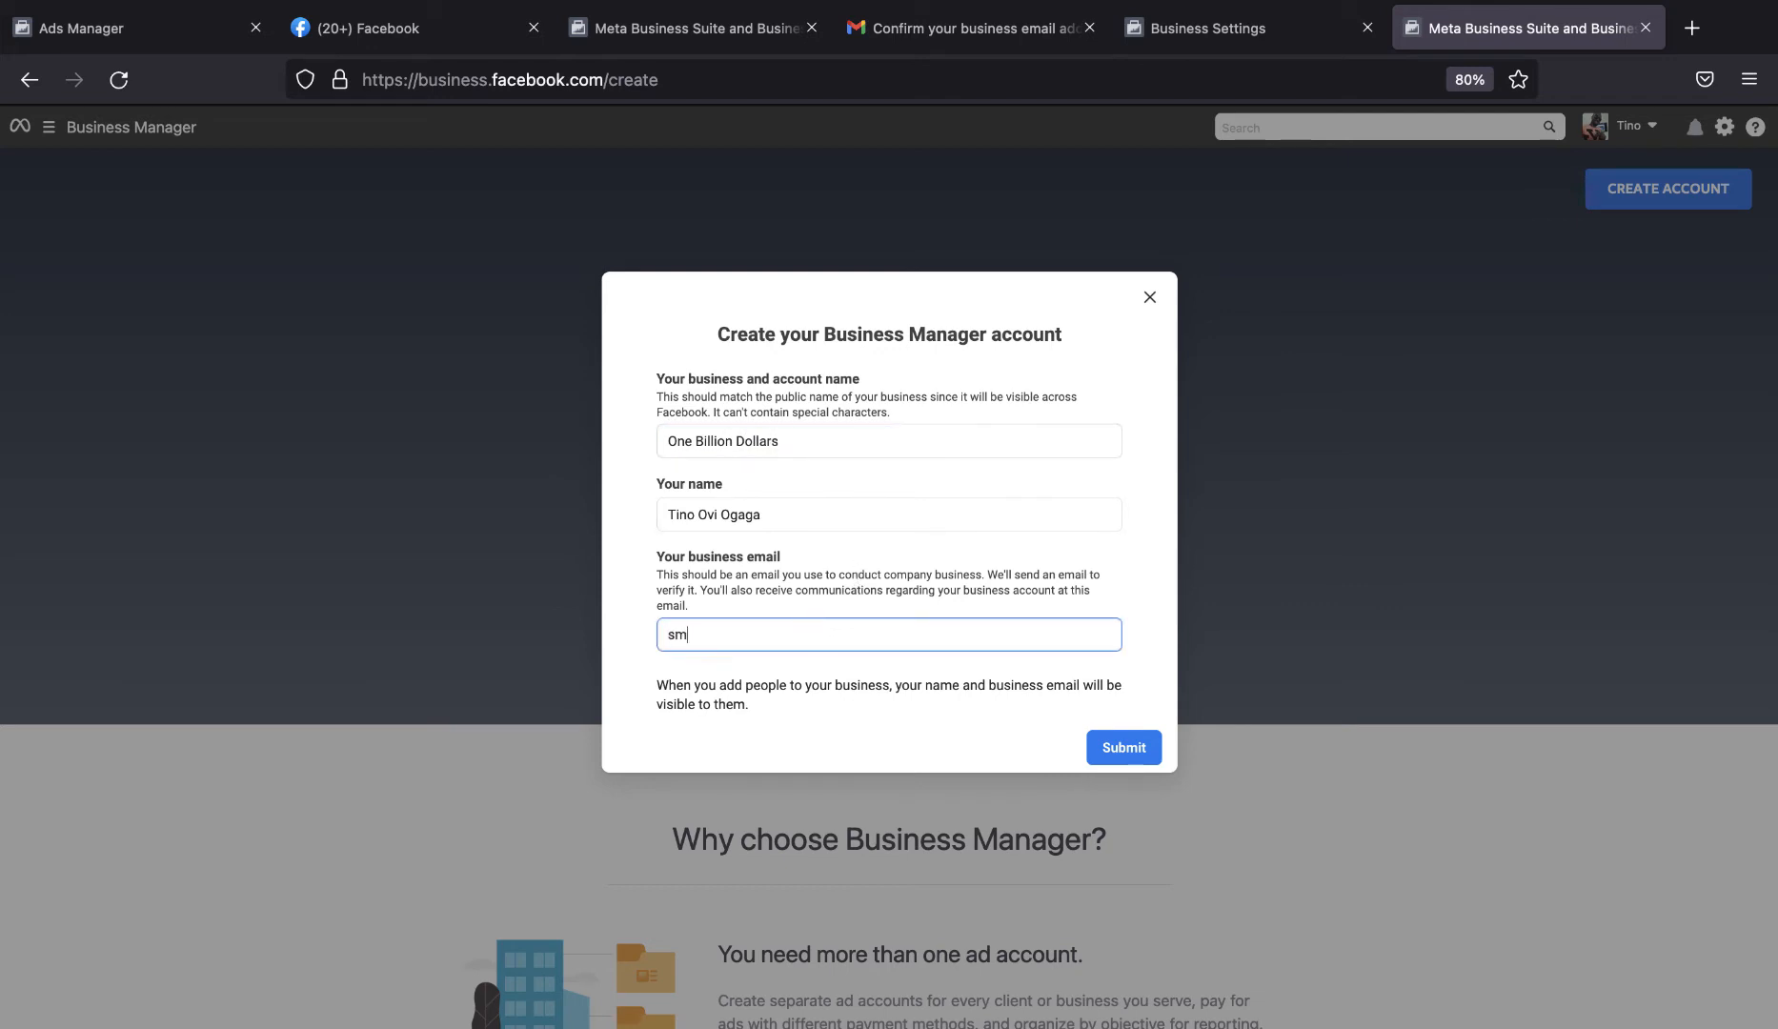
key(Return)
Switch to Gmail and confirm the business email for One Billion Dollars from Facebook's newest confirmation message.
click(1005, 27)
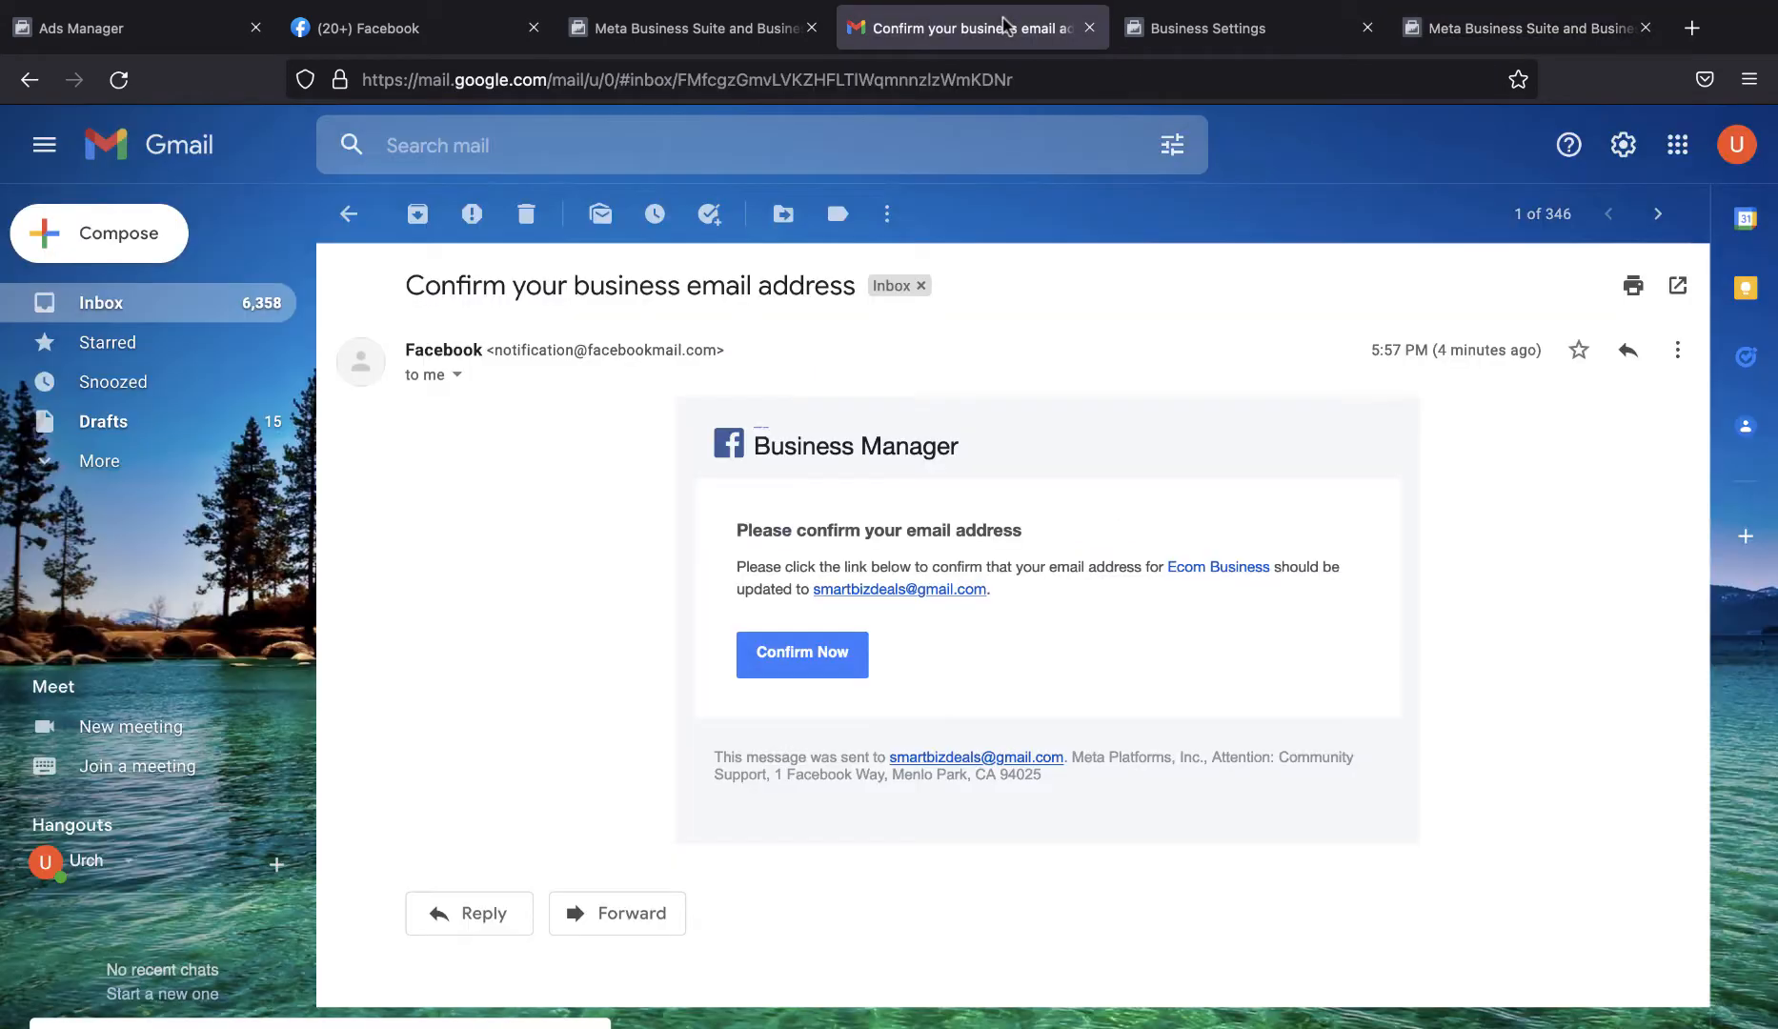
click(349, 214)
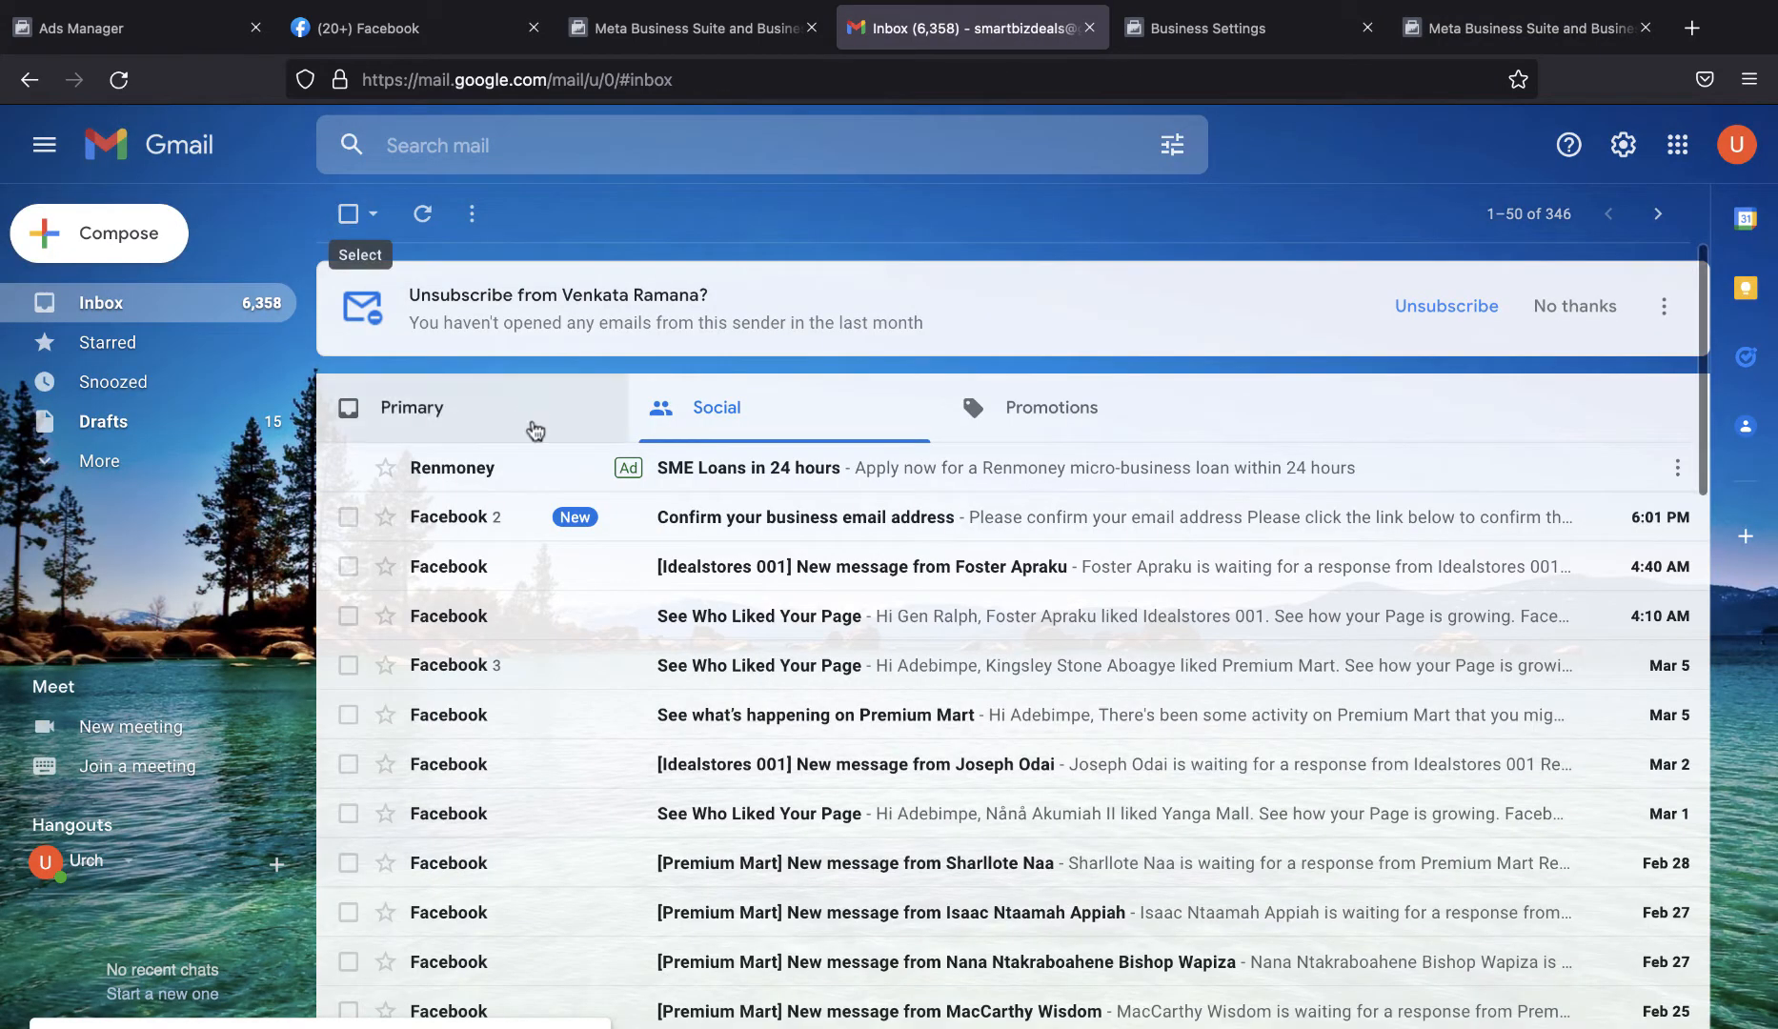
click(794, 519)
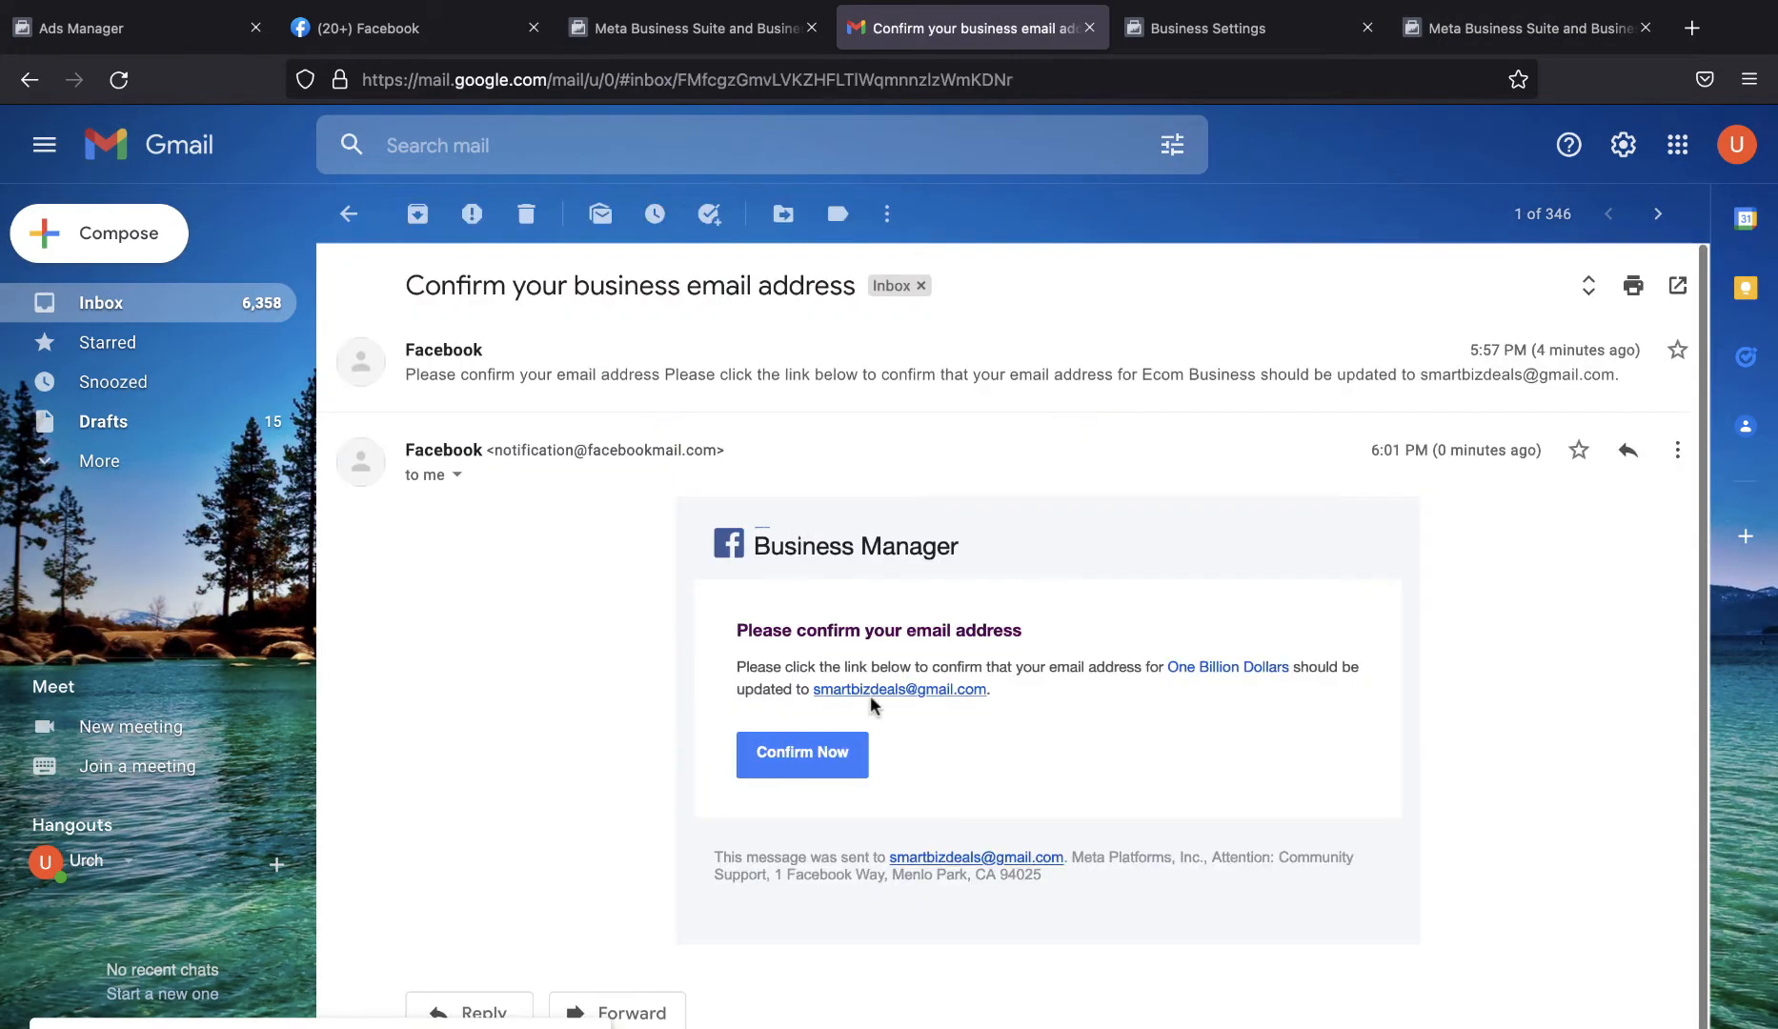
click(814, 740)
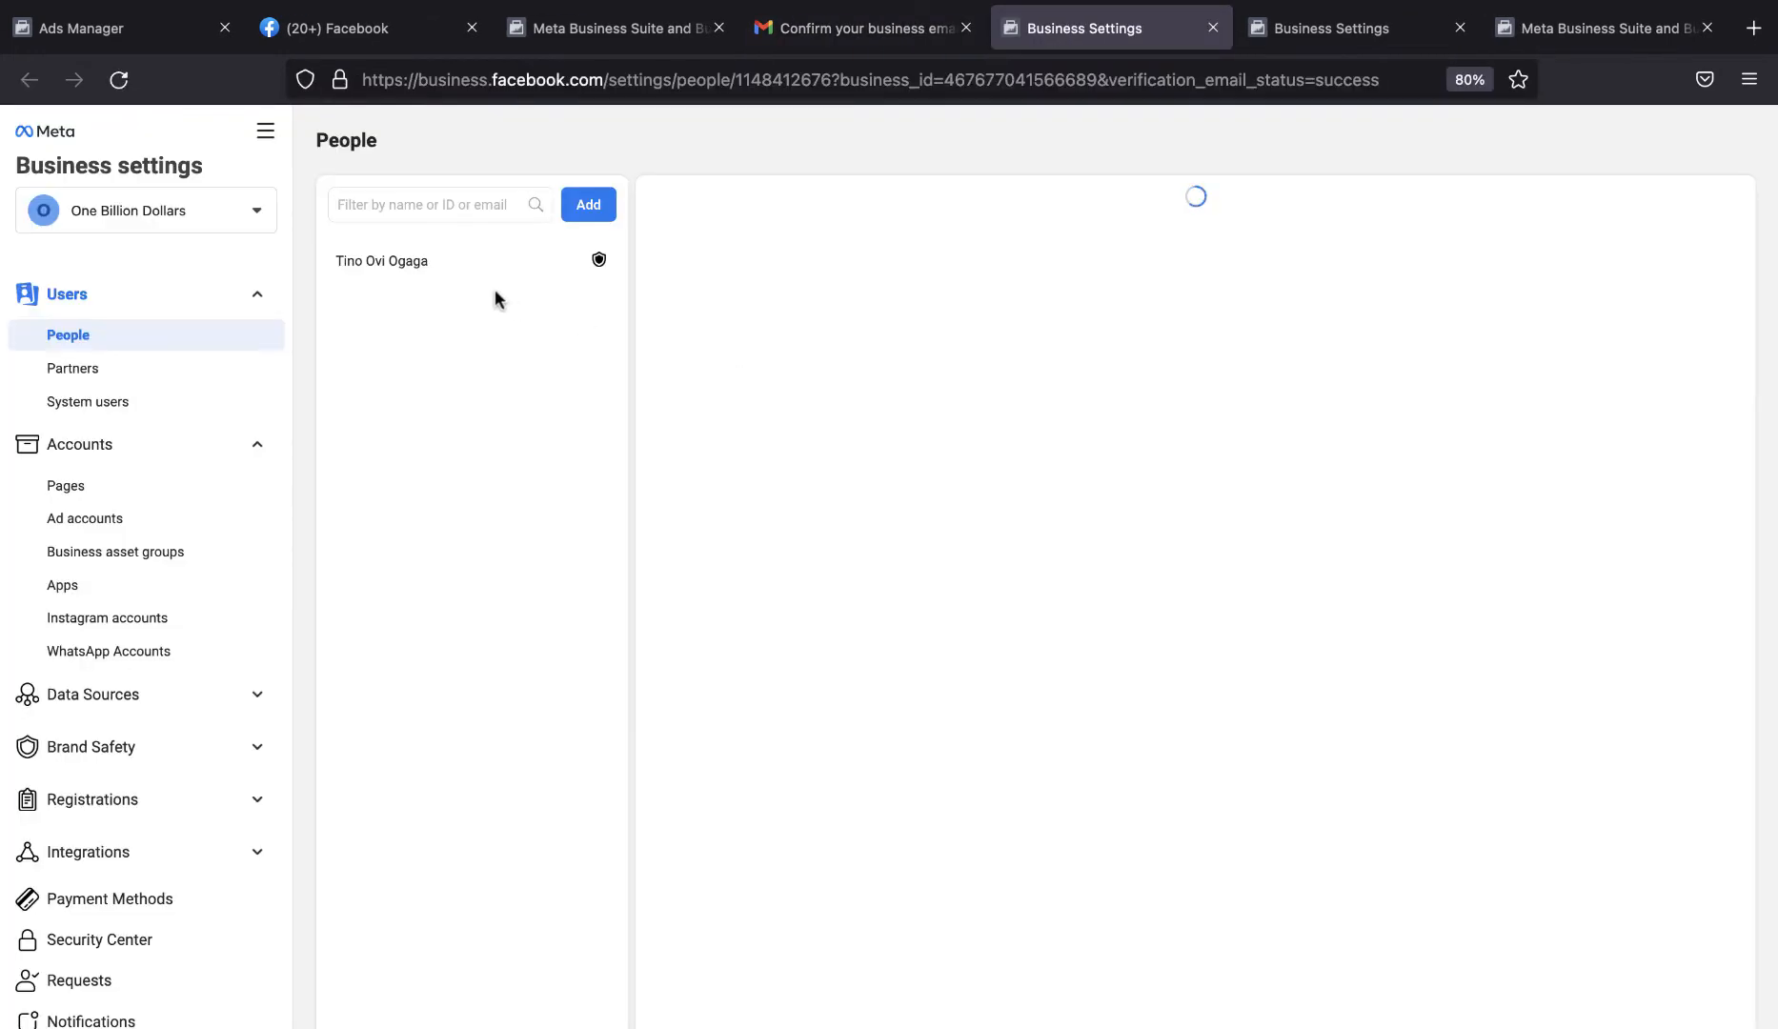
Choose One Billion Dollars as the active business account in Business settings.
click(164, 212)
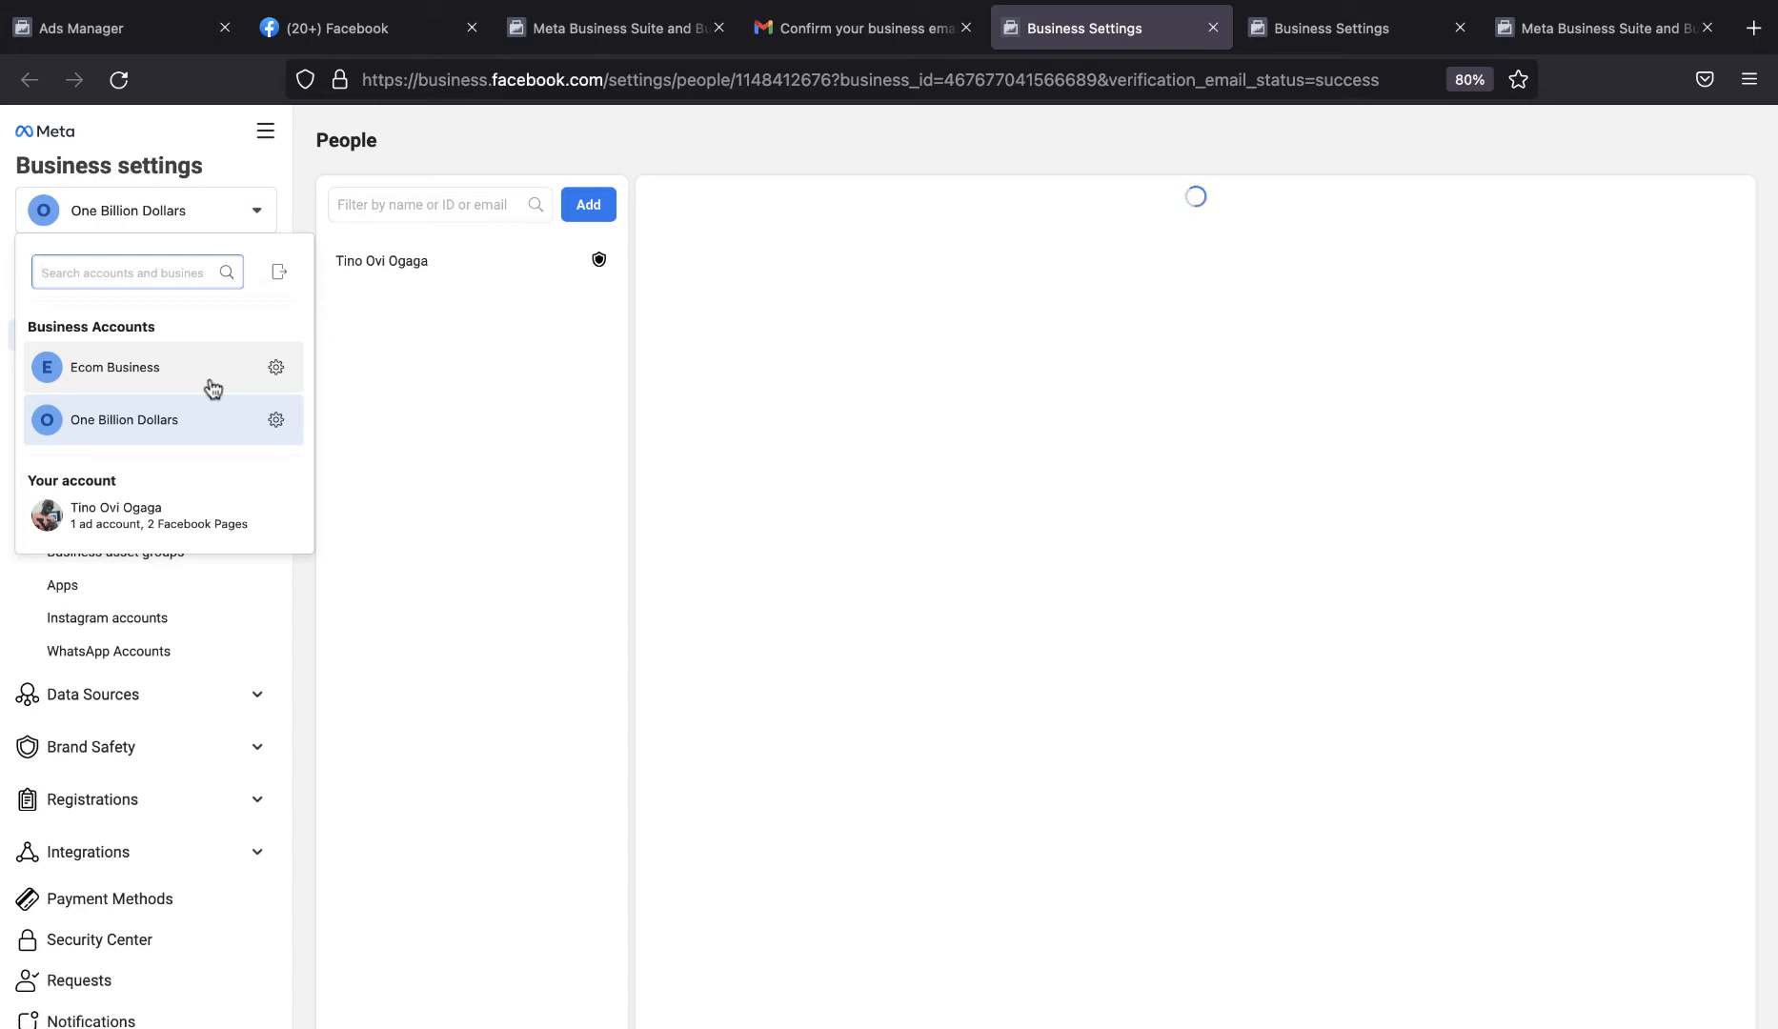
click(172, 427)
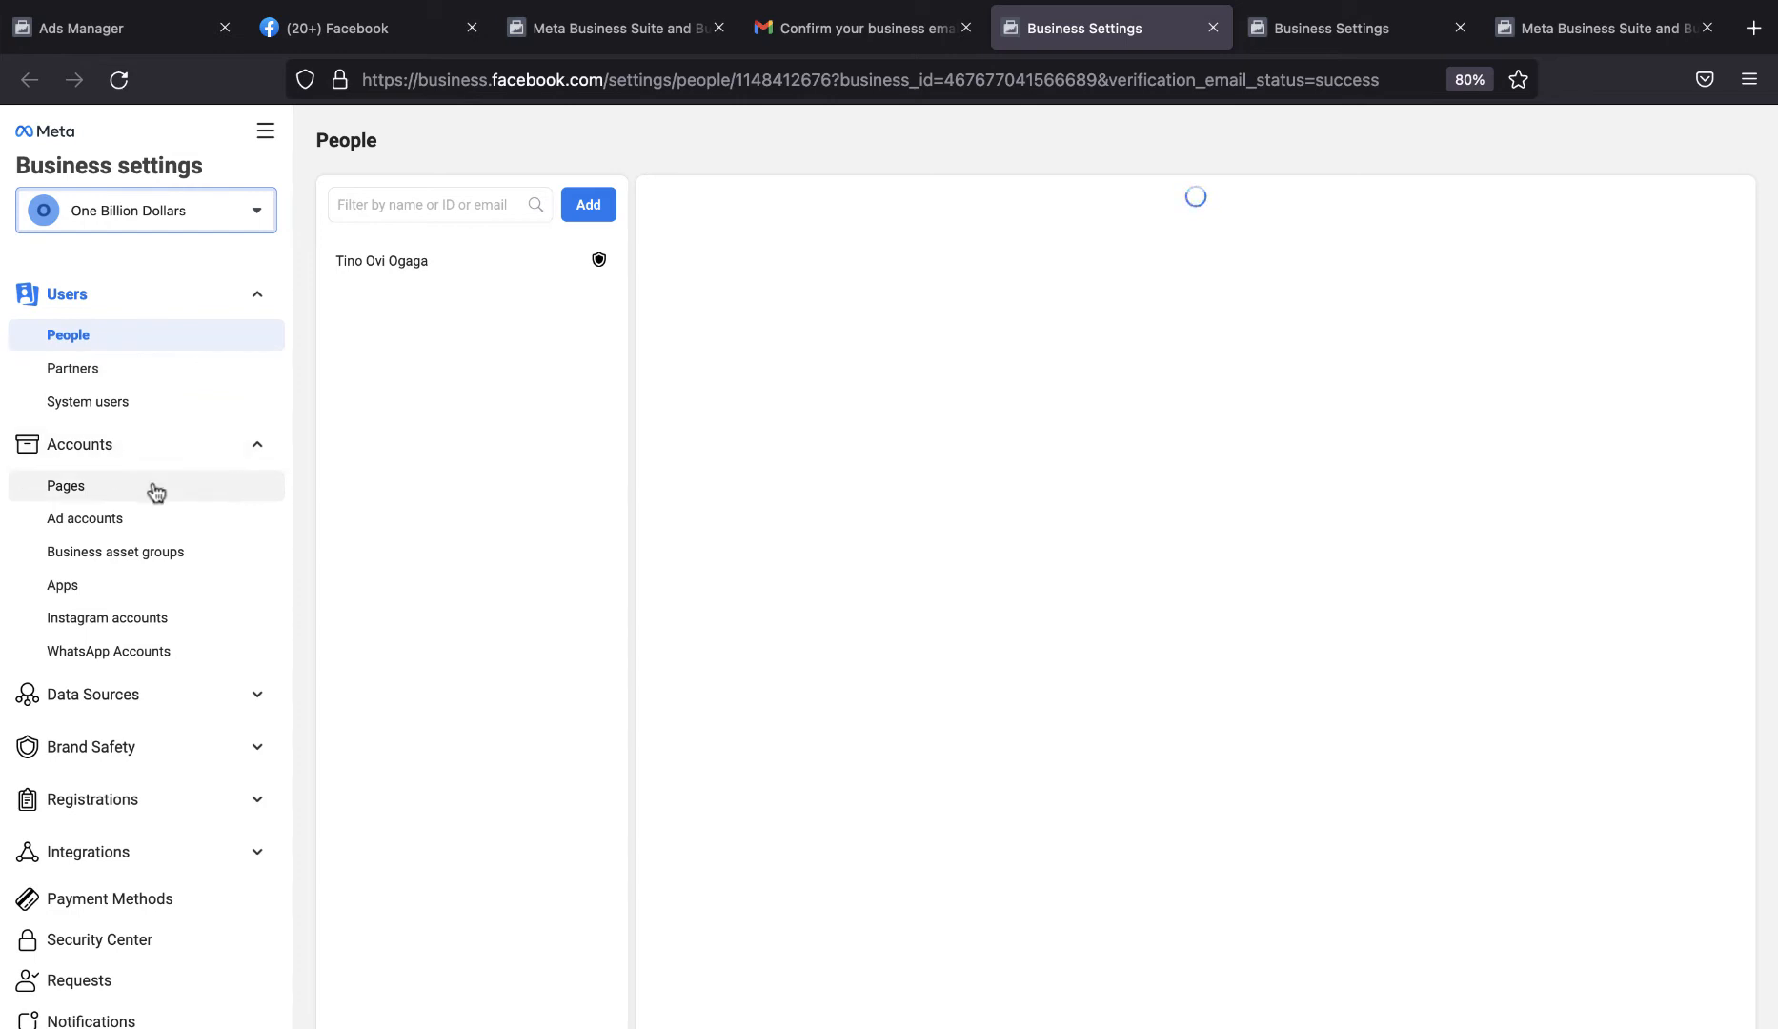
Switch the active business from One Billion Dollars to Ecom Business and bring up its ad accounts.
click(130, 529)
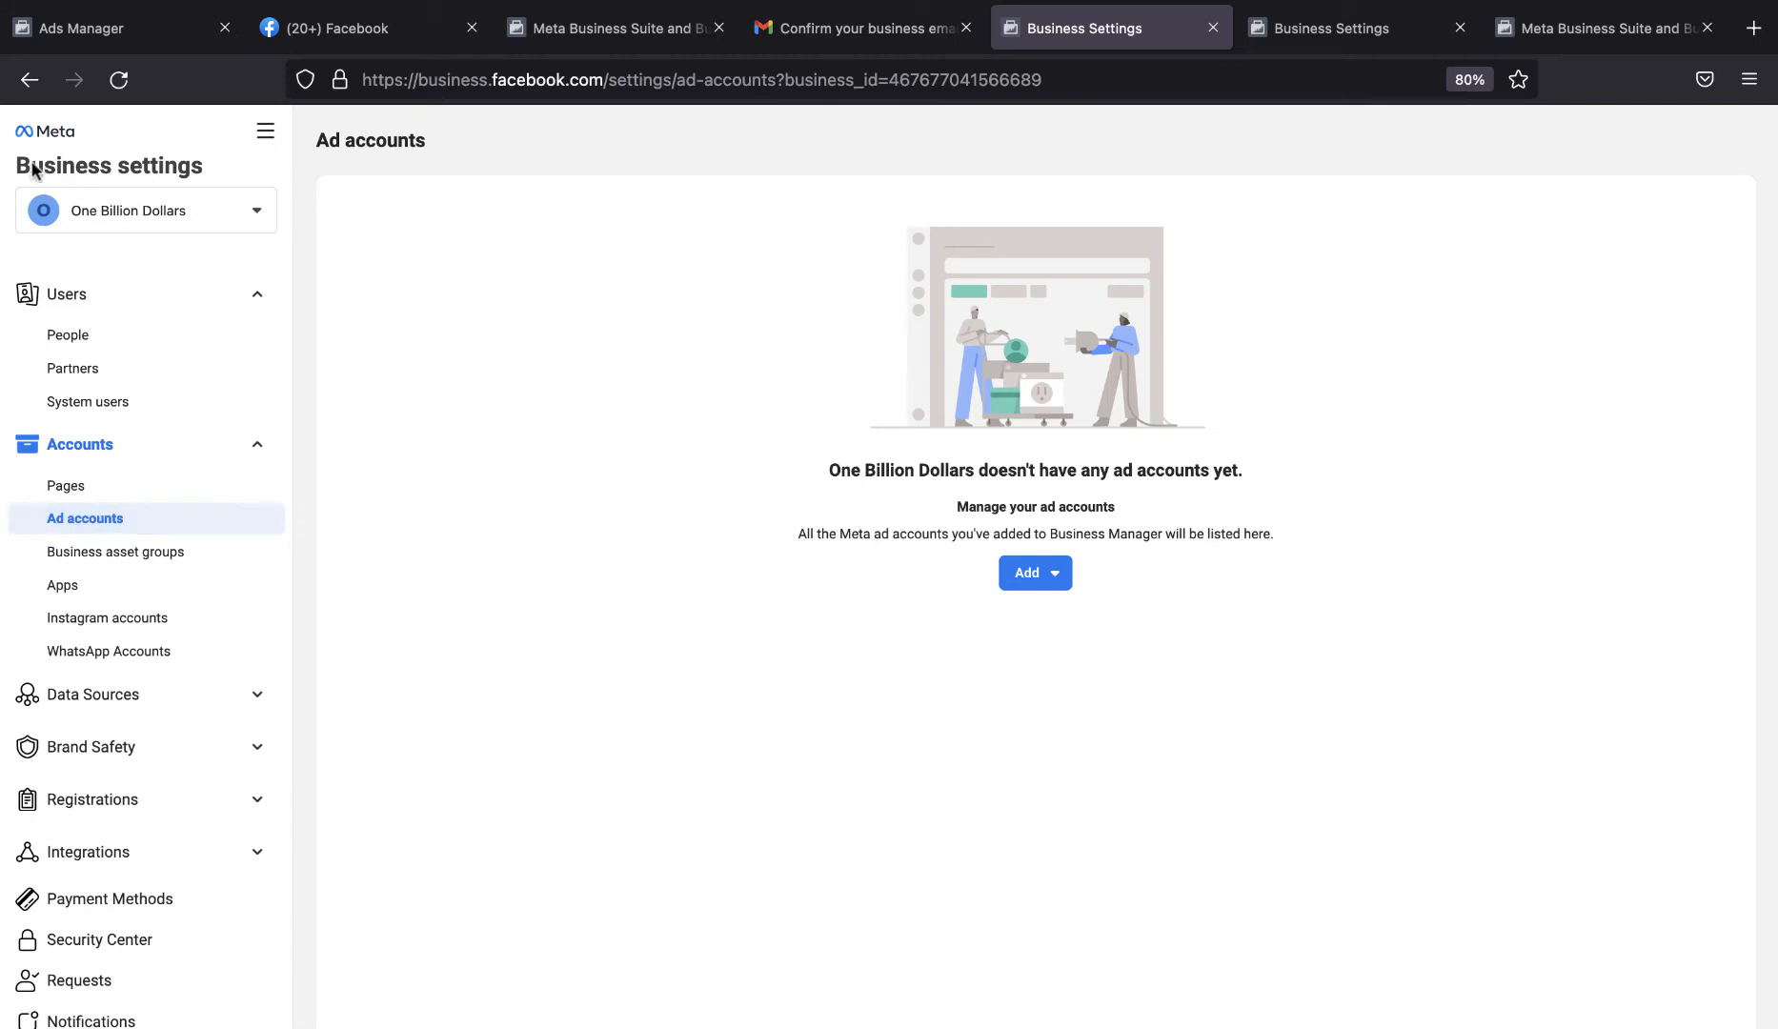
click(179, 217)
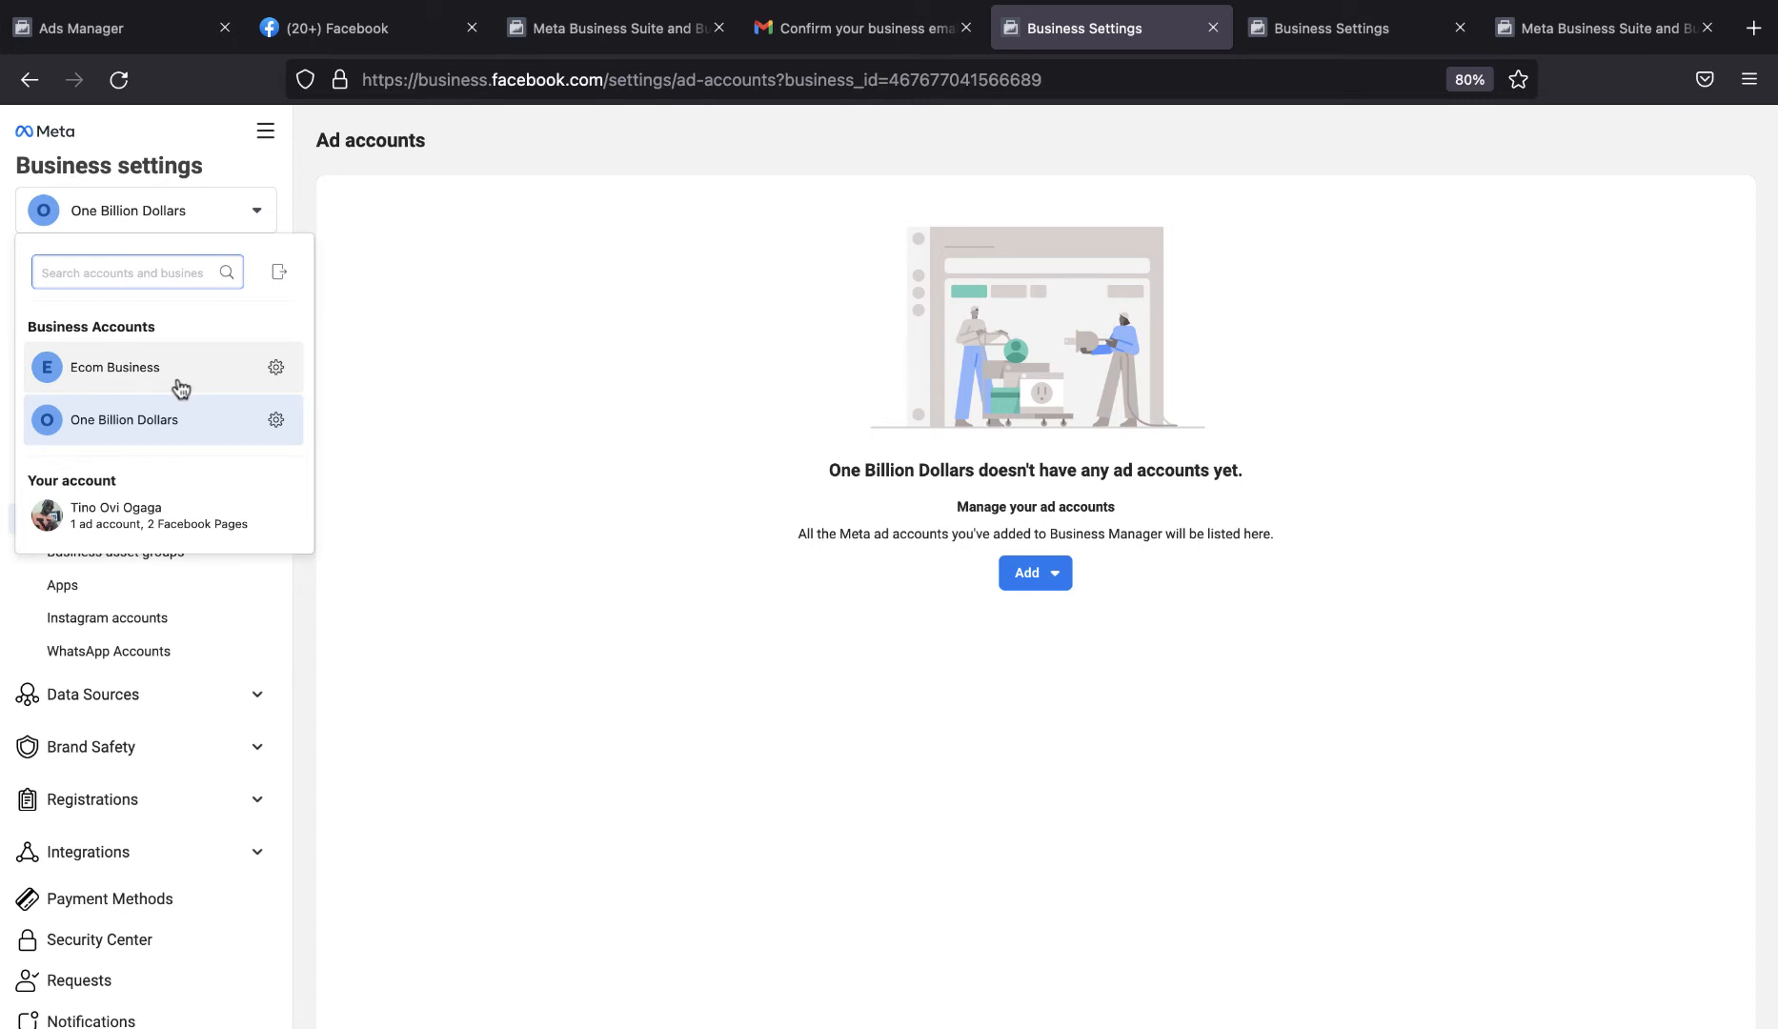
click(114, 367)
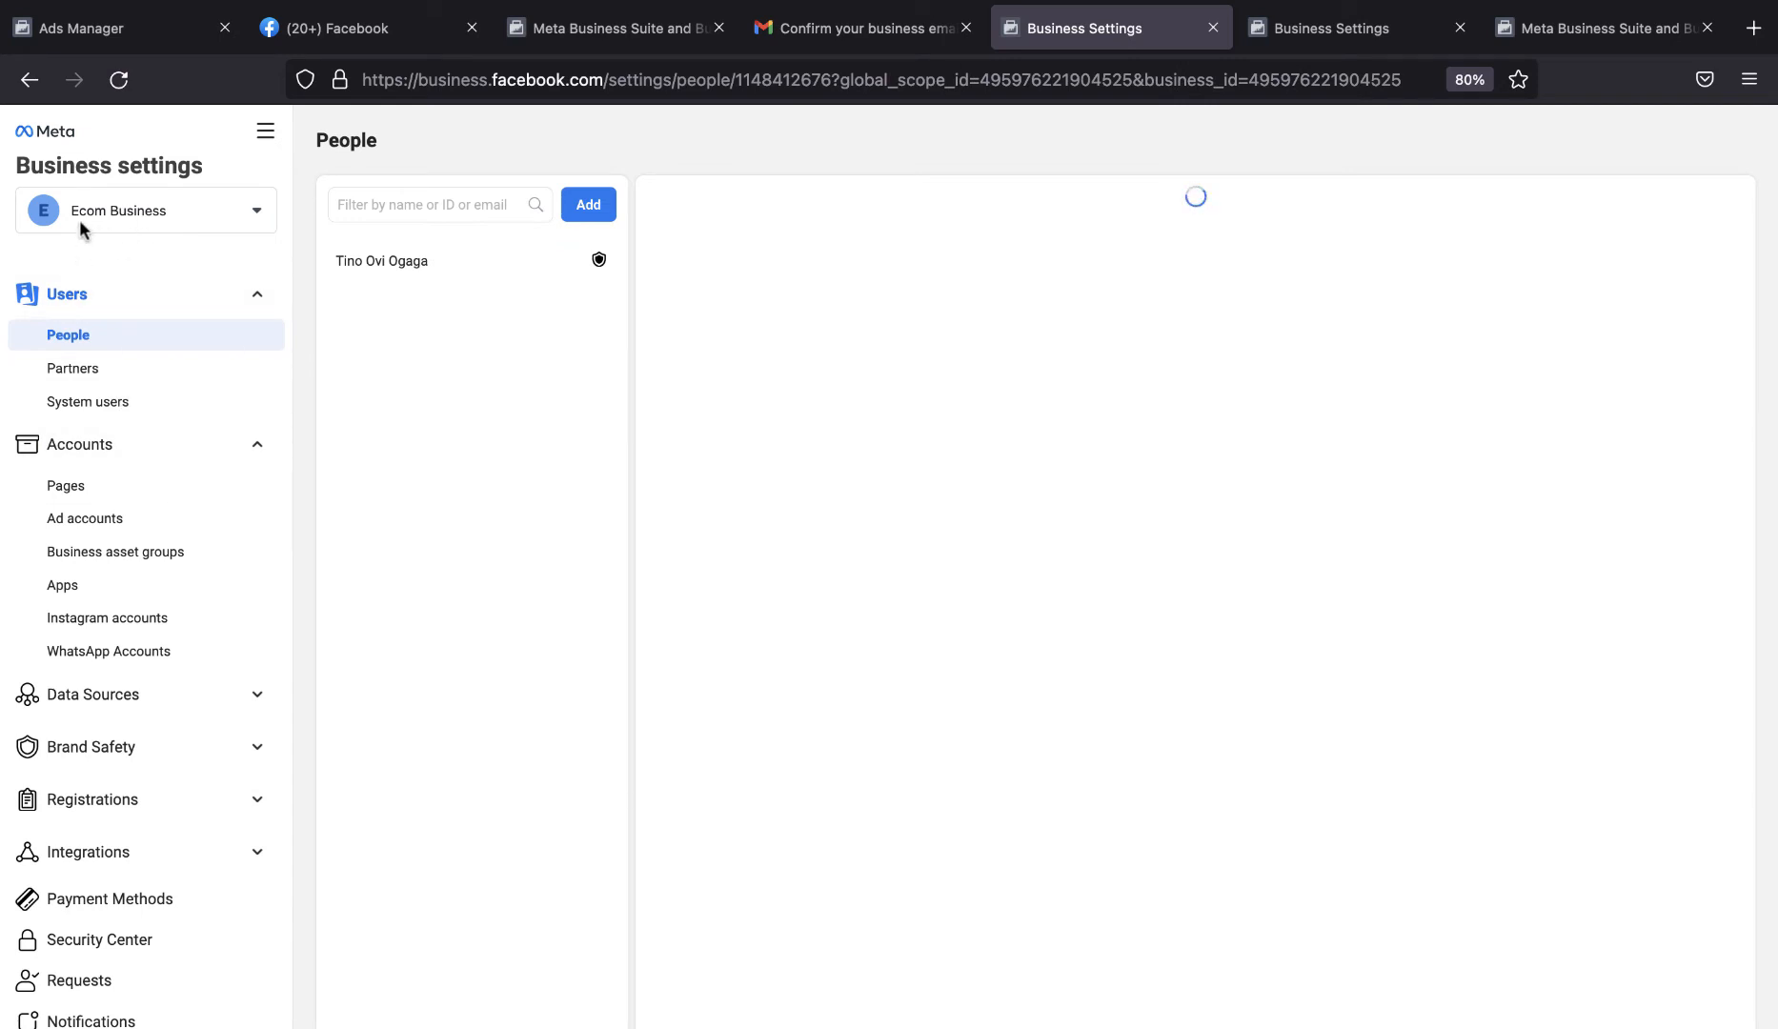
click(105, 522)
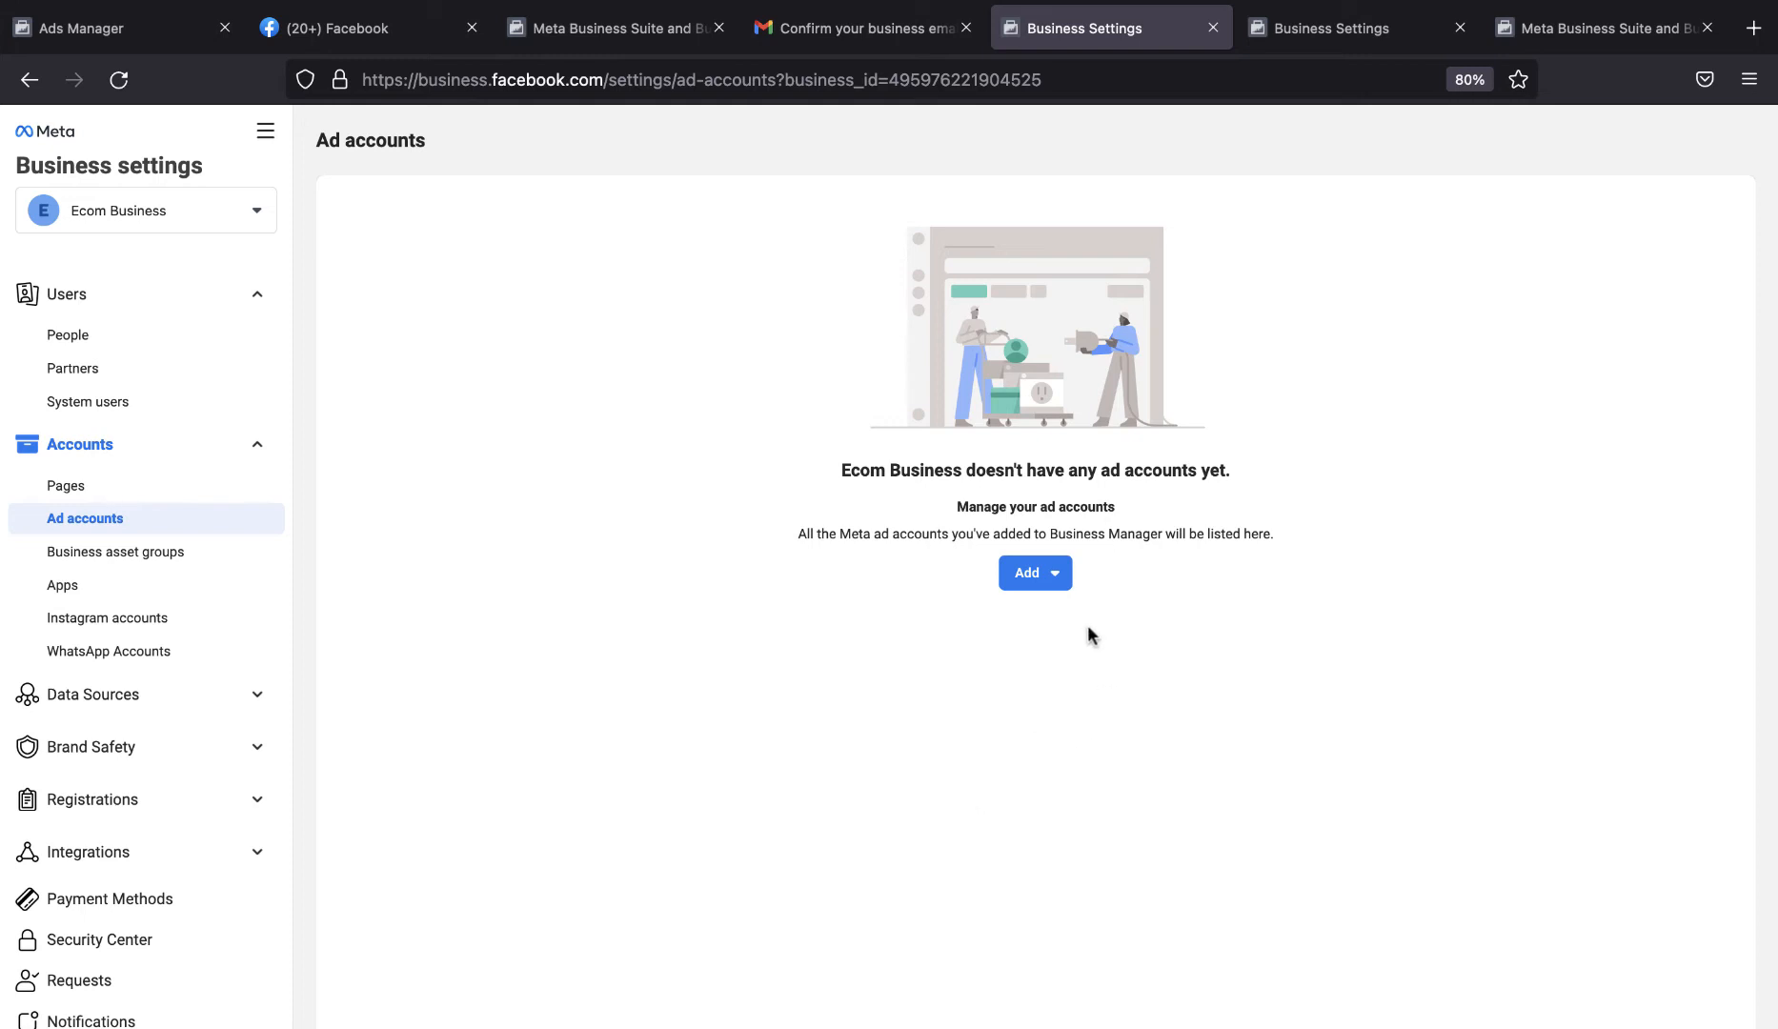
Start creating a new ad account for Ecom Business named Tutorials, keeping the (GMT+01:00) Africa/Lagos time zone.
click(1048, 587)
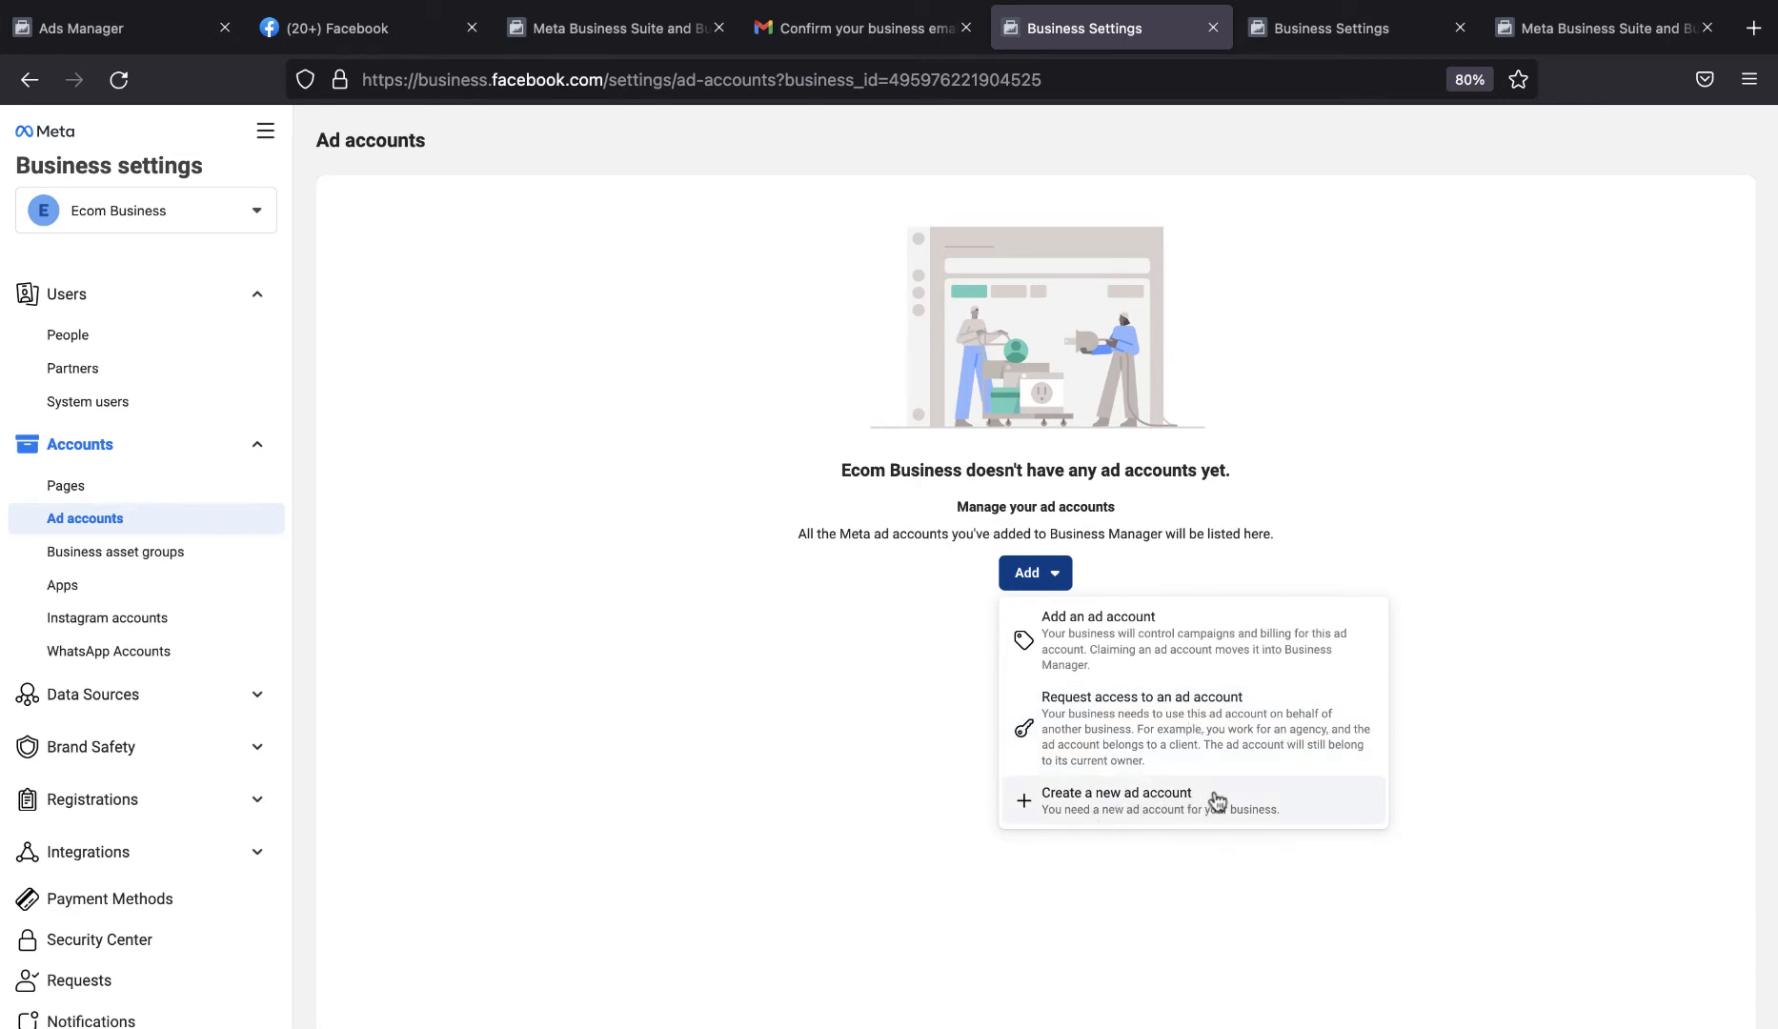
click(1139, 813)
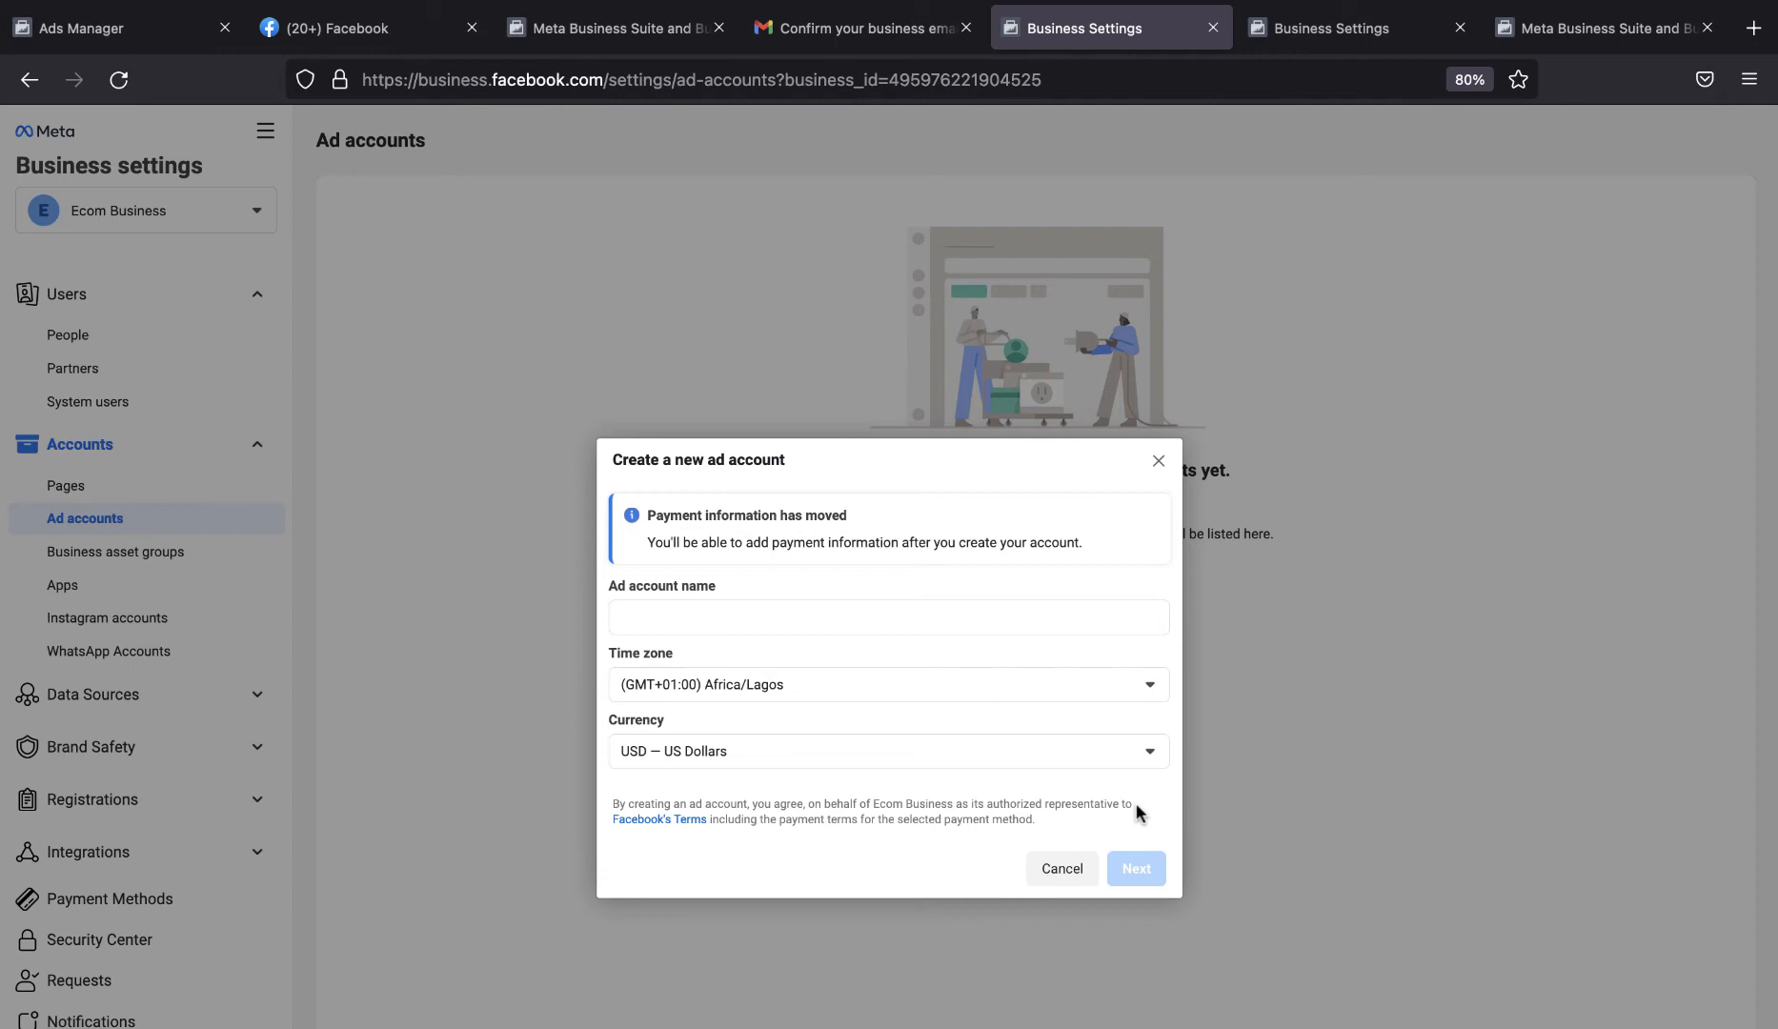
click(779, 614)
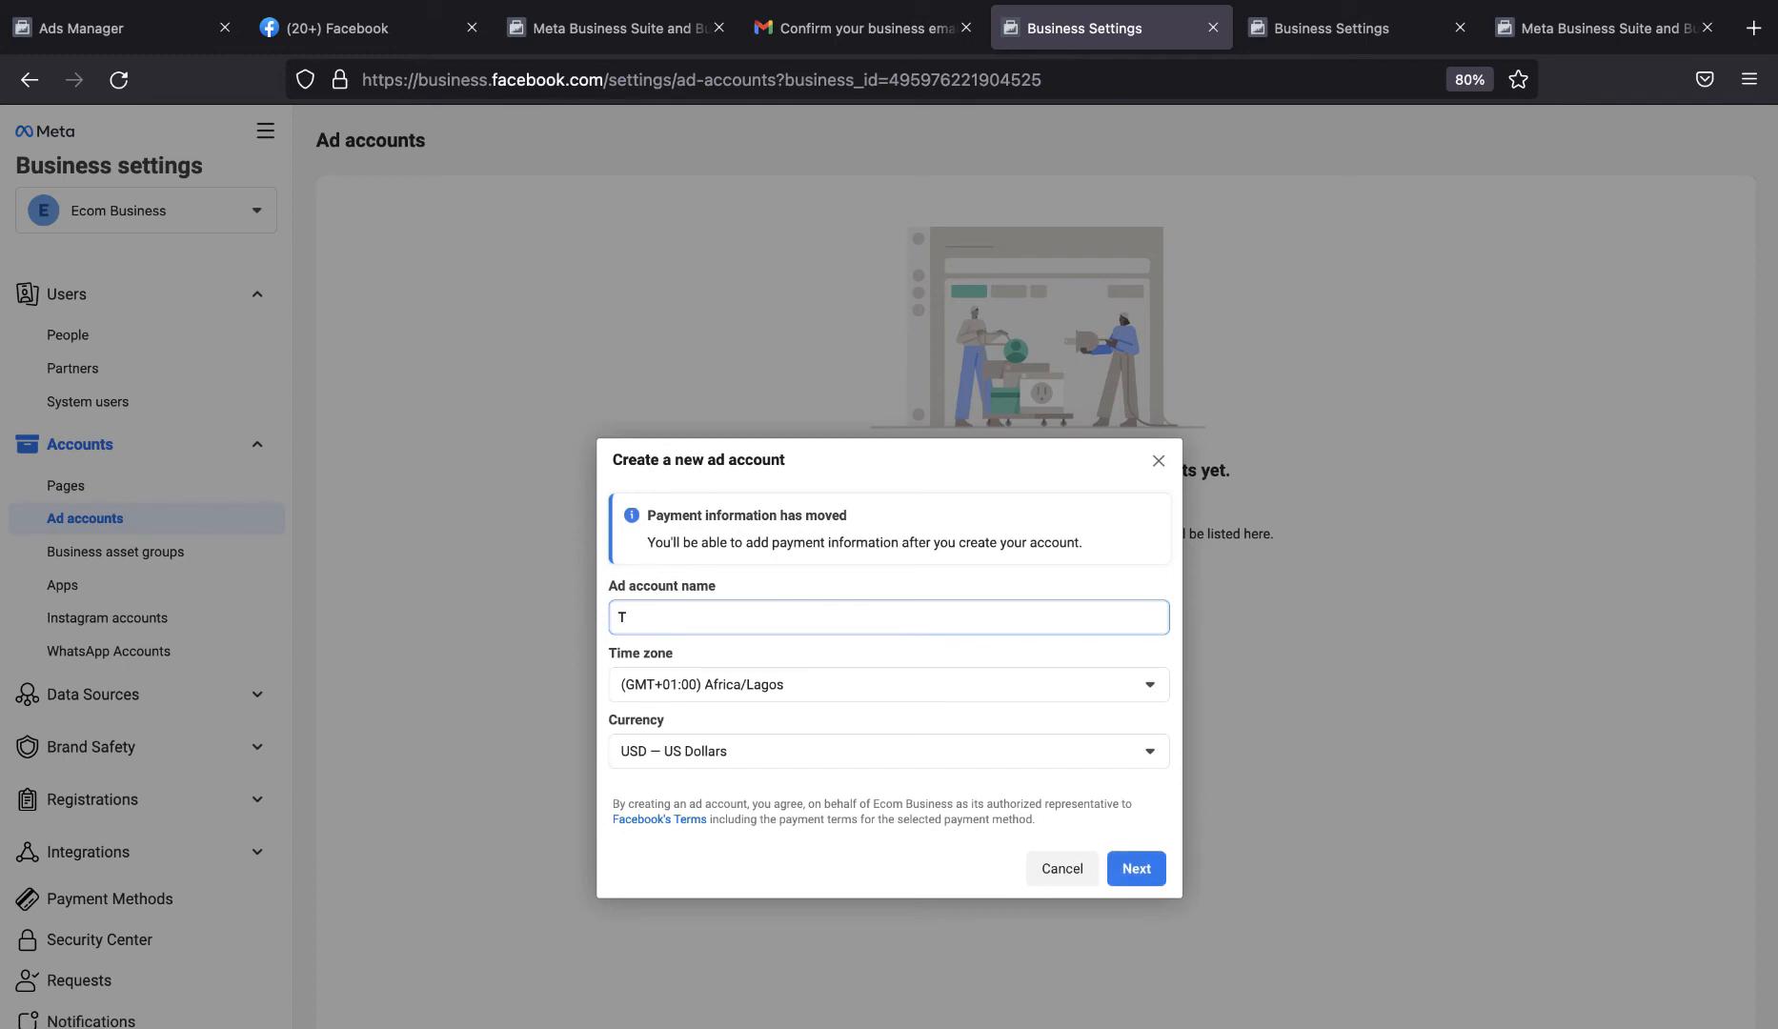
text(utorials)
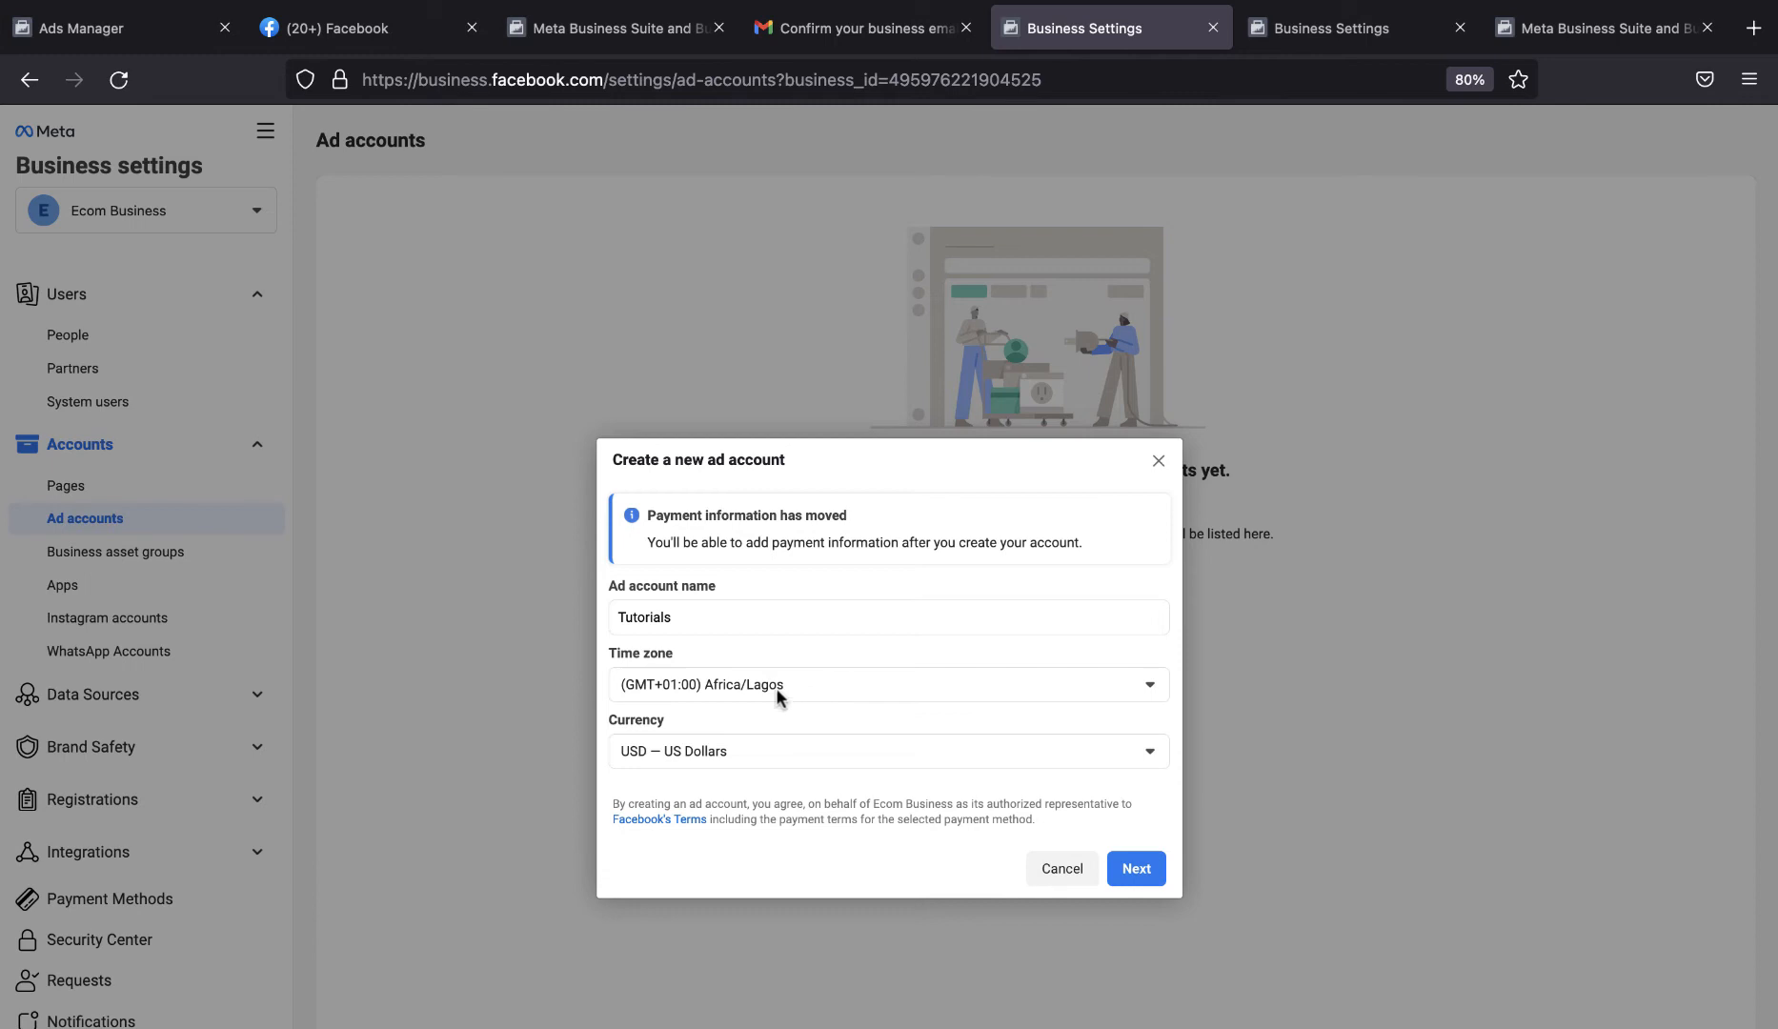
click(834, 687)
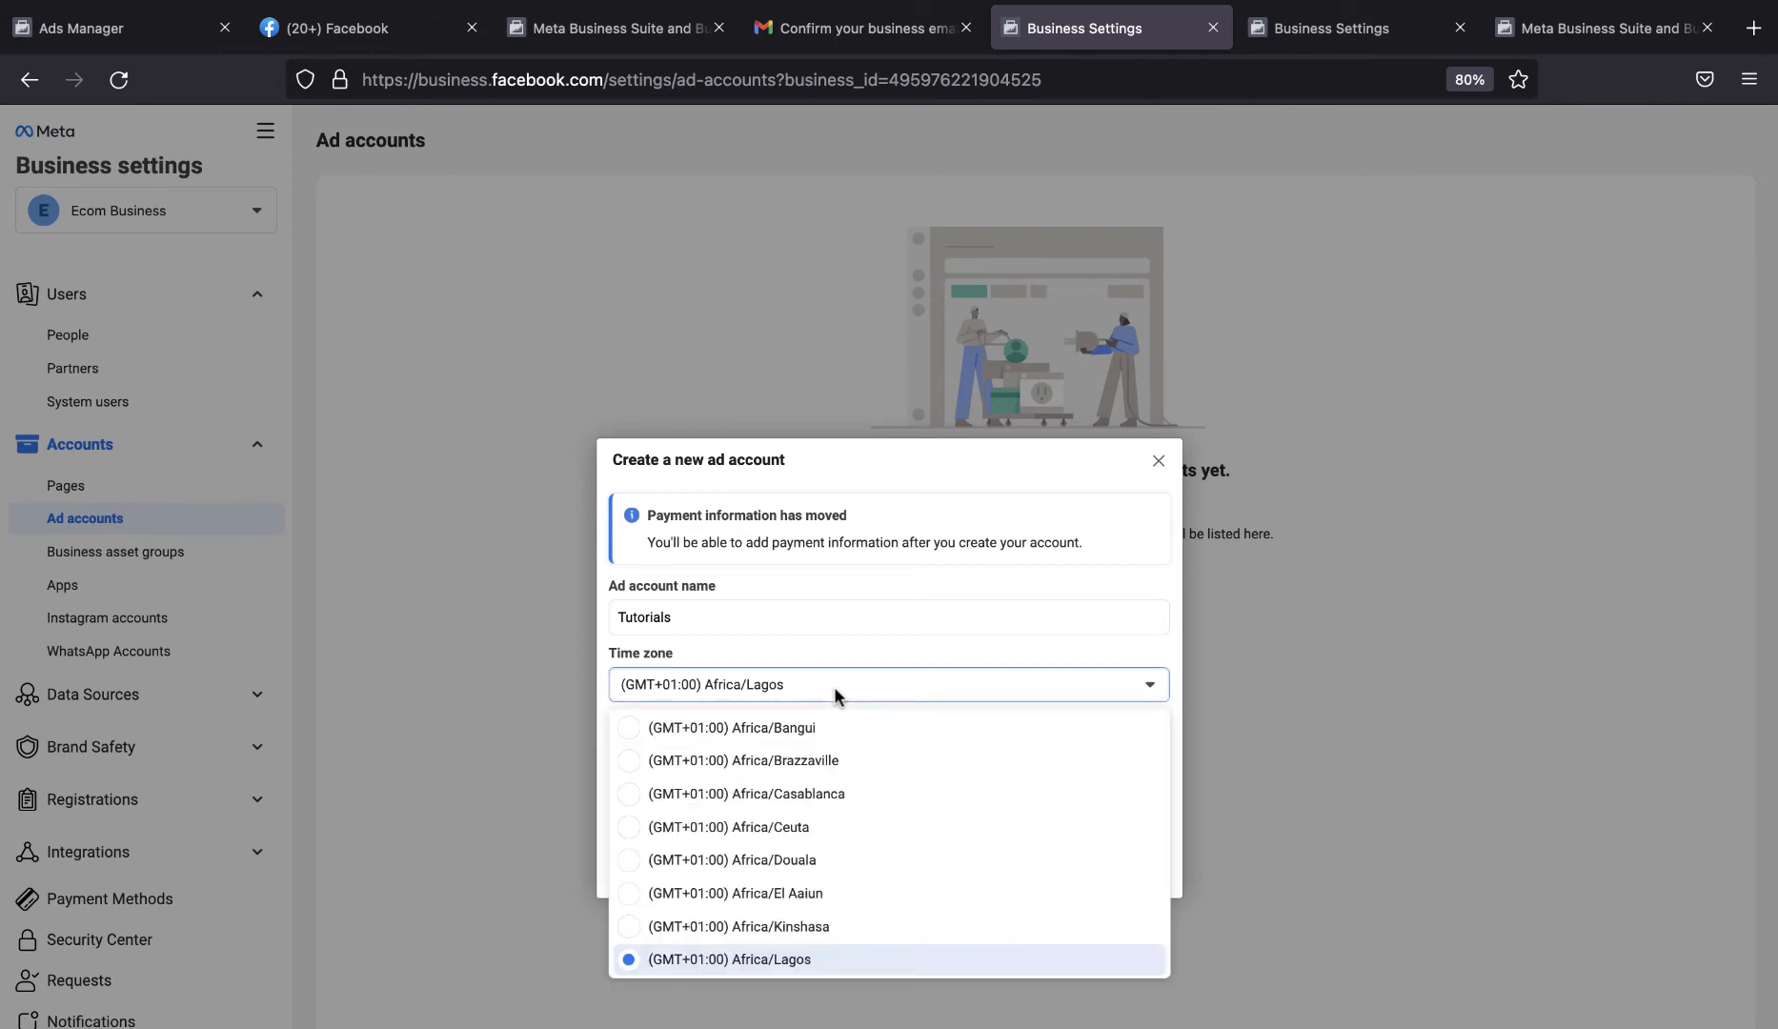
scroll(754, 929, down, 3)
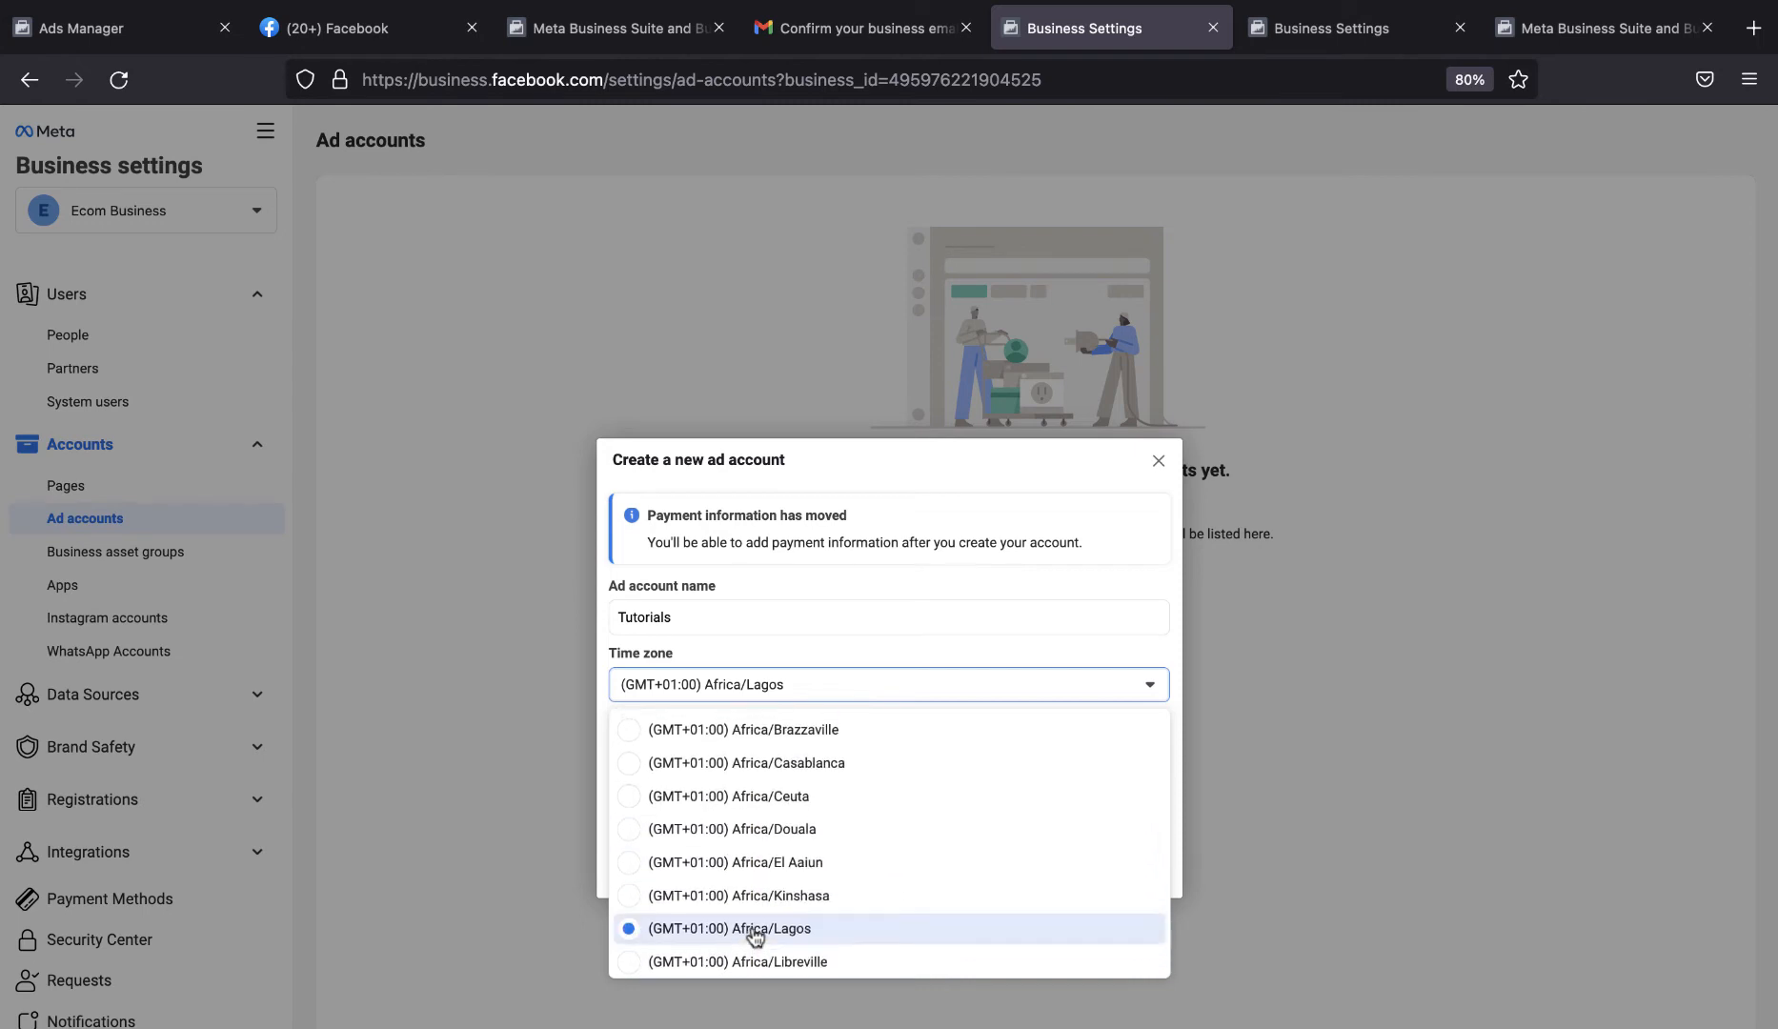
scroll(755, 933, down, 3)
scroll(754, 931, up, 5)
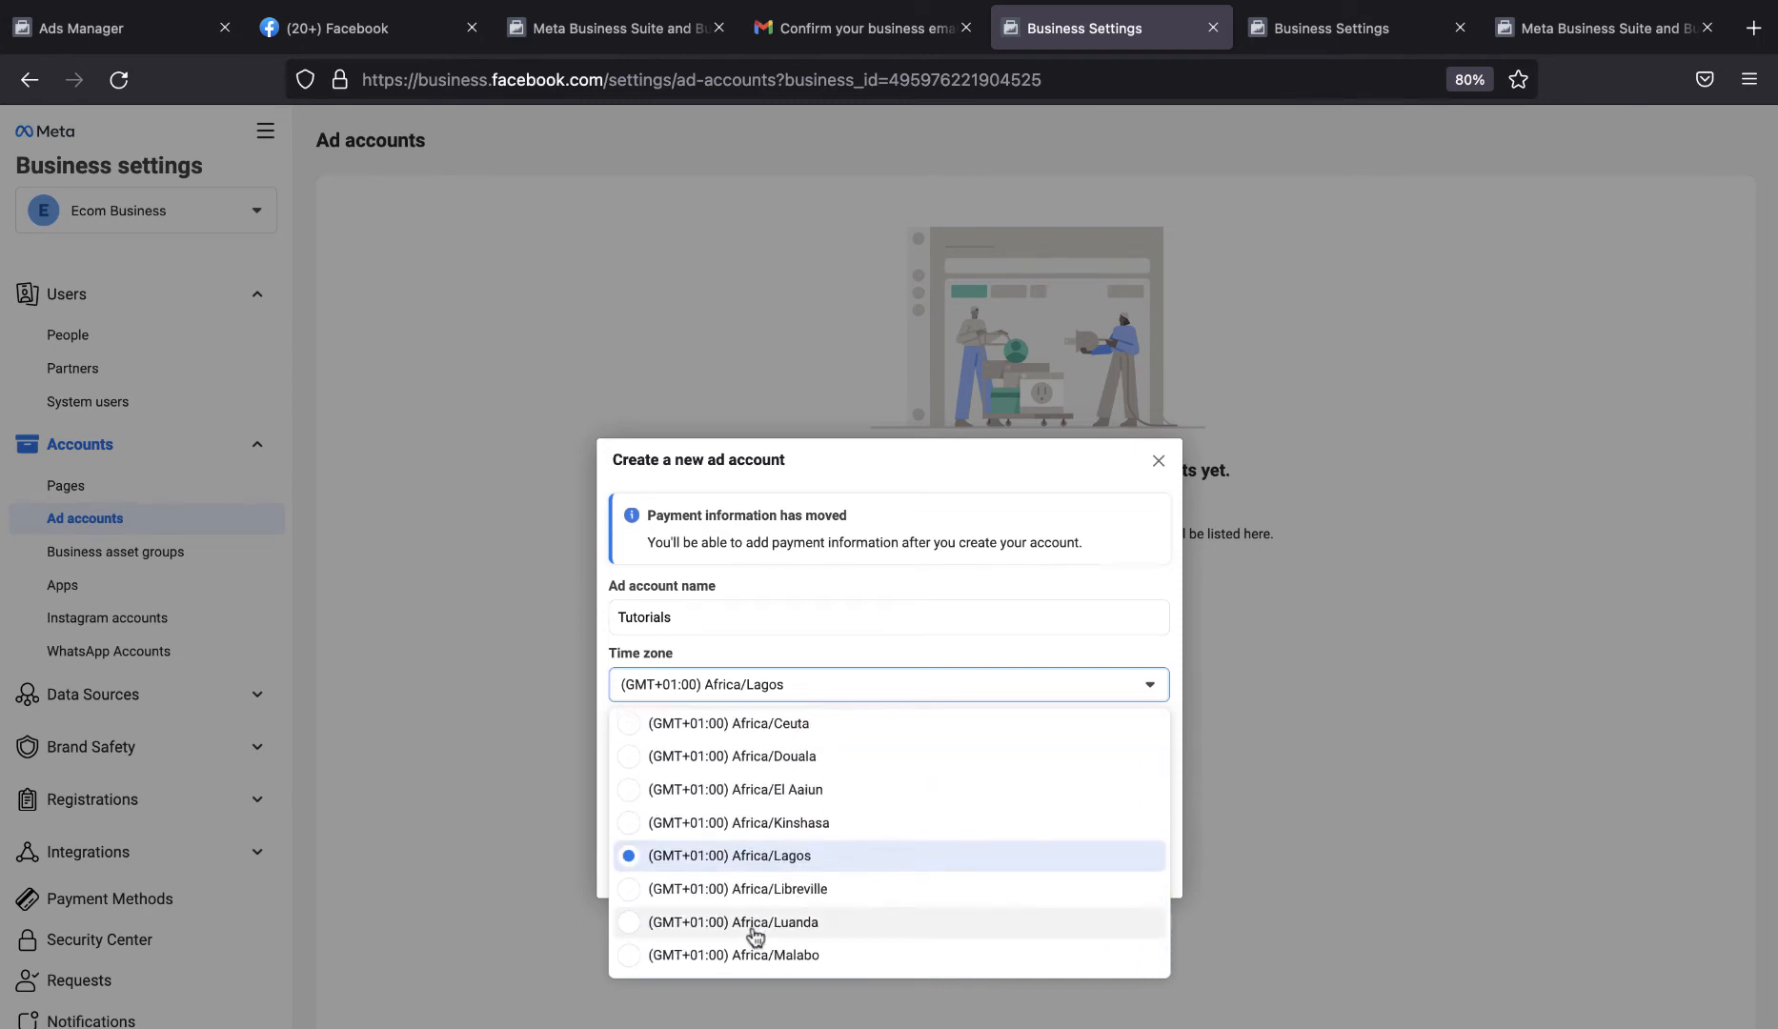
click(1187, 742)
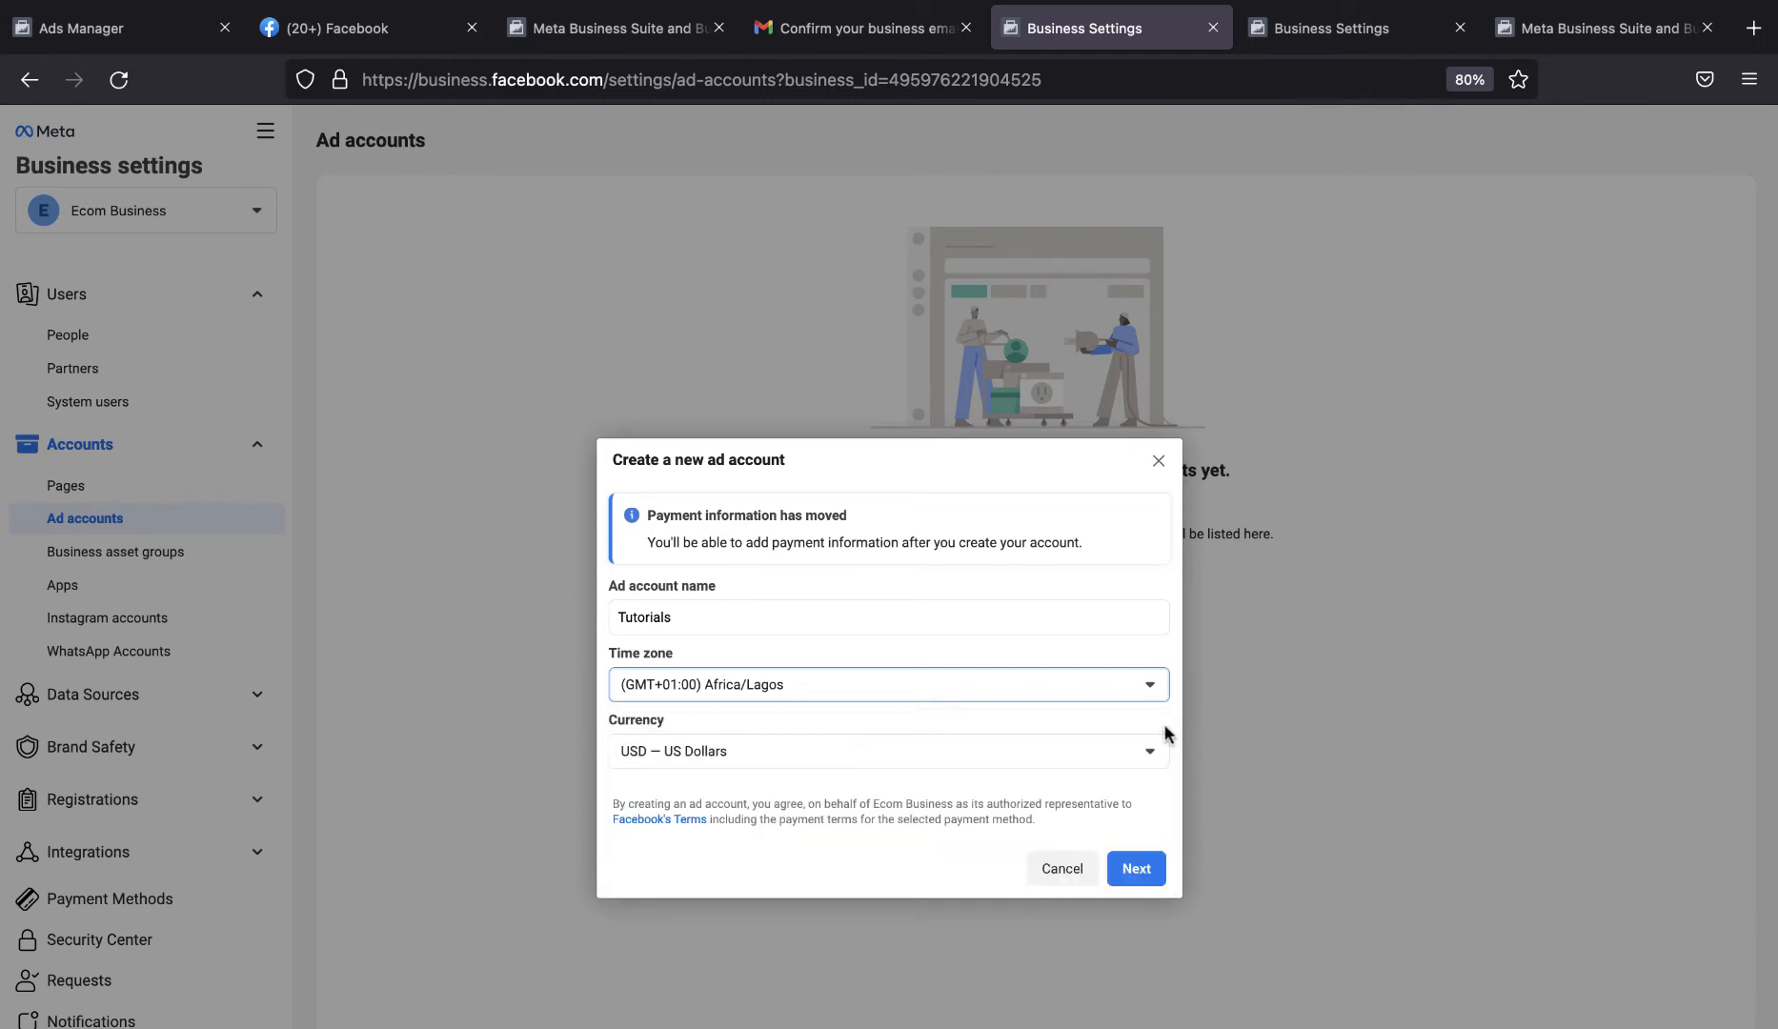
Set the new ad account's currency to NGN — Nigerian Naira.
click(762, 753)
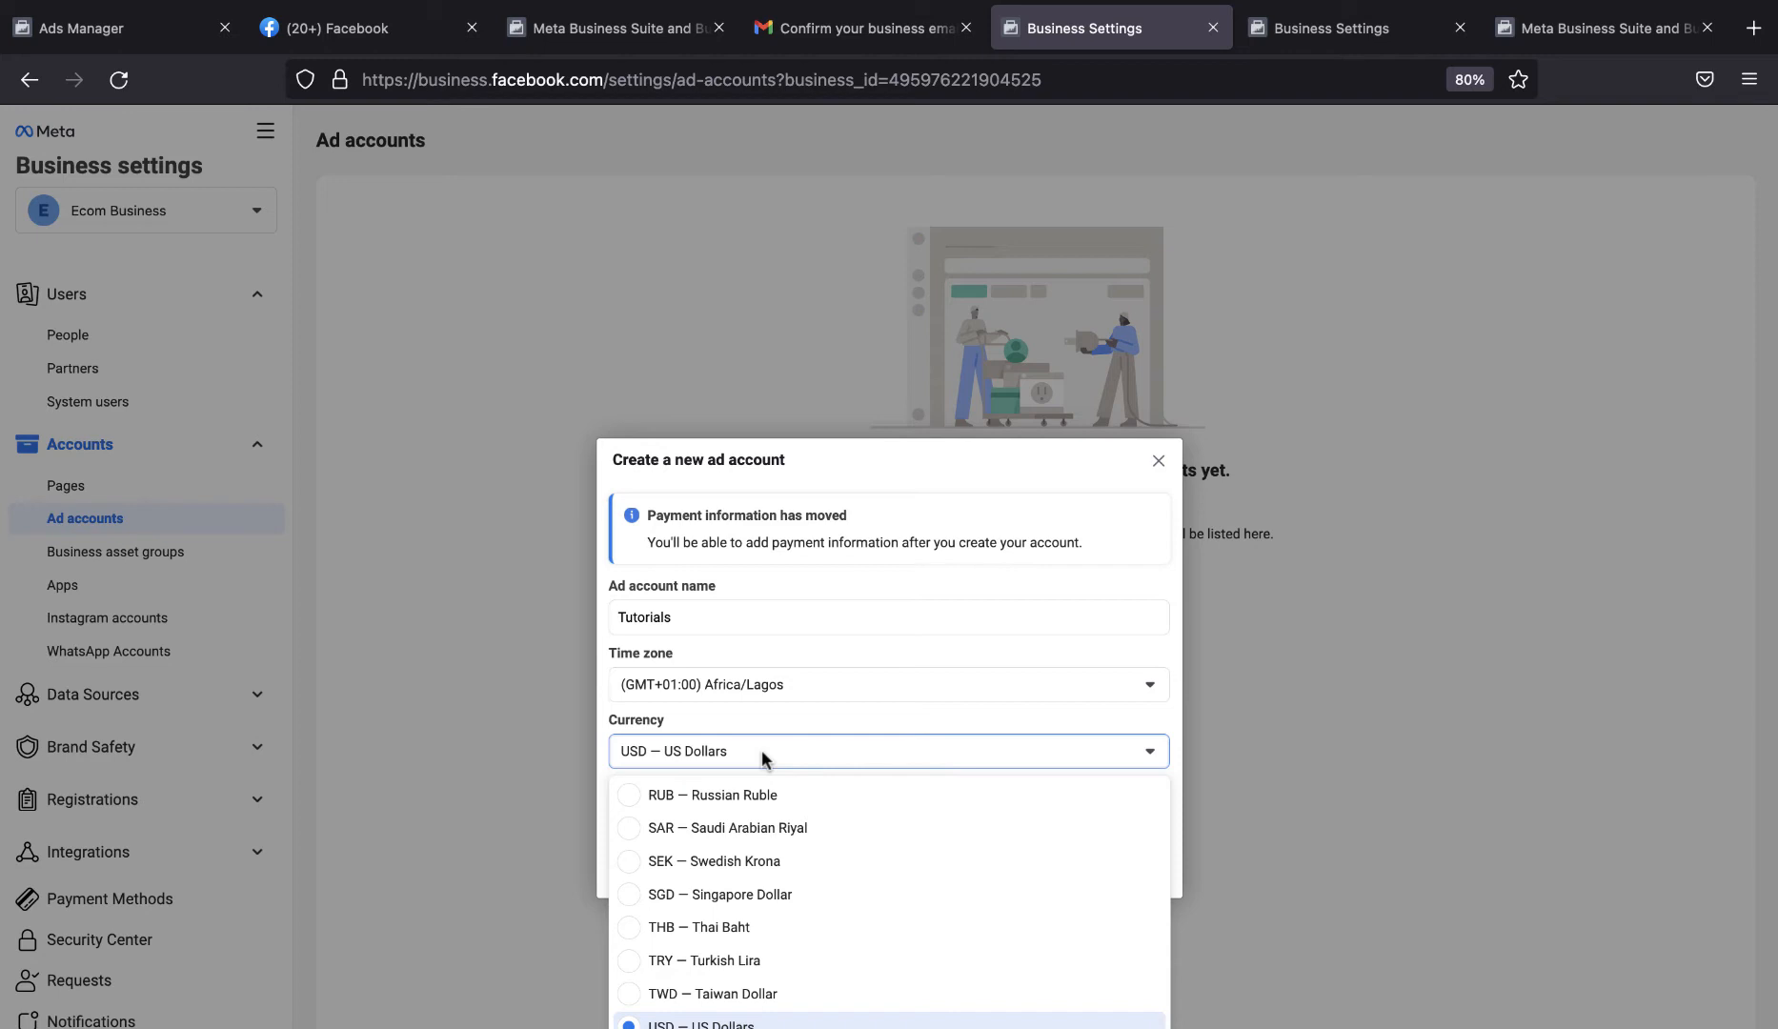
scroll(766, 946, down, 2)
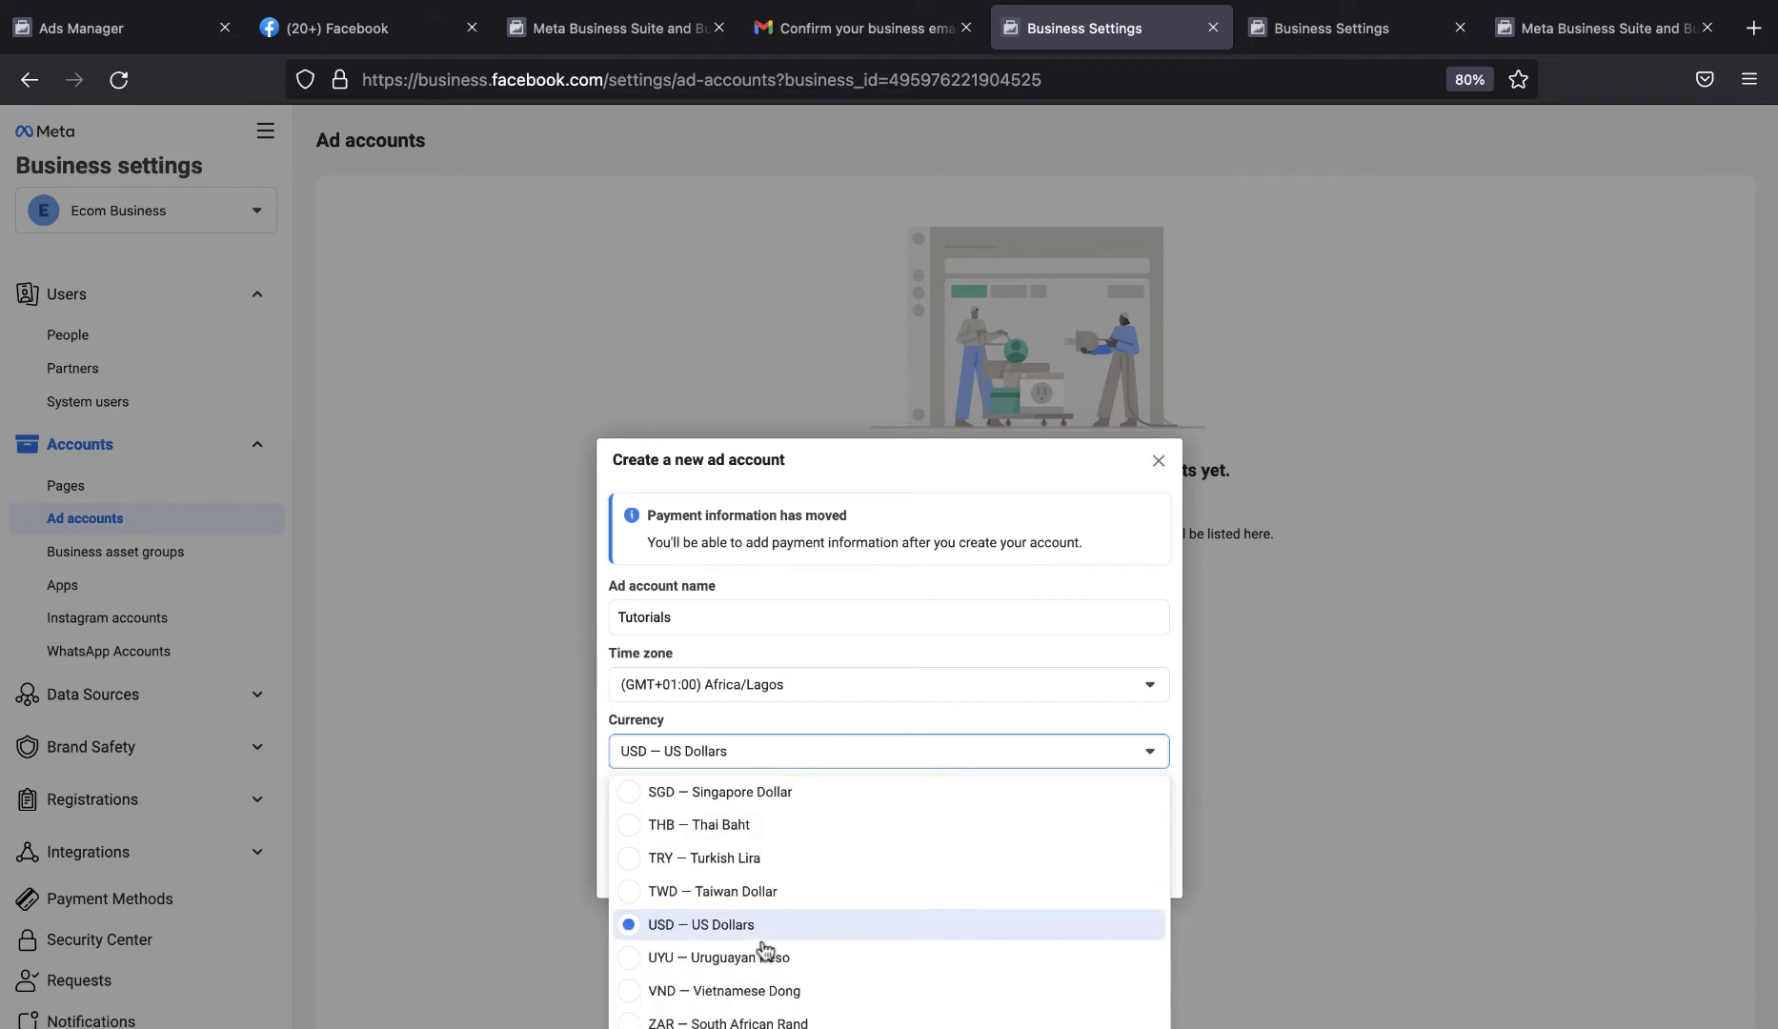
scroll(765, 945, up, 4)
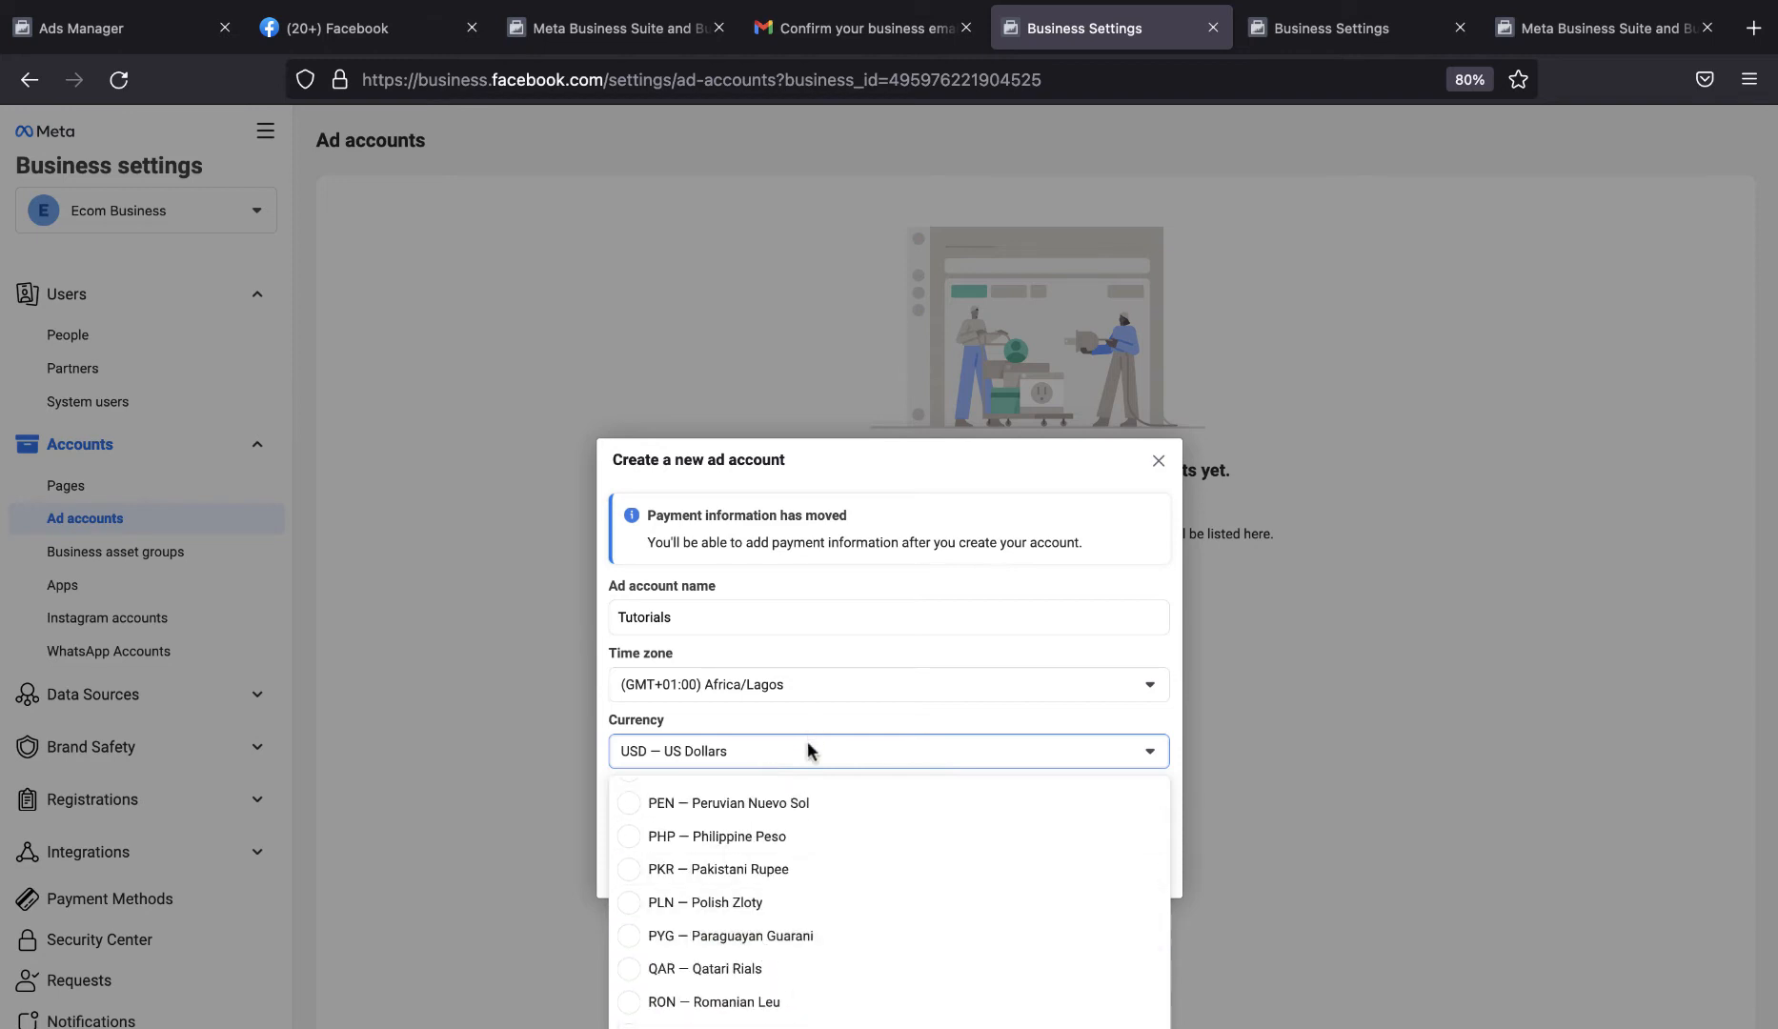
click(807, 742)
click(802, 746)
scroll(753, 928, up, 5)
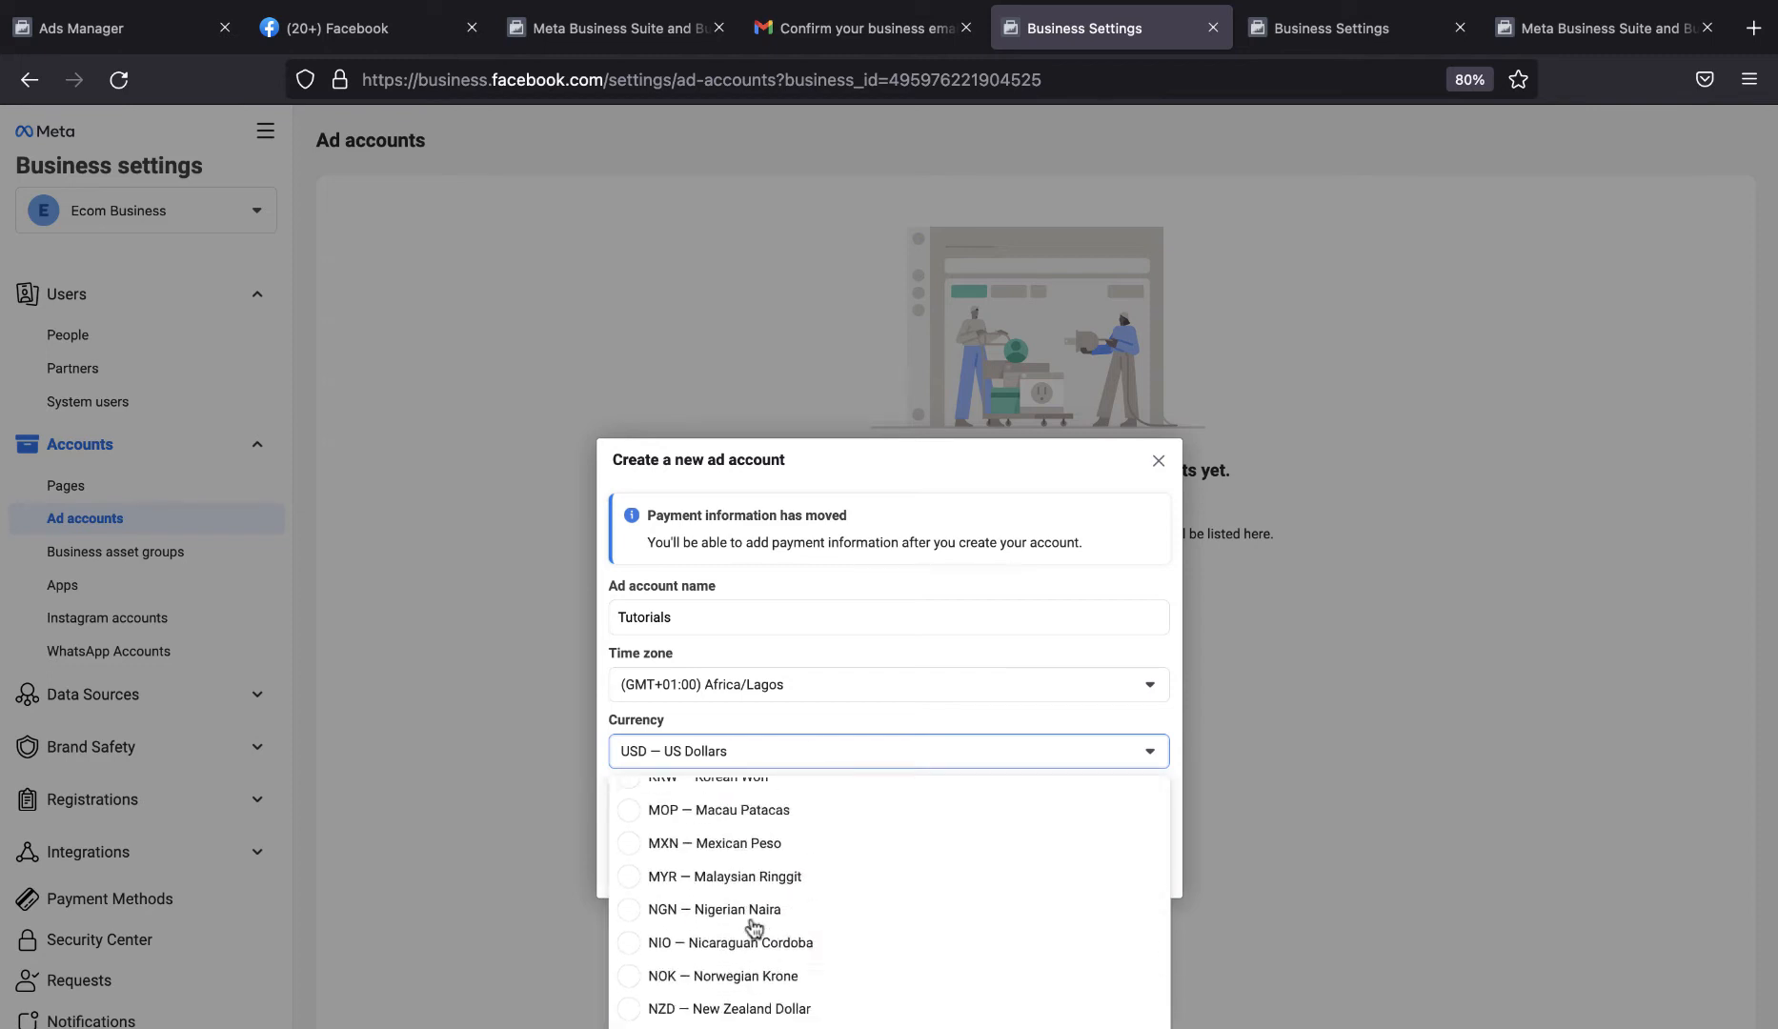
scroll(753, 927, down, 1)
click(721, 950)
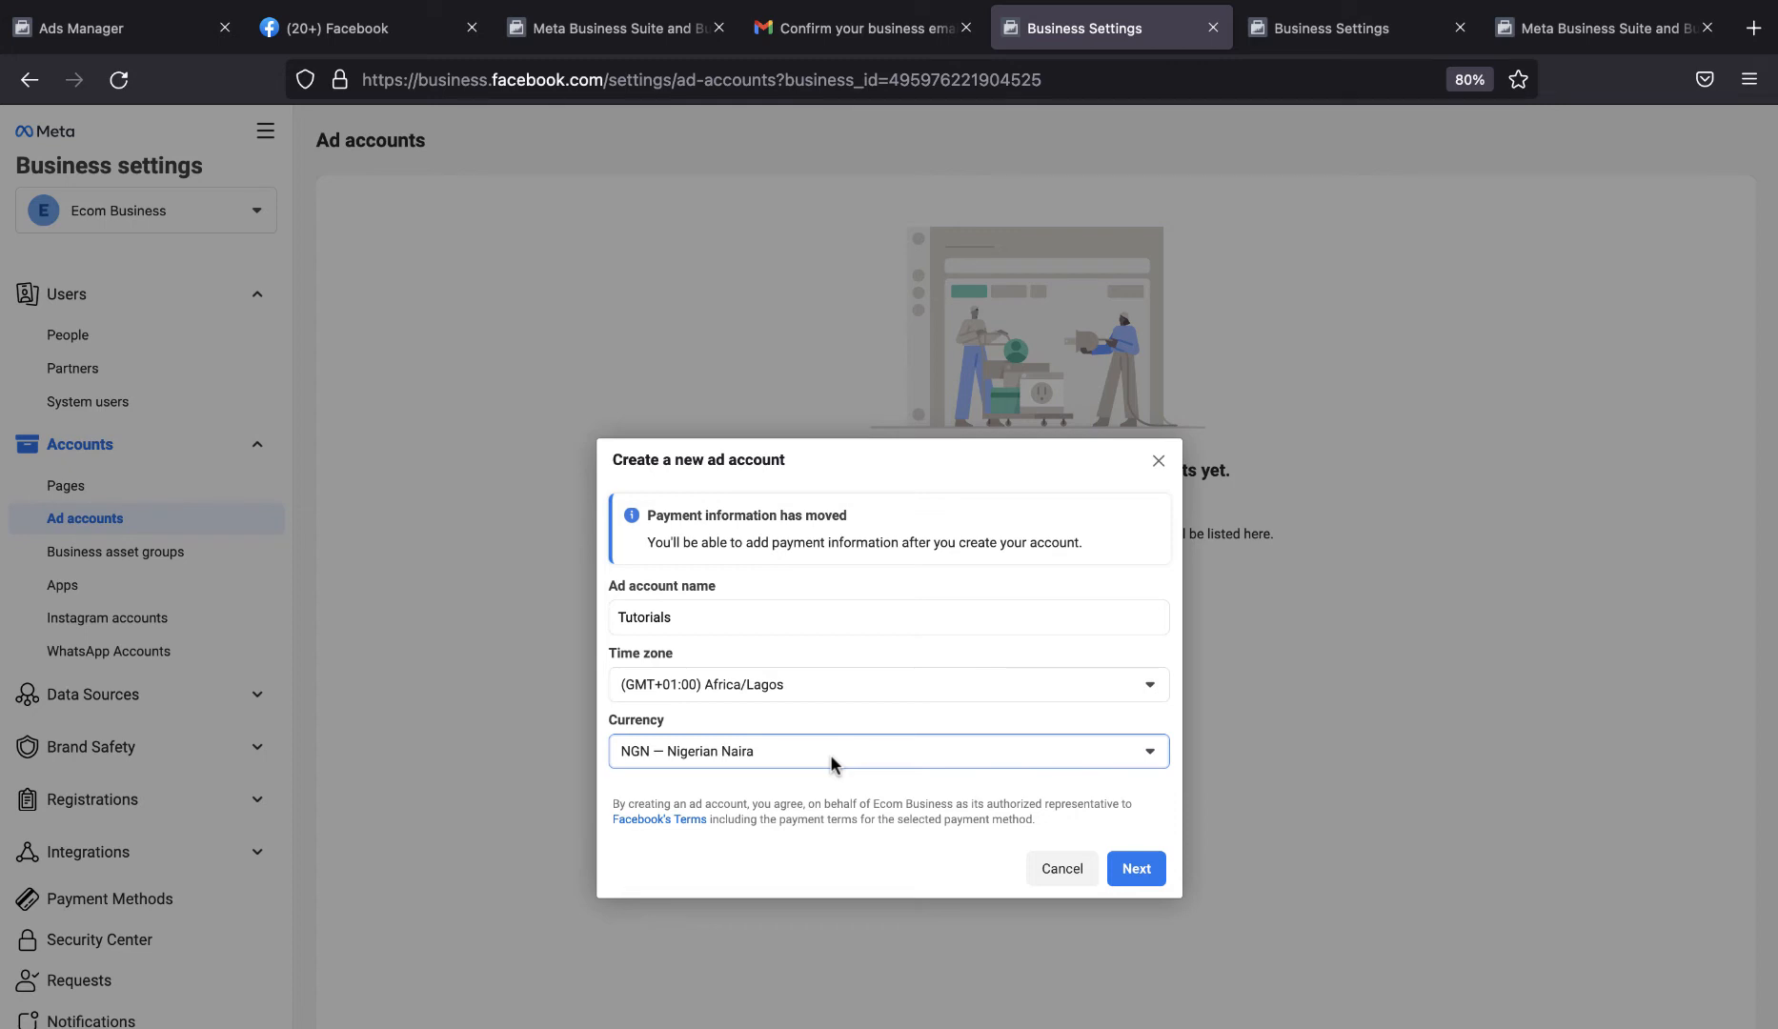
Proceed with the ad account details and create the account for use by My business (Ecom Business).
click(1134, 875)
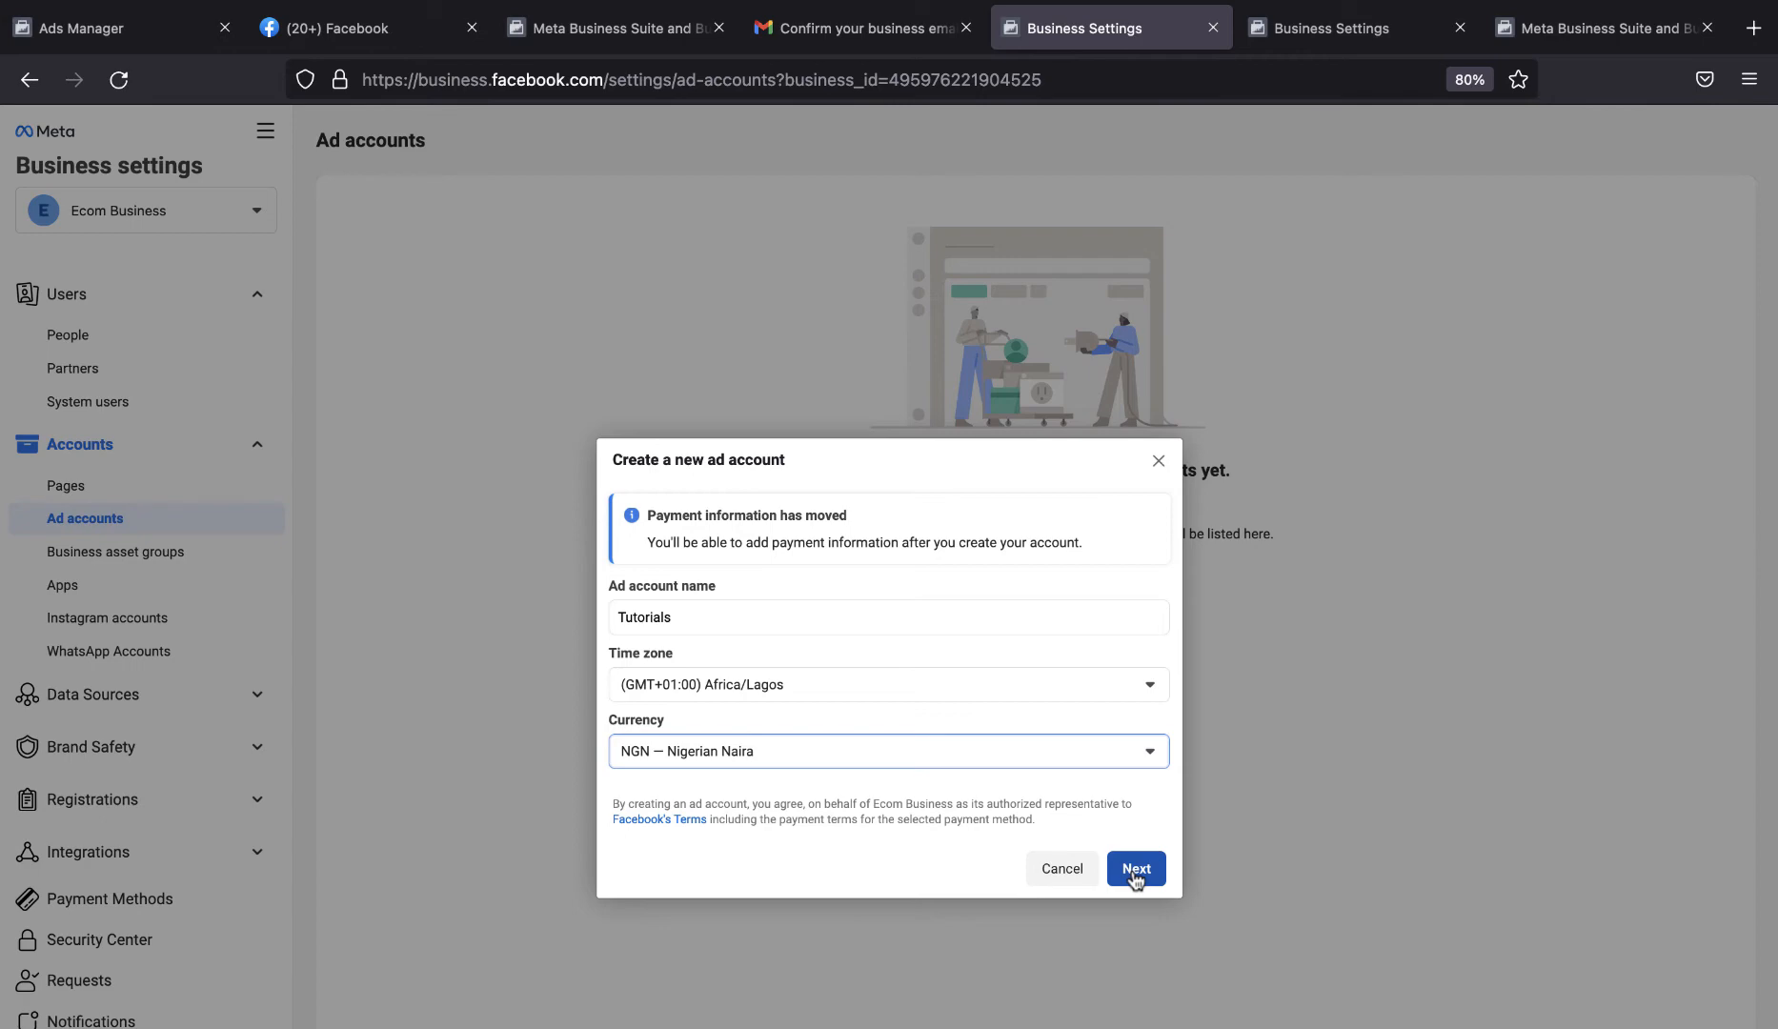
click(1135, 875)
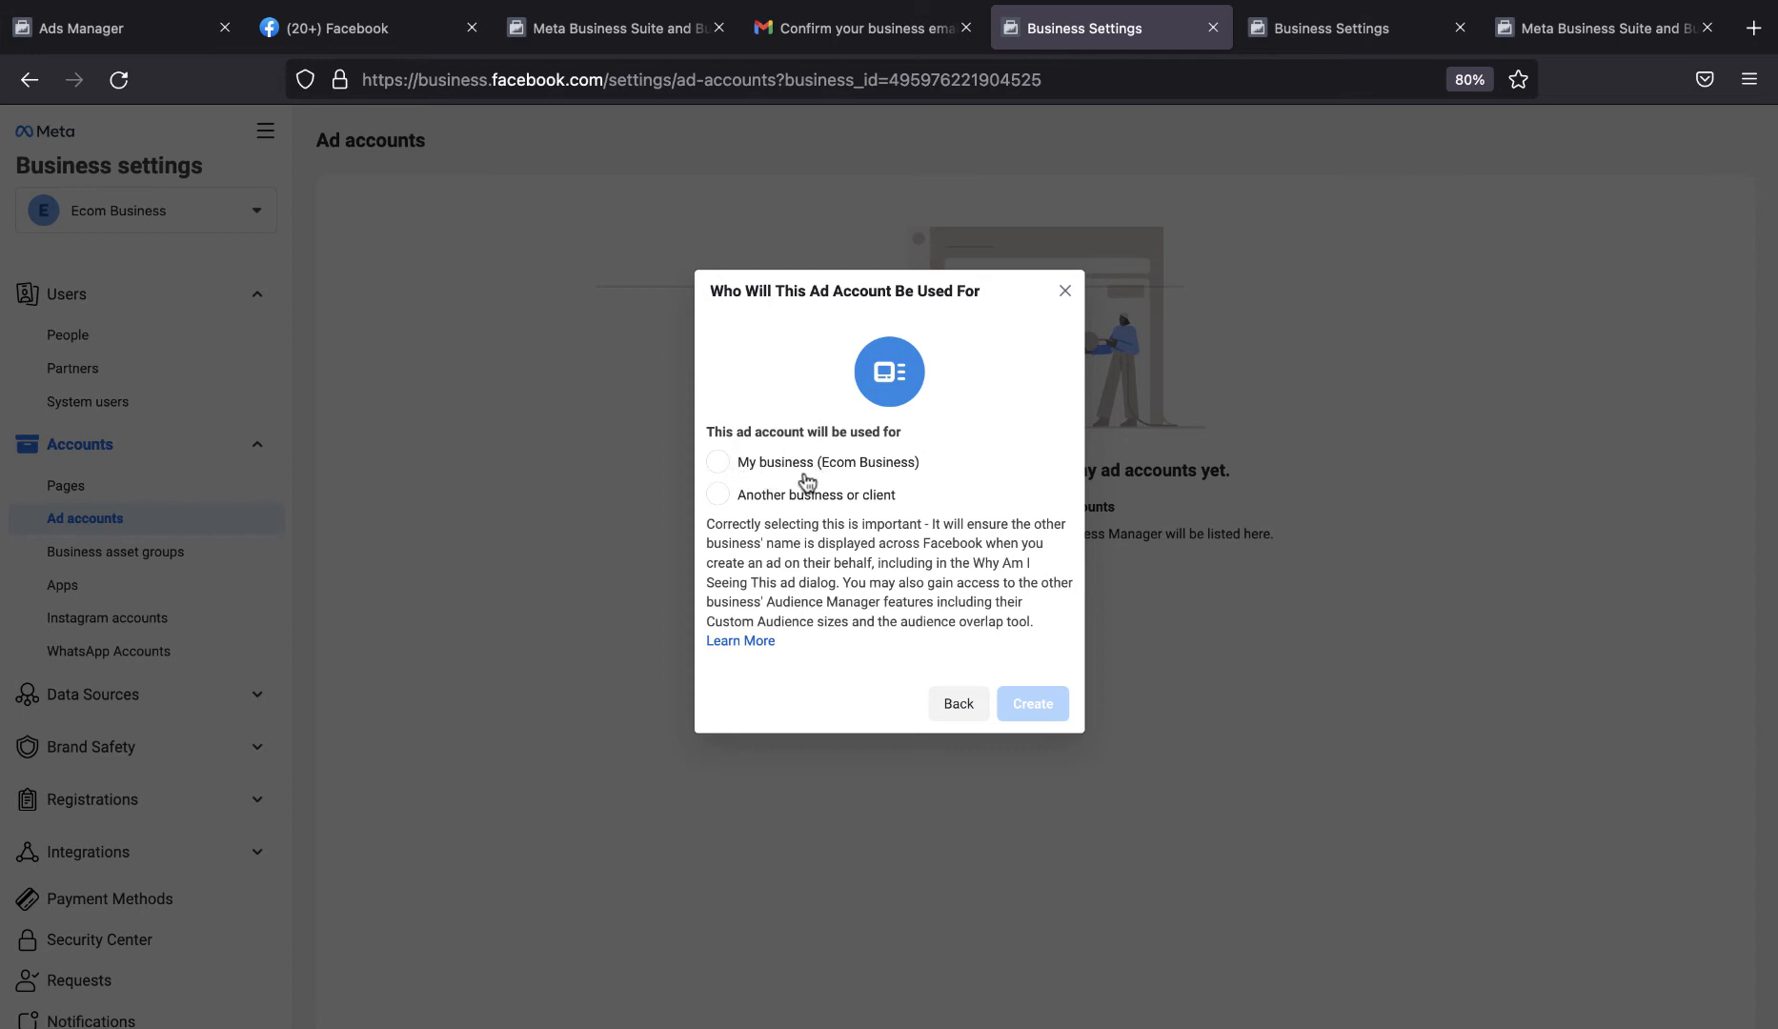
click(717, 462)
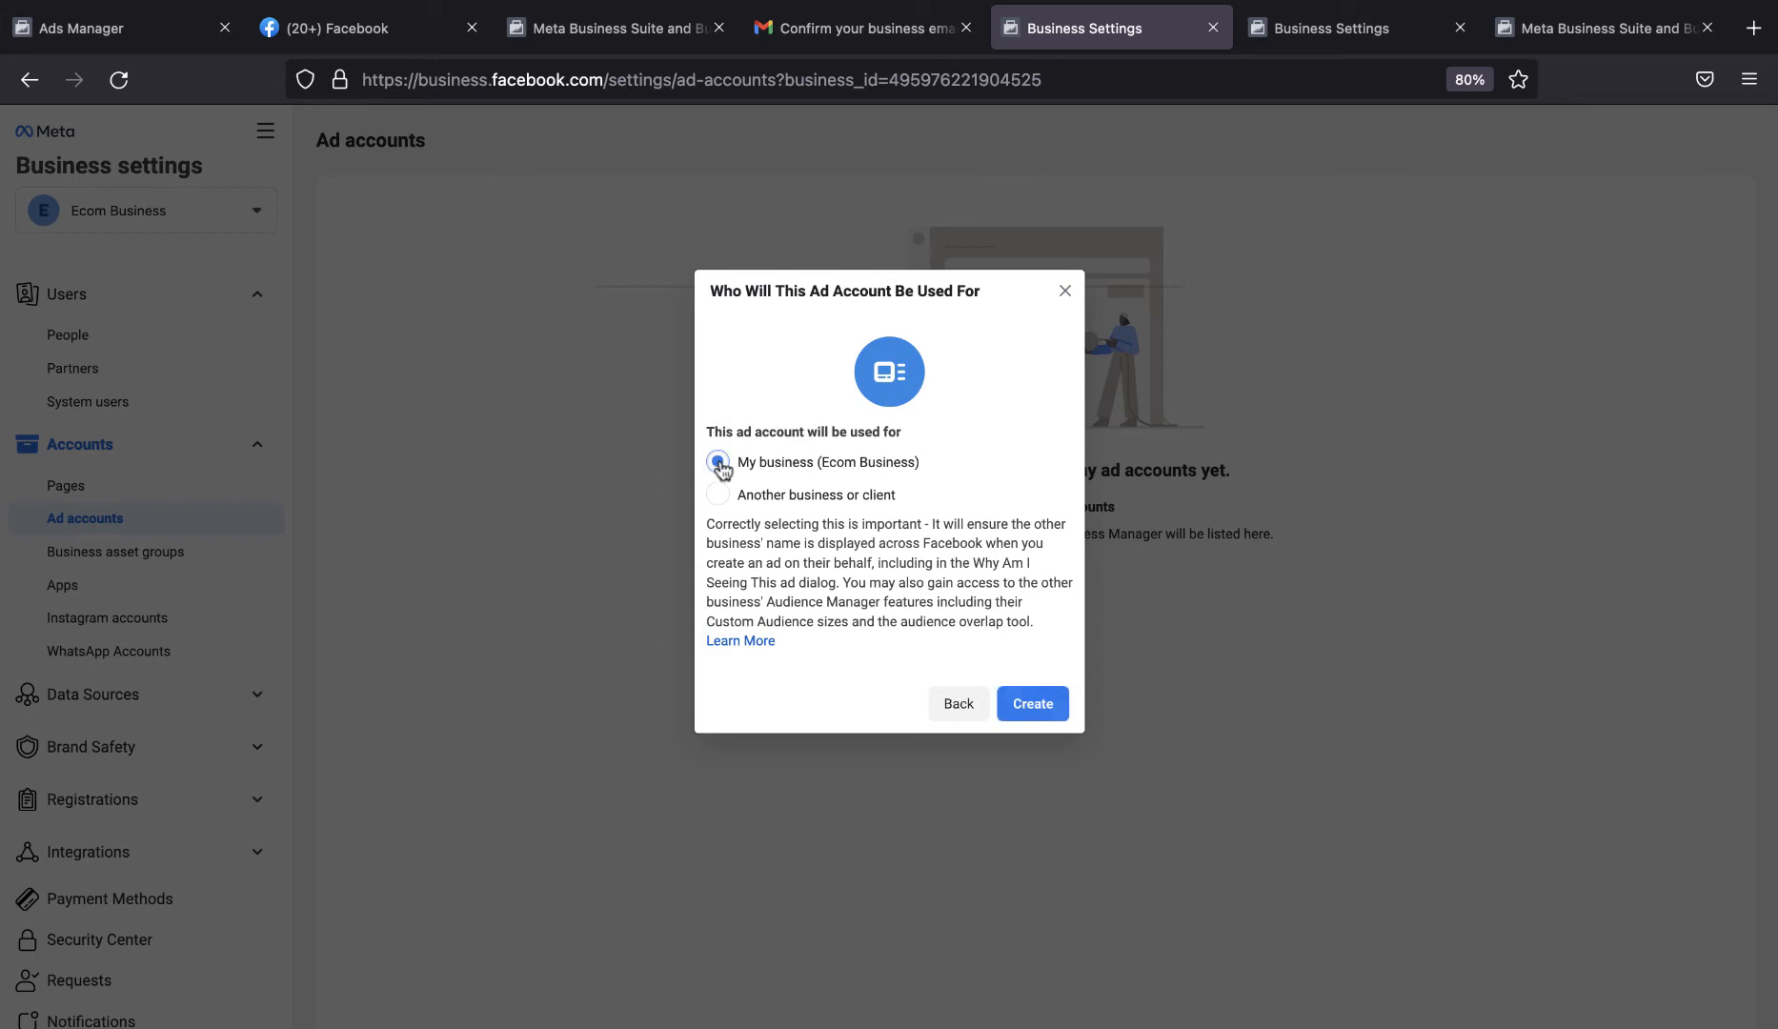
click(1039, 705)
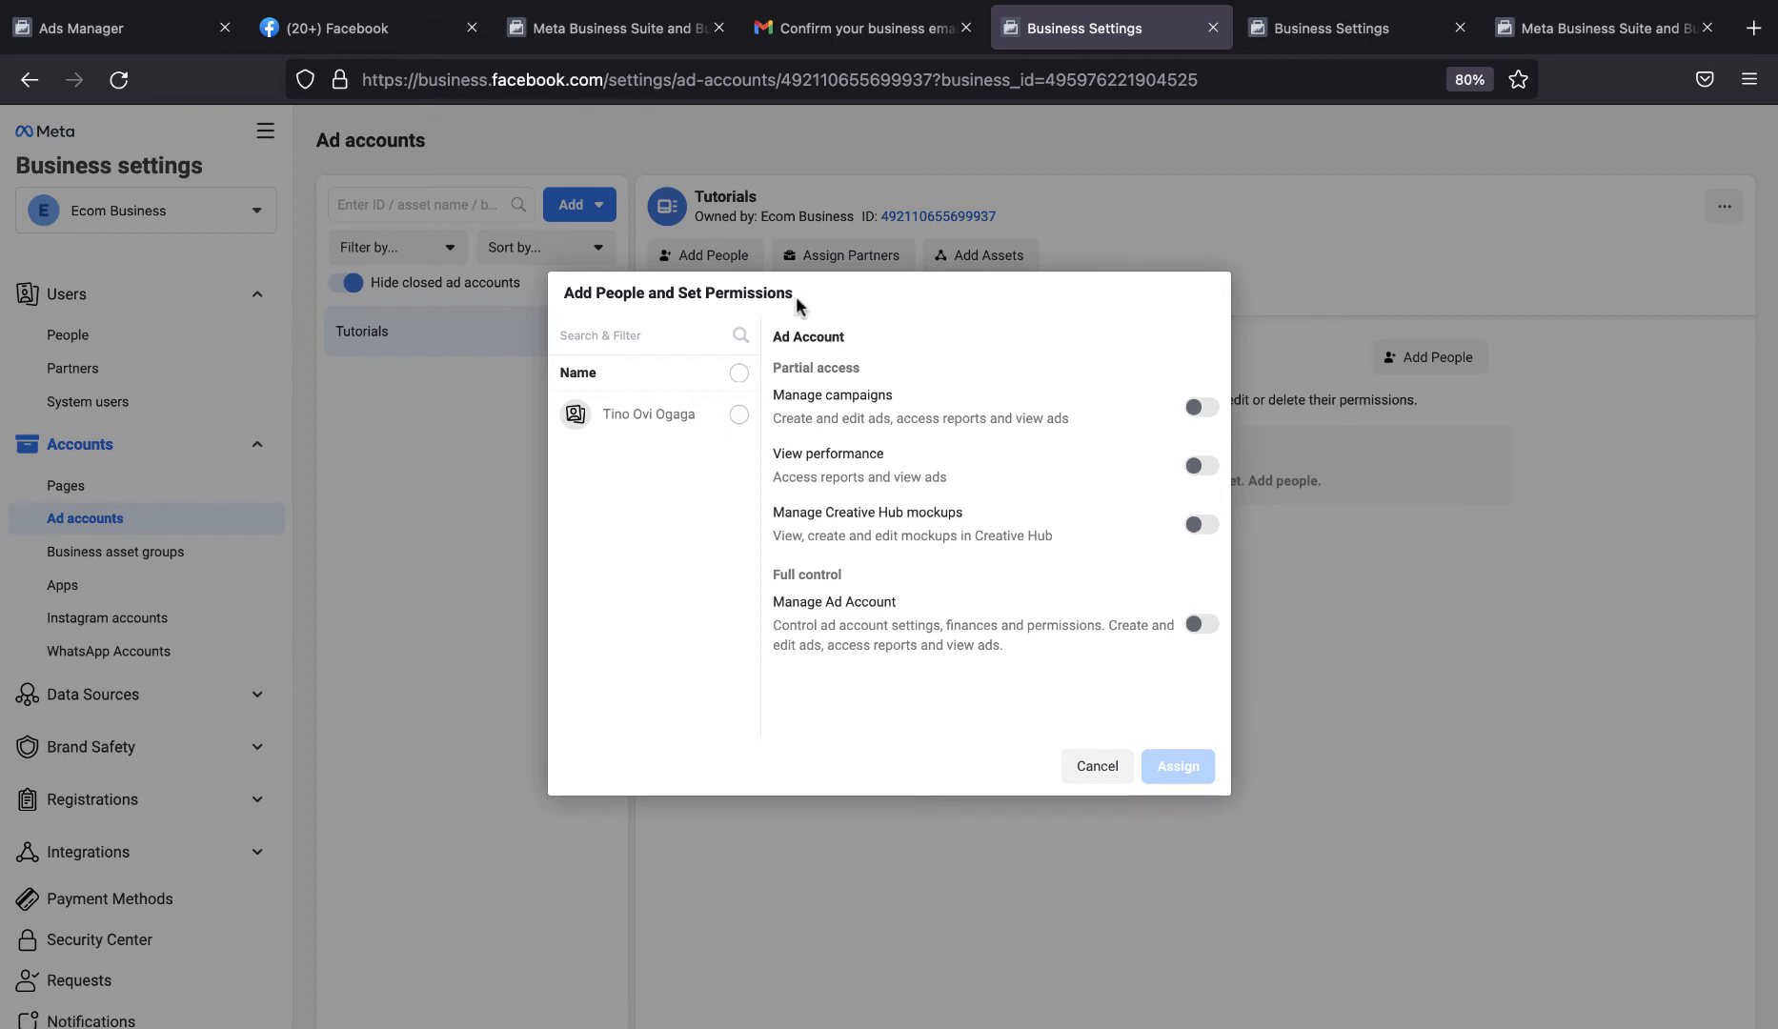
Assign the listed person to the Tutorials ad account with the Manage campaigns and Manage Ad Account permissions.
click(739, 416)
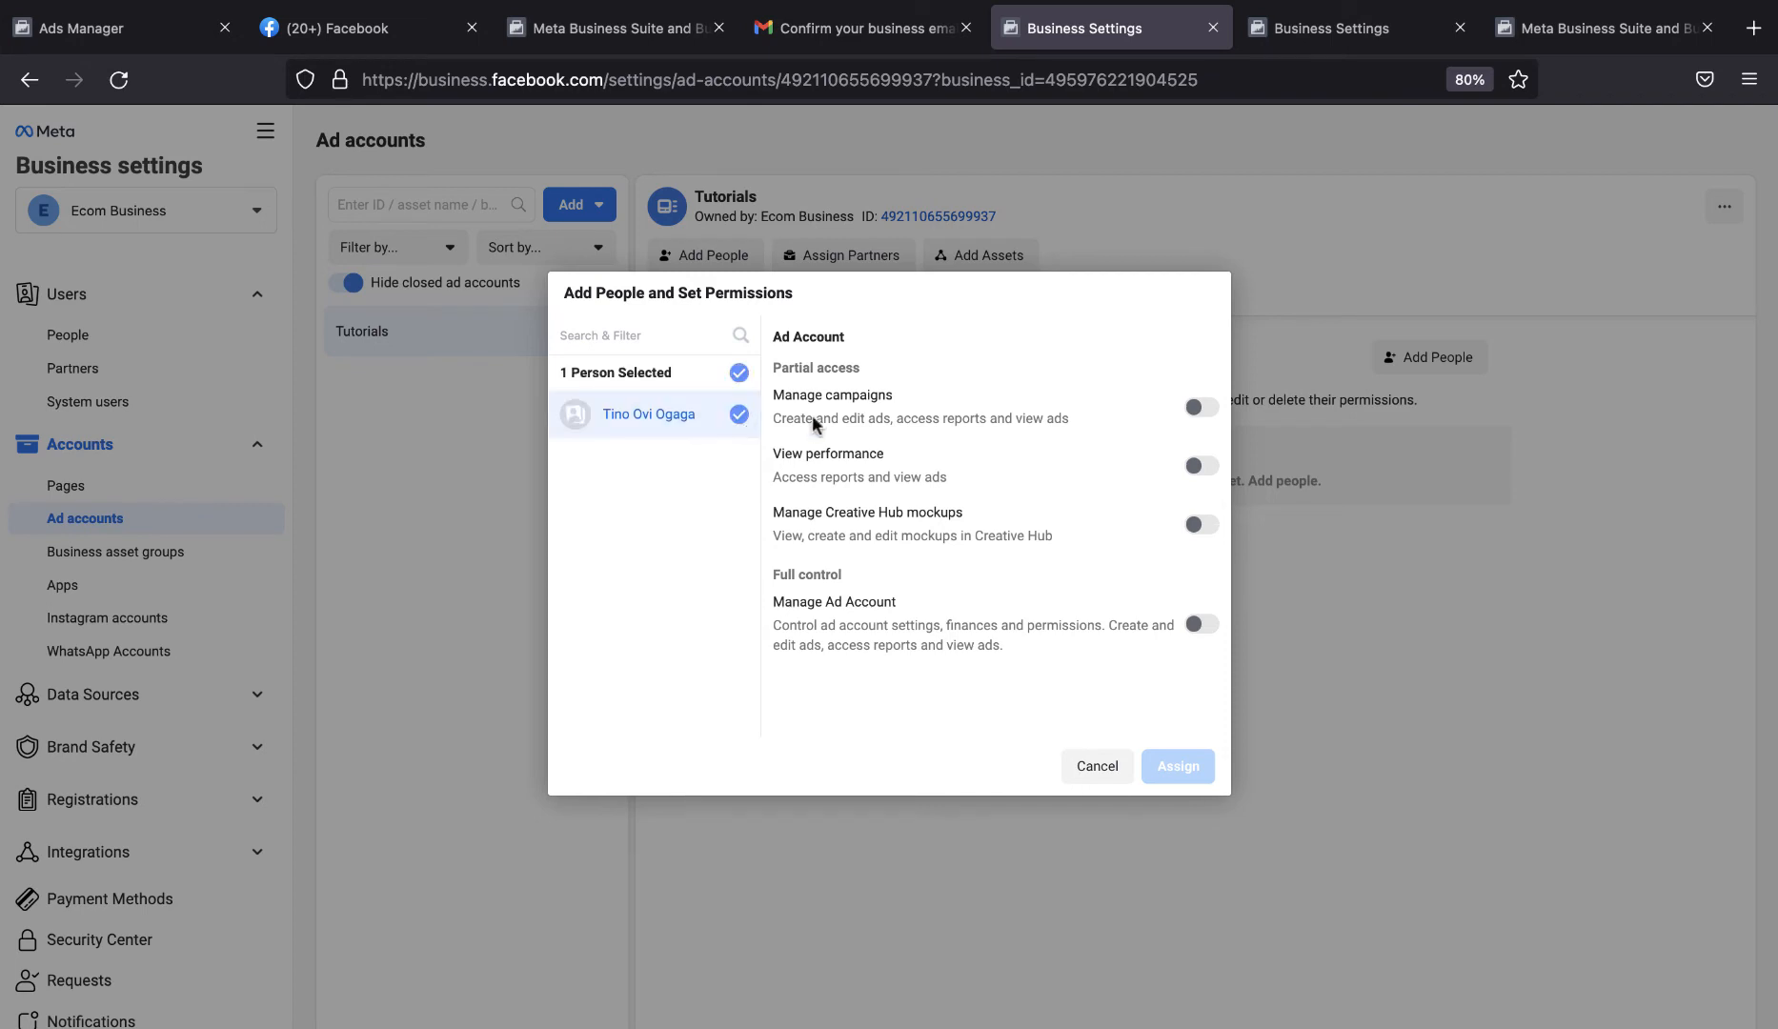
click(1202, 407)
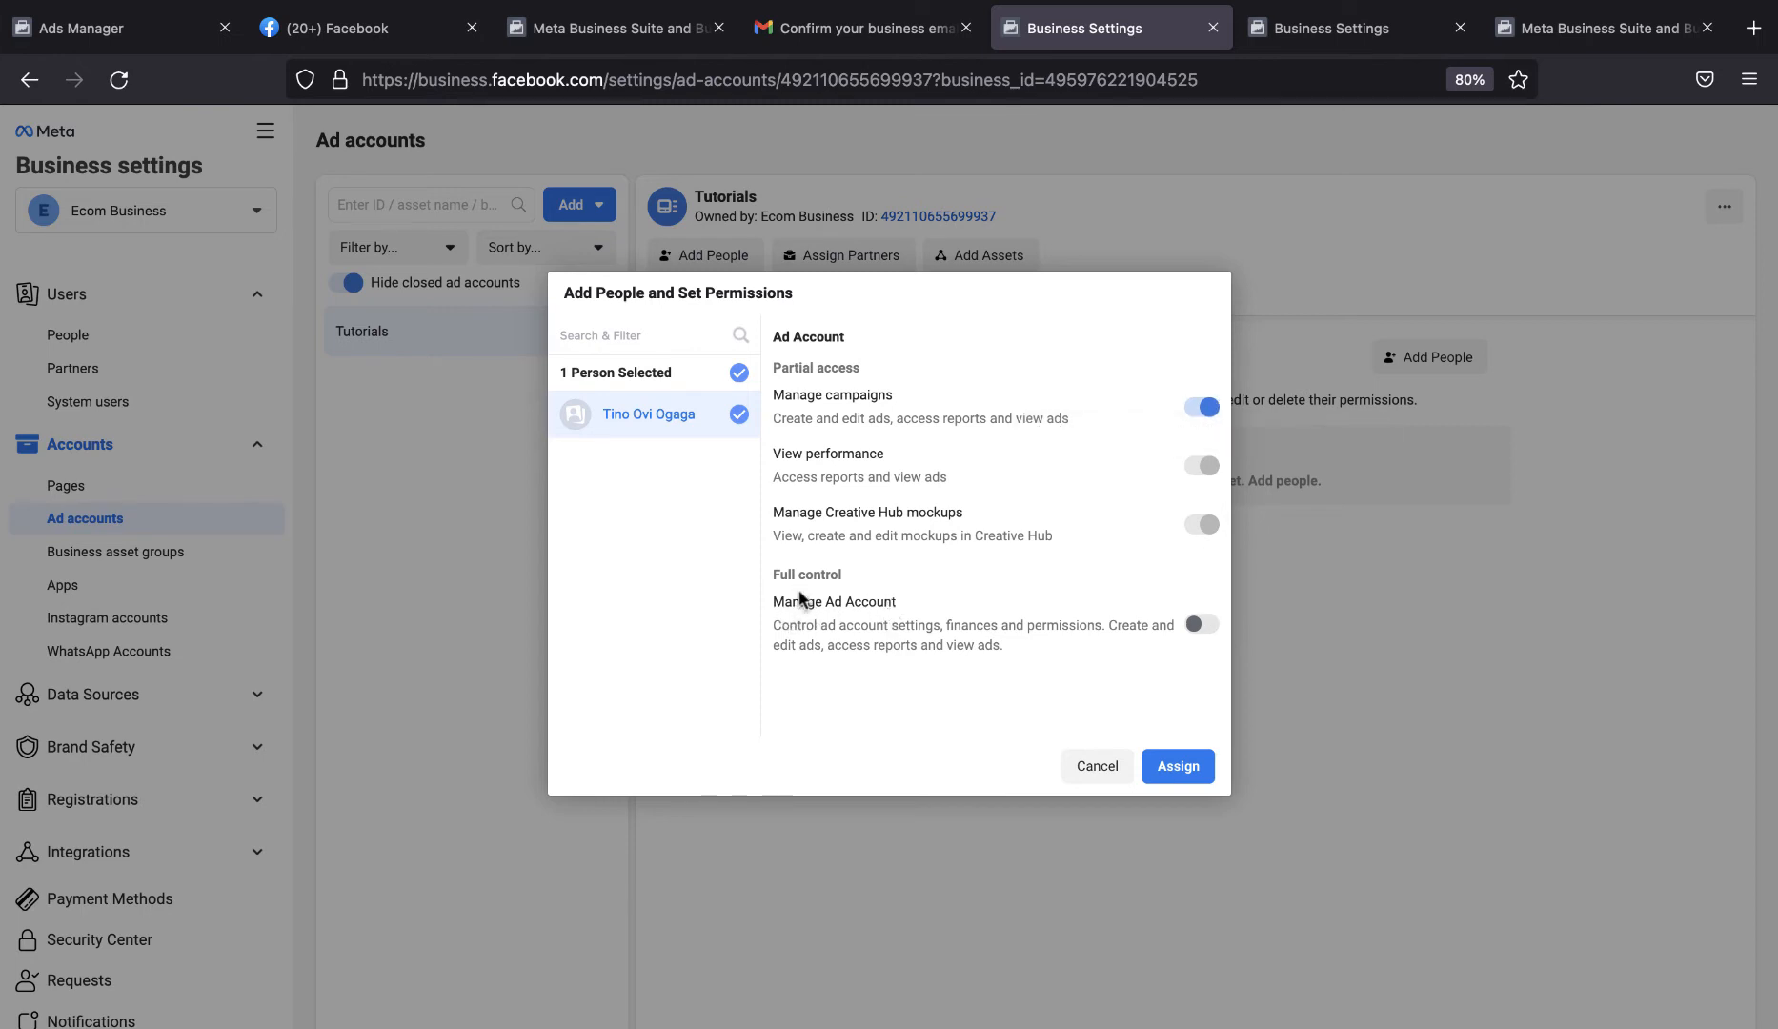
click(1207, 628)
click(1189, 763)
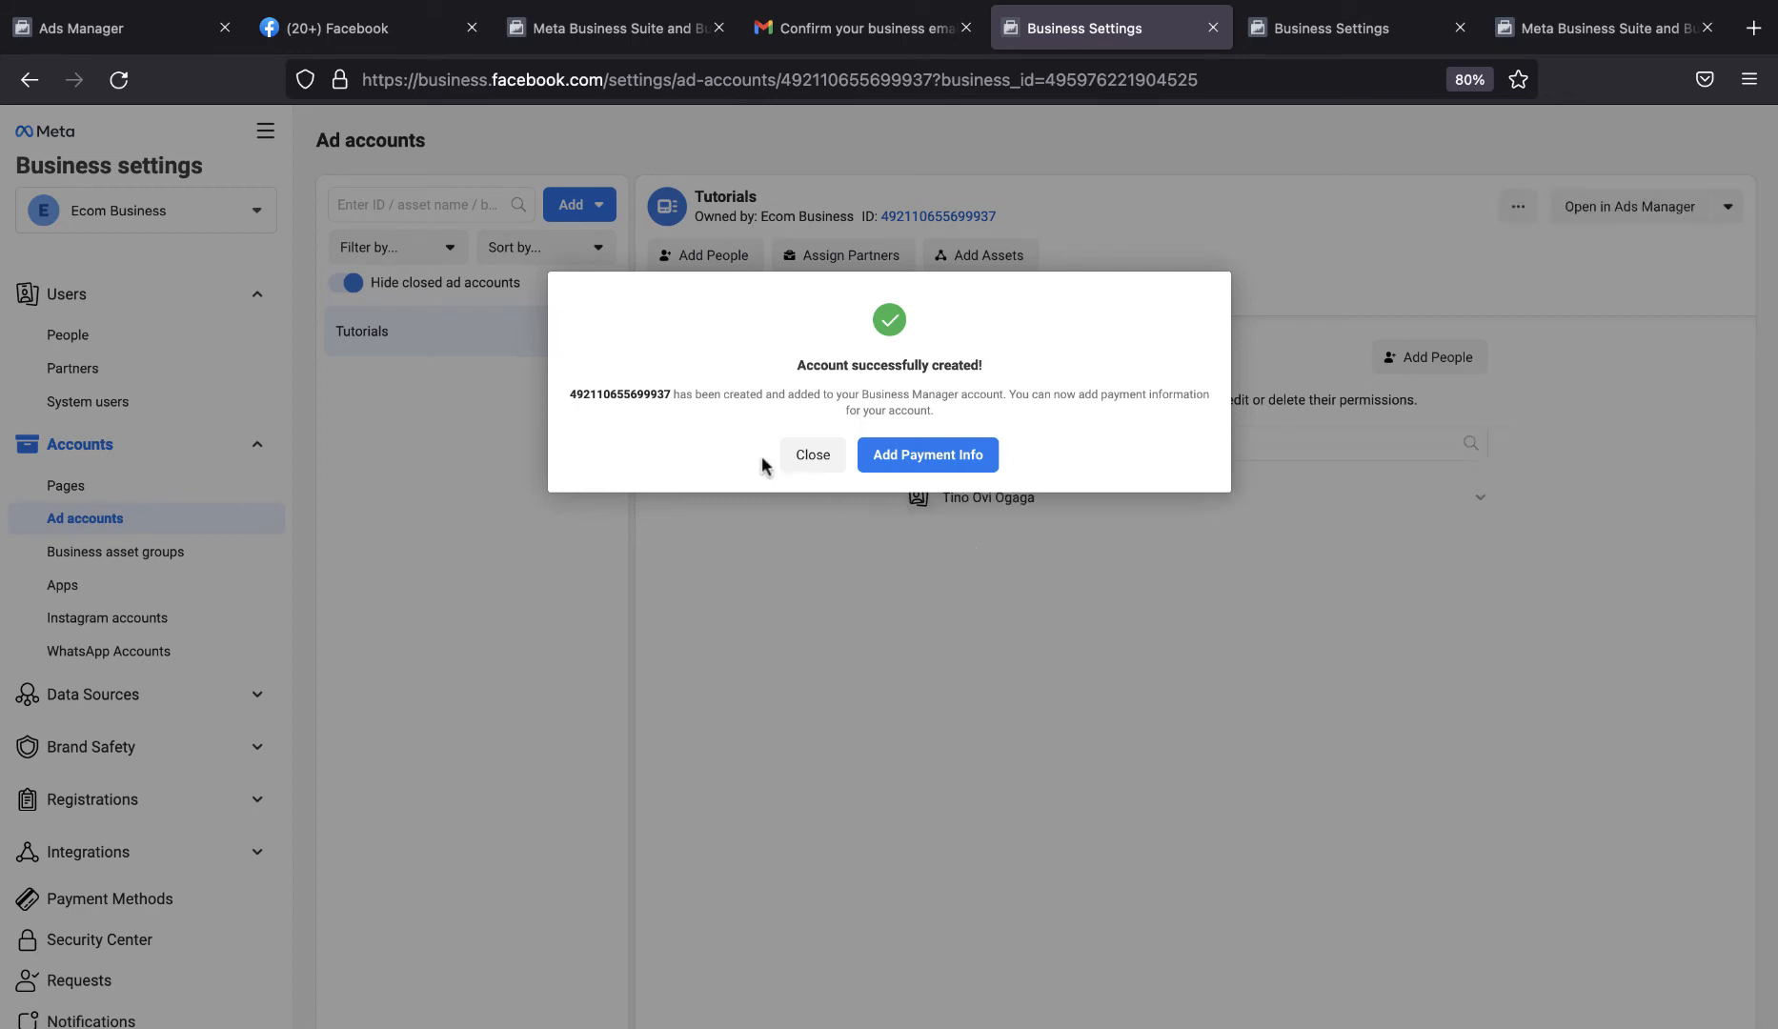
Begin adding payment info with Nigeria, Nigerian Naira and Lagos Time, choosing Debit or Credit Card as the payment method.
click(916, 458)
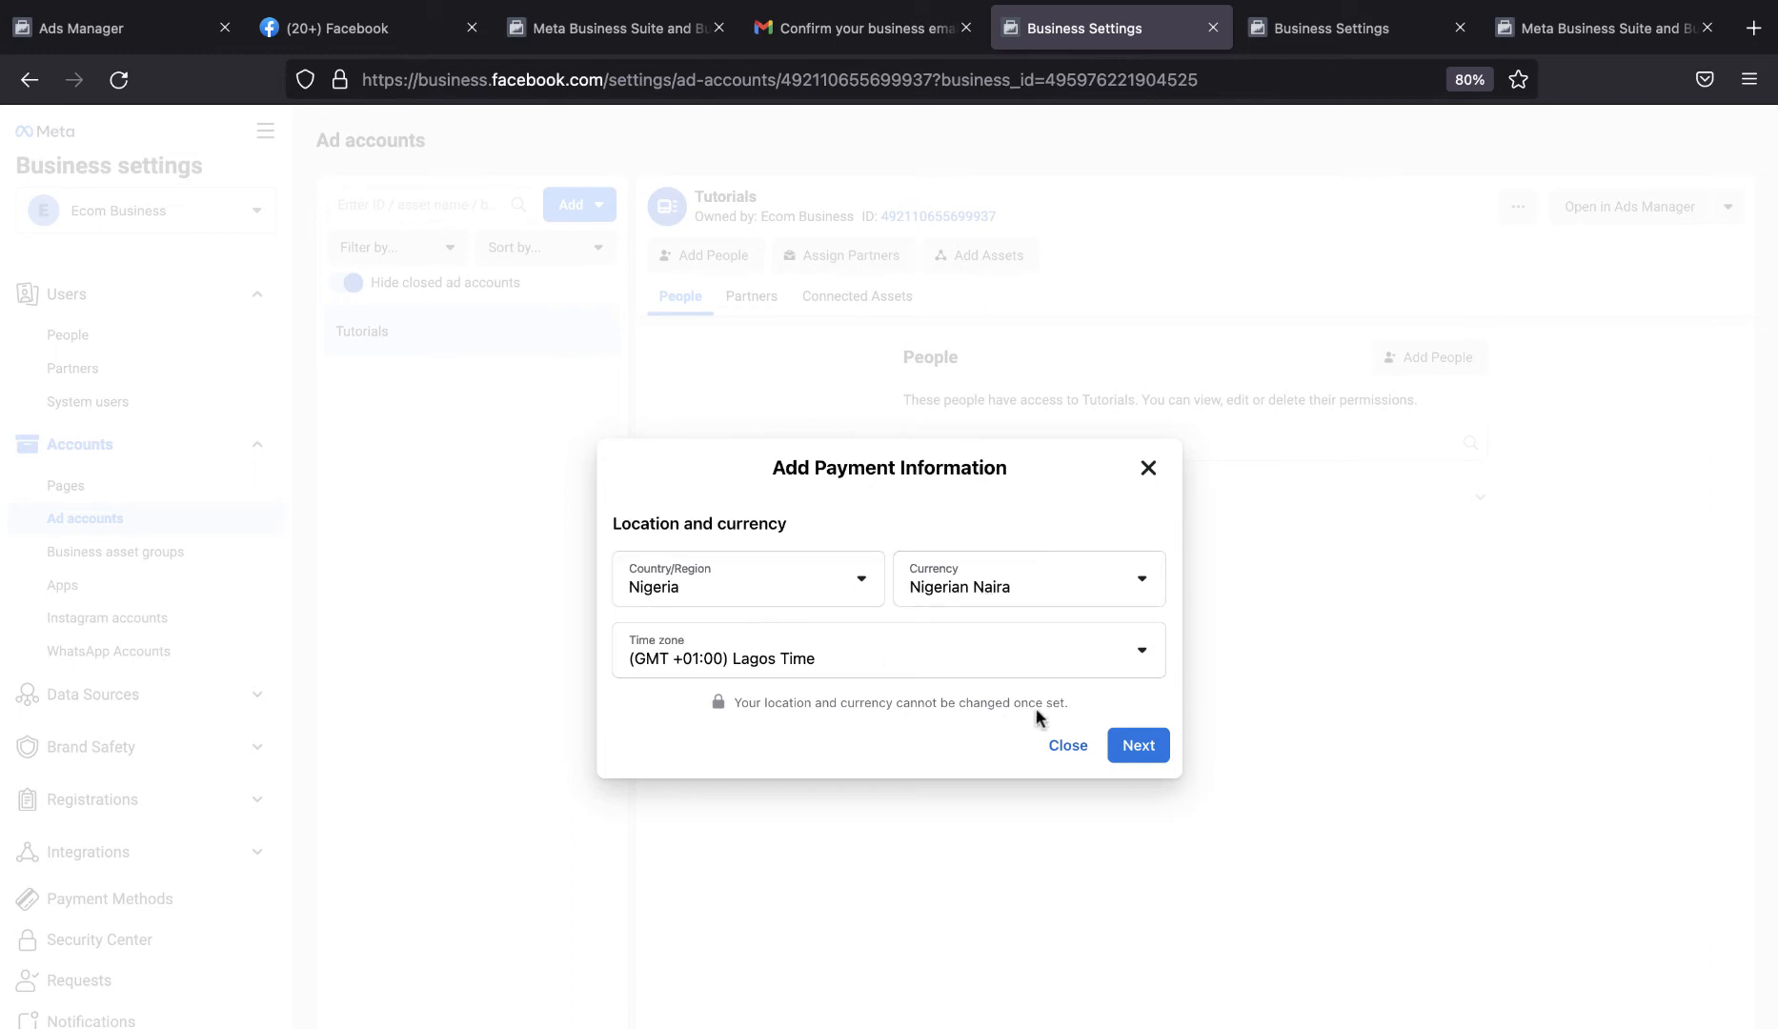
click(1125, 747)
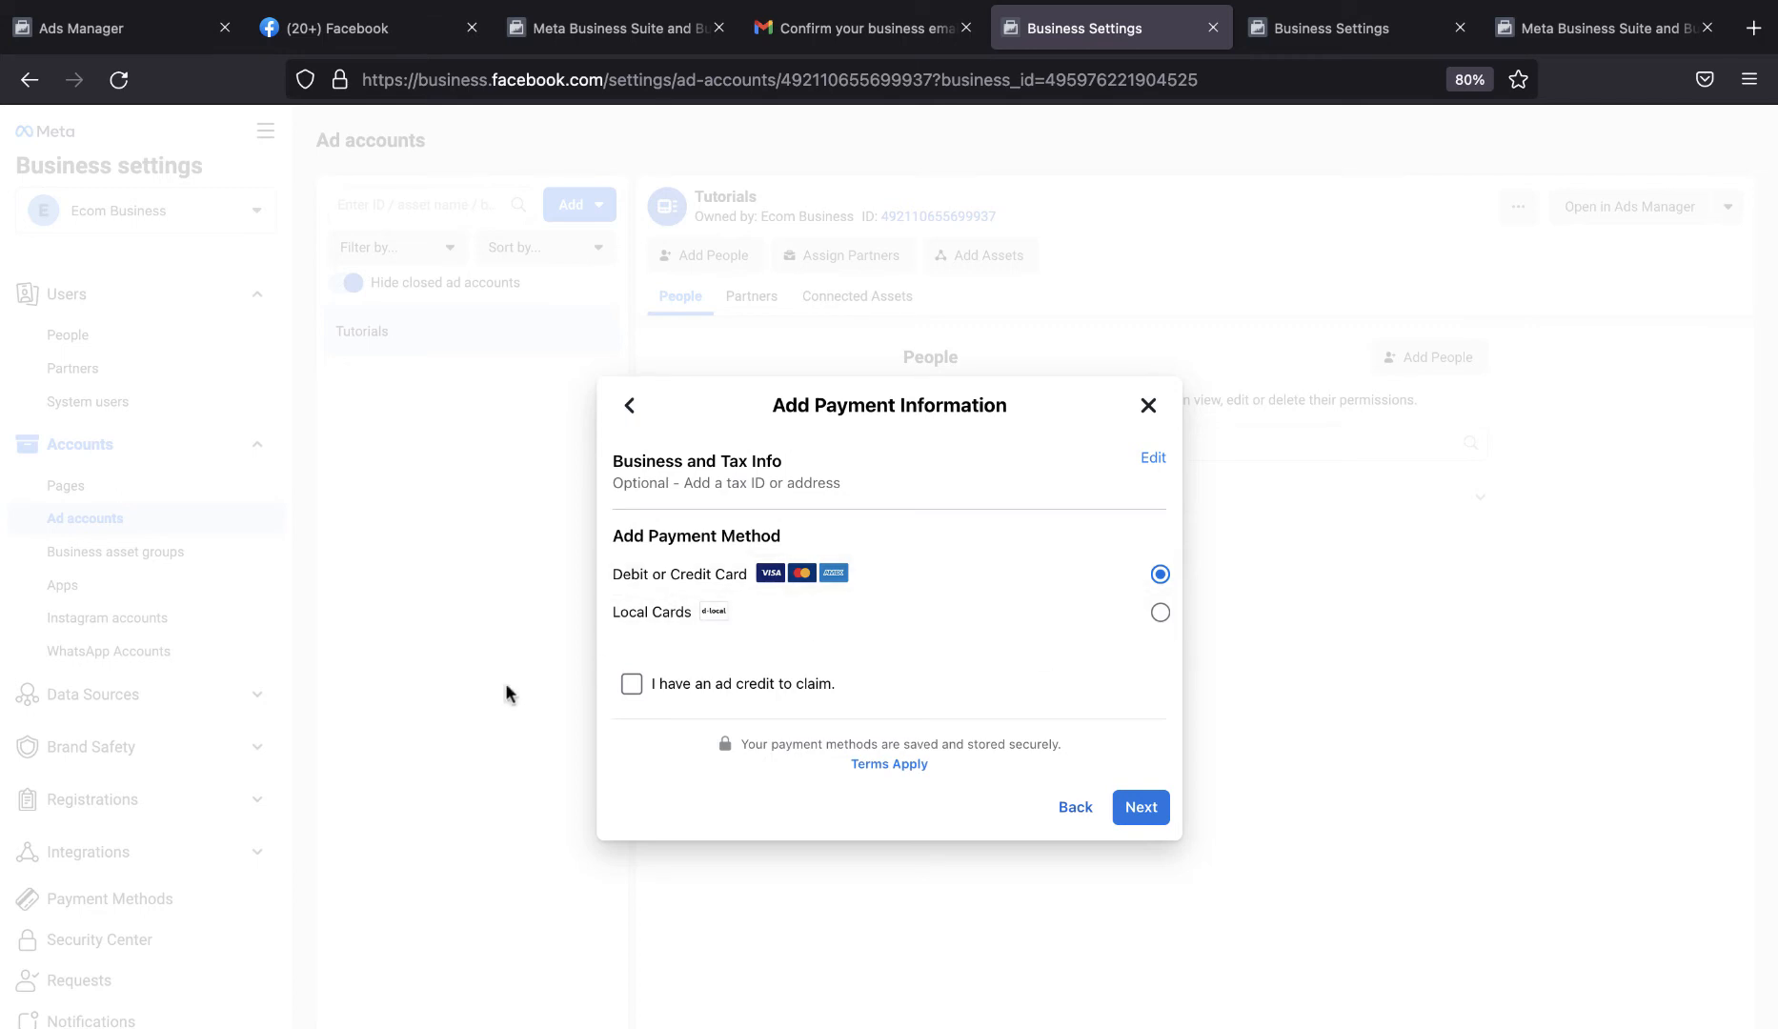
click(1147, 809)
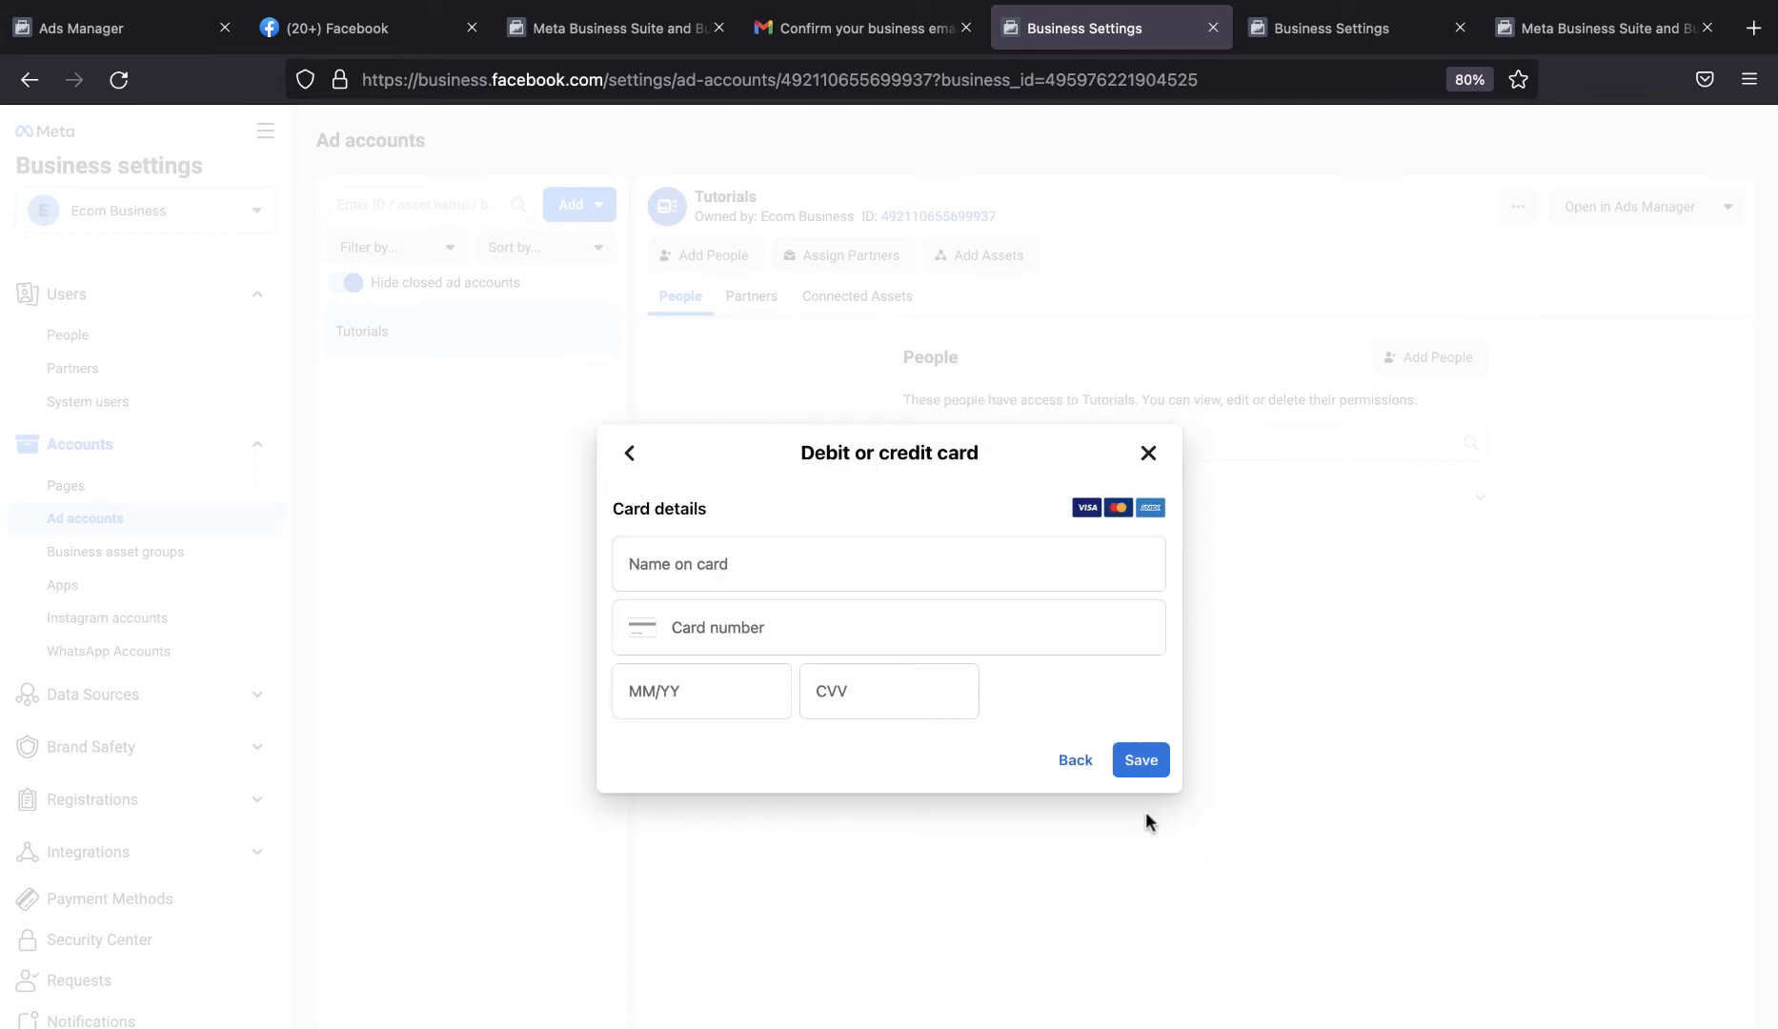
Enter the name on card, card number, expiry date and CVV, save the card and skip the optional VAT ID.
click(923, 563)
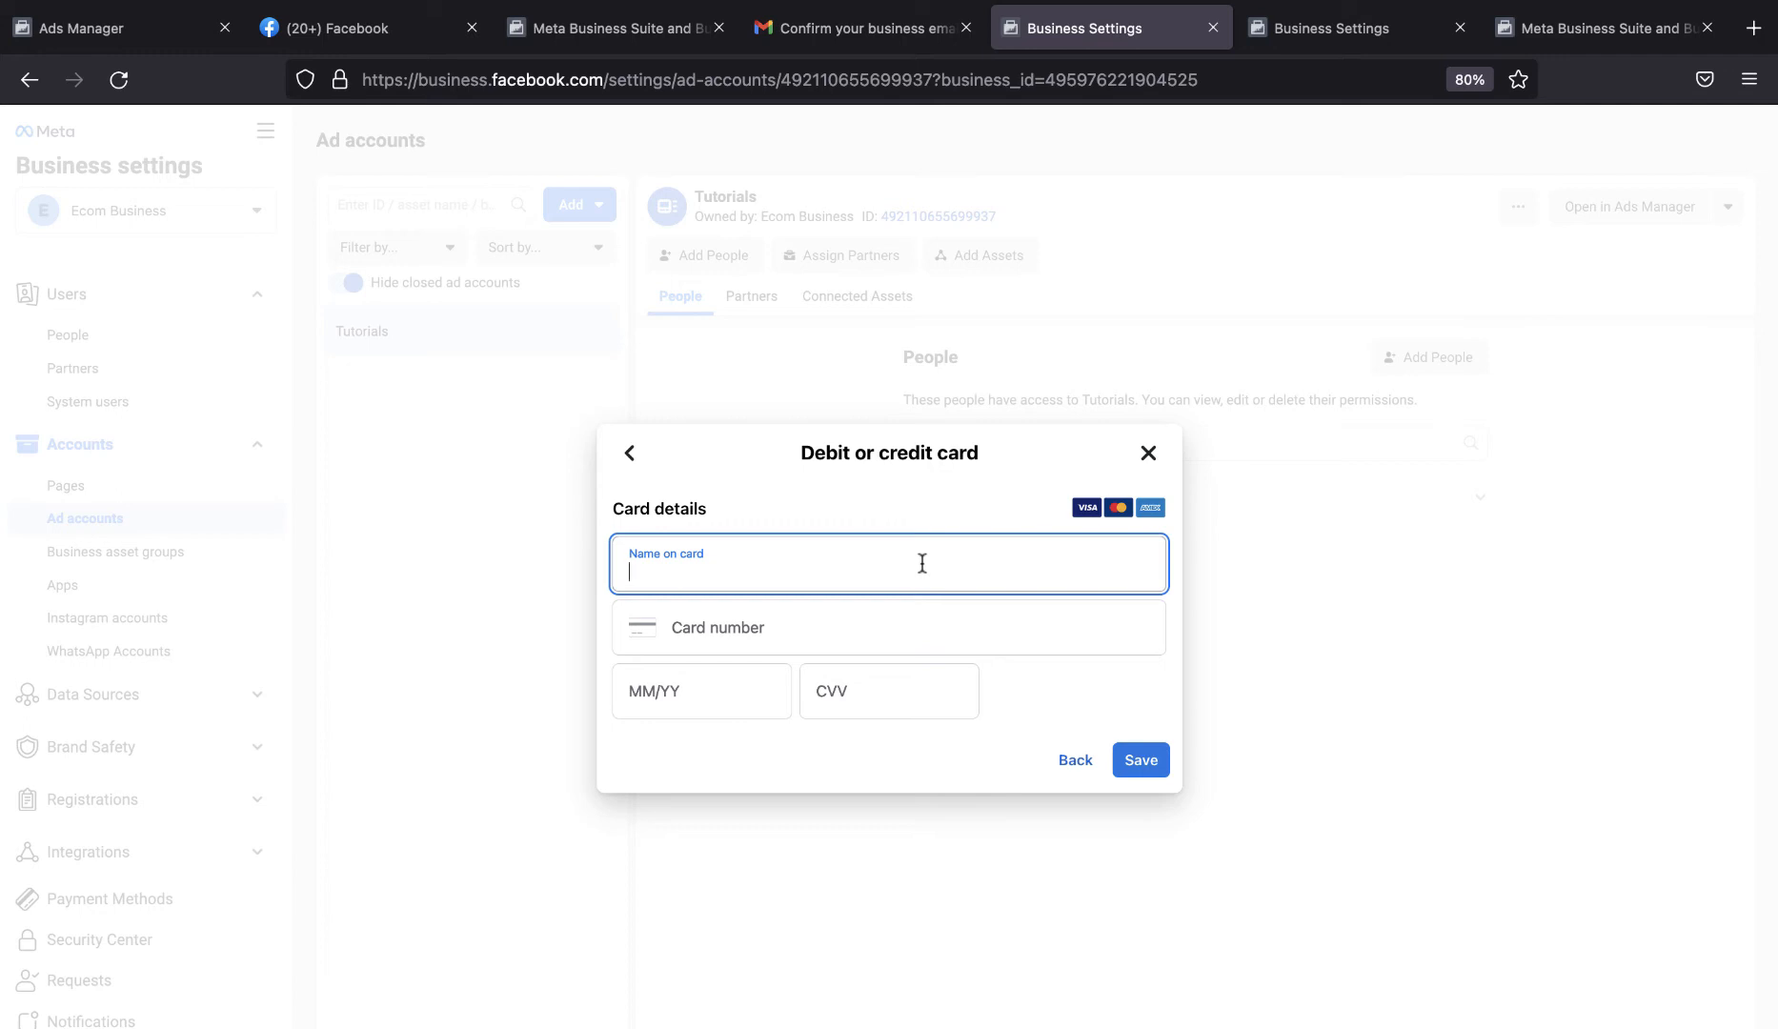
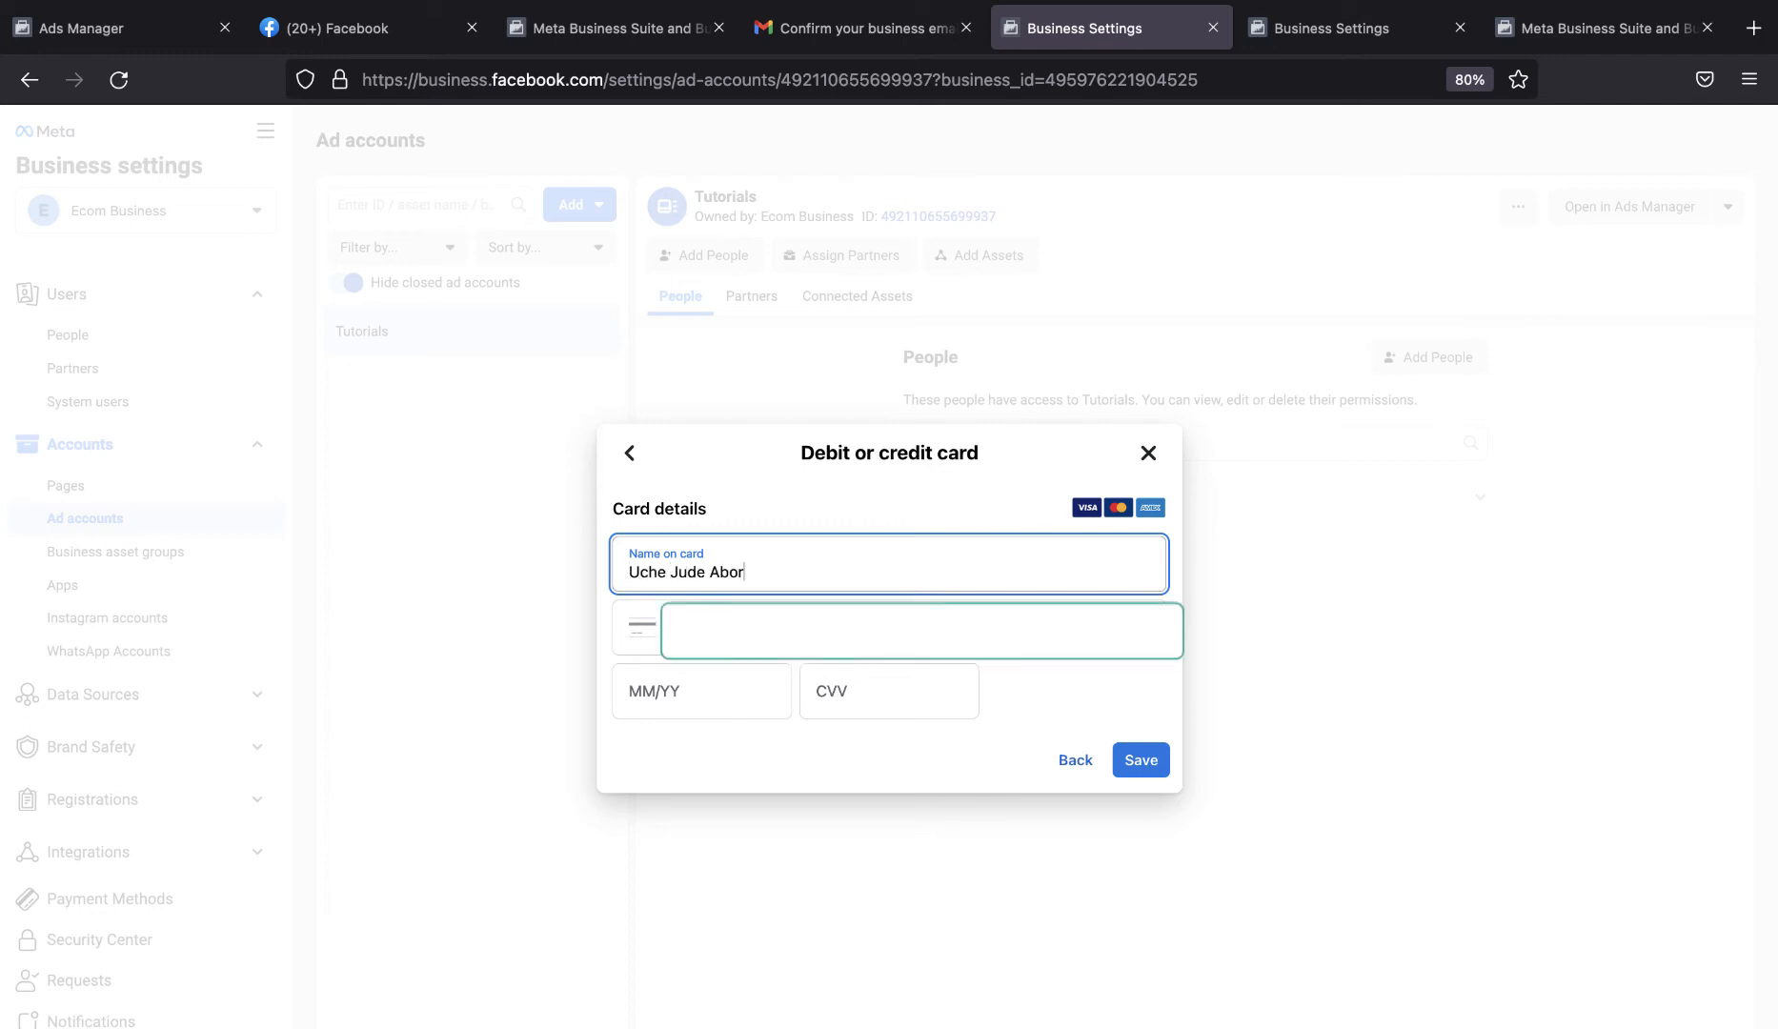
click(915, 628)
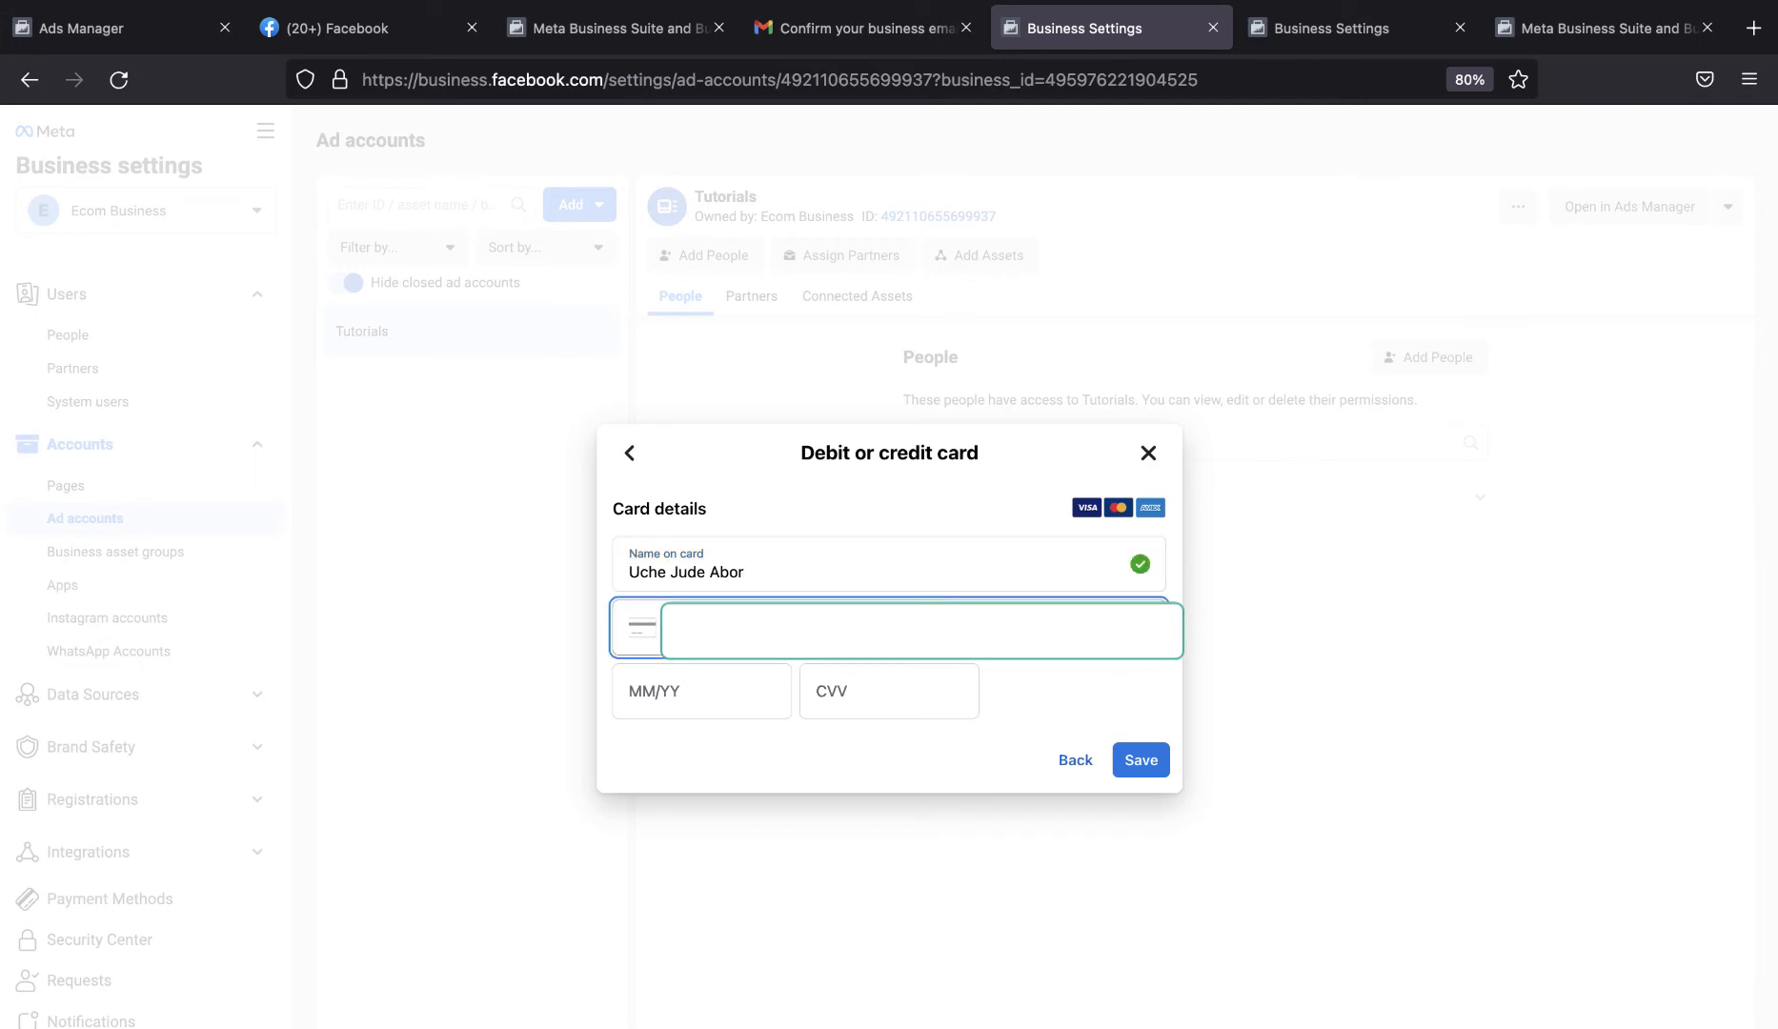
text(5)
click(757, 699)
text(02/25)
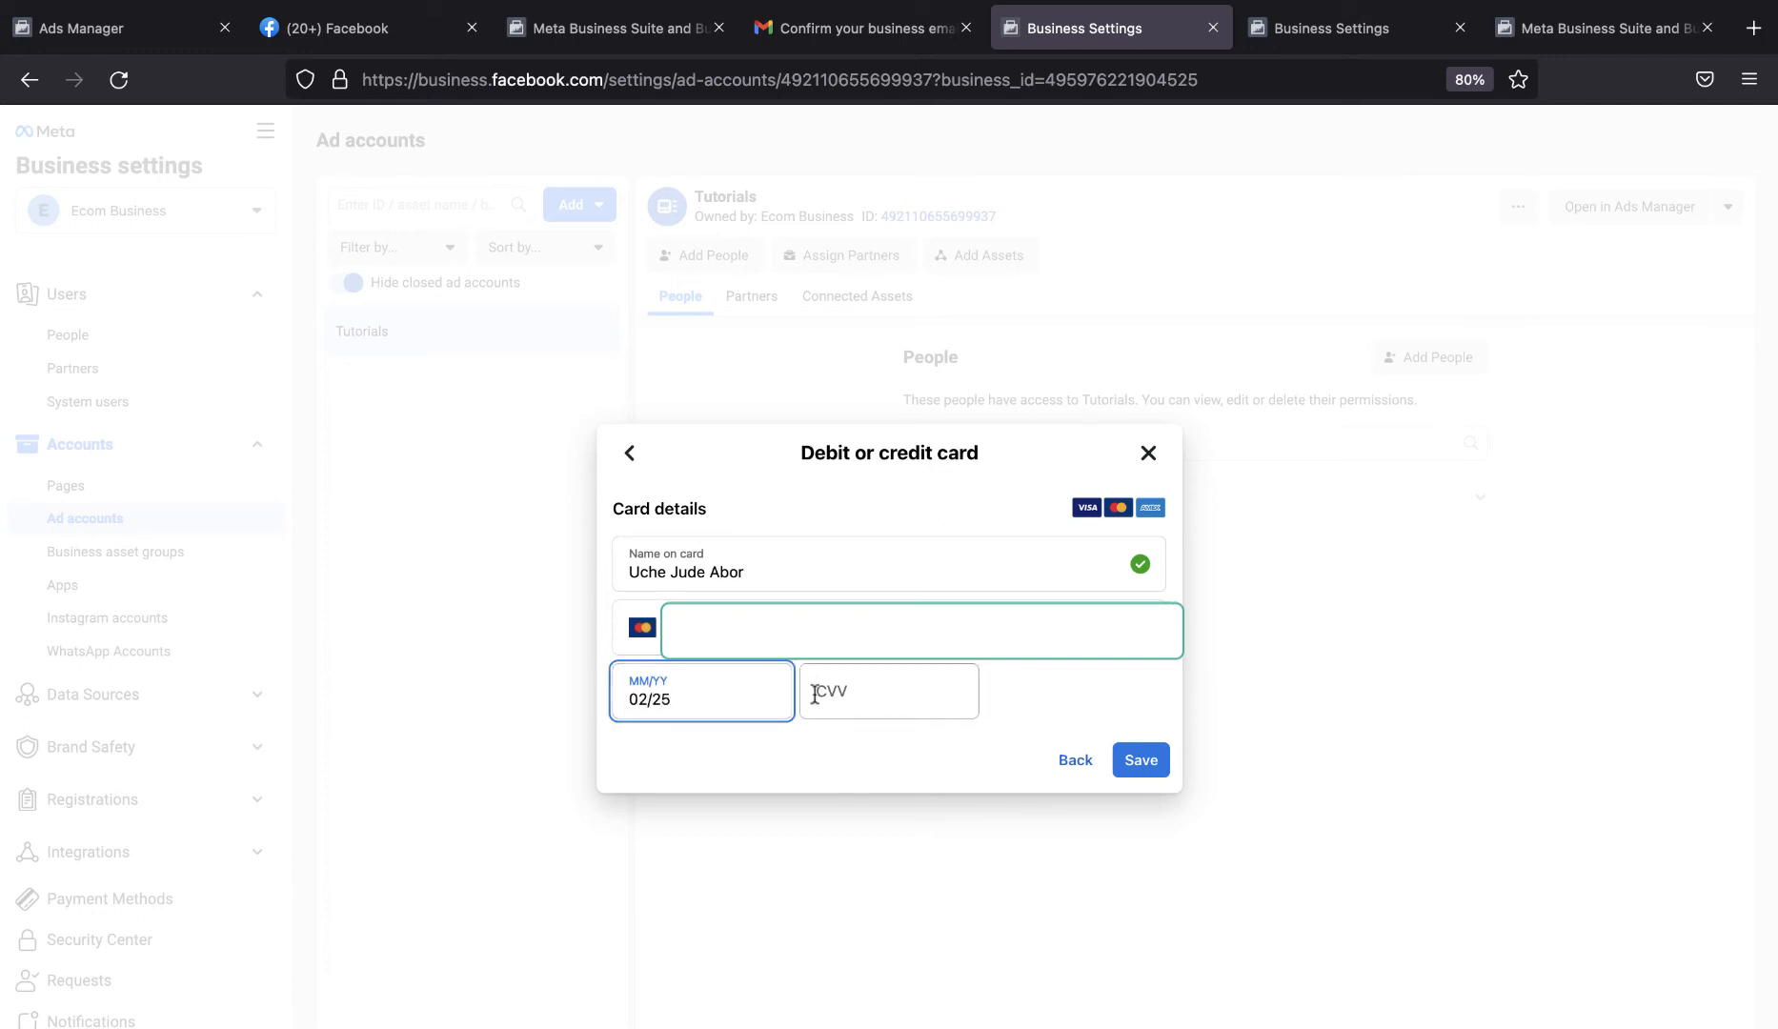
click(900, 700)
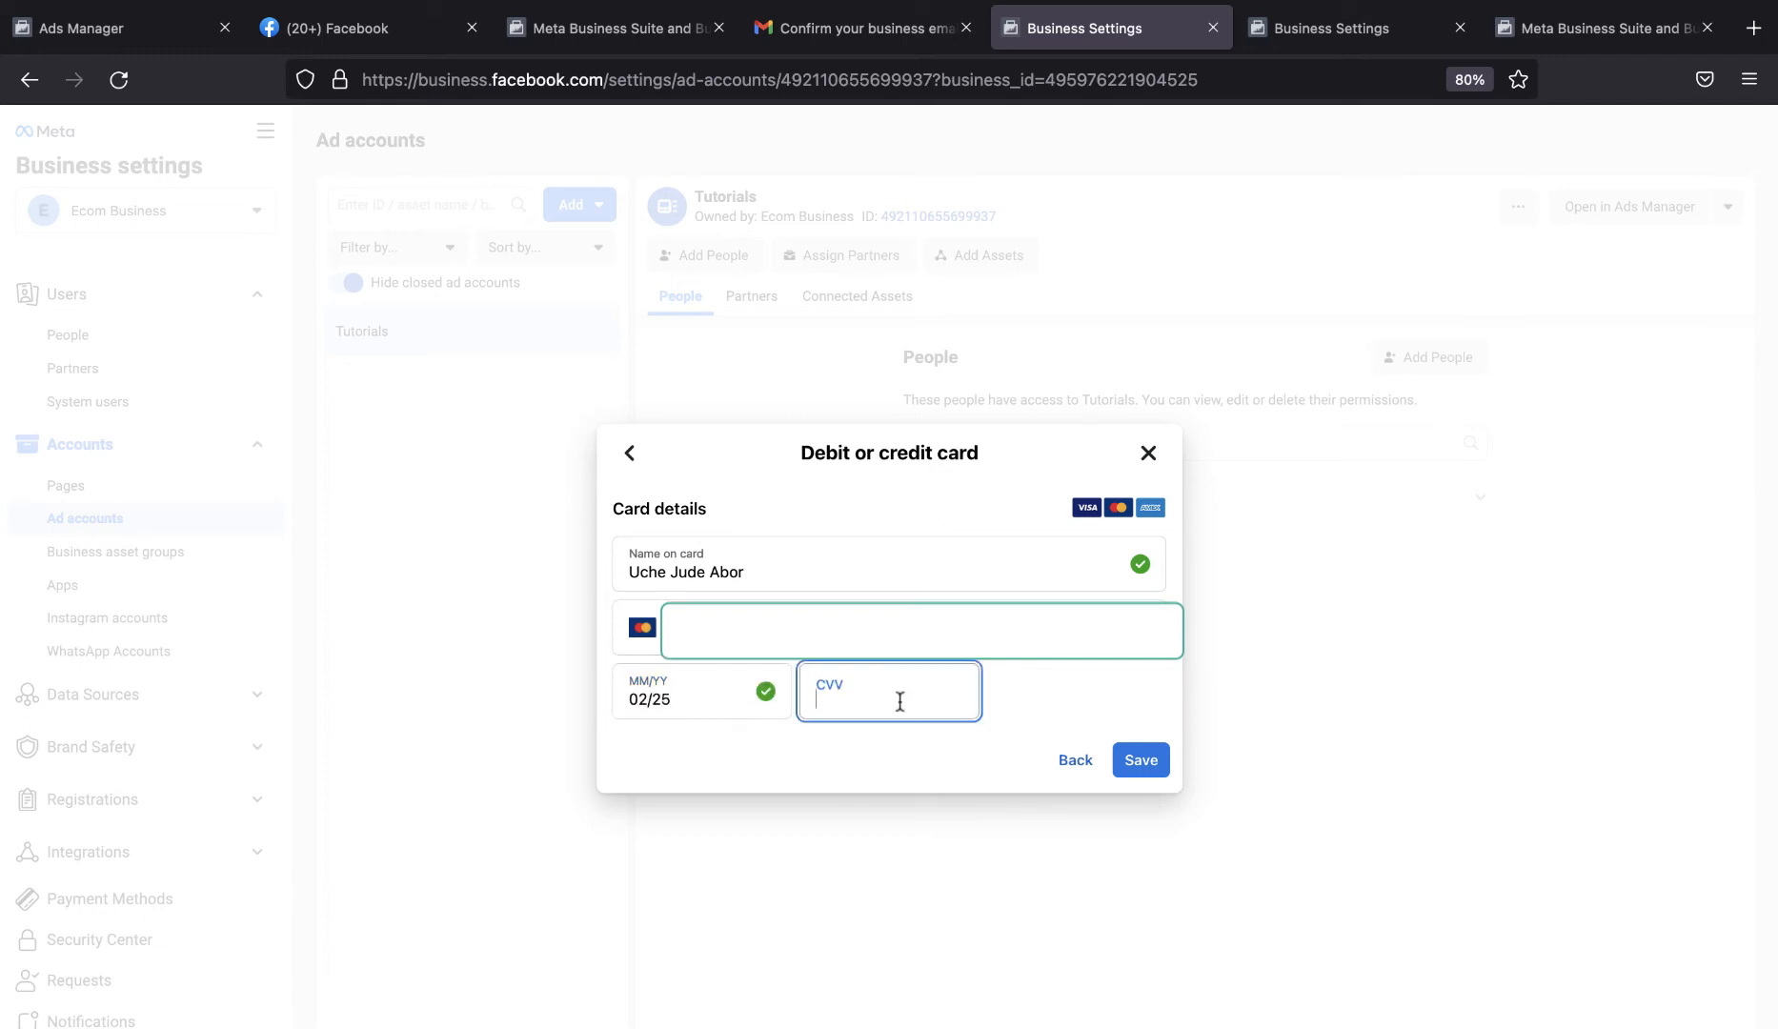
click(878, 738)
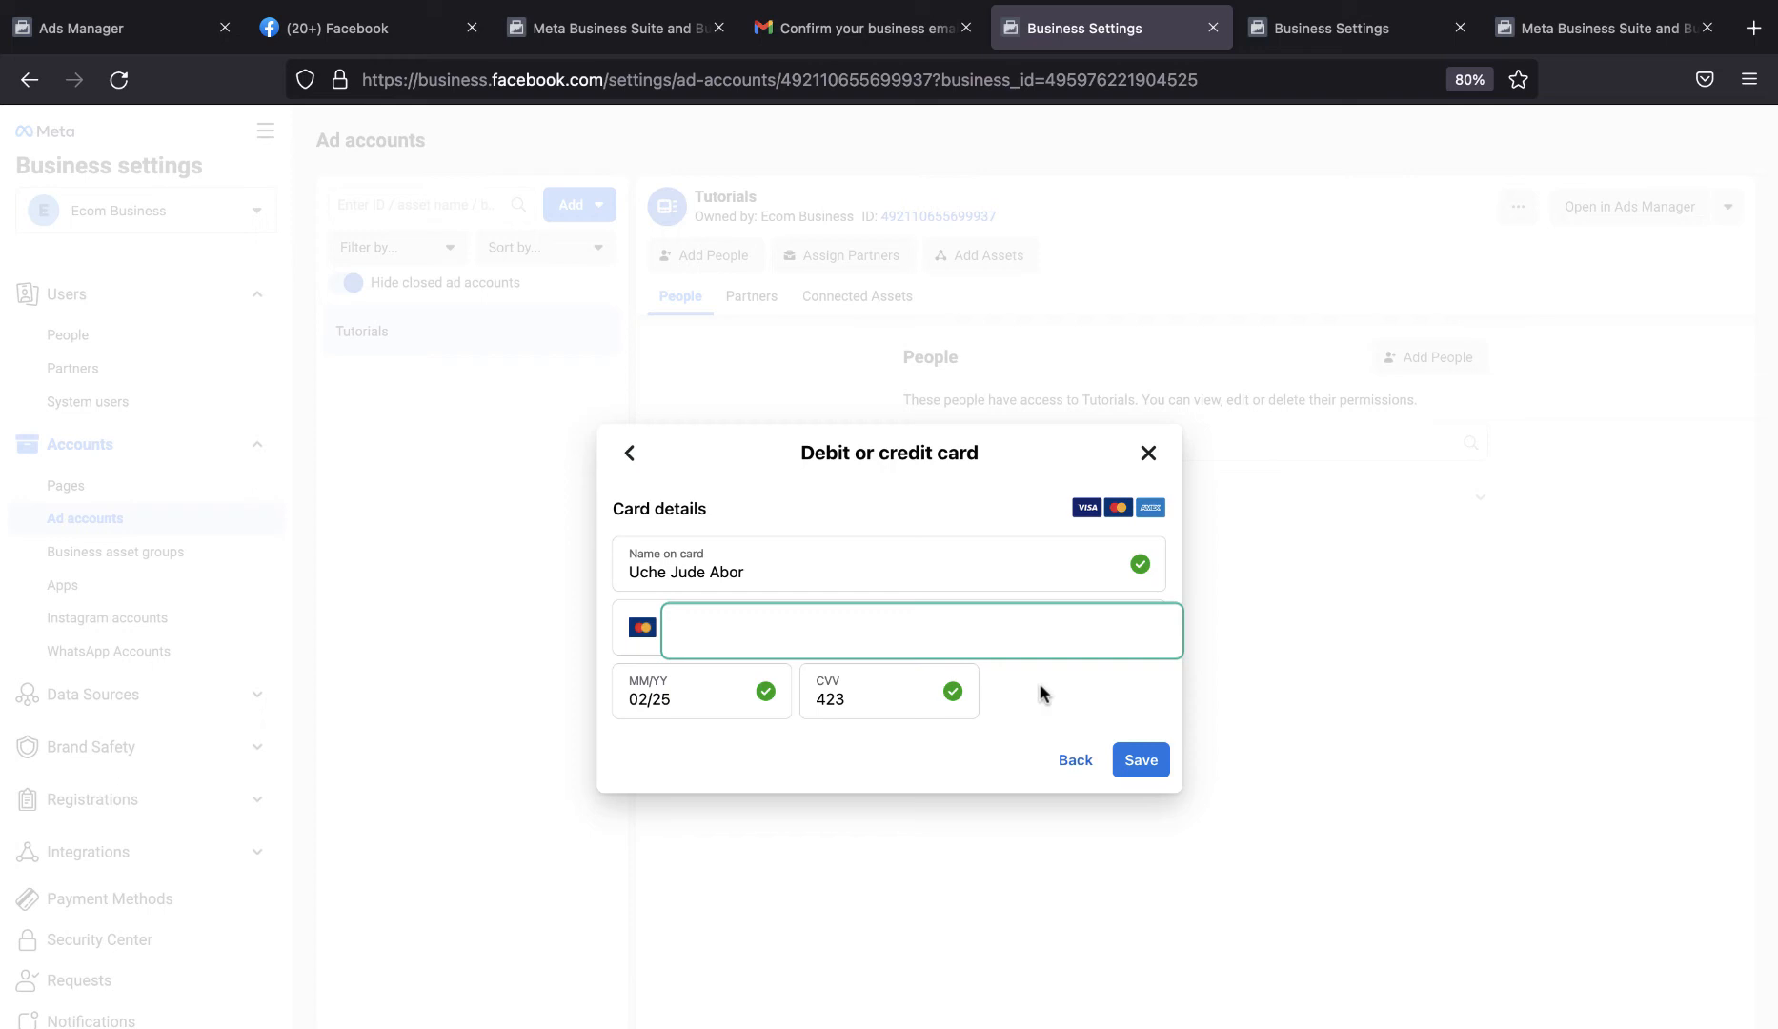
click(1145, 755)
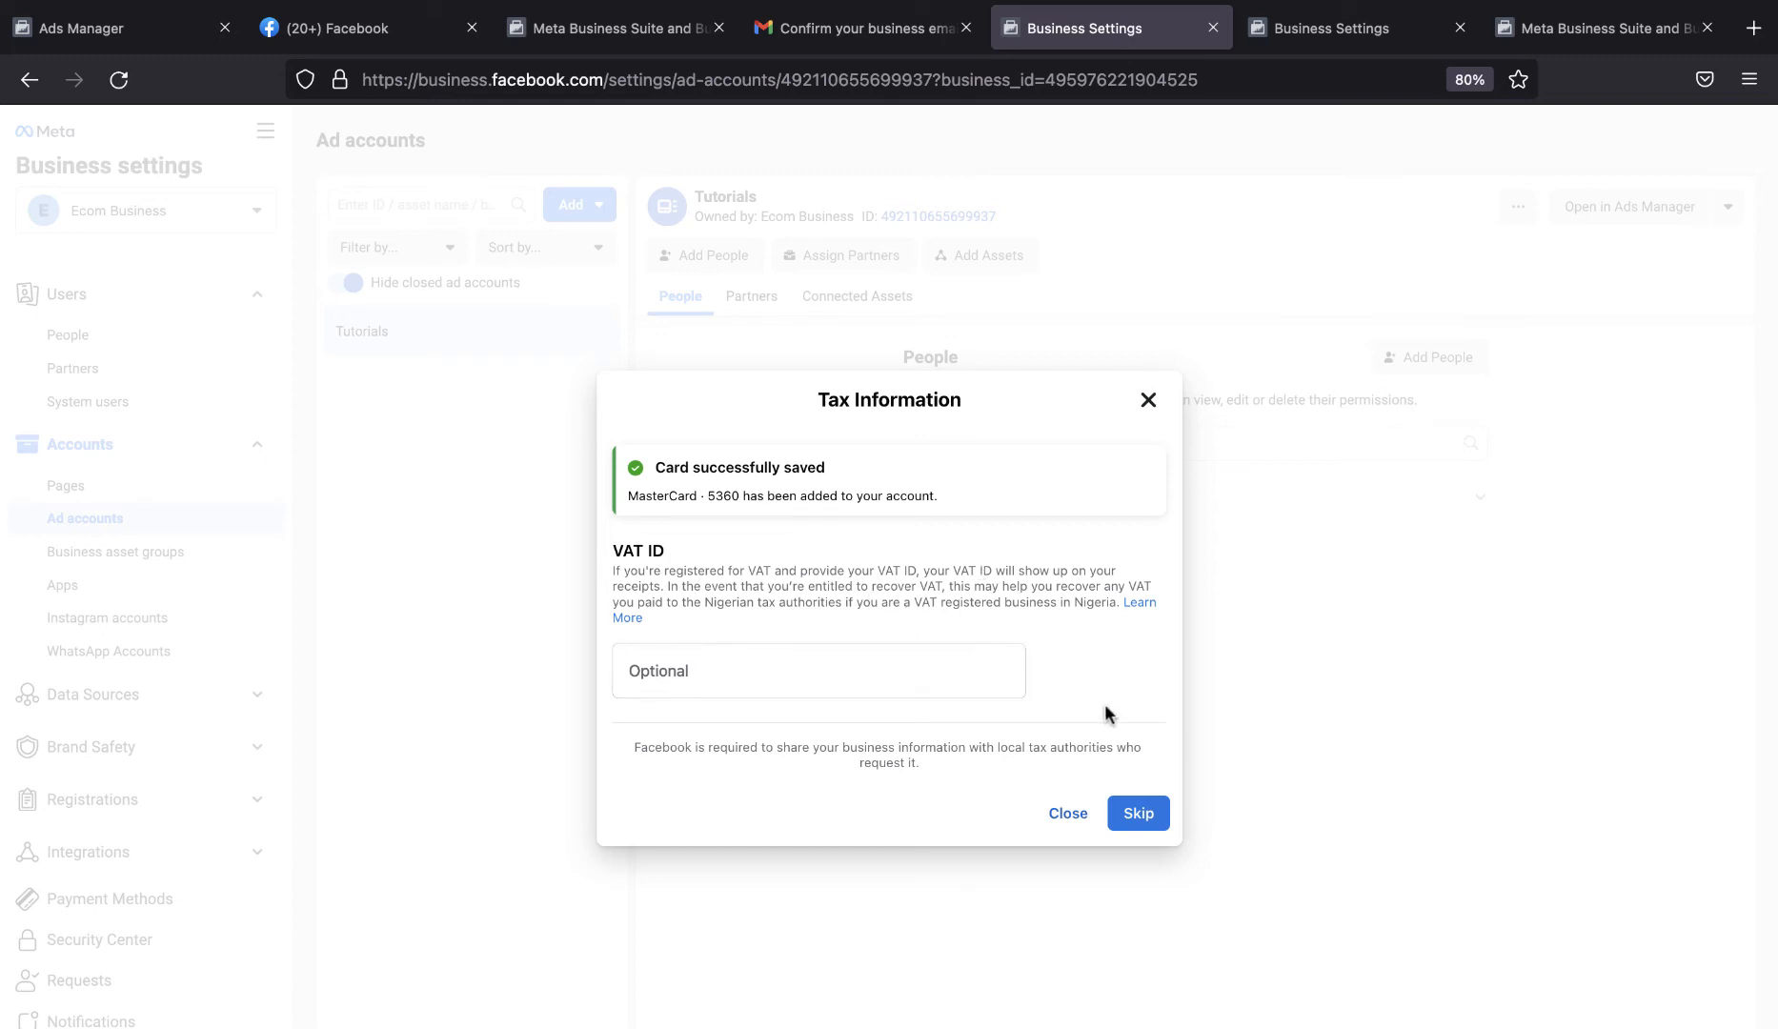
click(1139, 814)
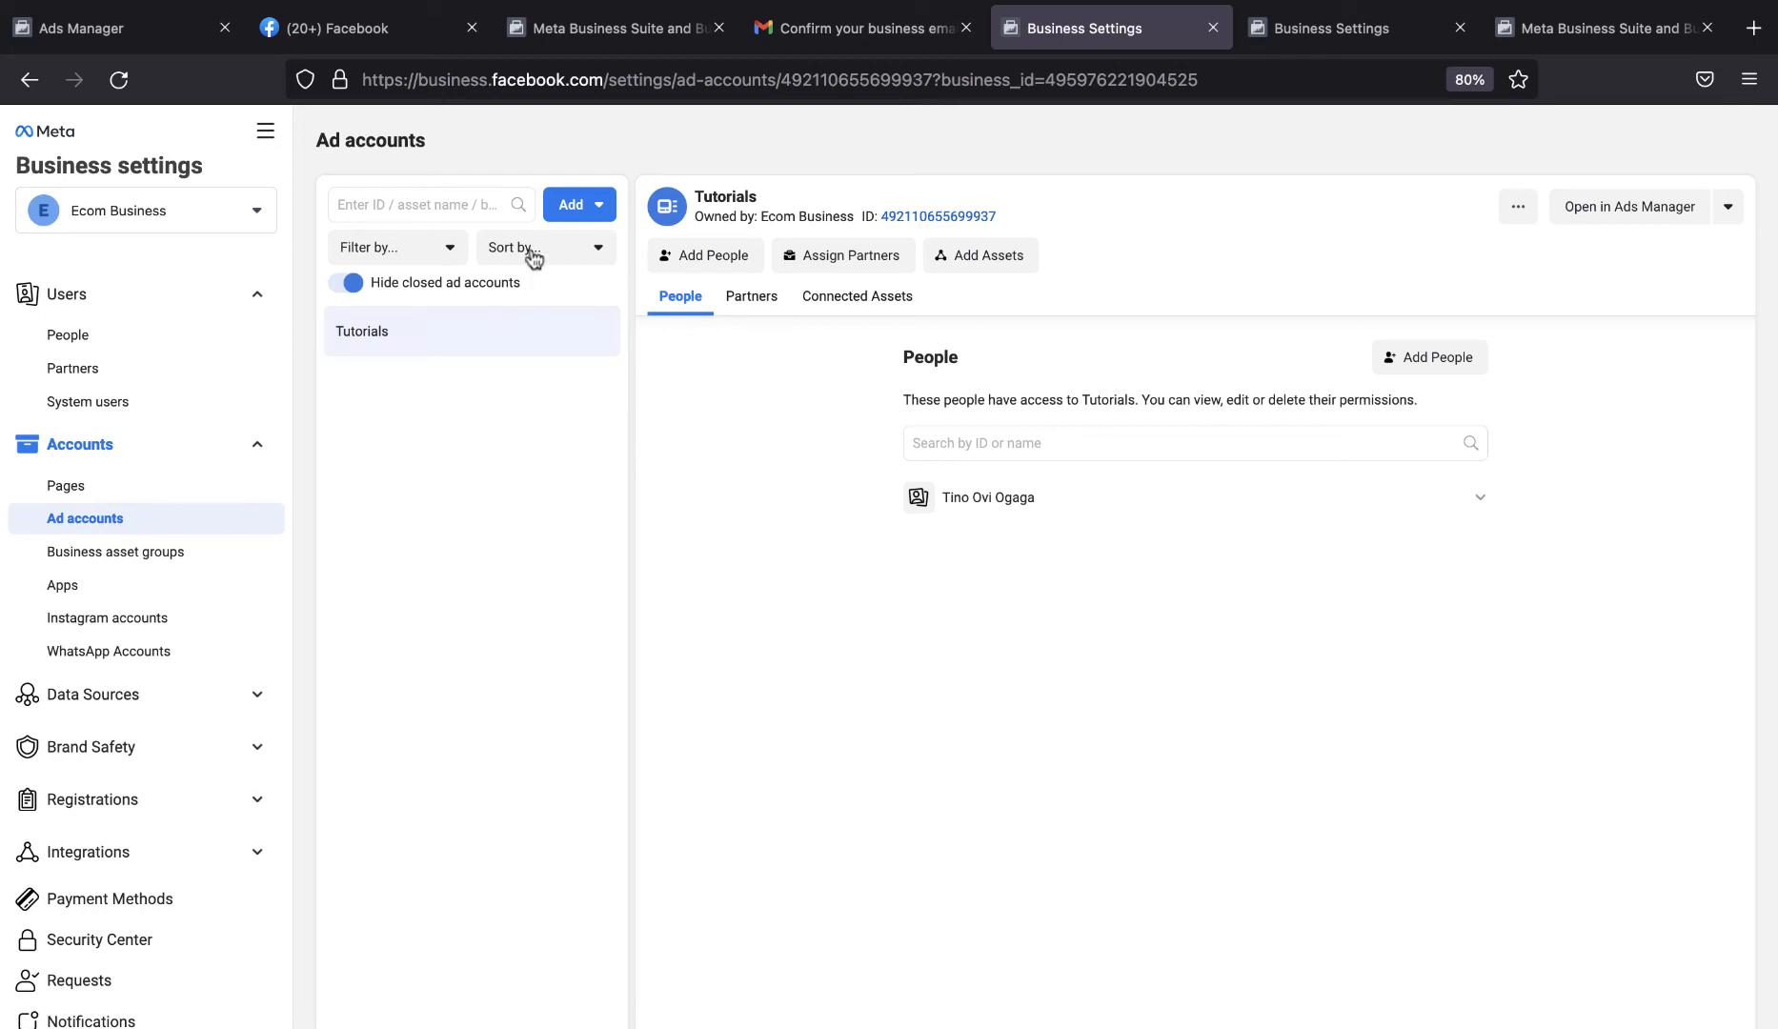
Review the options for adding an ad account to Ecom Business and the list of available business accounts.
click(565, 208)
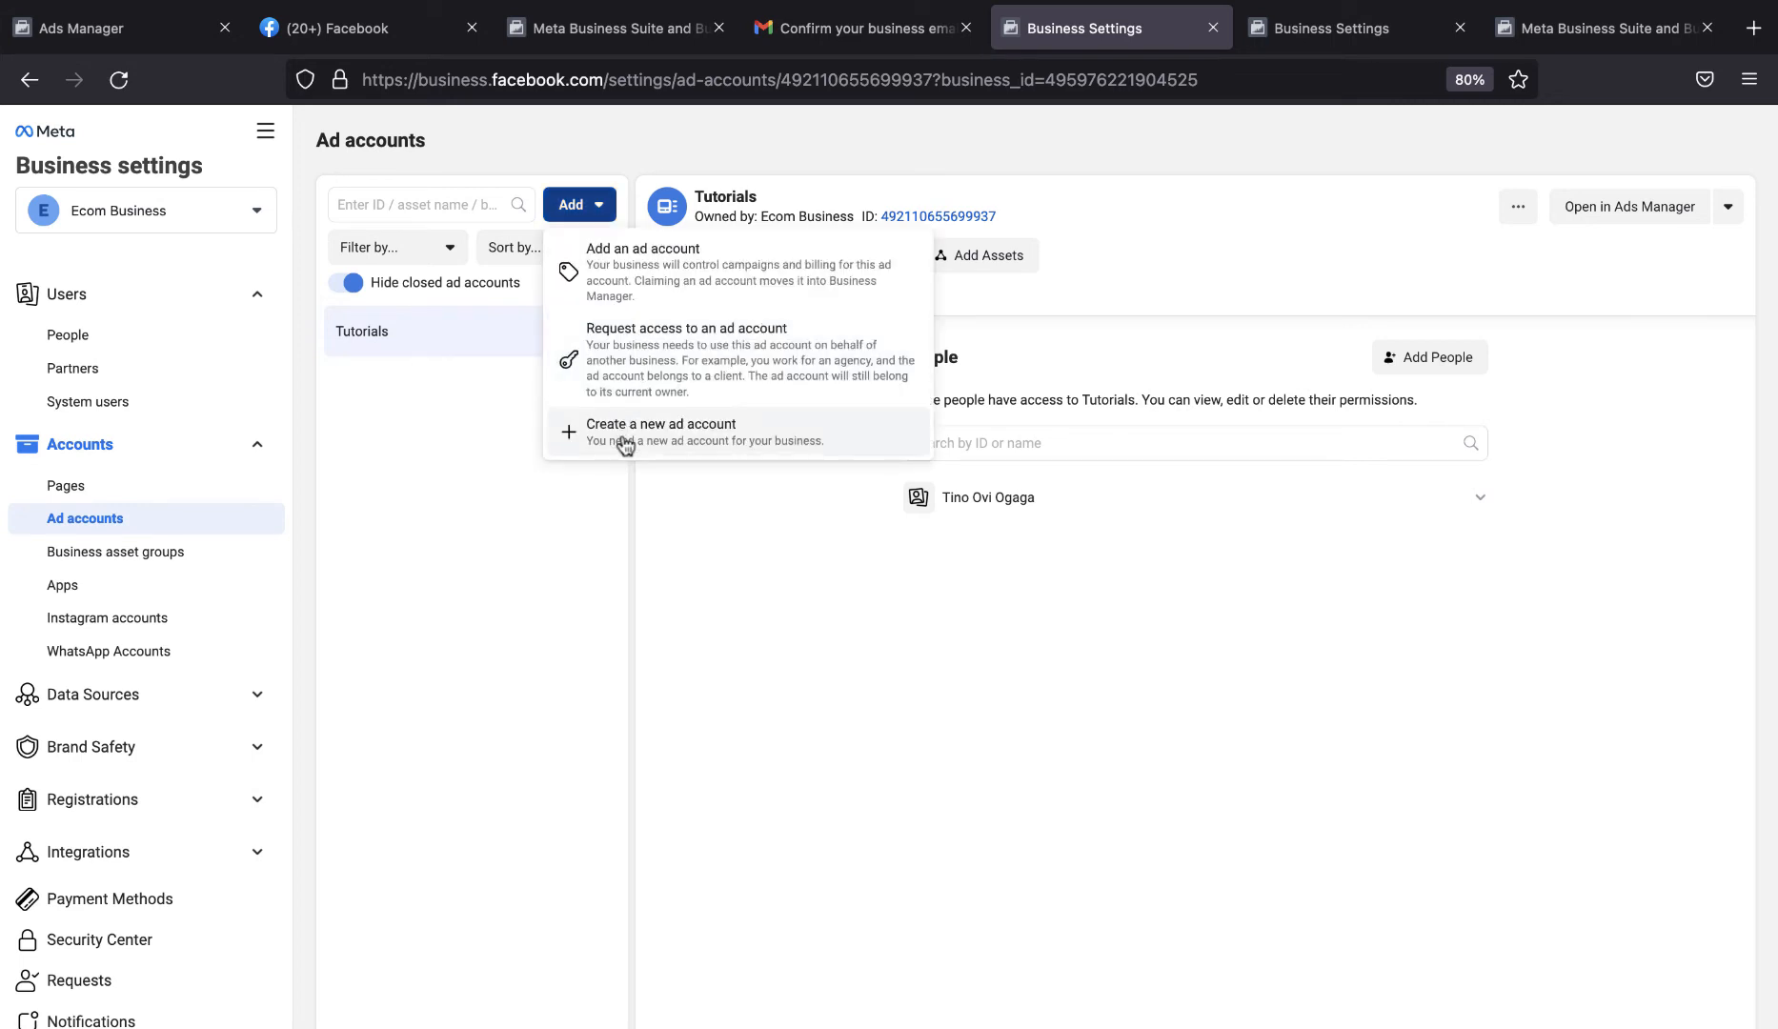
click(440, 397)
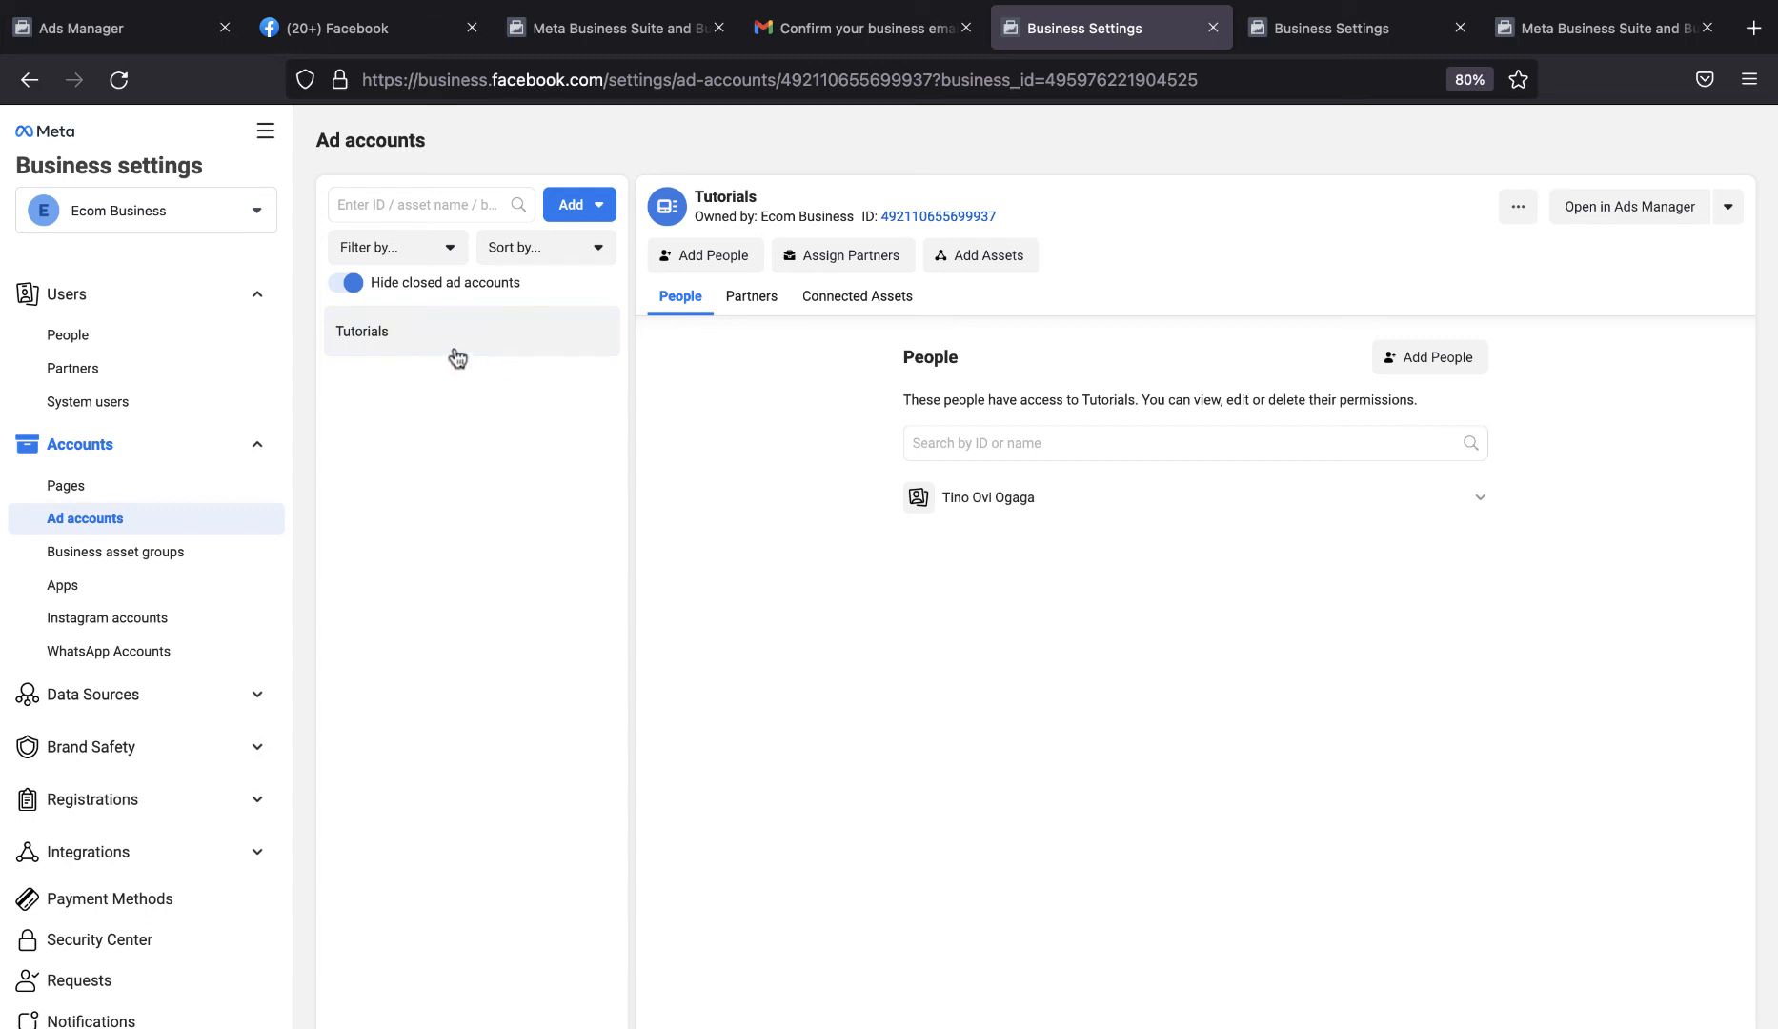
click(201, 225)
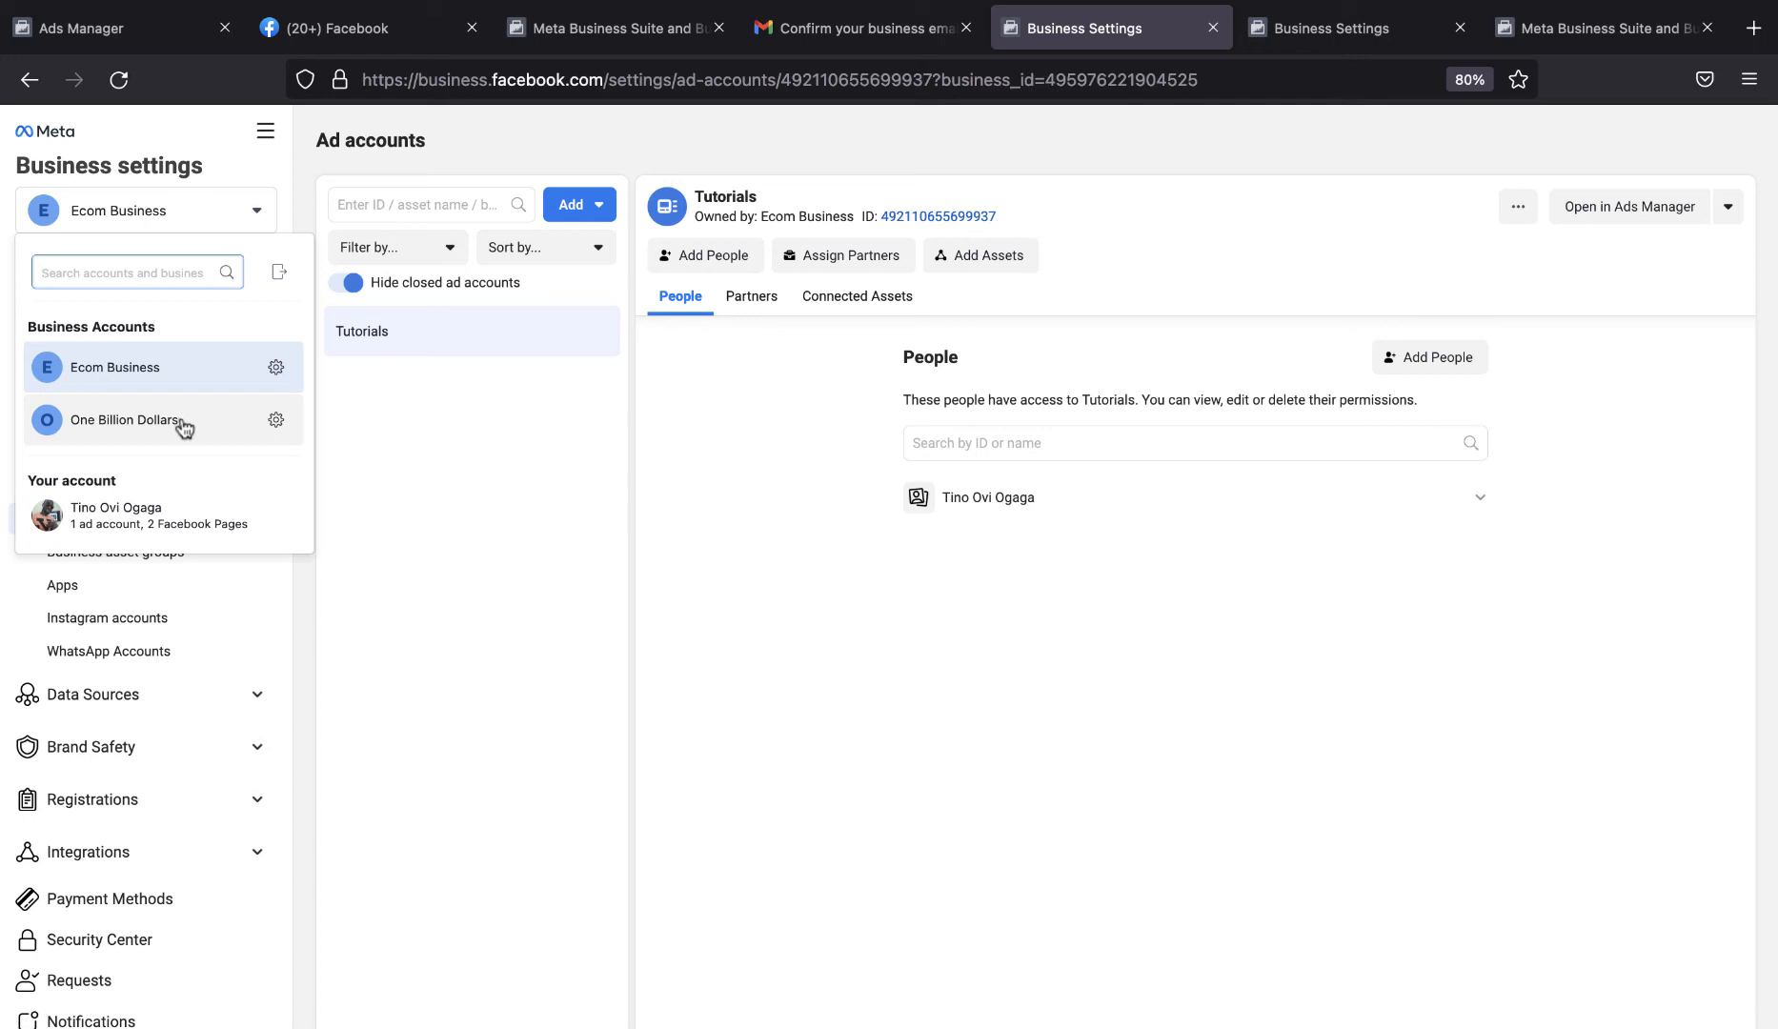
click(444, 362)
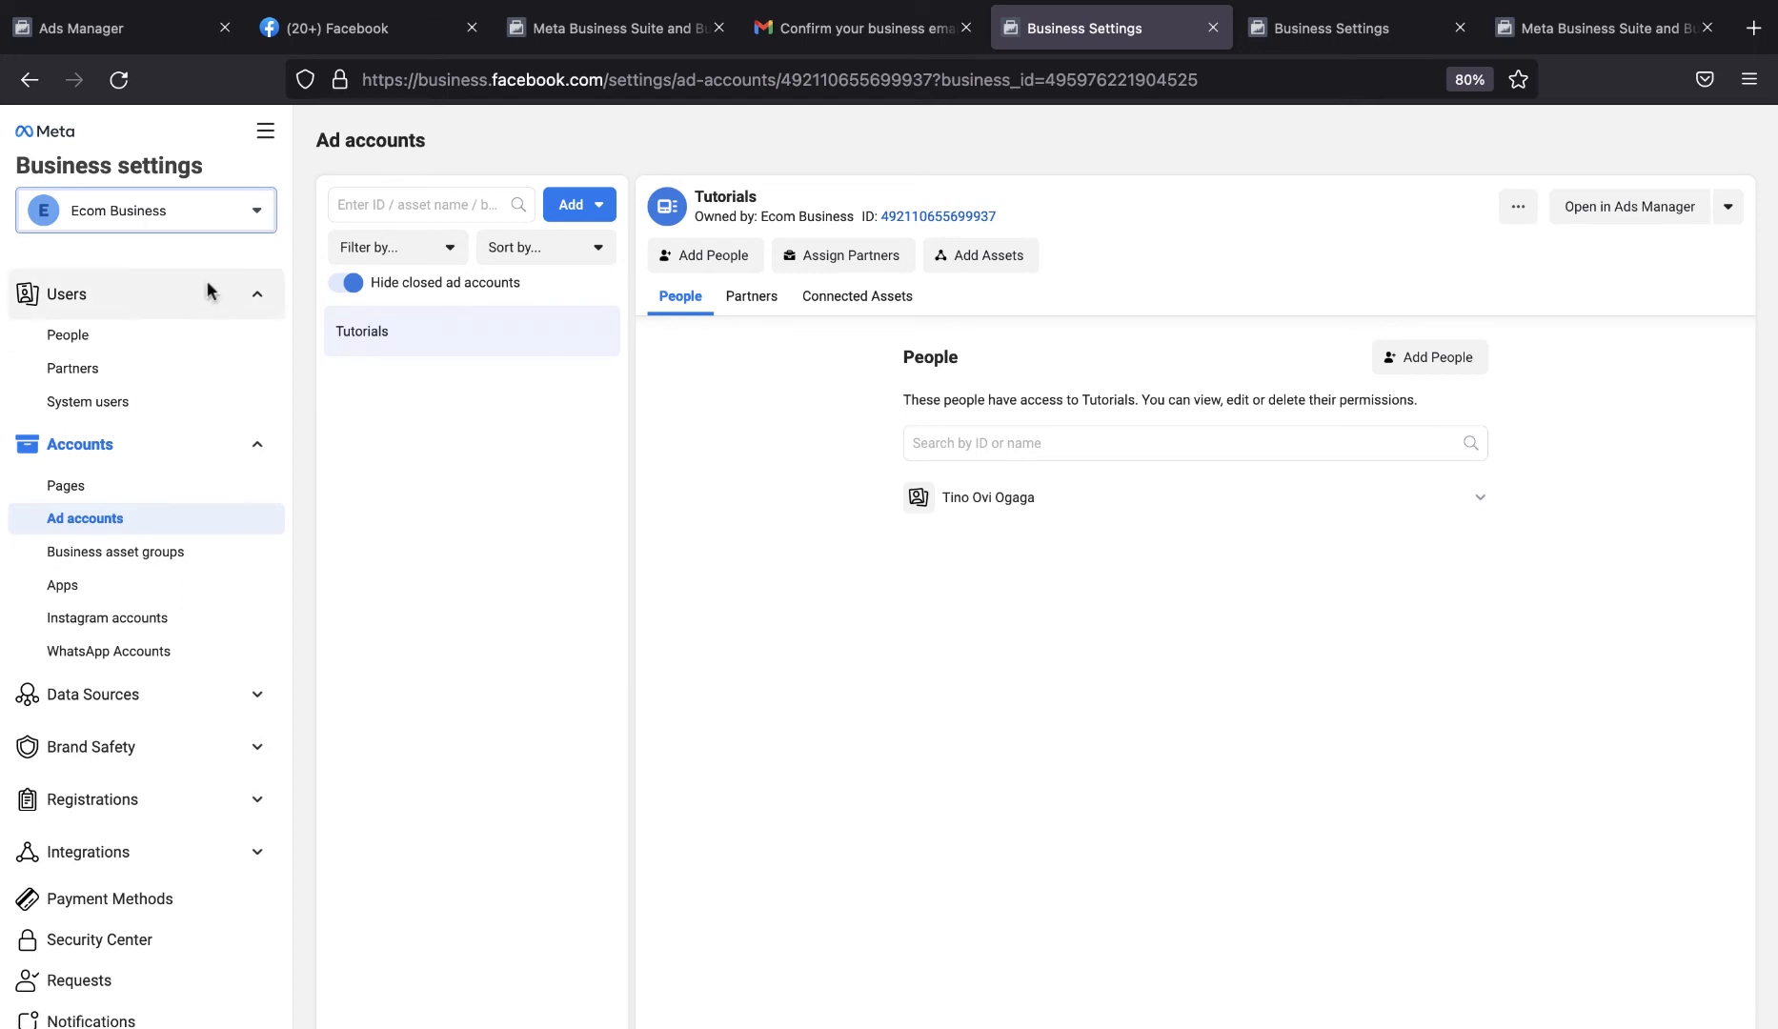
click(177, 212)
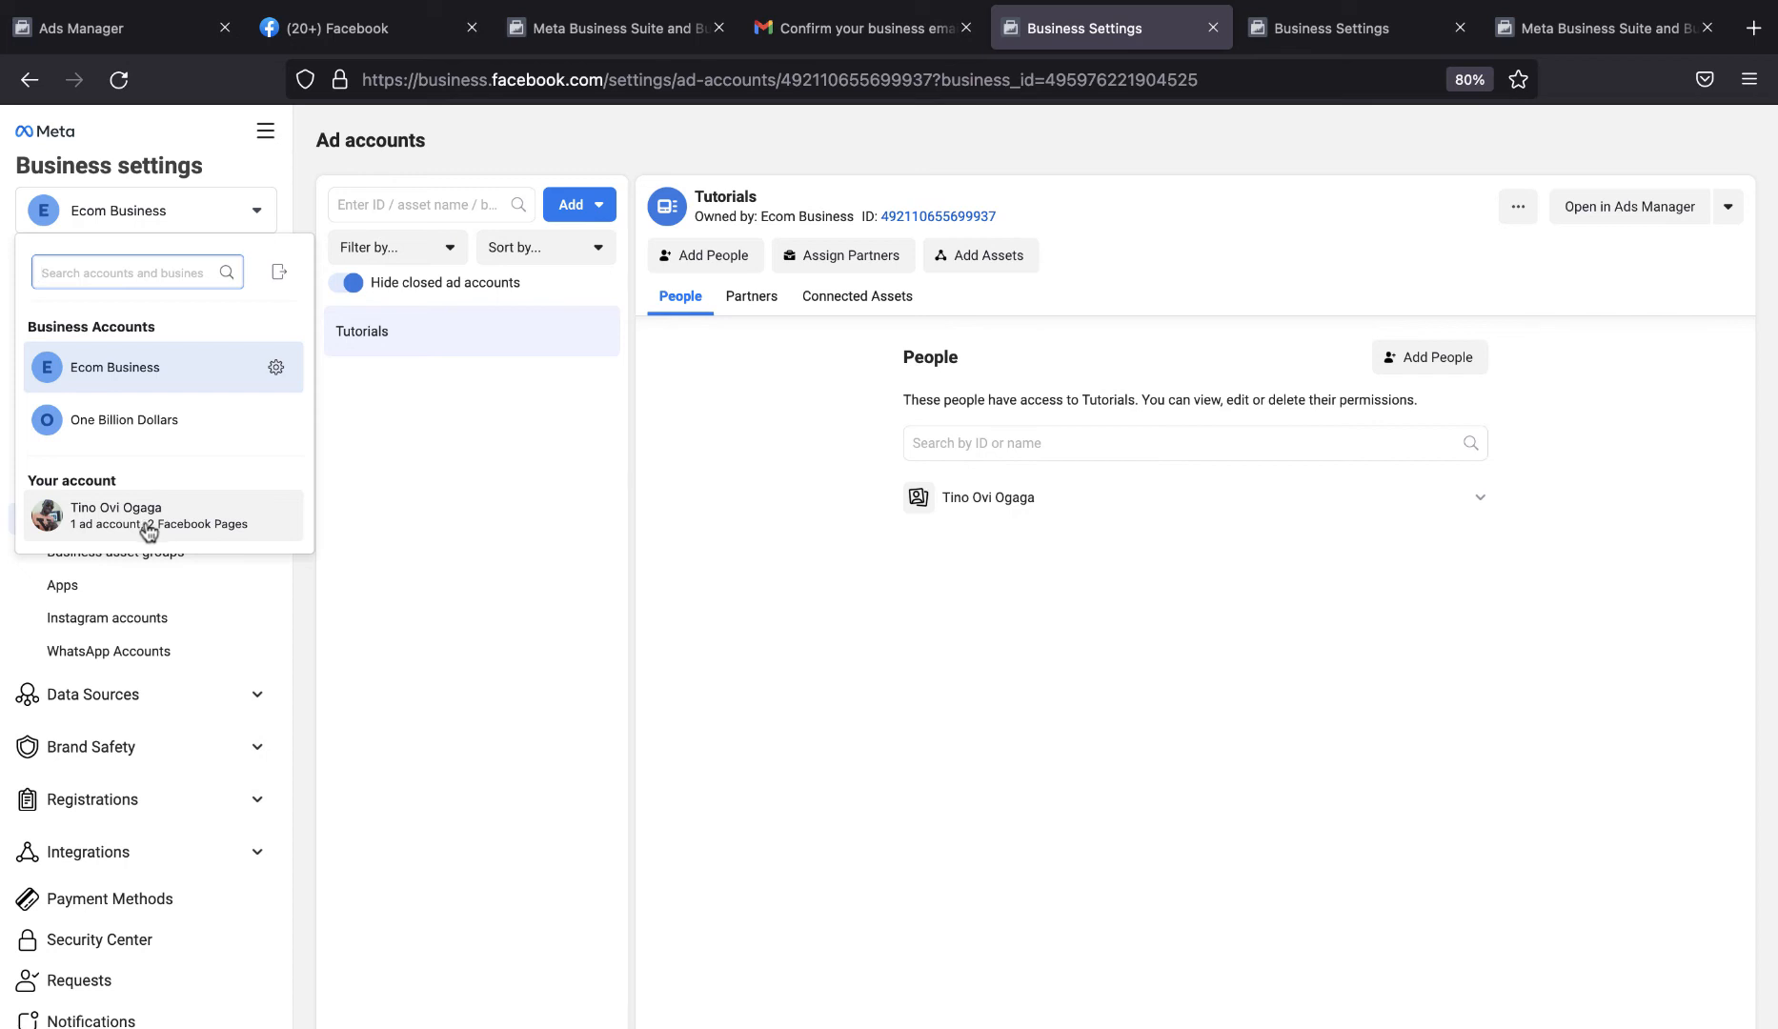
mouse_move(147, 531)
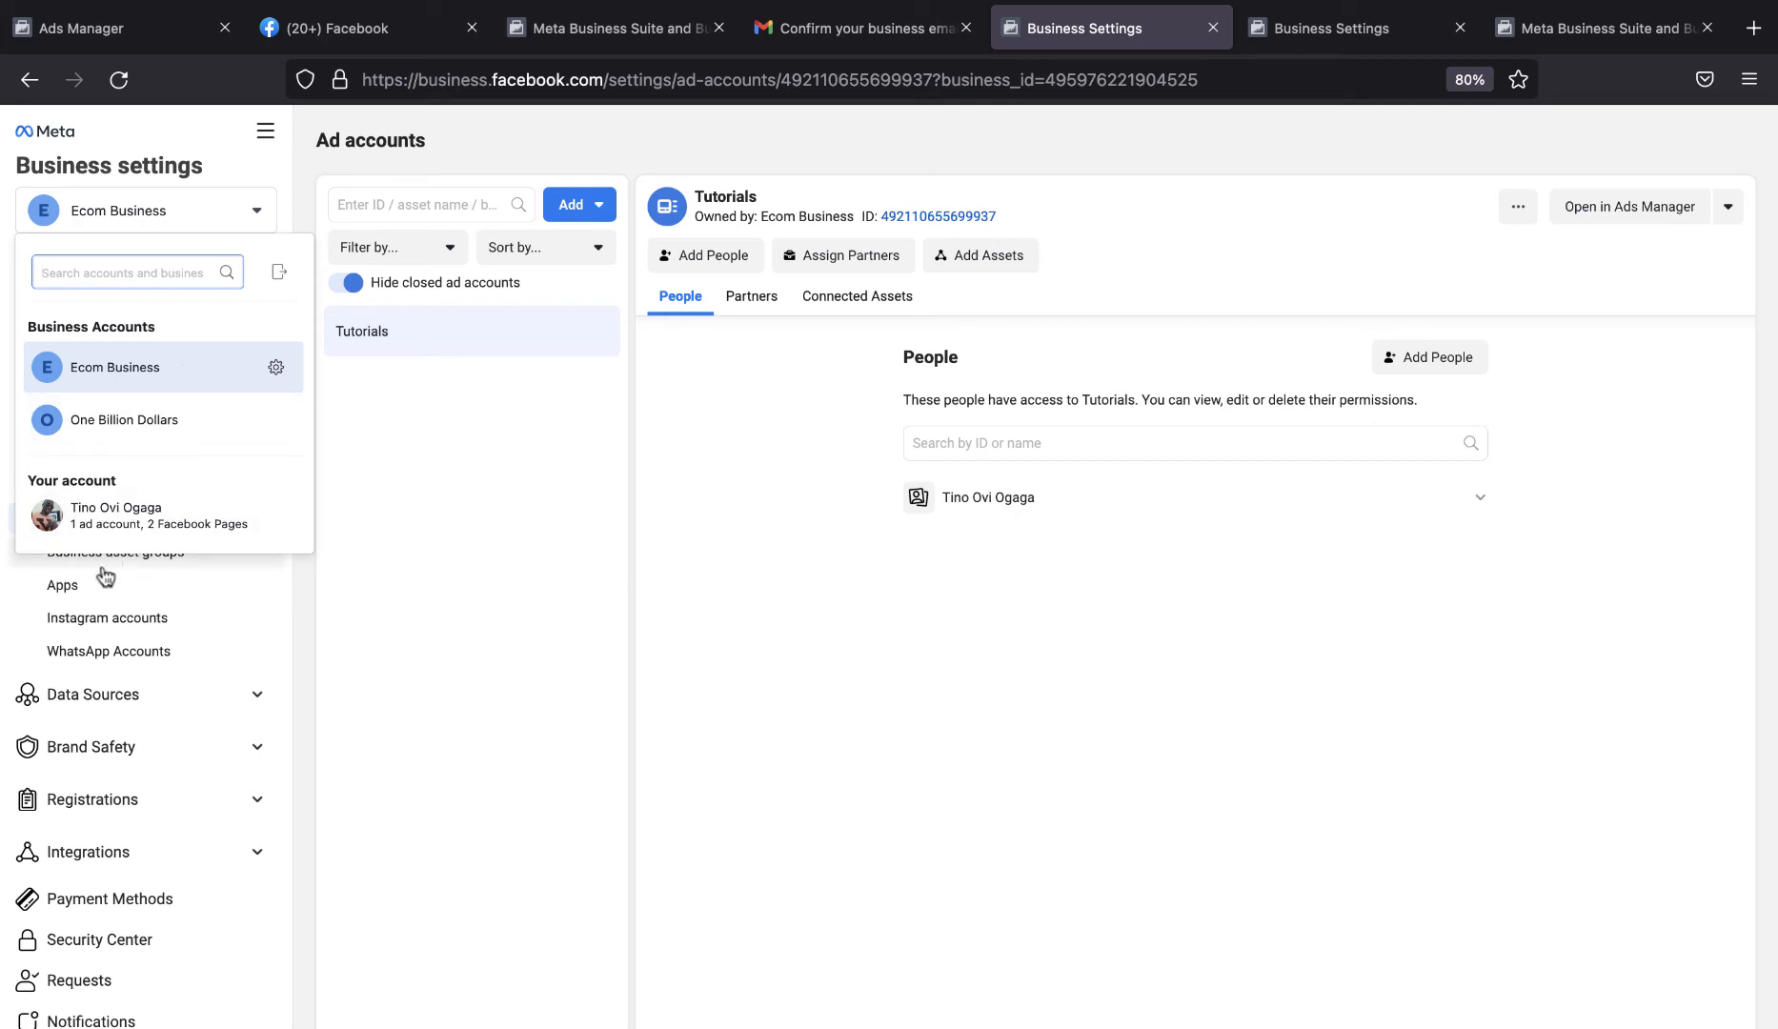
mouse_move(197, 507)
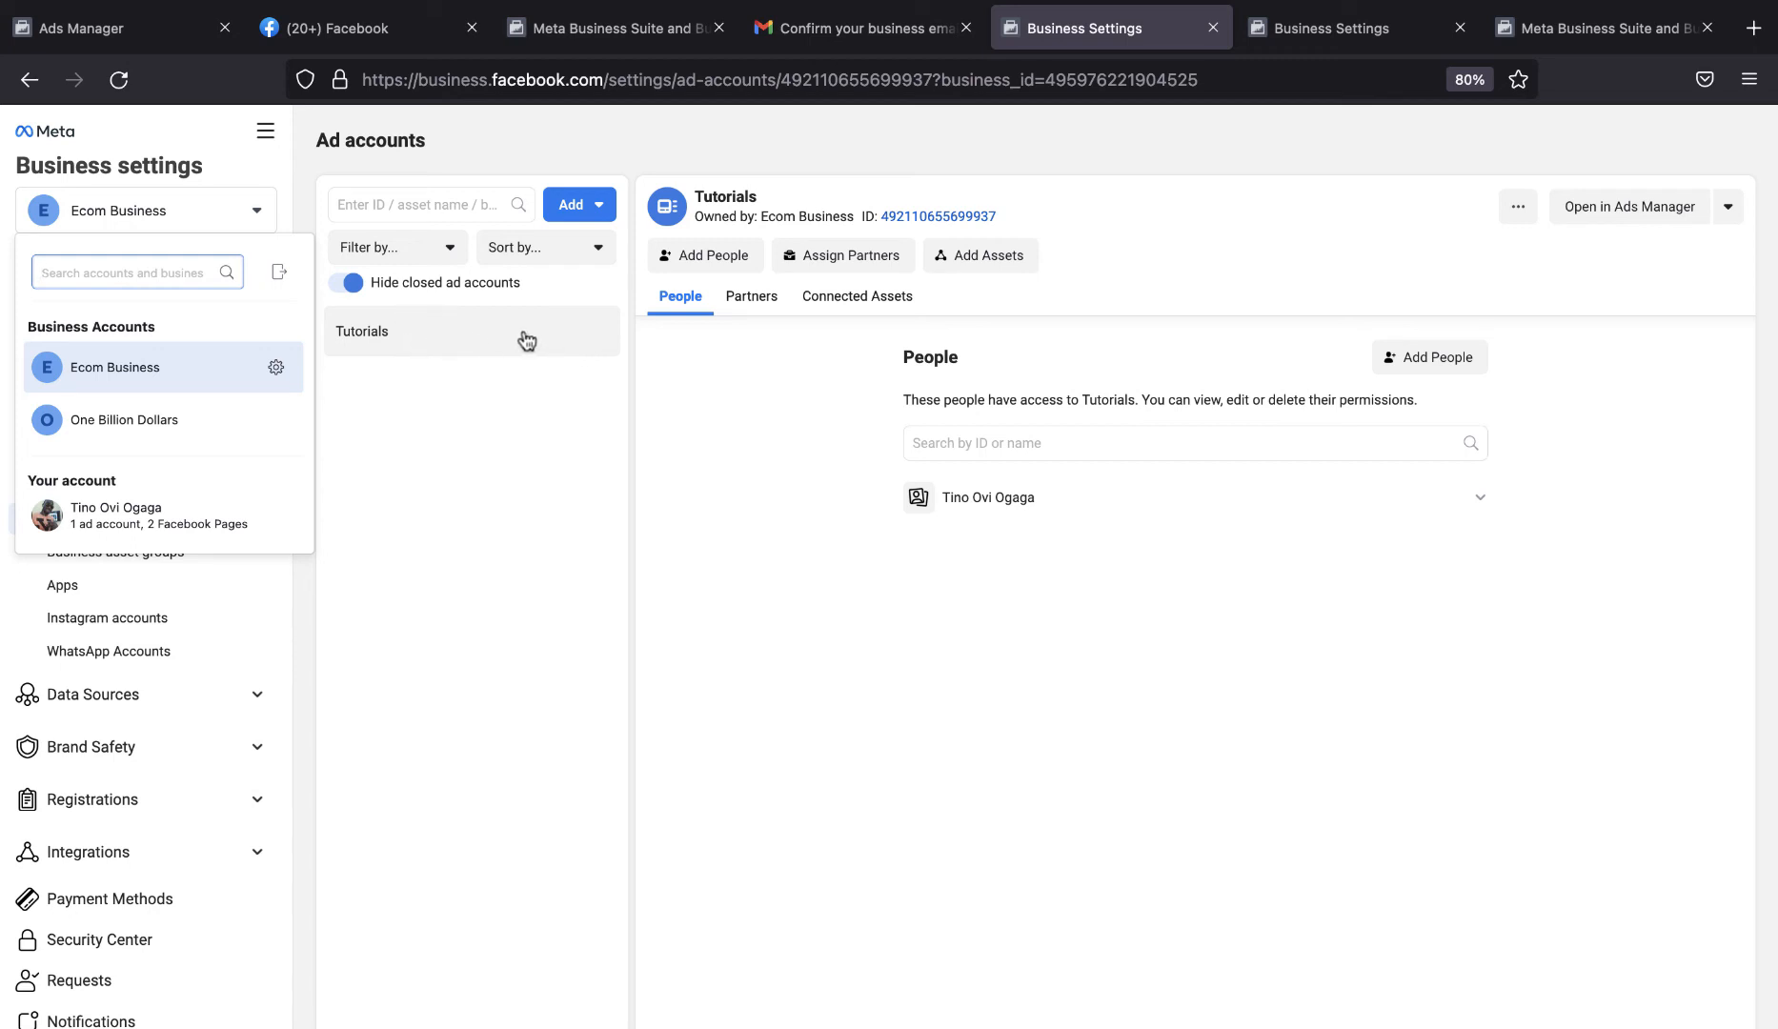
Switch to the One Billion Dollars business and view the options for adding an ad account there.
click(167, 435)
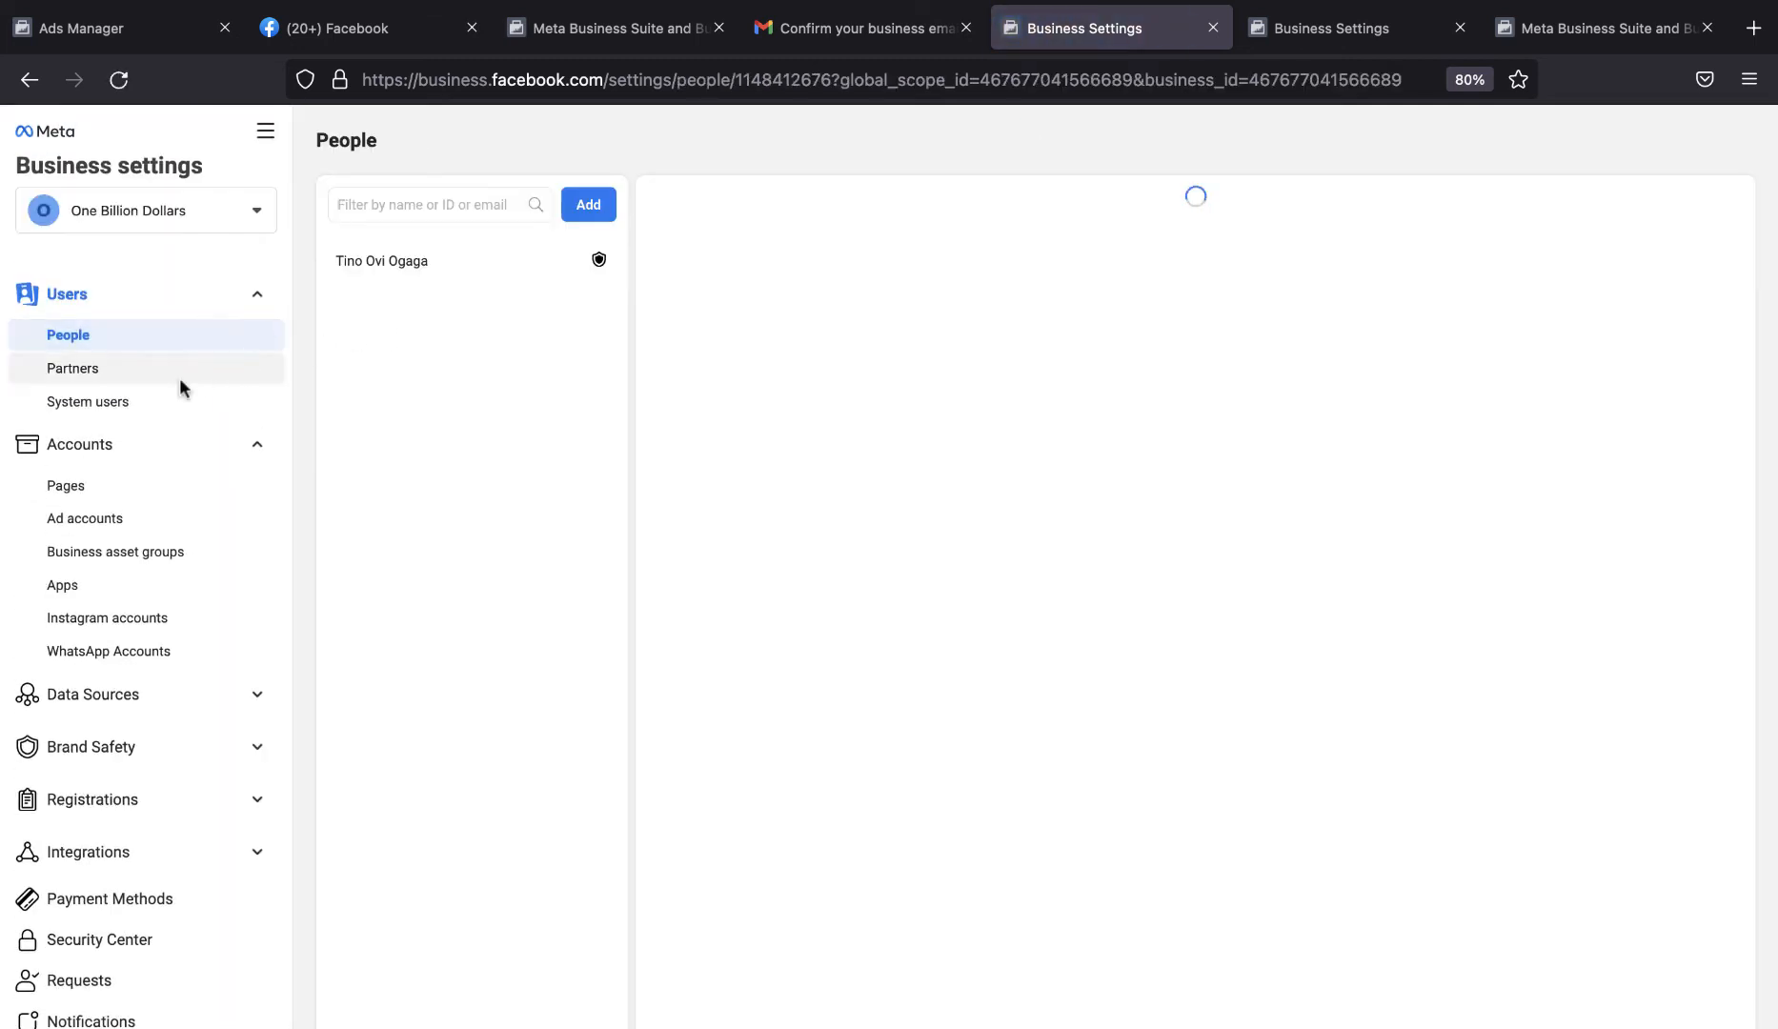
click(122, 520)
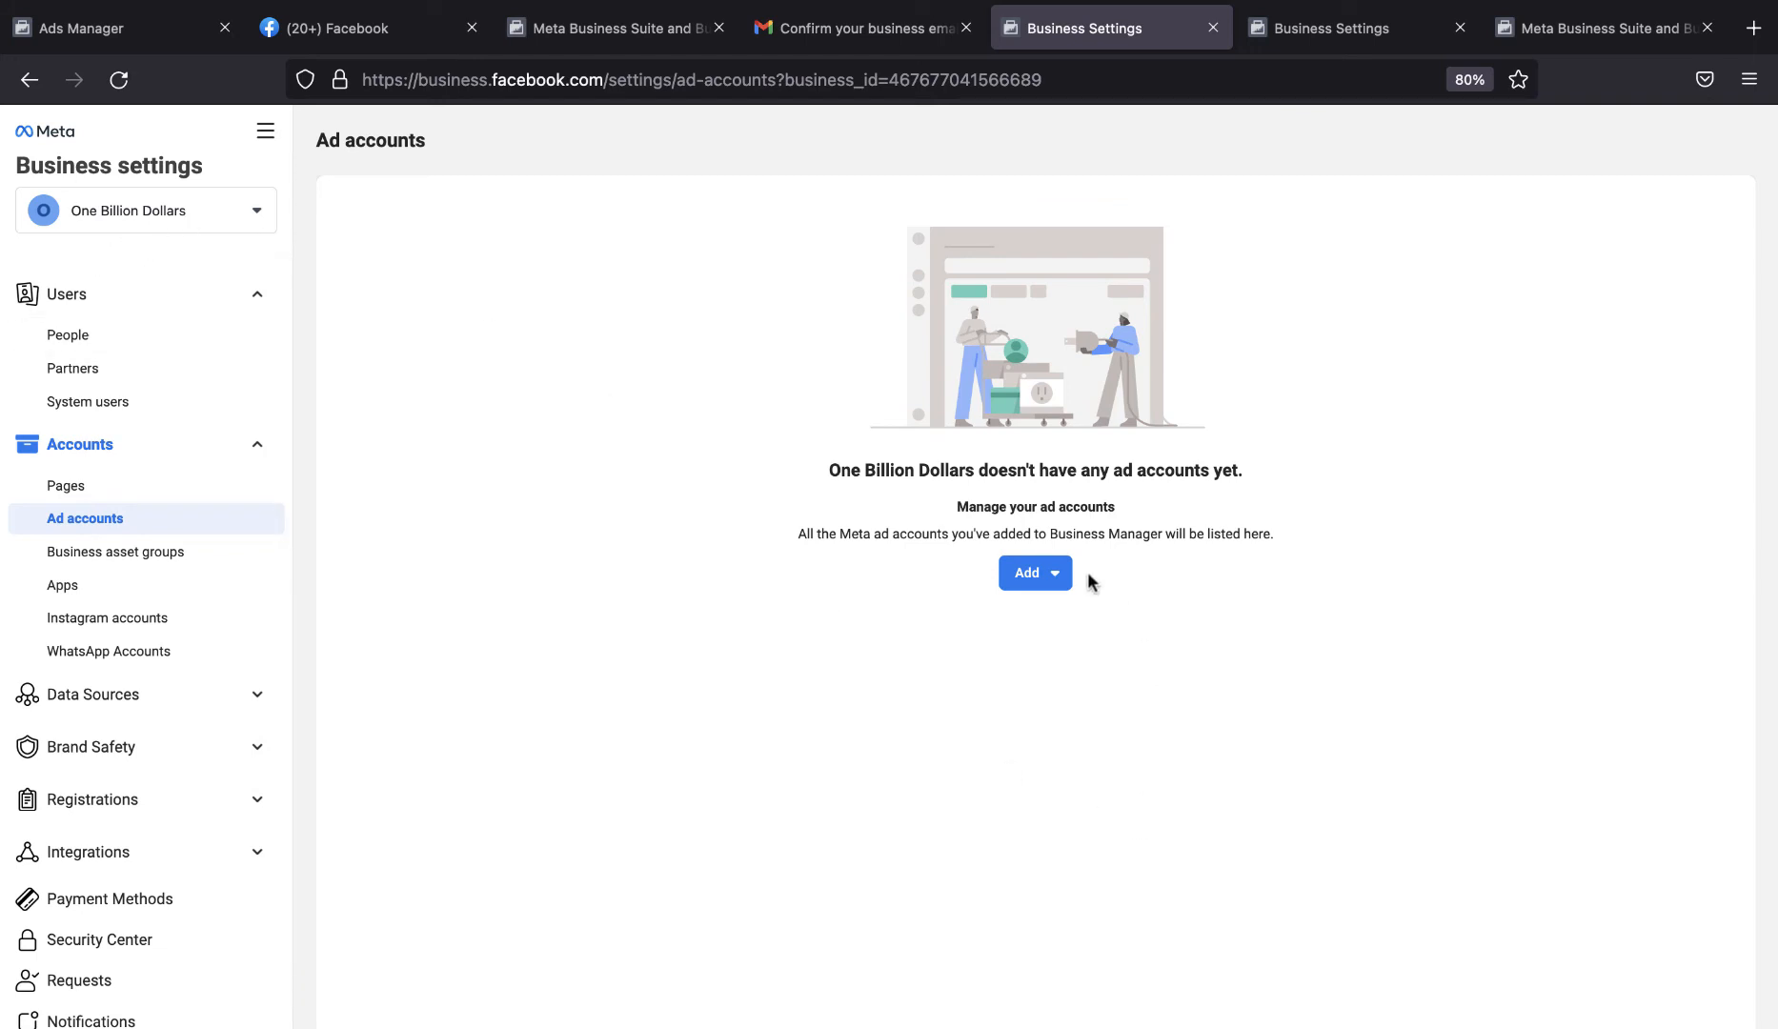
click(1046, 575)
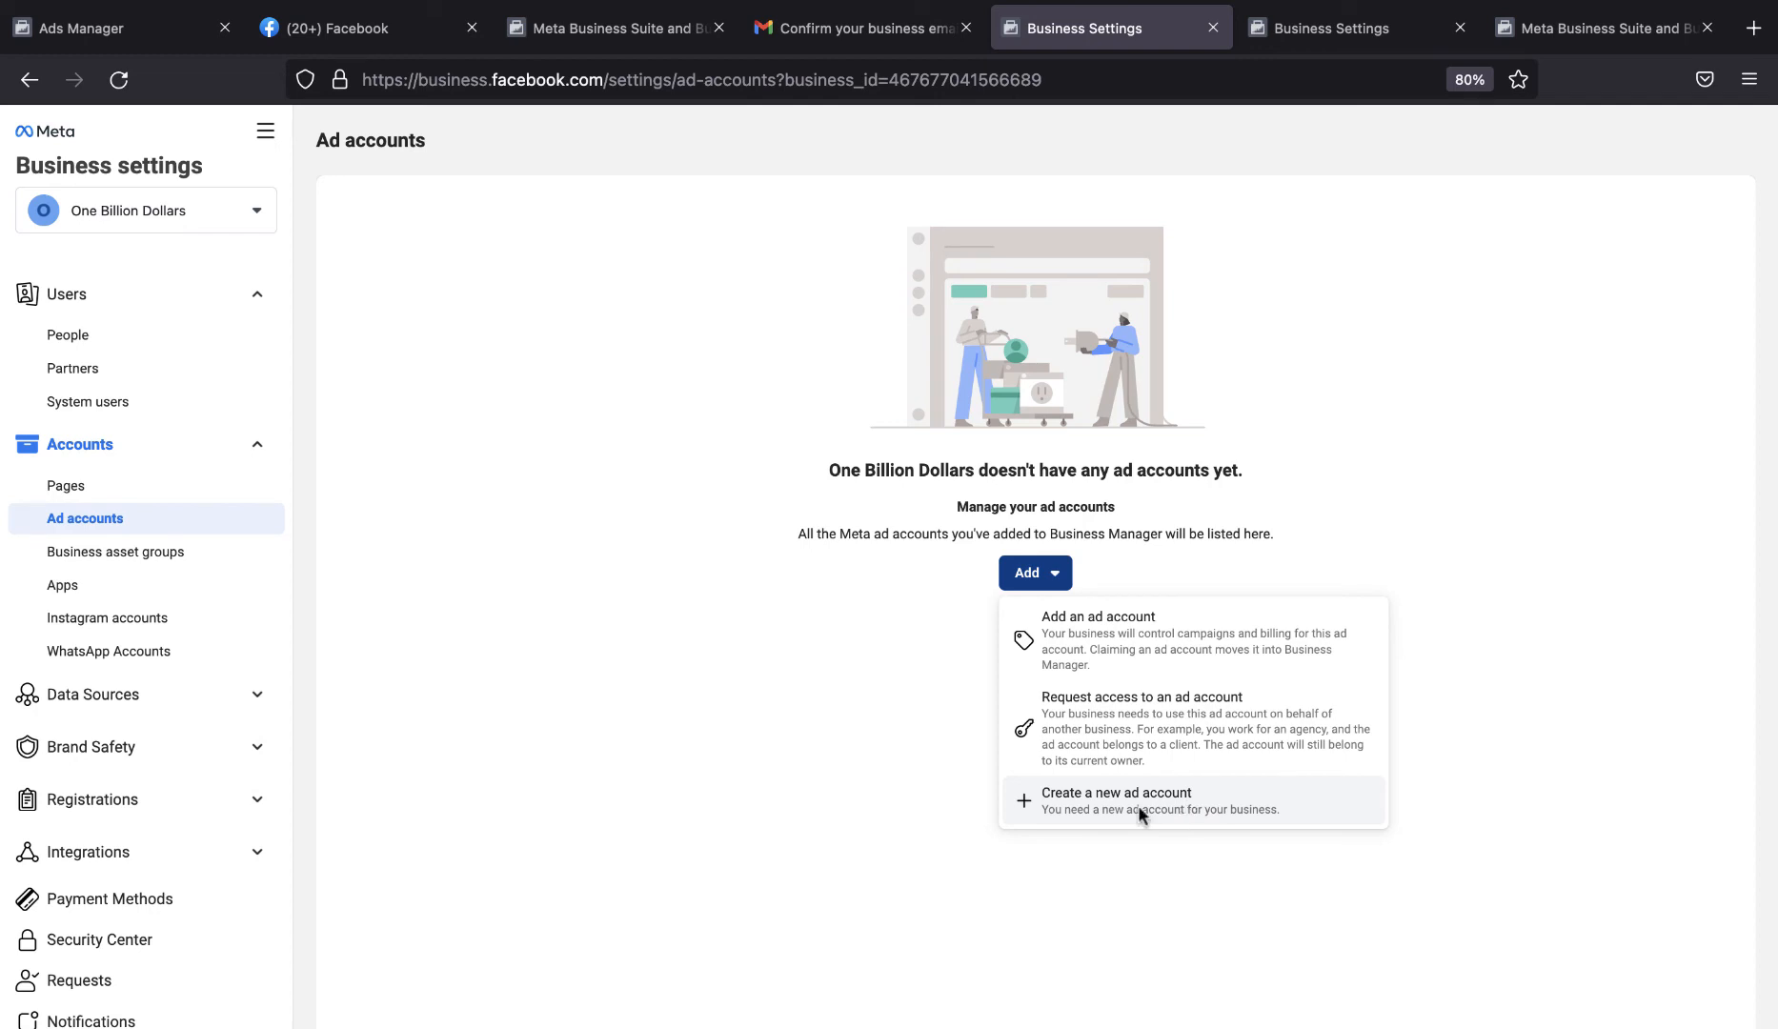
Return to the Ecom Business ad accounts and check which options for adding another ad account are available.
click(226, 204)
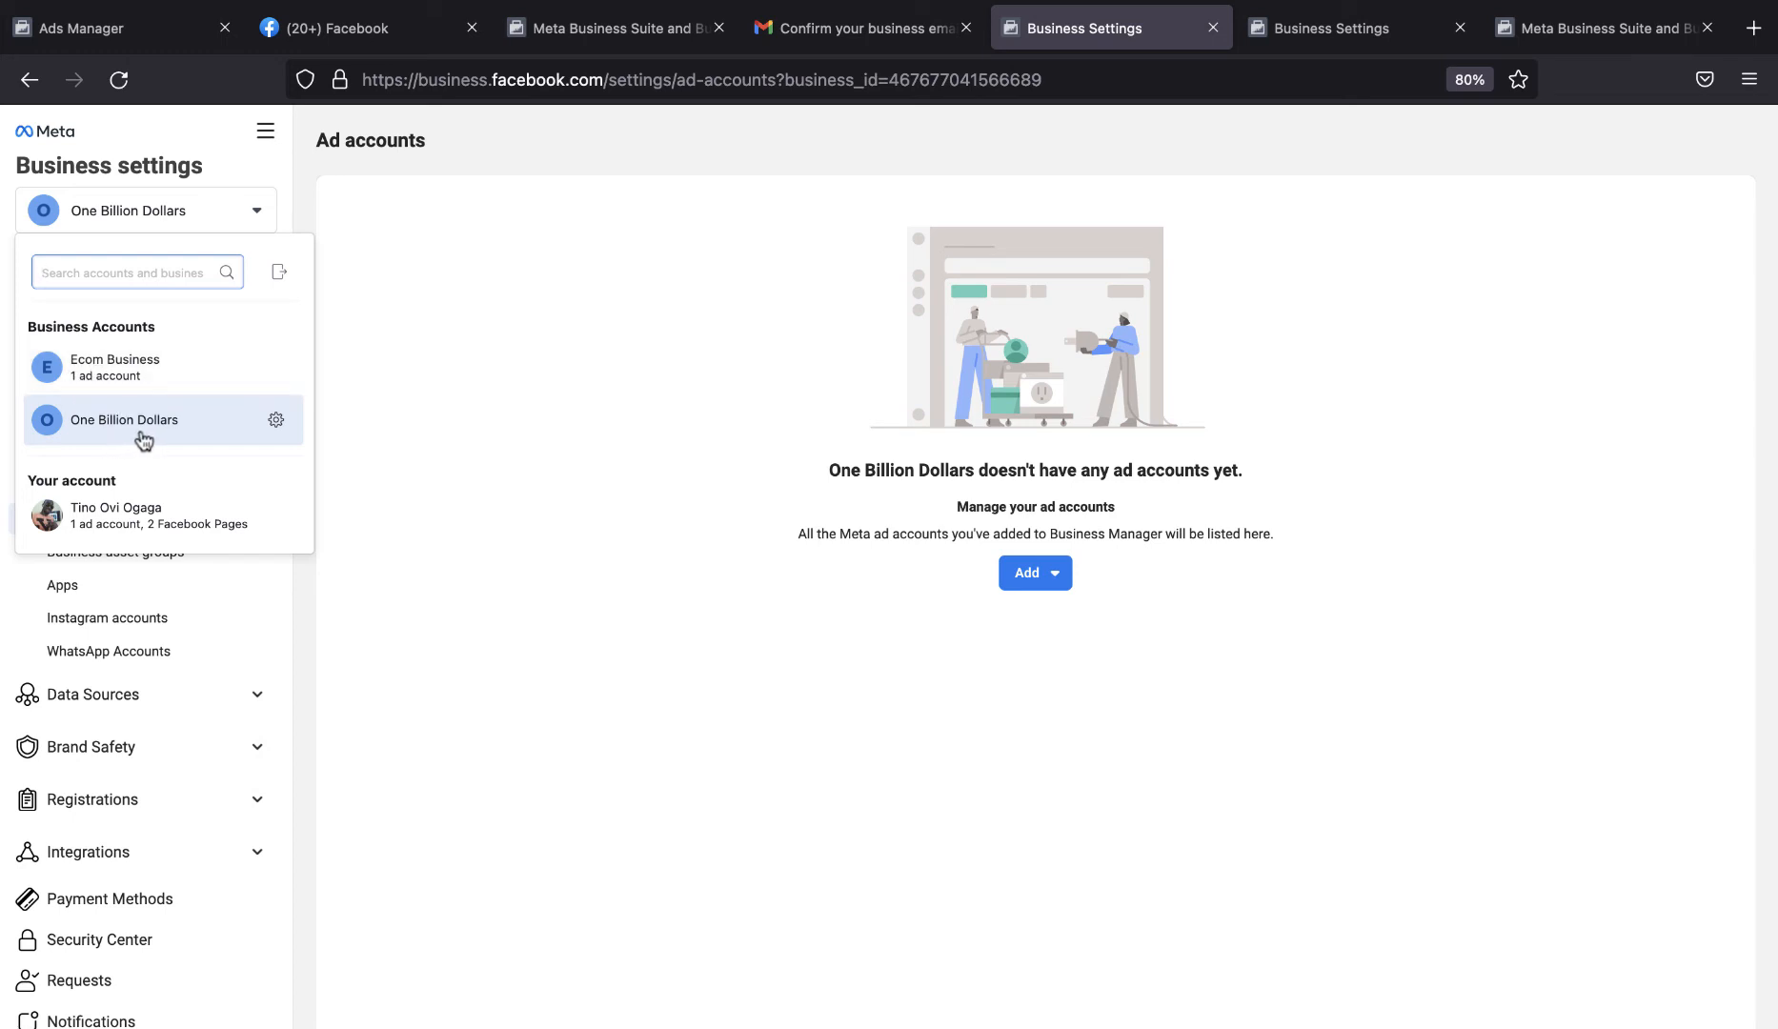
click(160, 378)
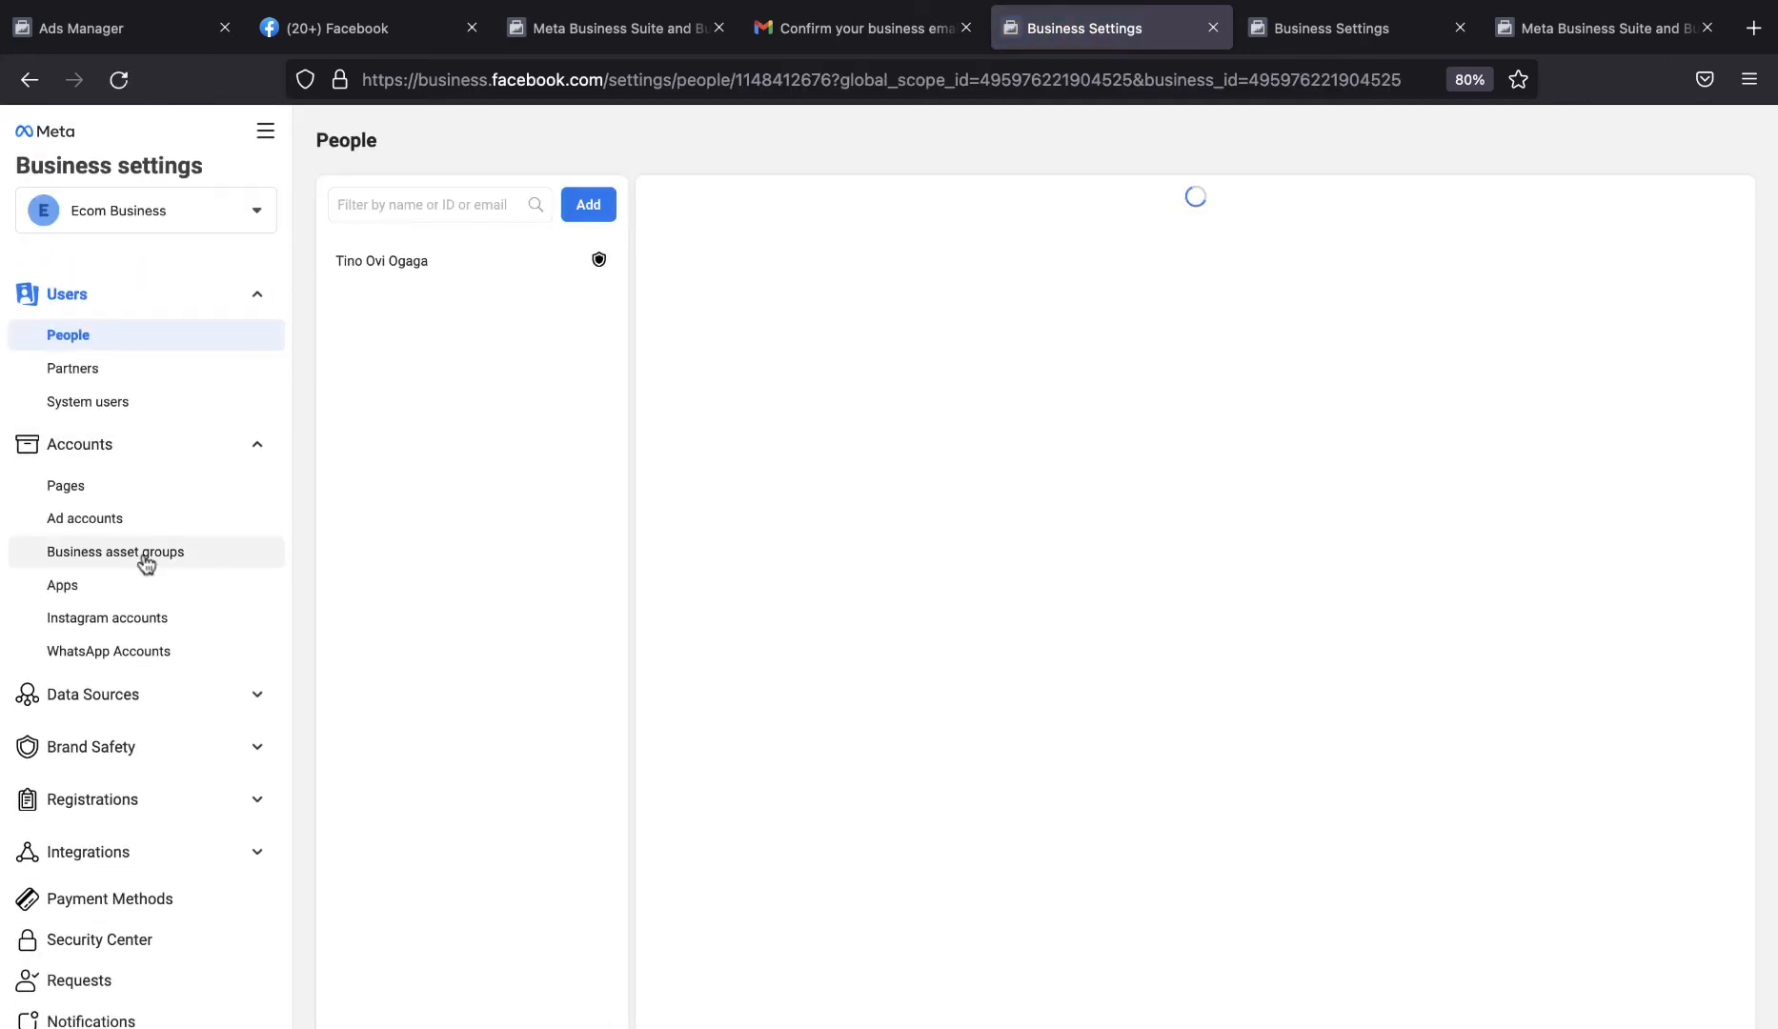
click(125, 530)
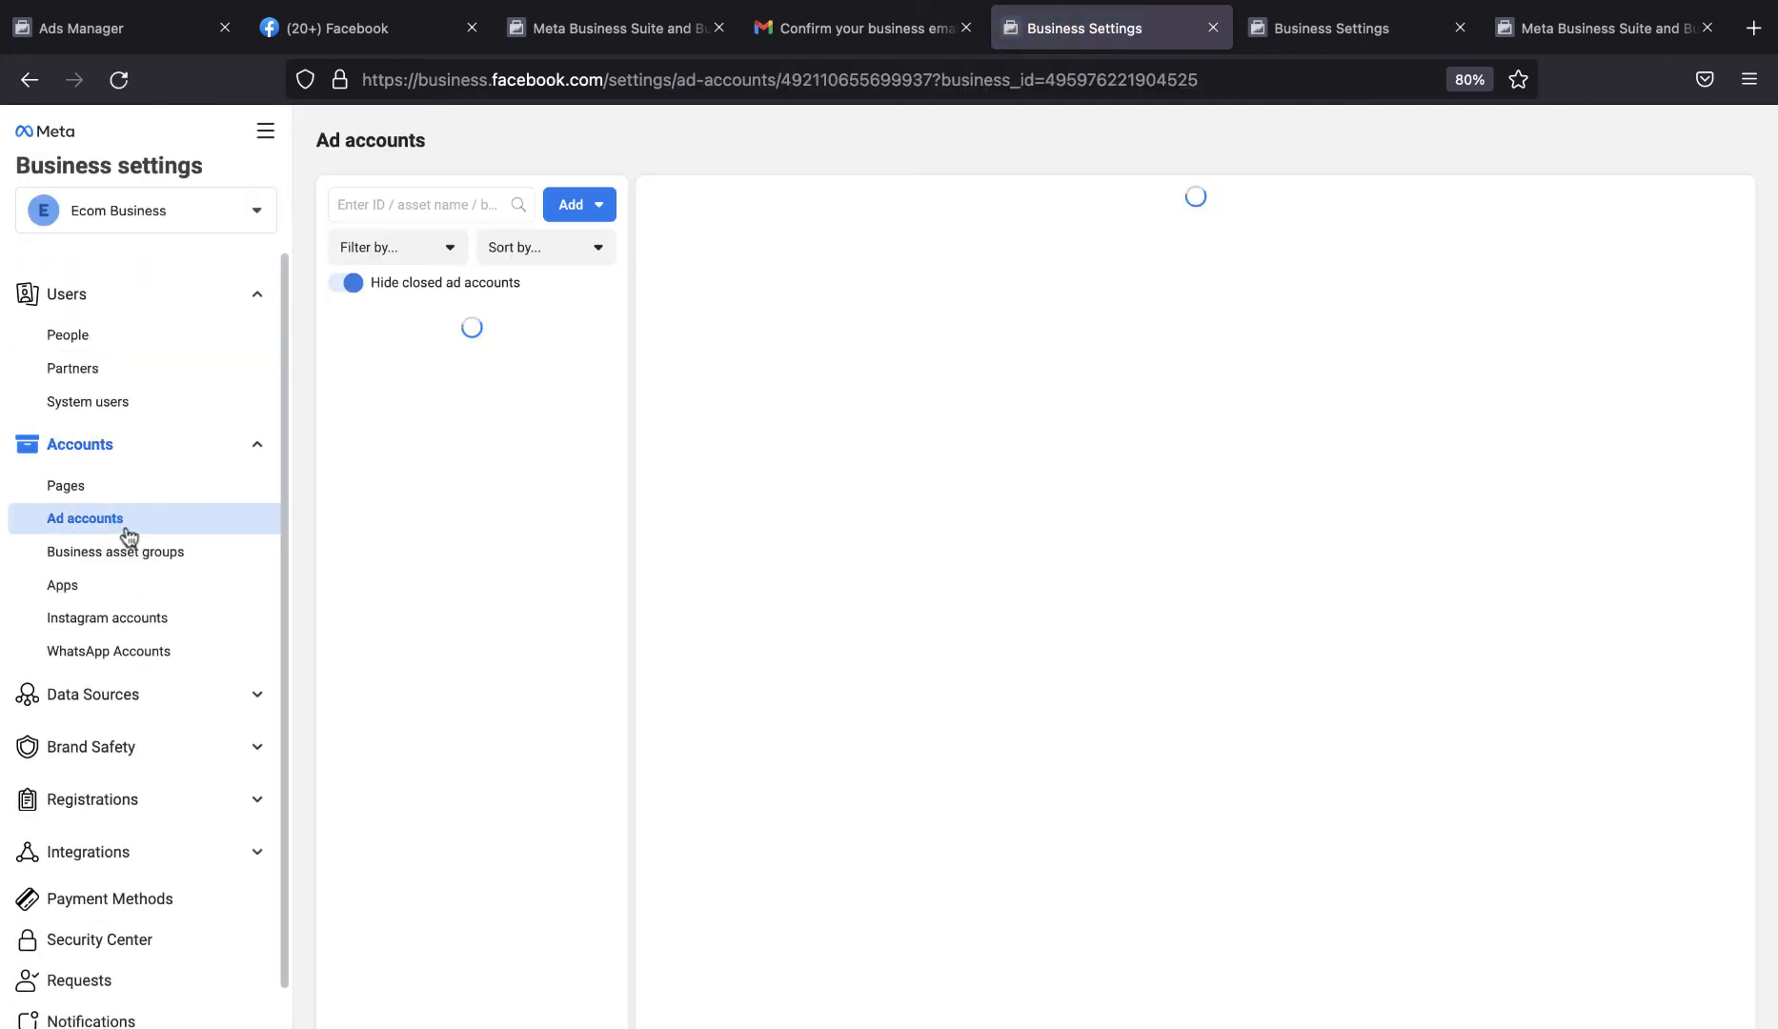
click(596, 209)
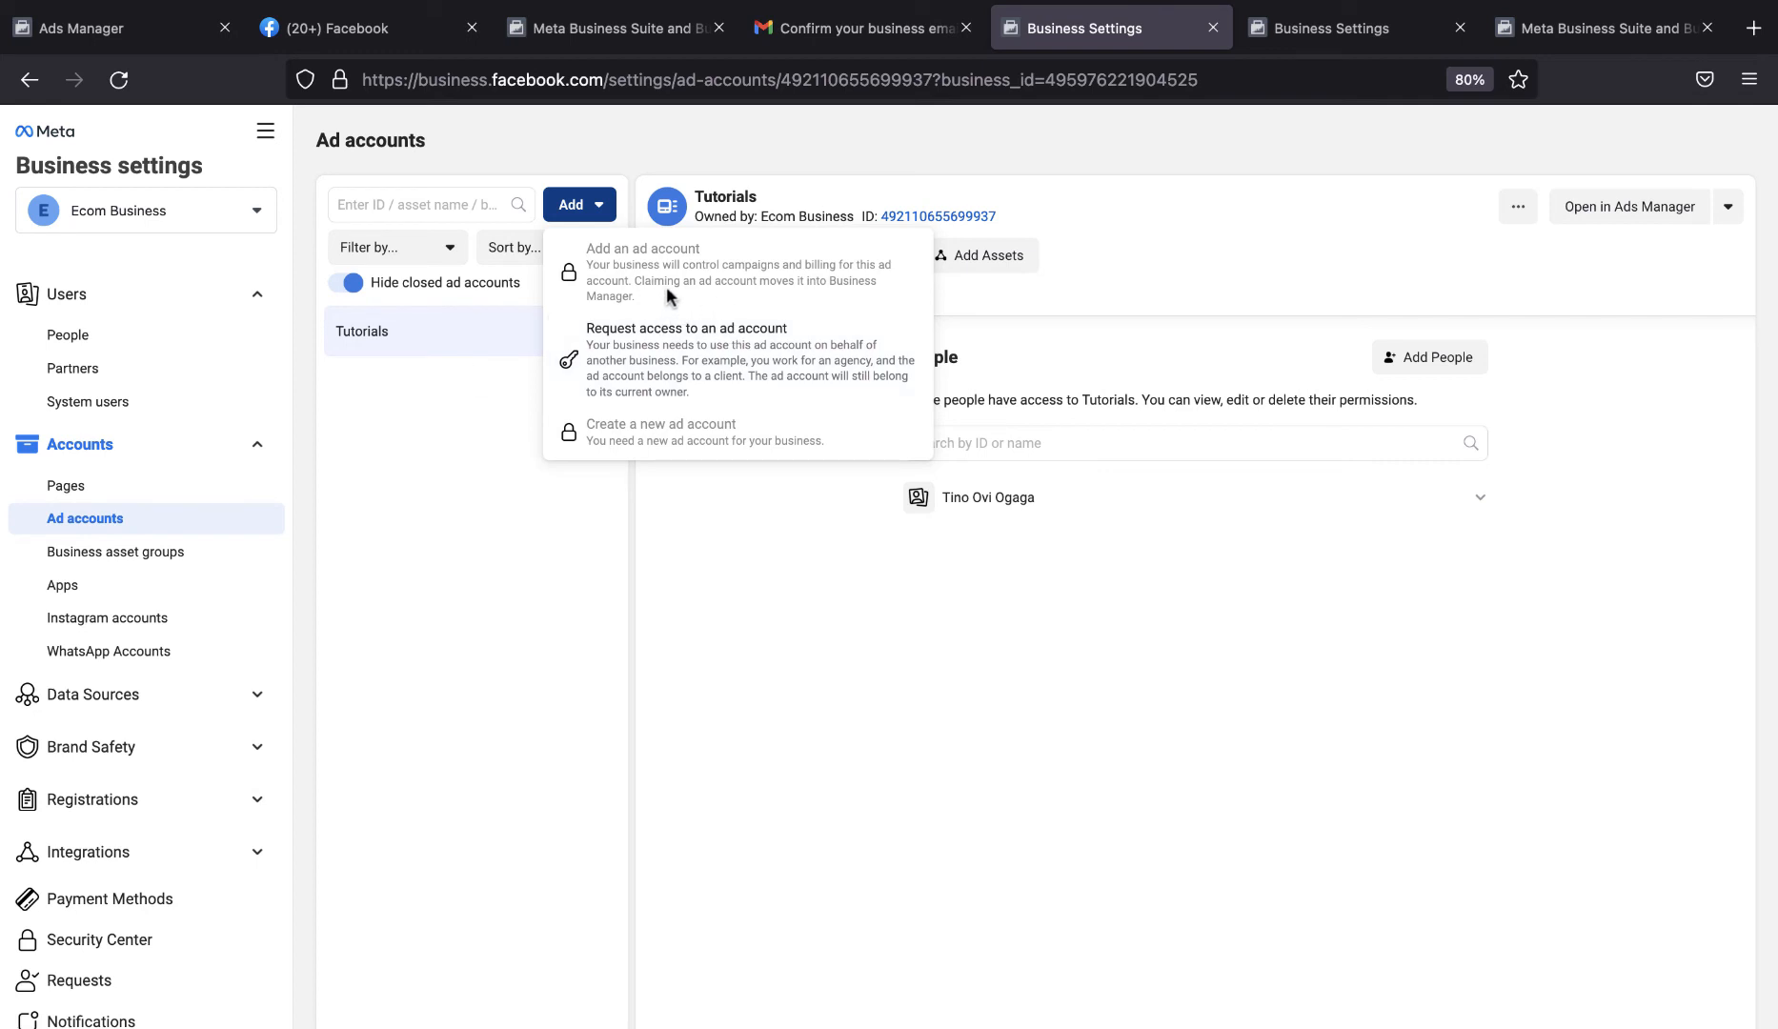
click(666, 500)
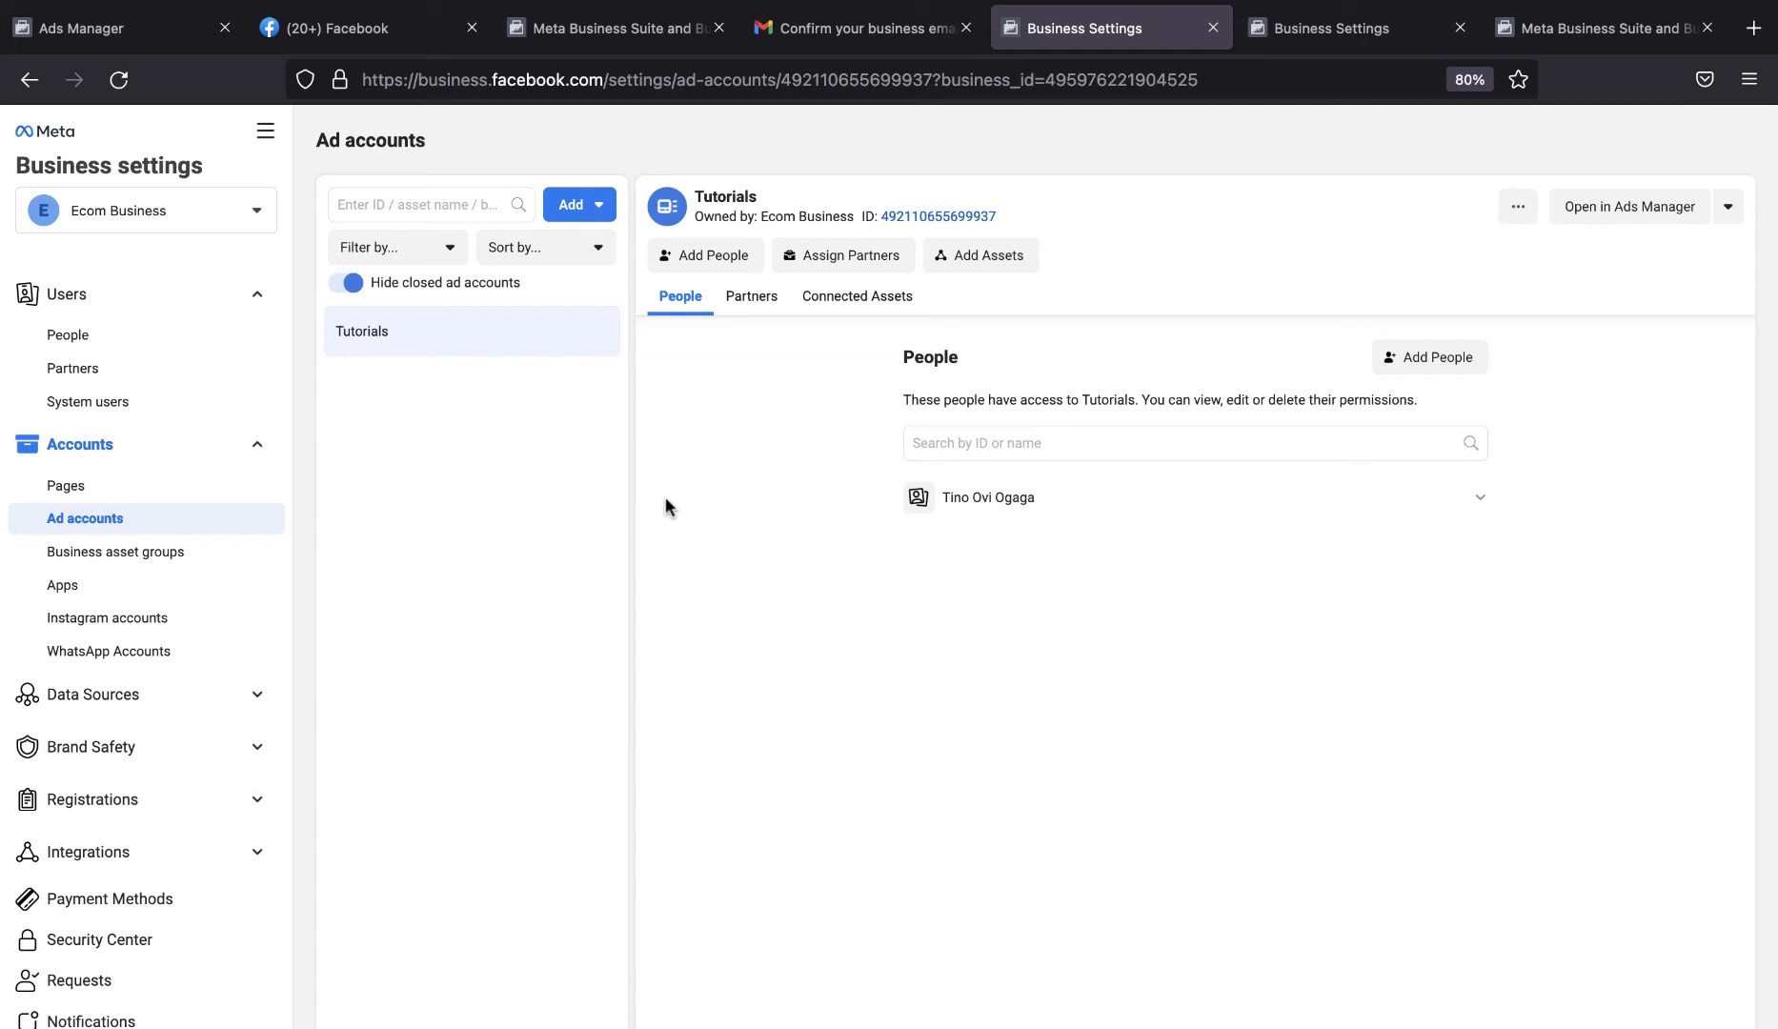
Start creating a new Page for Ecom Business with the Brand or product category.
click(169, 496)
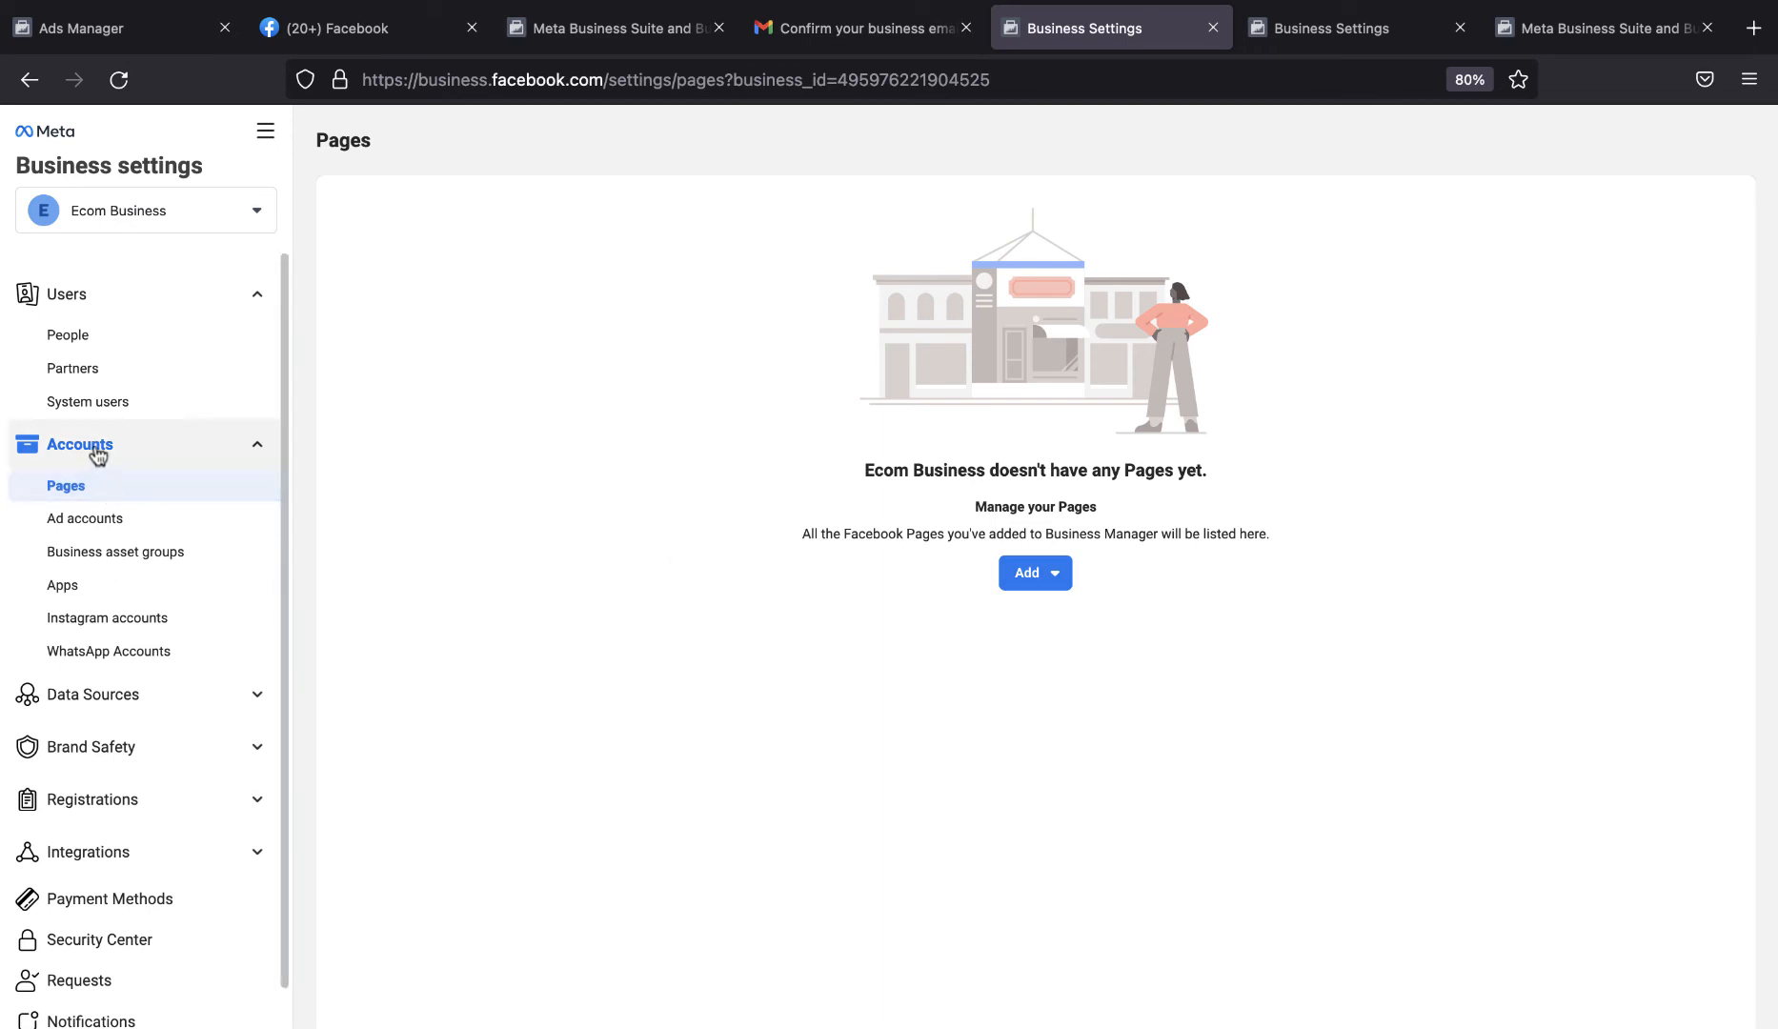
click(1046, 578)
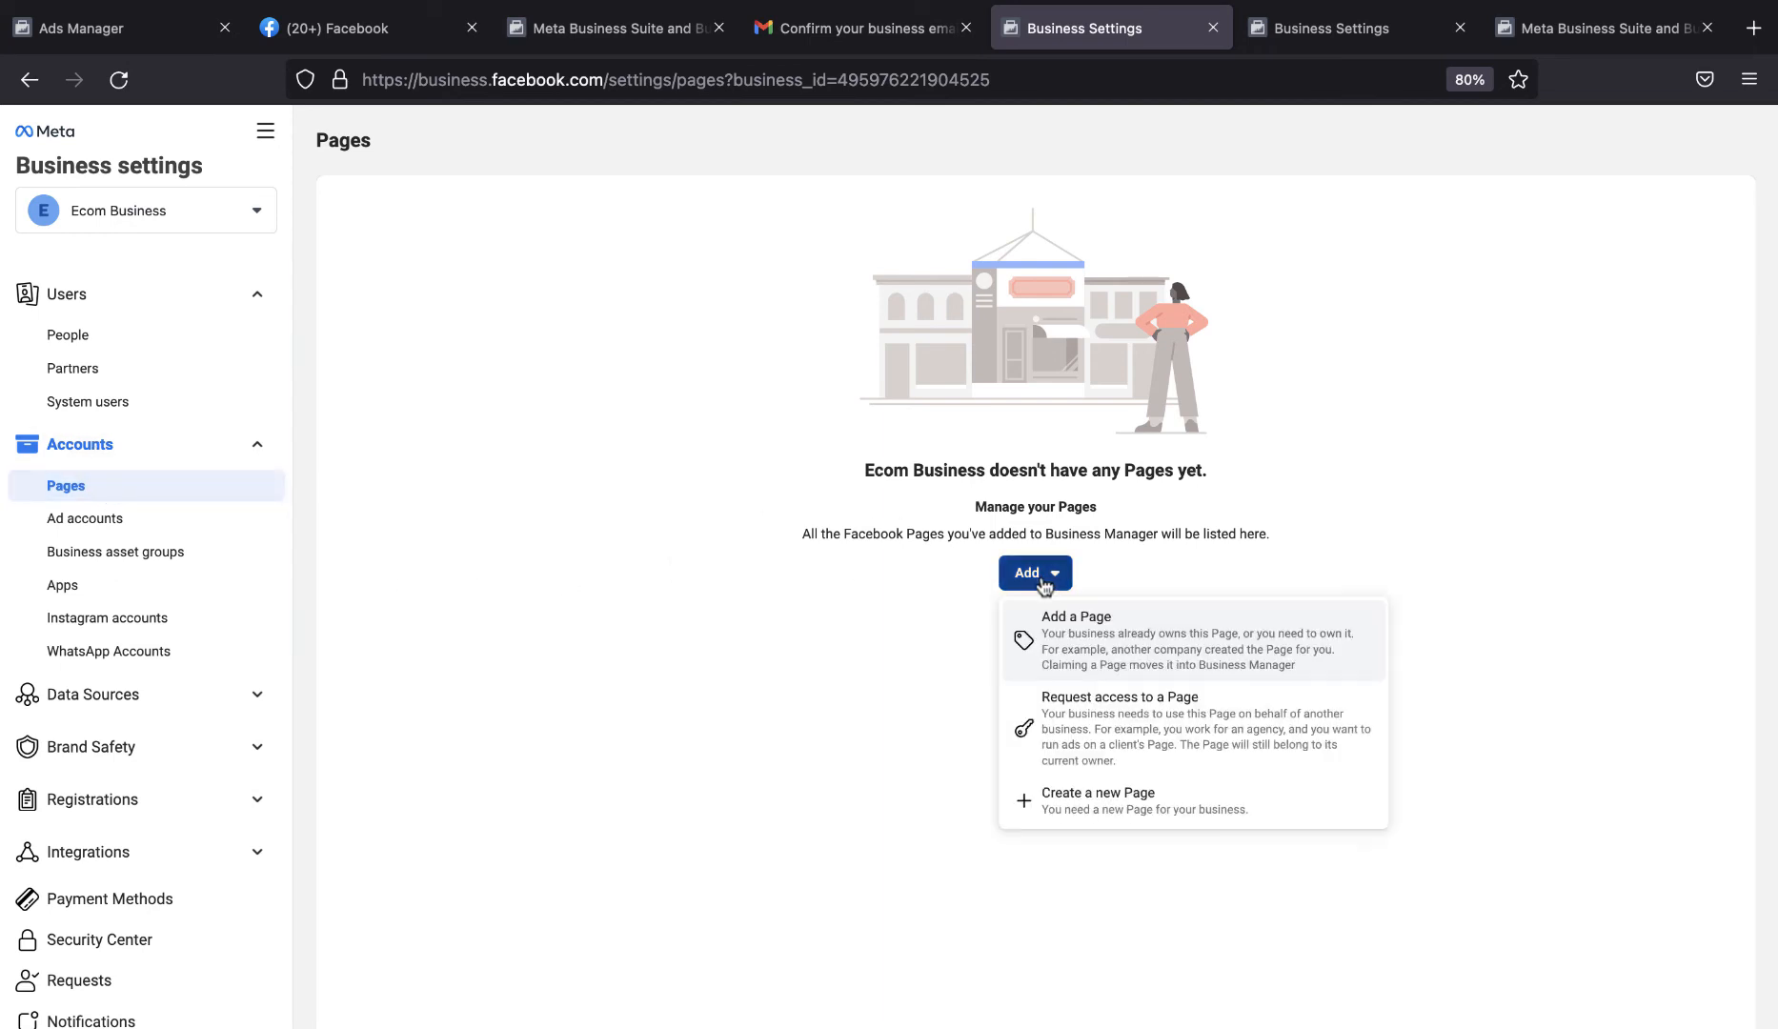
click(1122, 803)
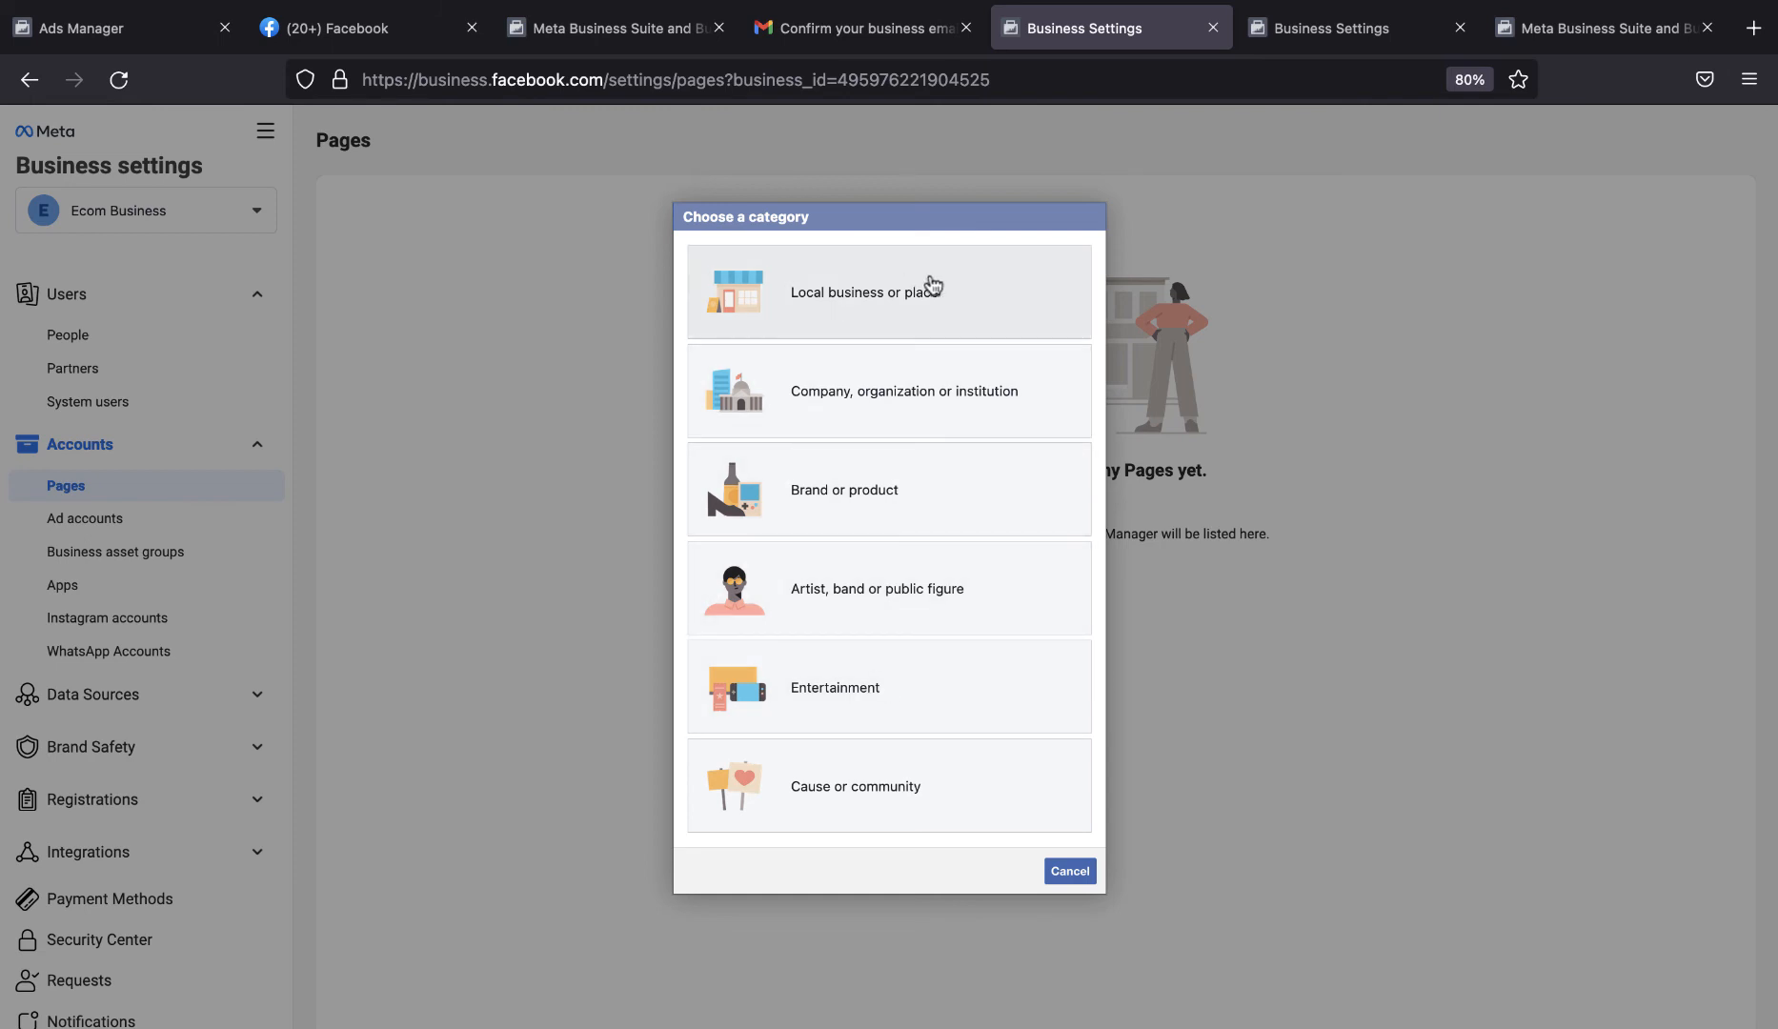
click(849, 489)
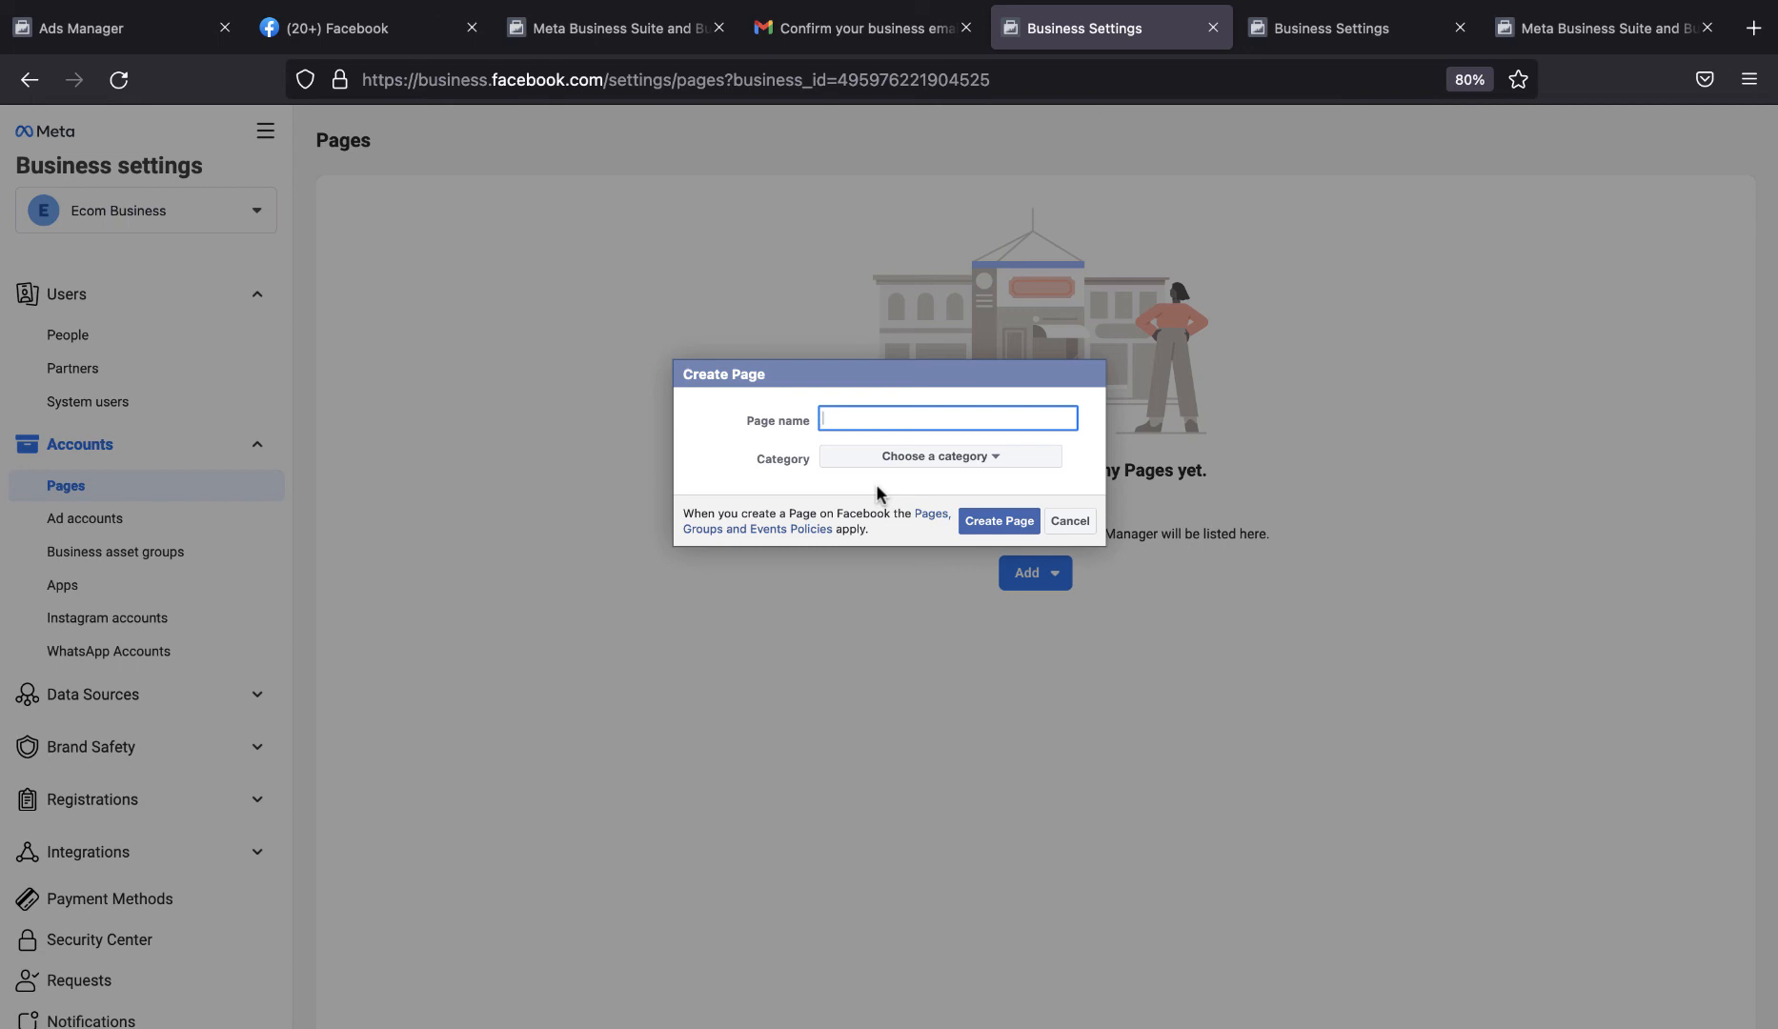
Name the new Page Discount Arena, set its category to Brand and create it.
text(B)
key(BackSpace)
text(Discount Arena)
click(951, 457)
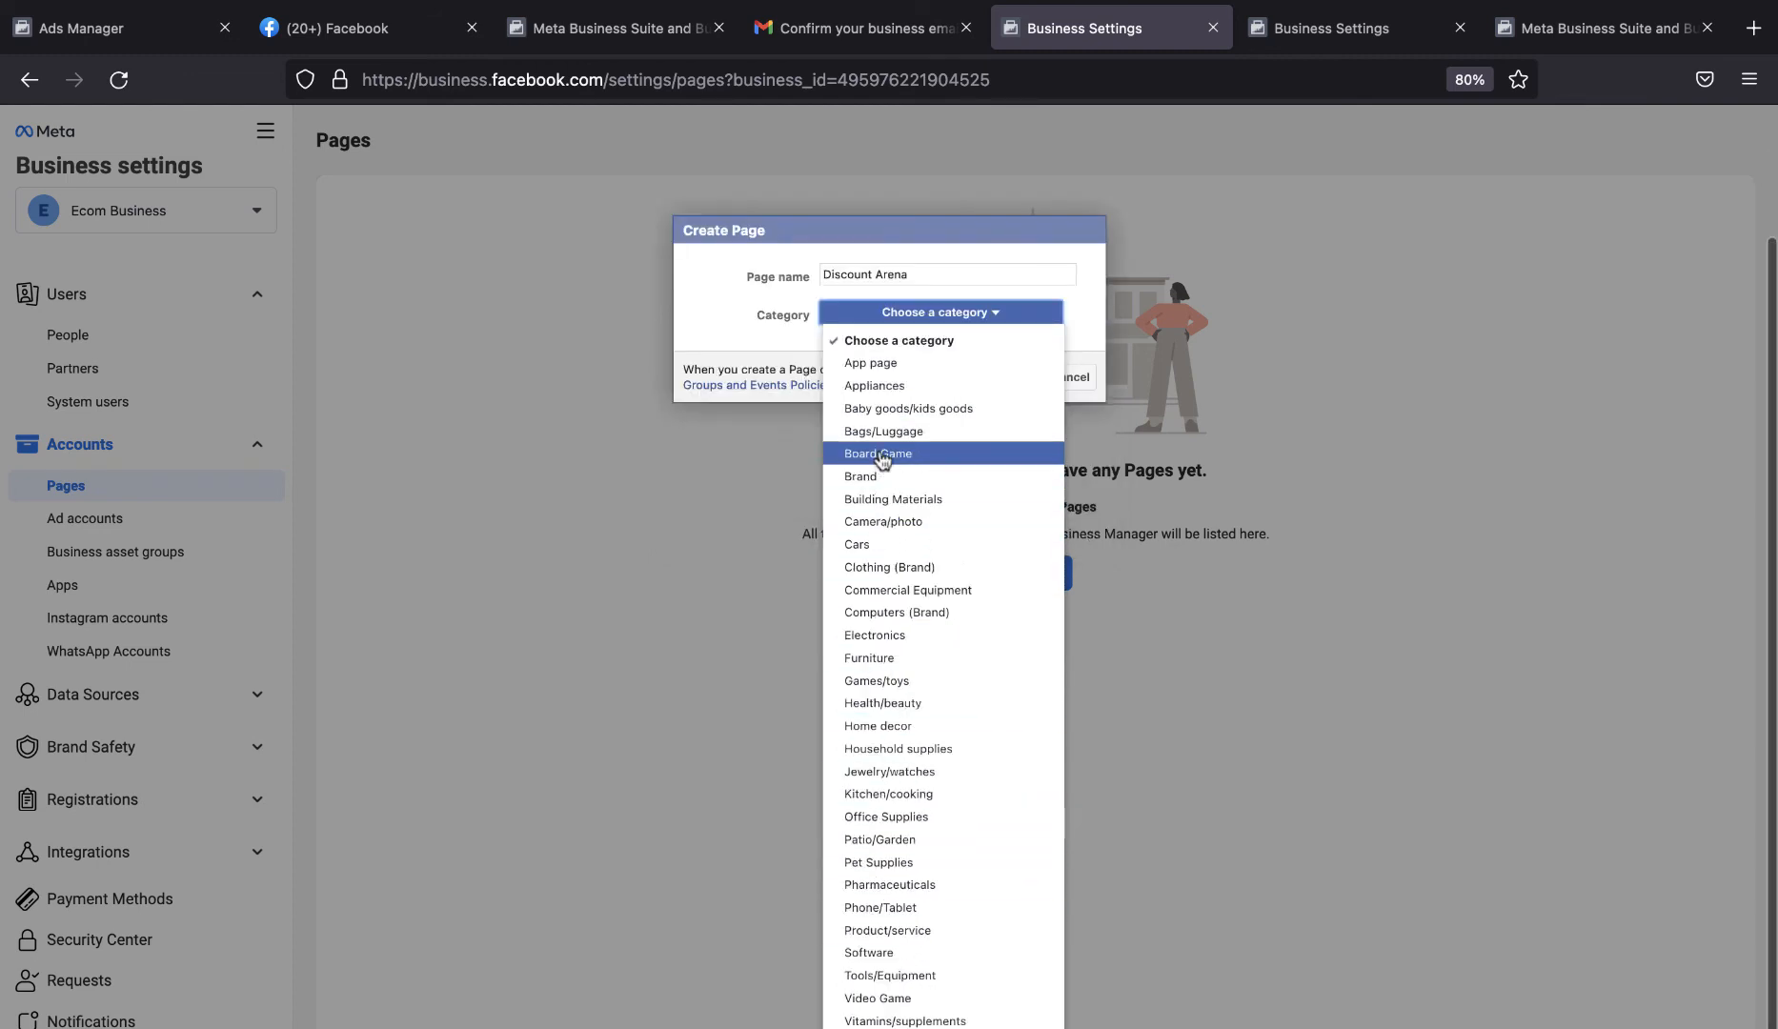
click(881, 476)
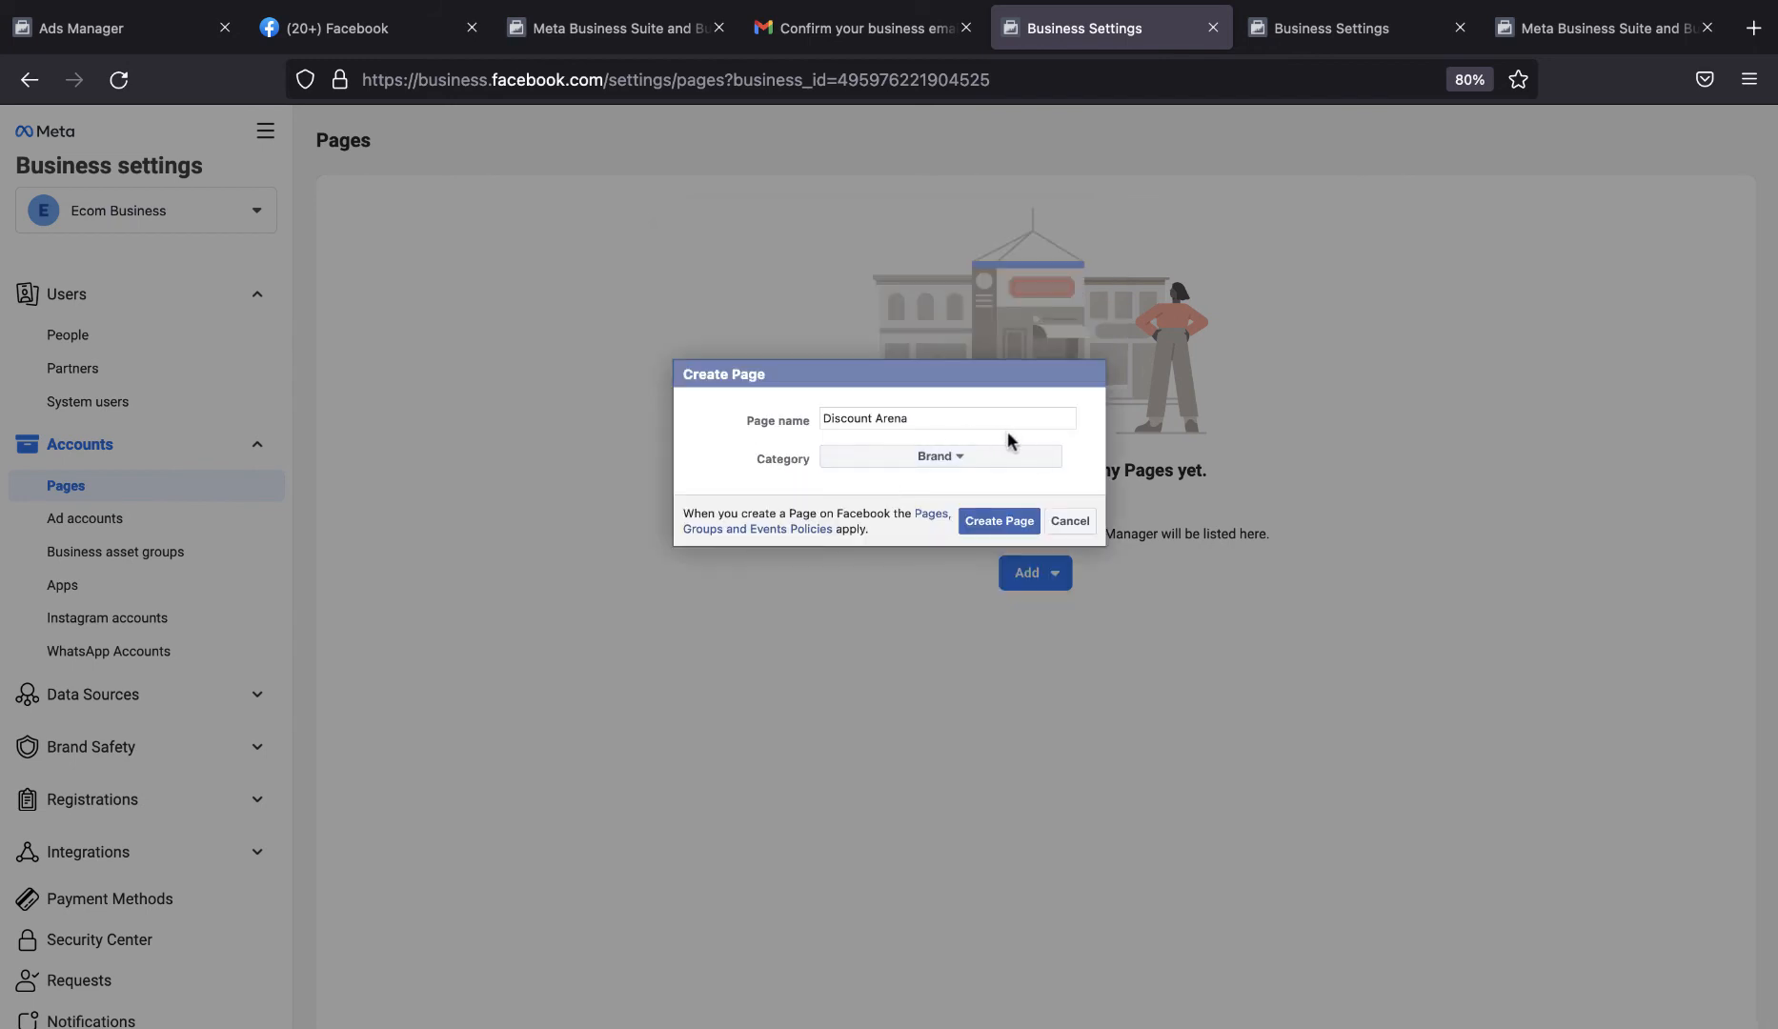
click(1001, 522)
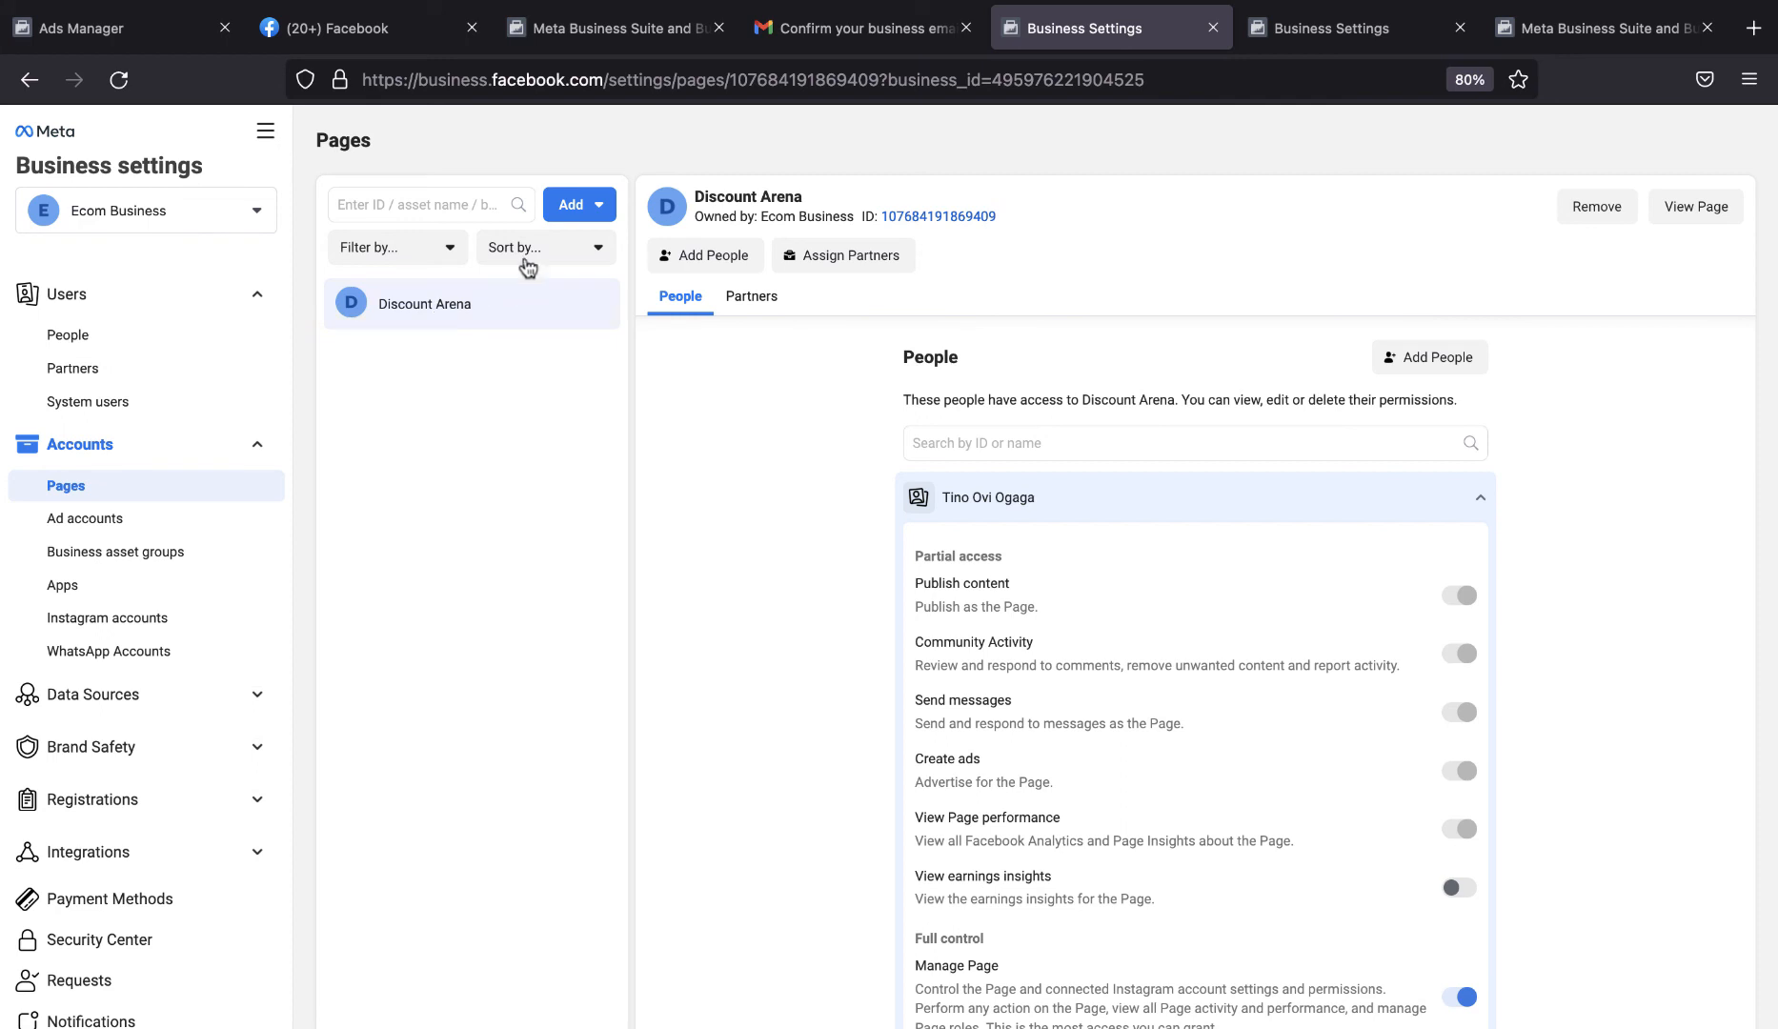
Review the options for adding another Page and open Ads Manager from the full list of business tools.
click(589, 210)
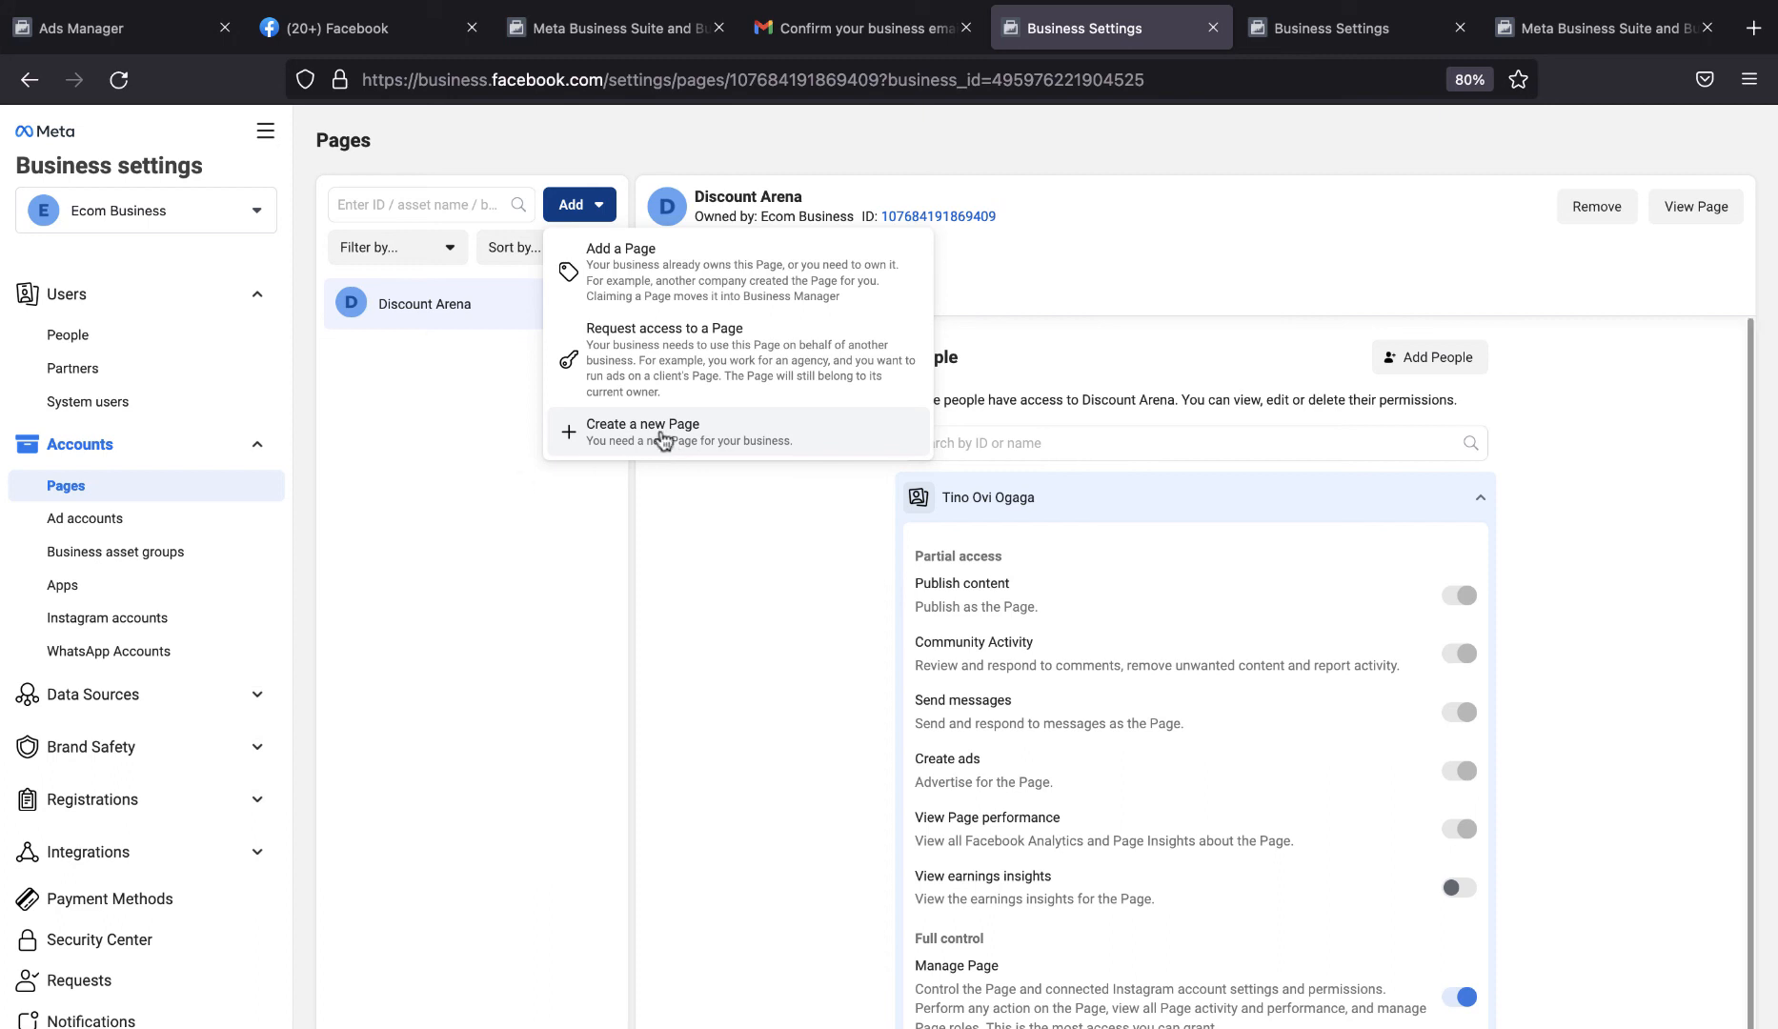
click(467, 448)
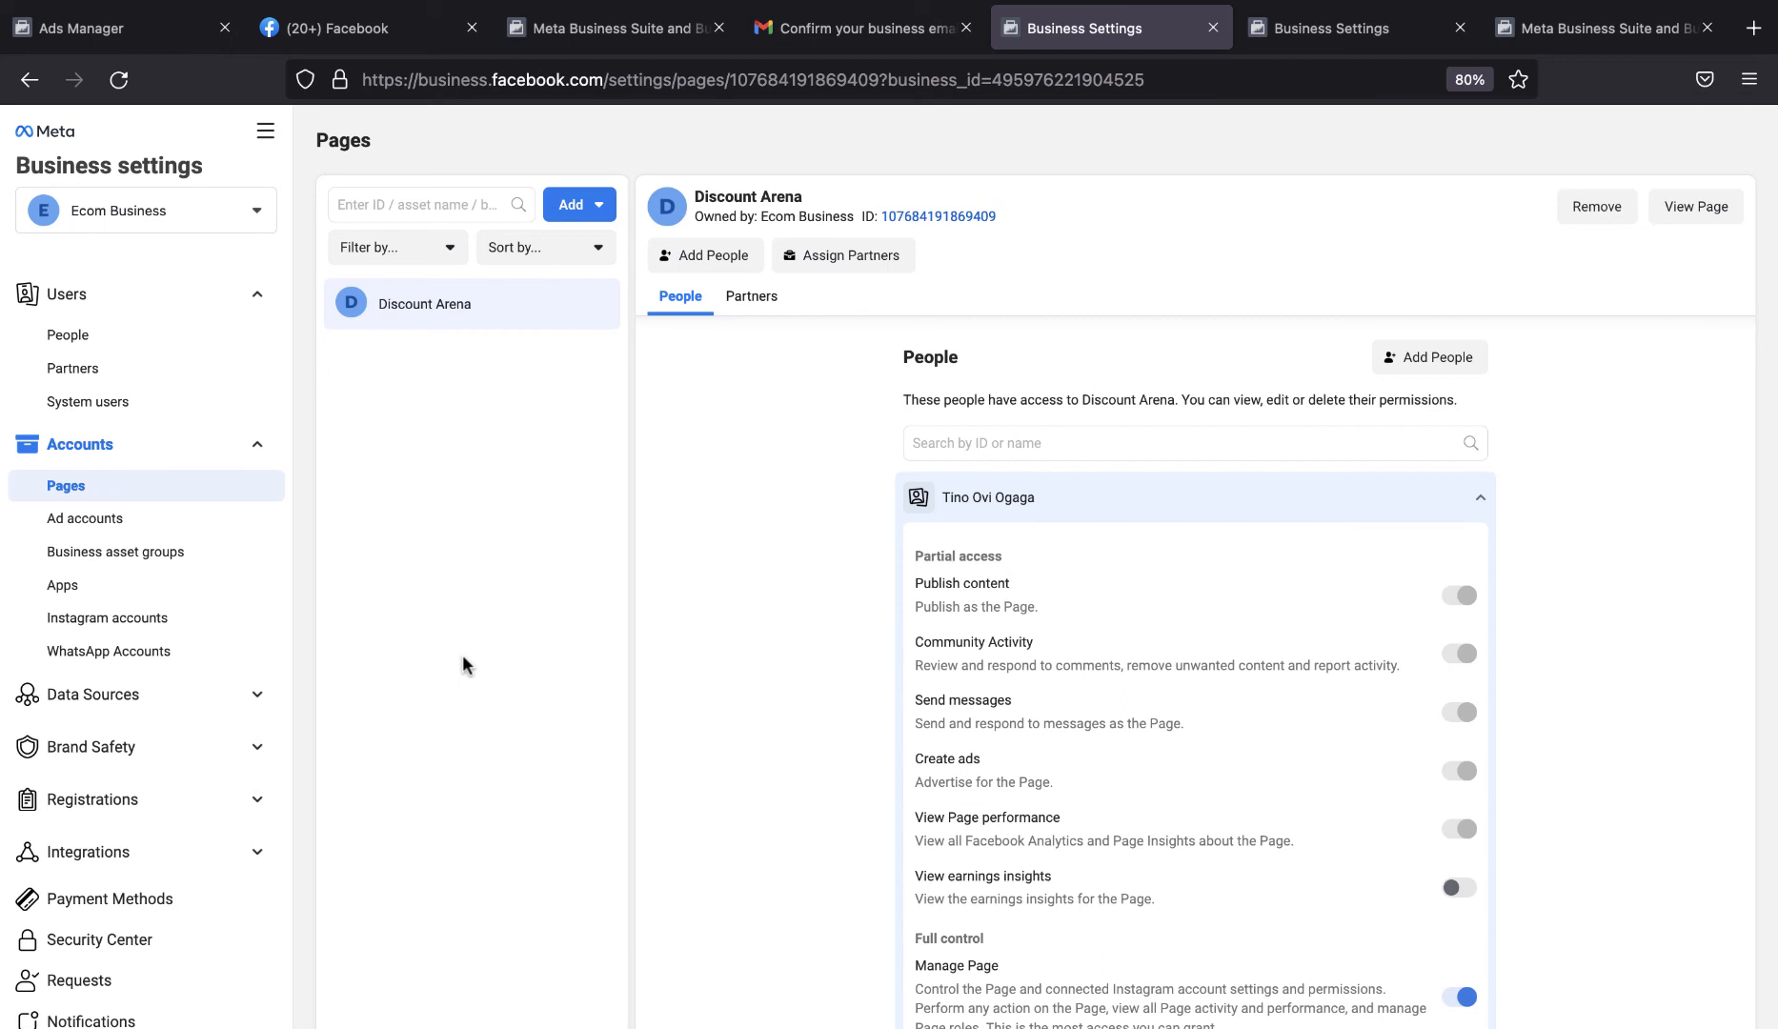
click(266, 134)
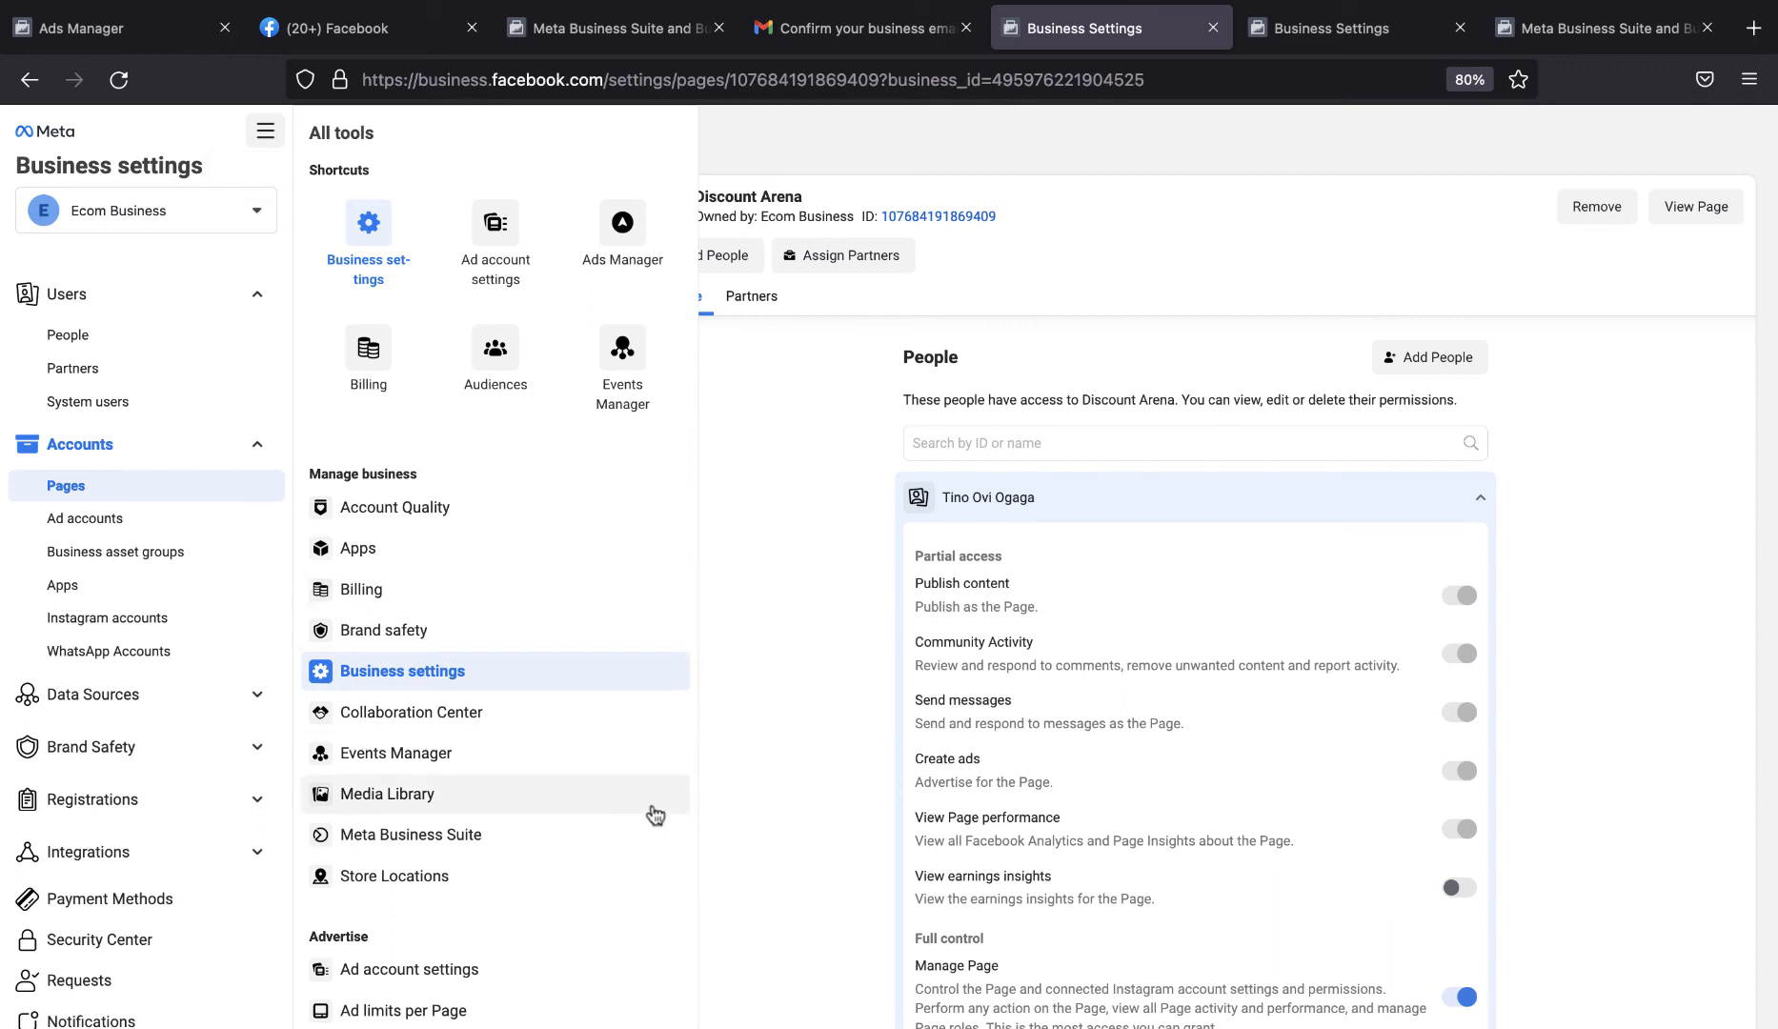
scroll(613, 900, down, 1)
scroll(613, 899, up, 1)
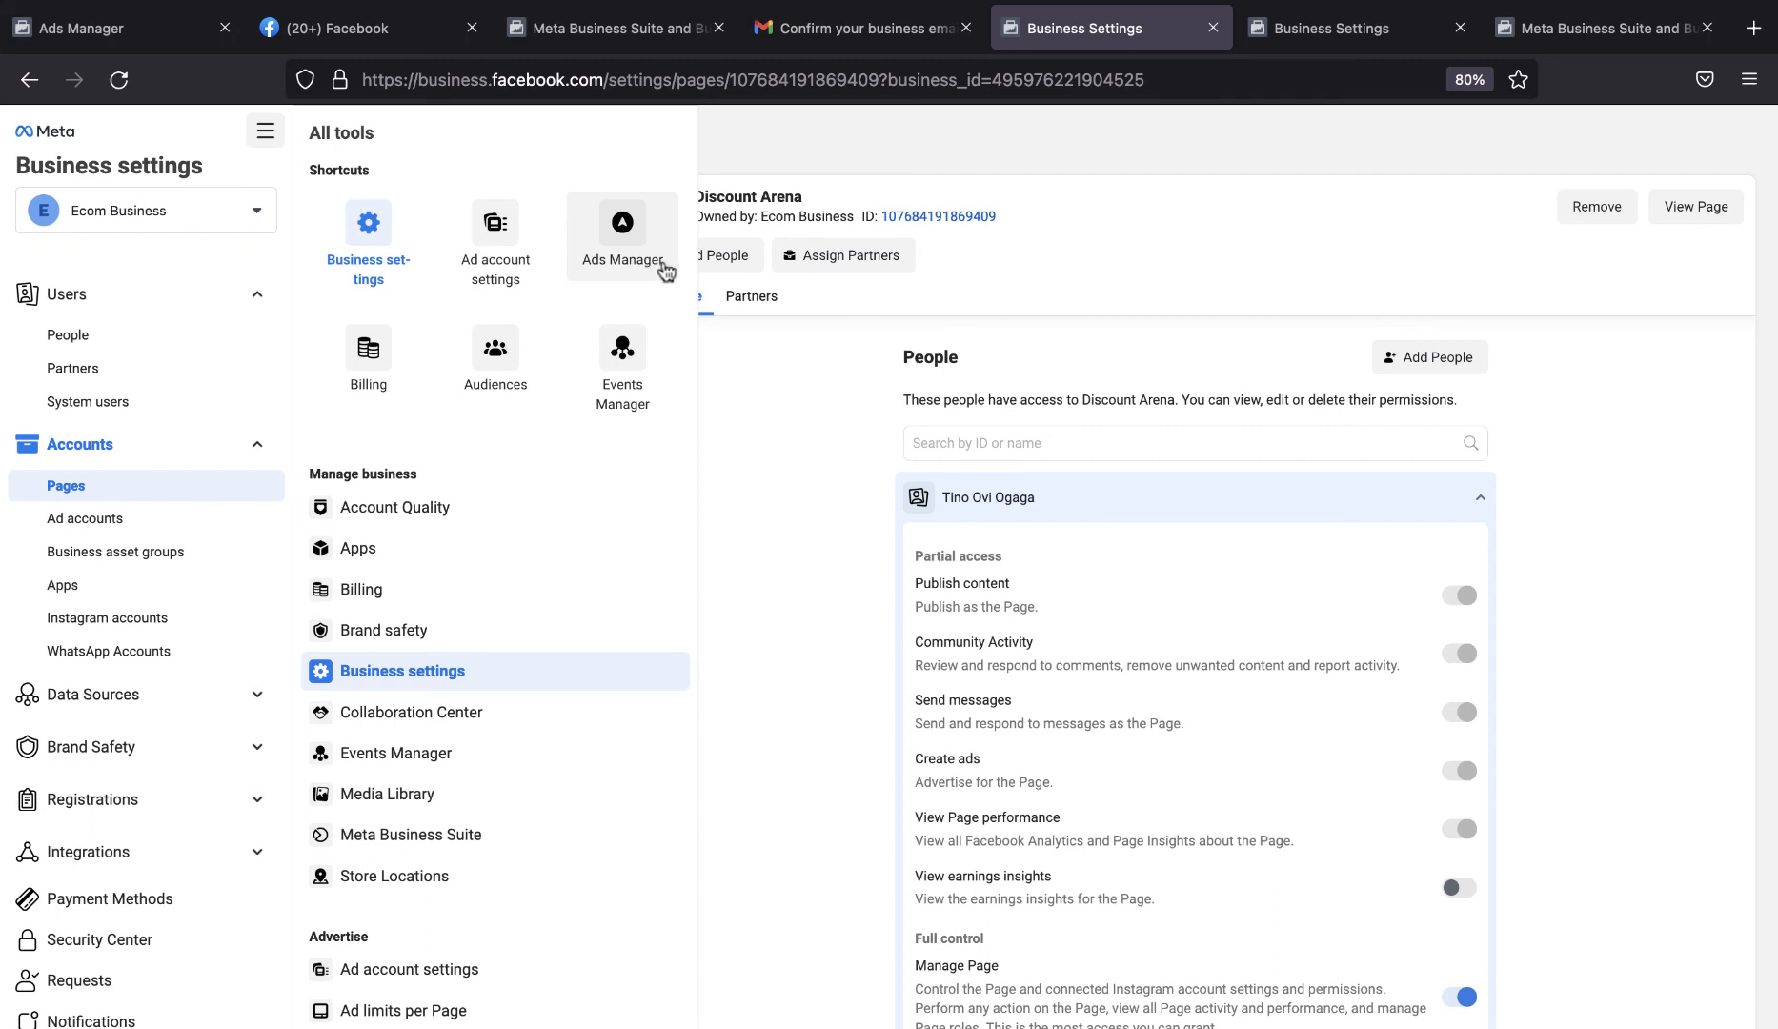
click(640, 245)
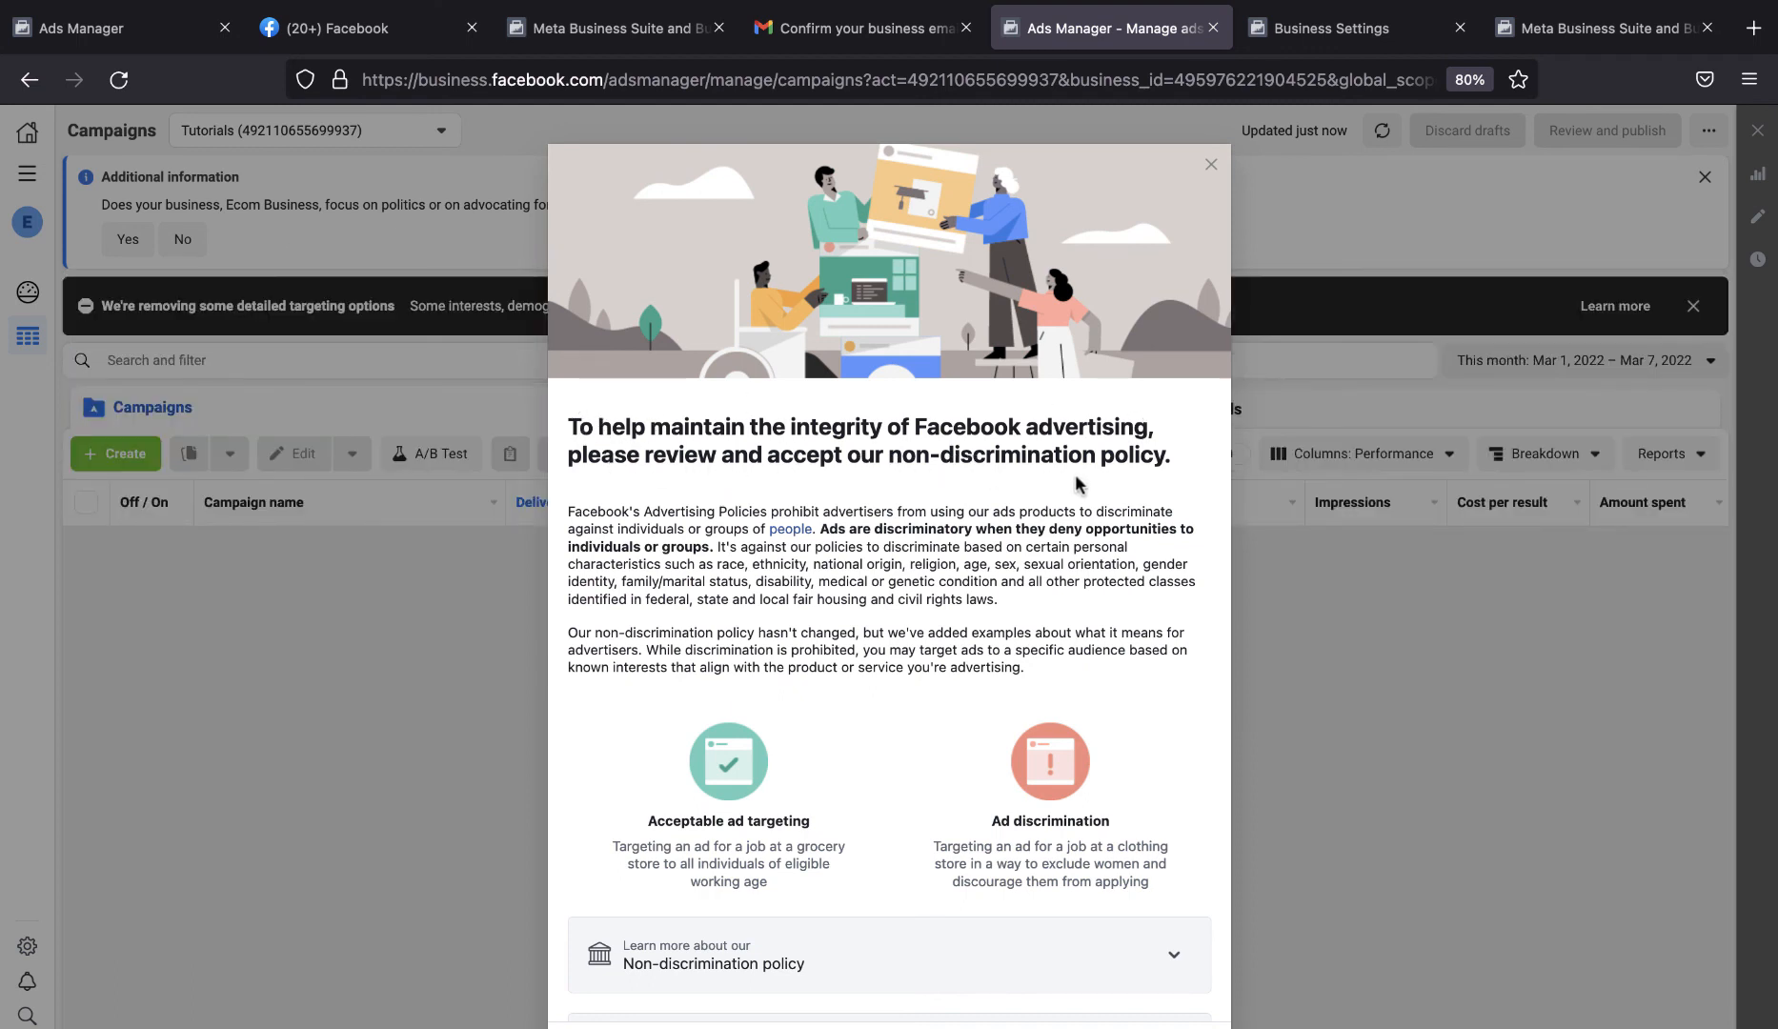
Accept the non-discrimination policy and clear the Campaigns notices, answering No to the question about politics or national issues.
scroll(1008, 654, down, 3)
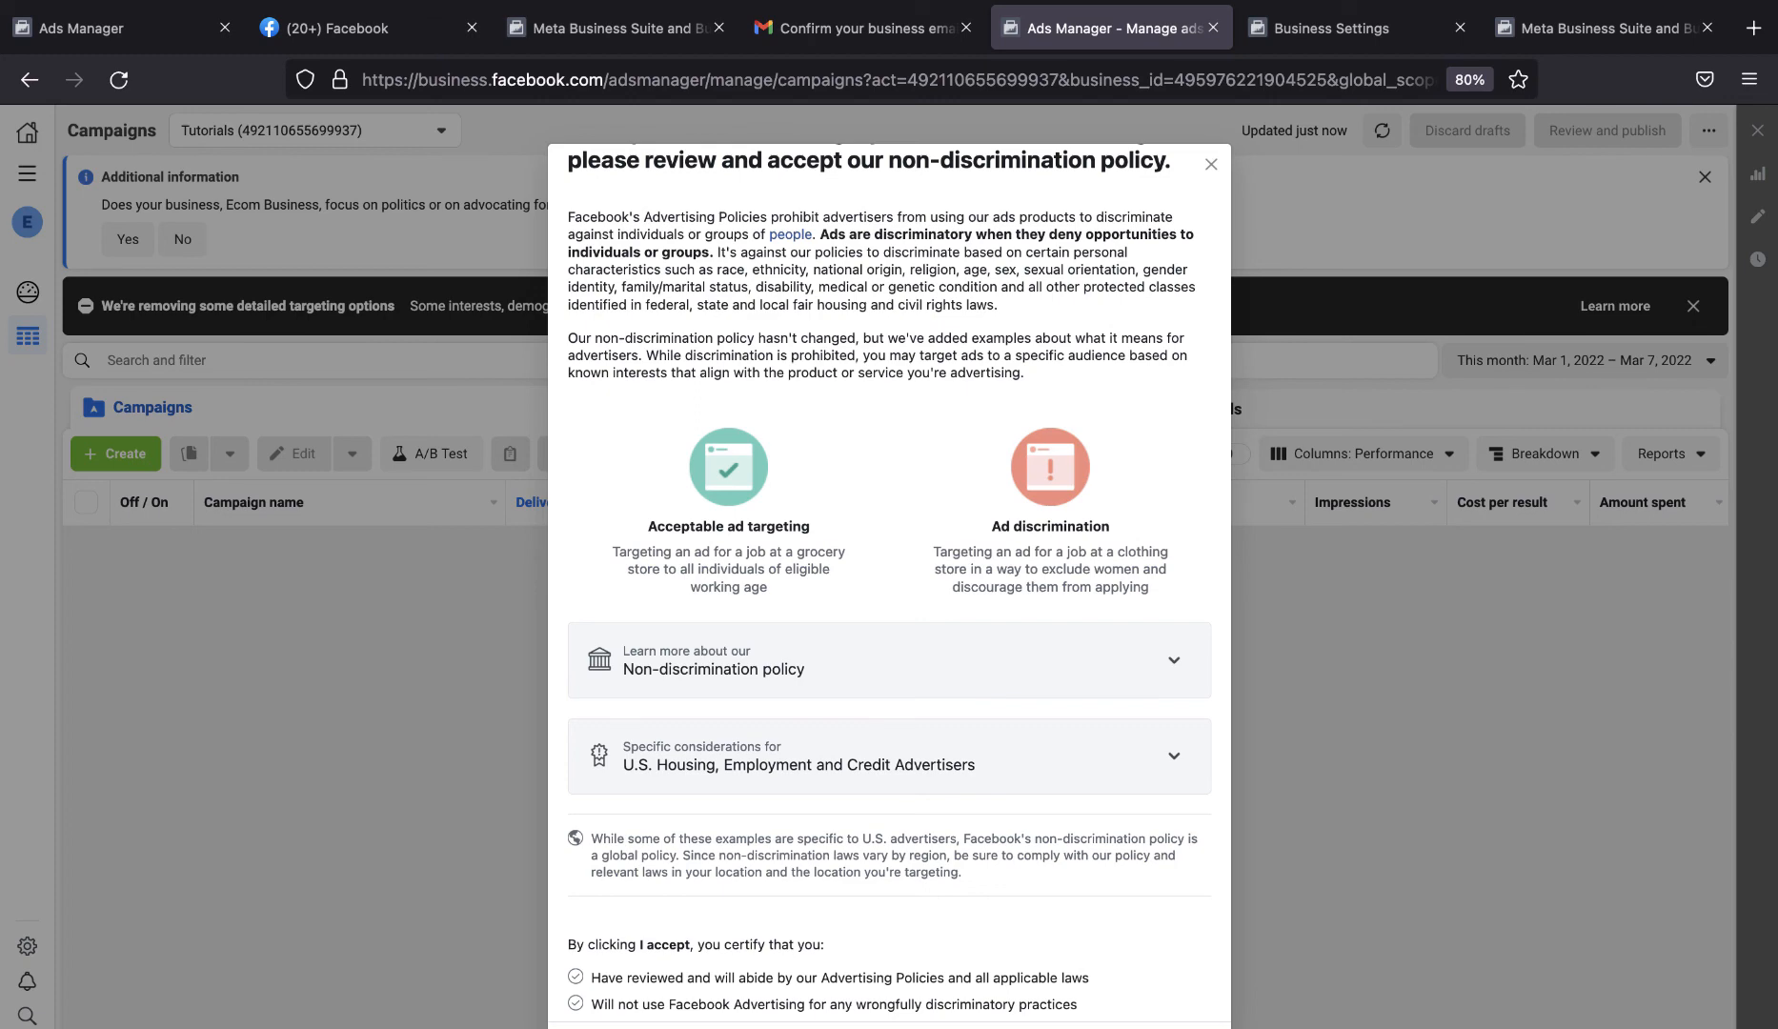
click(1141, 566)
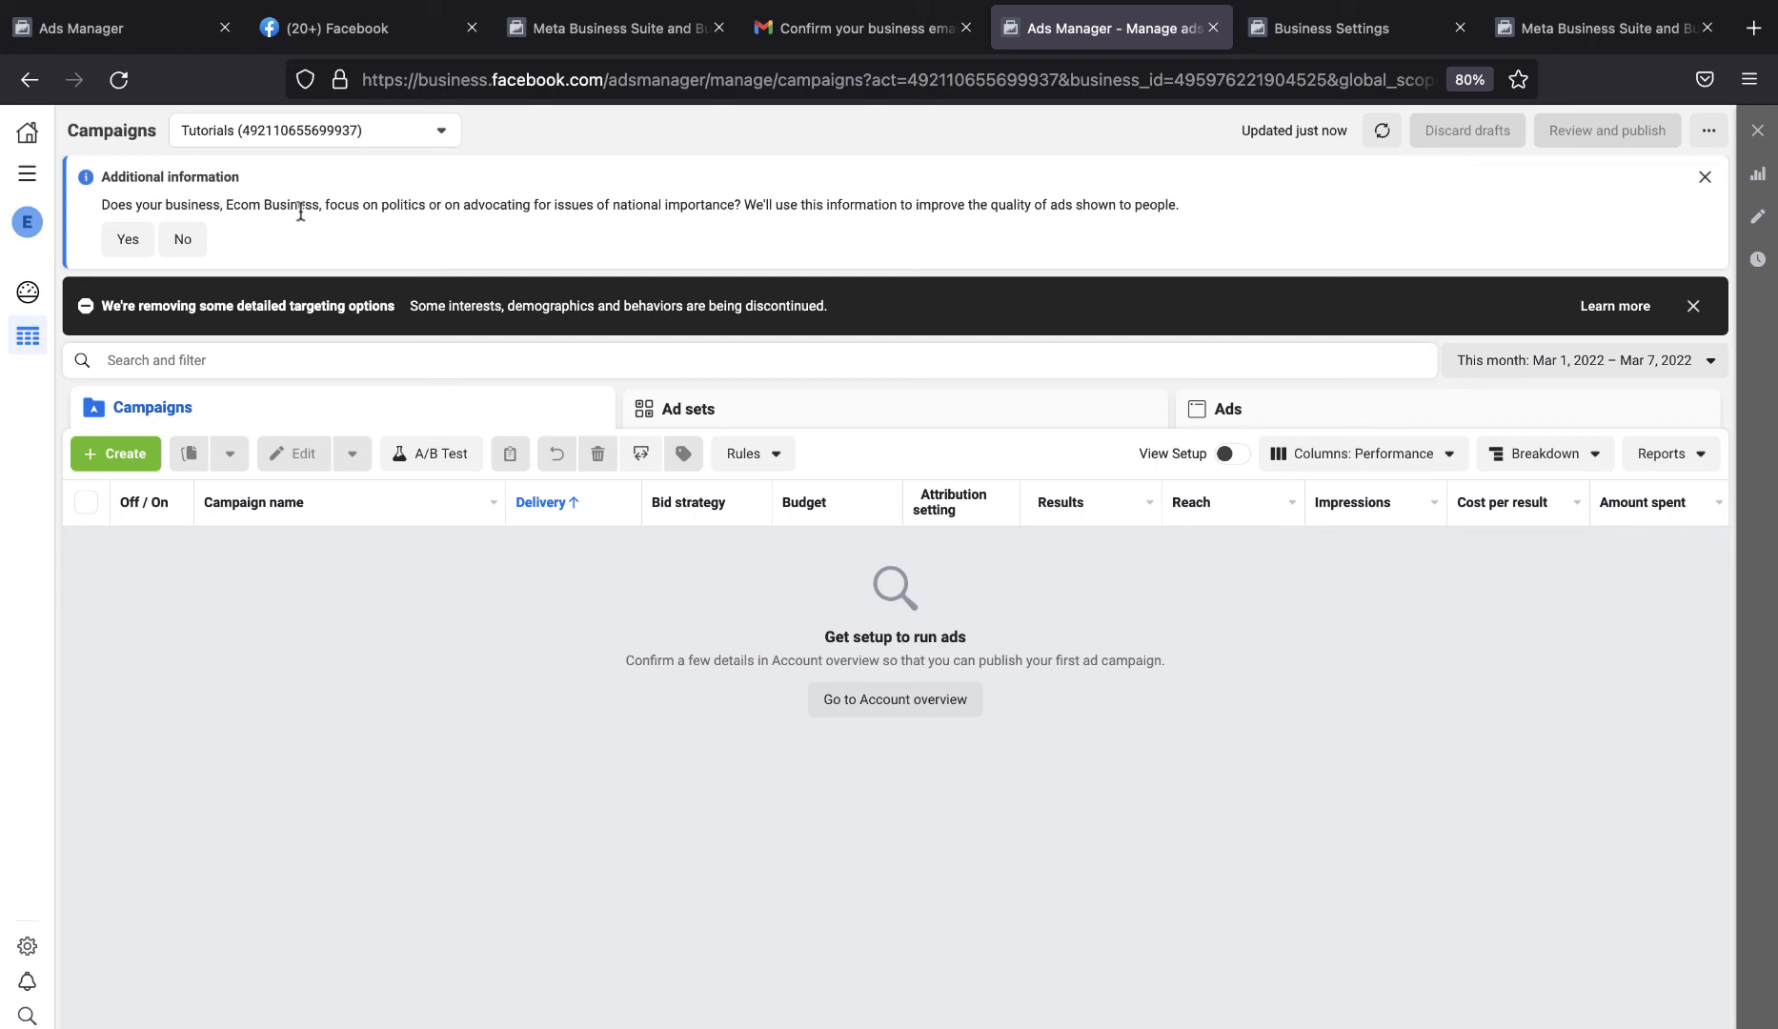
click(190, 238)
click(1696, 188)
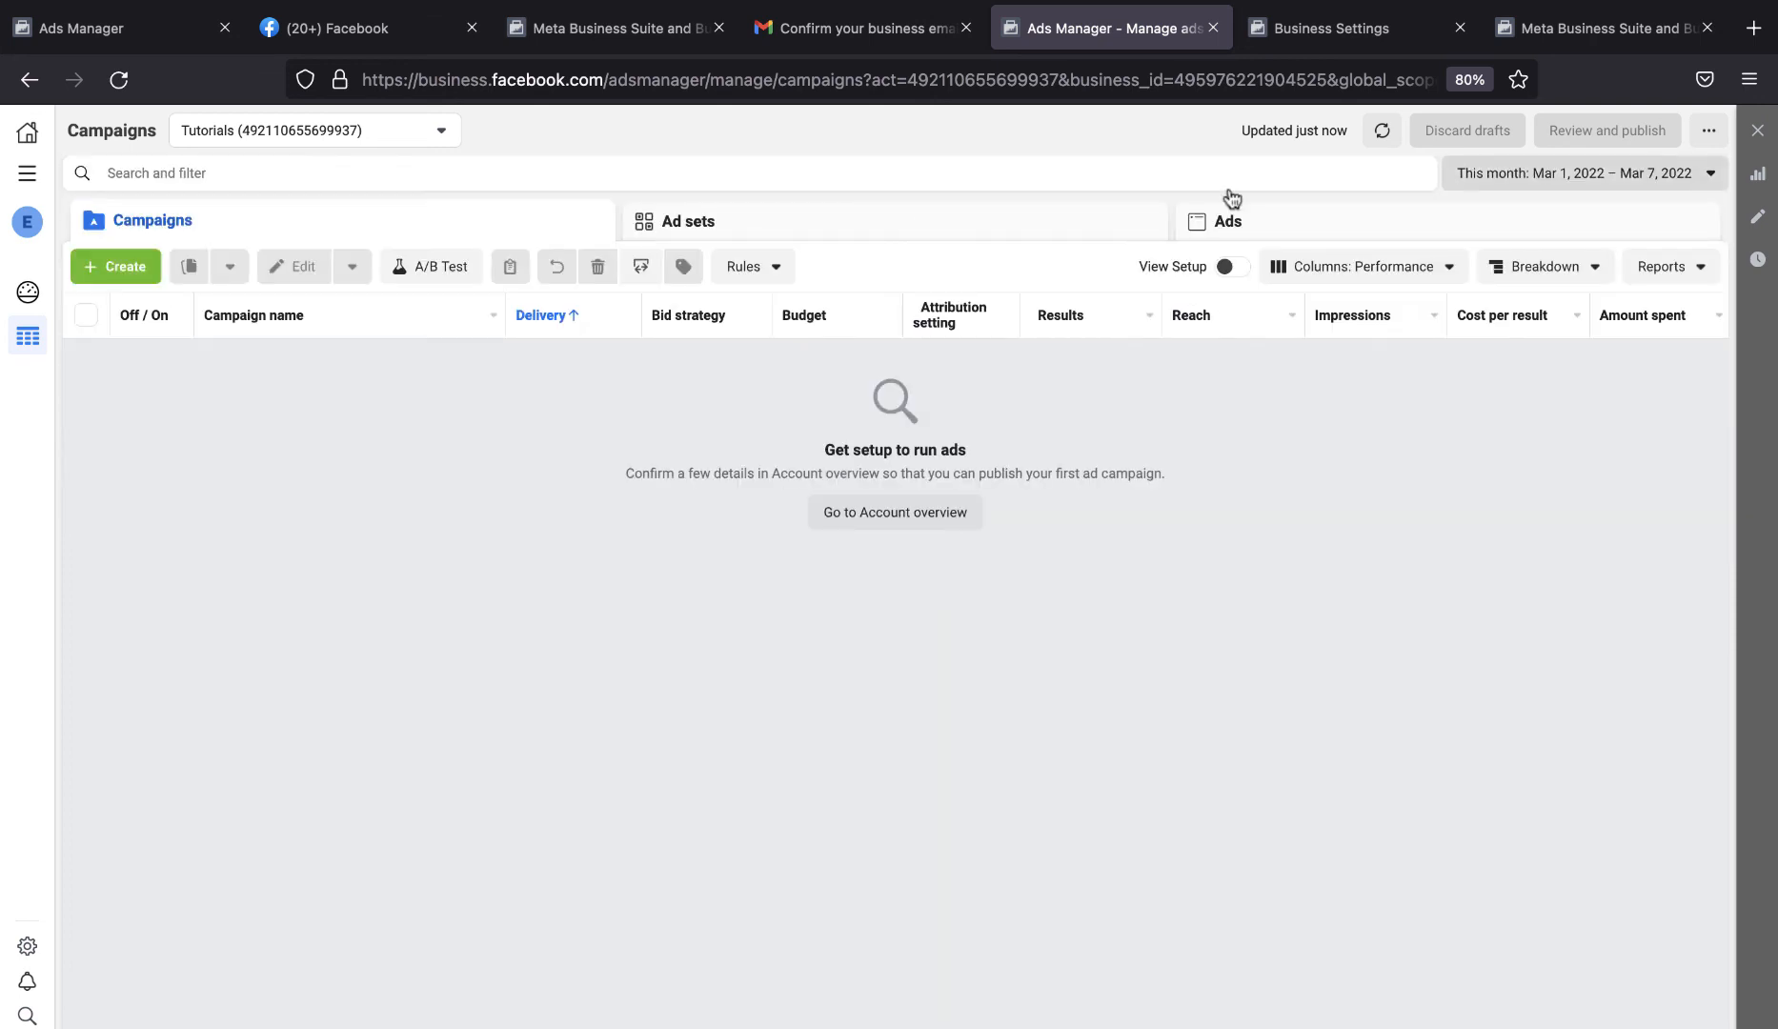
View the ad accounts available for selection in Ads Manager.
click(407, 131)
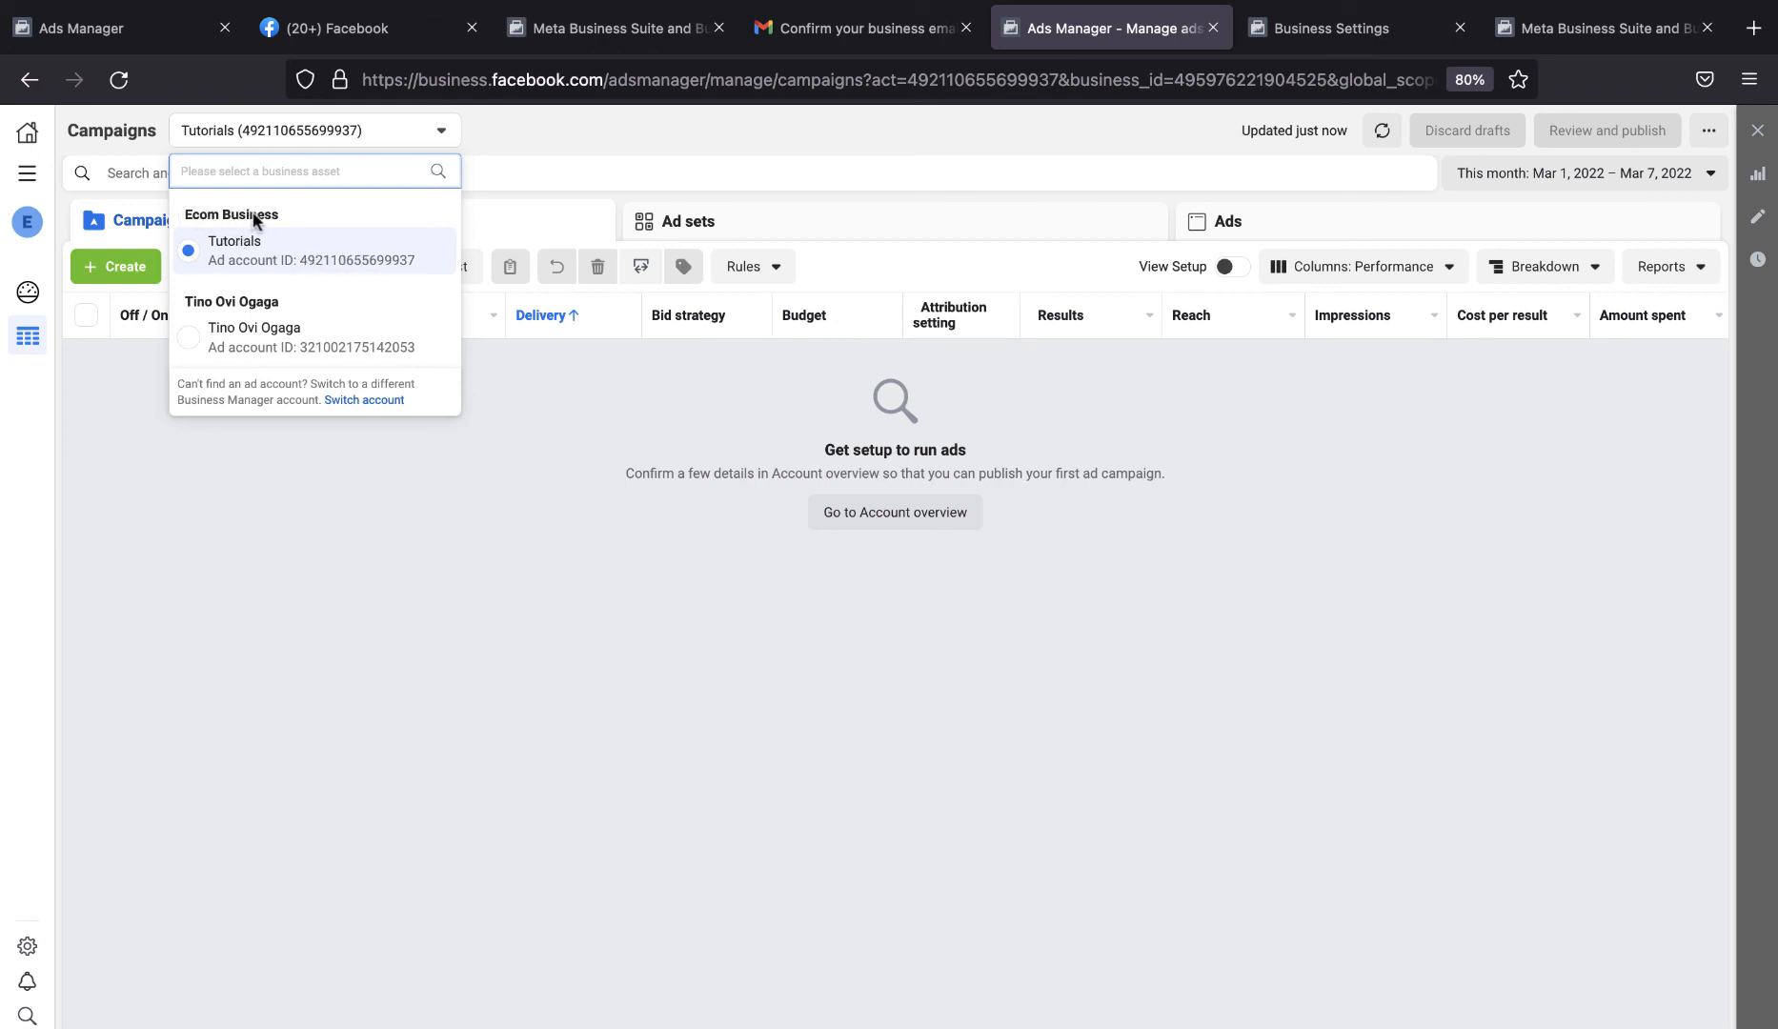
click(477, 450)
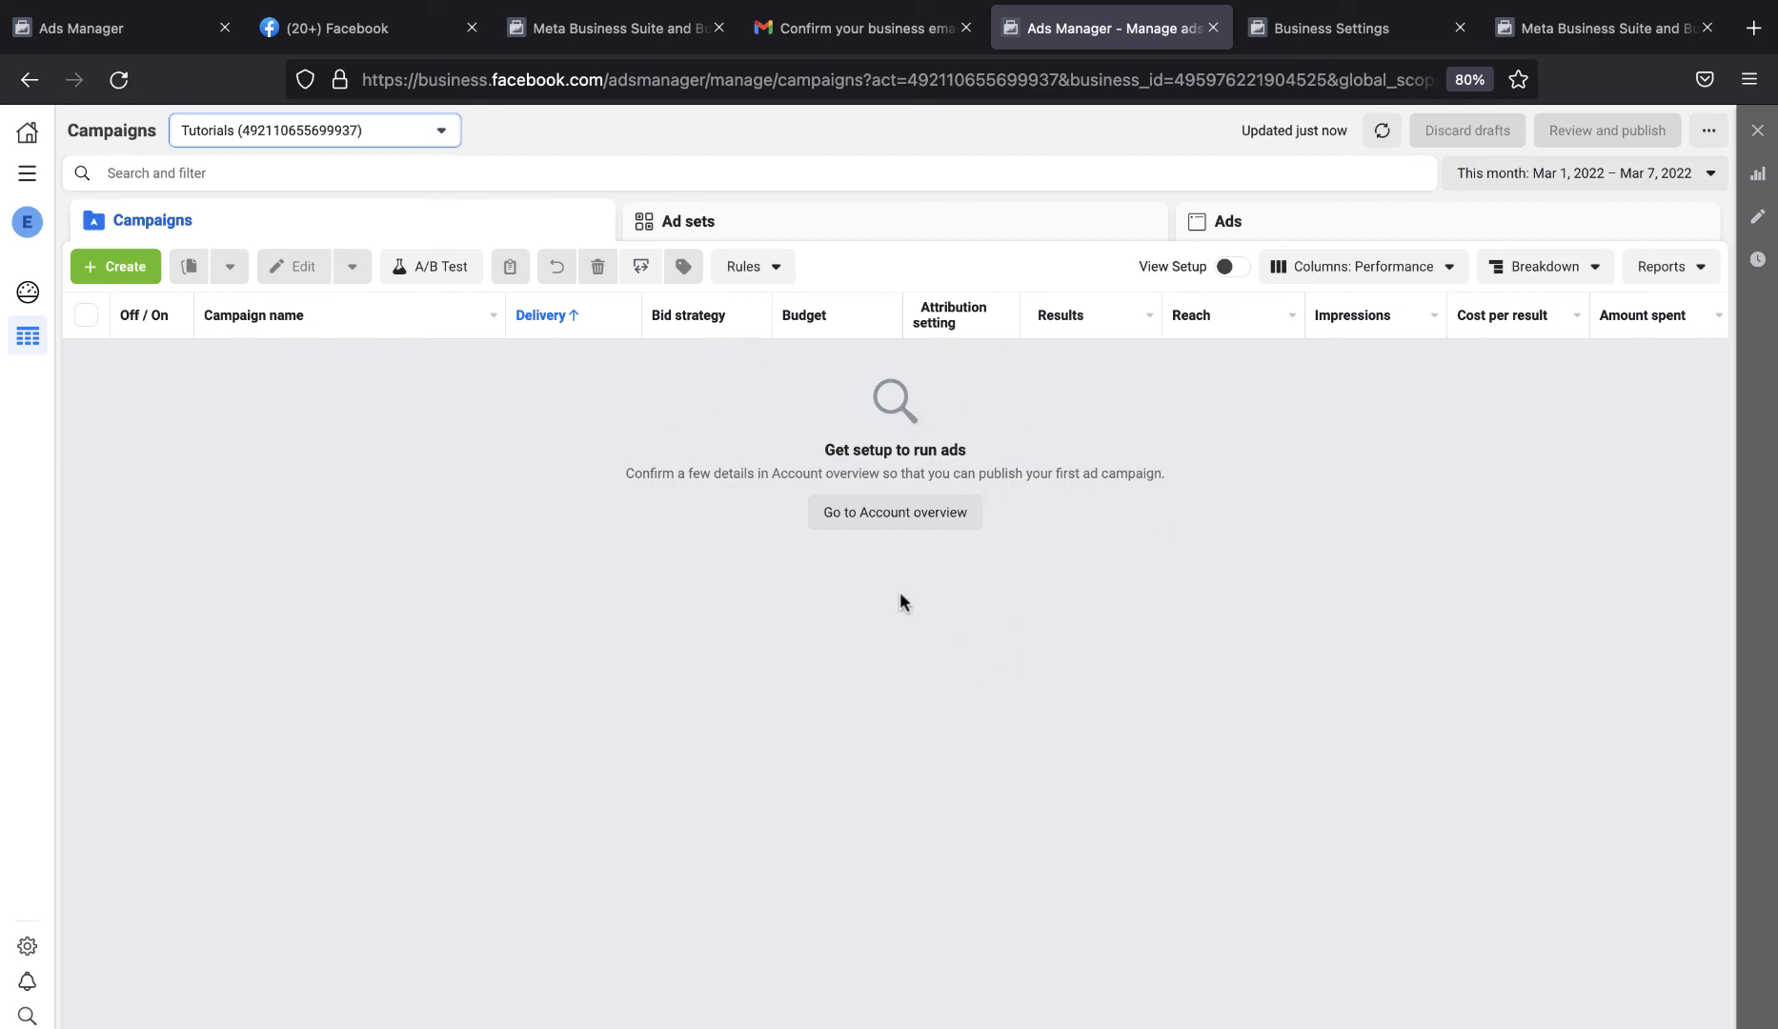
Switch to Microsoft Edge to show the Business Manager business selection page.
key(ctrl+Up)
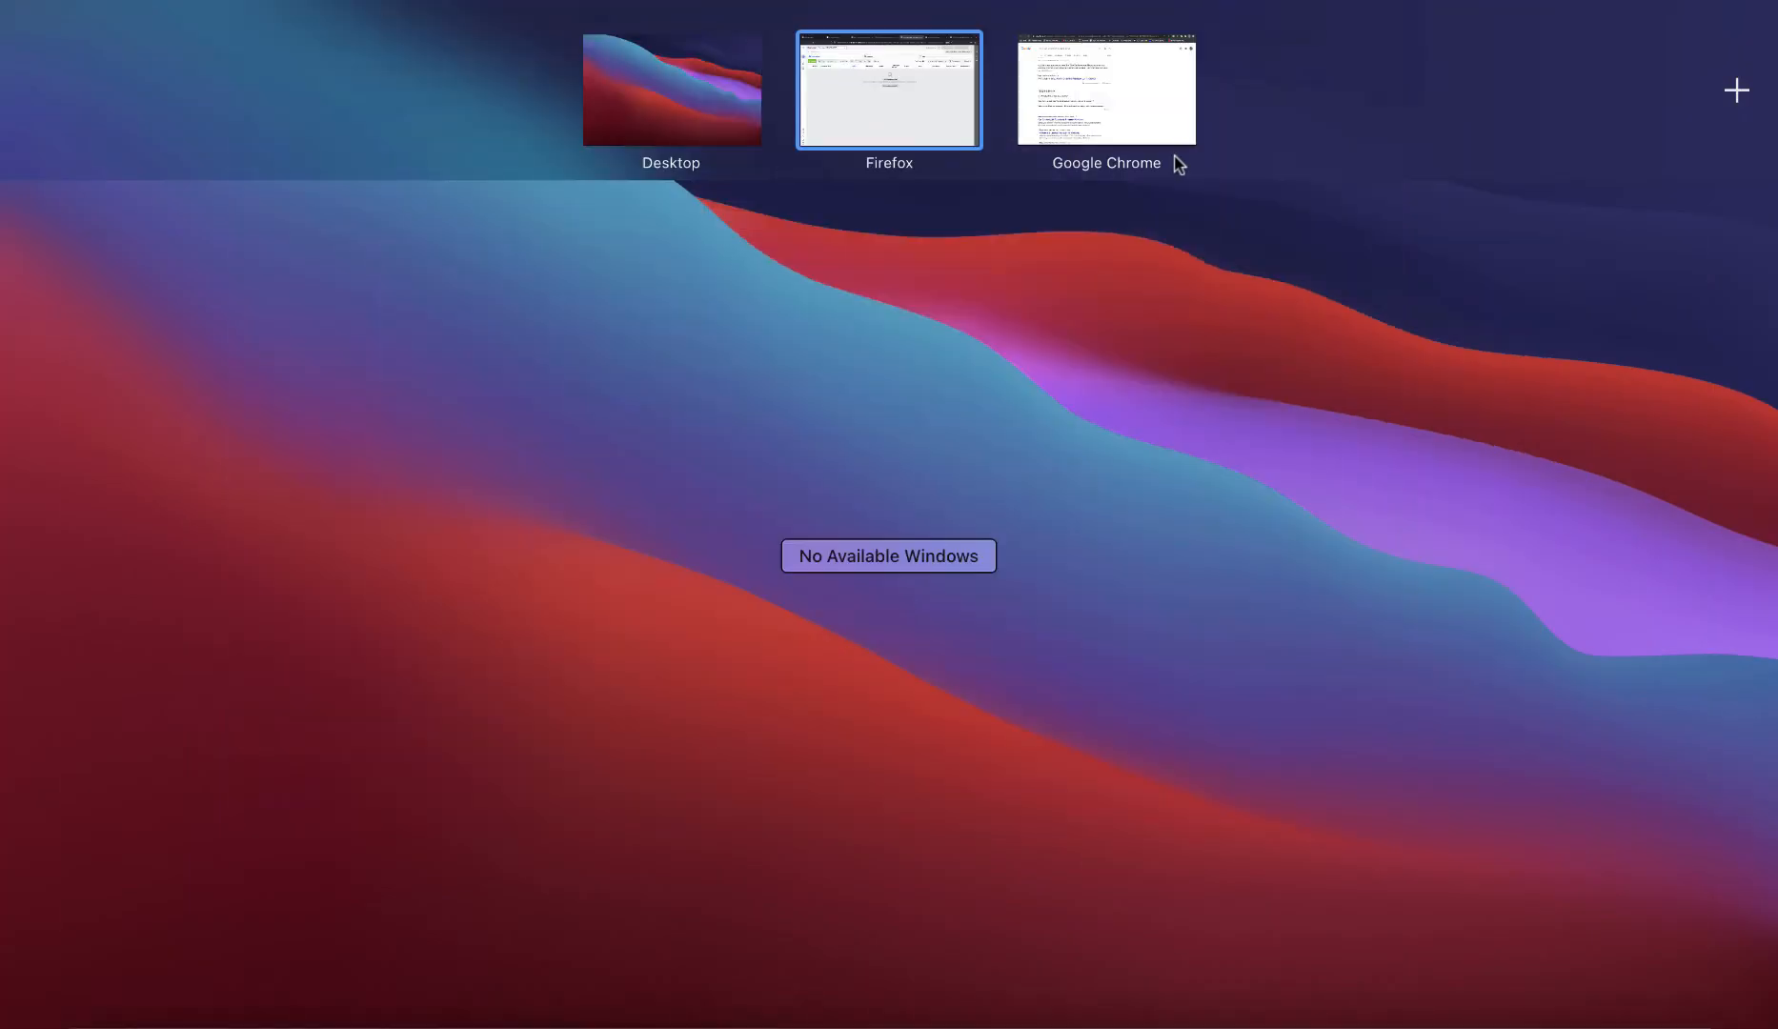
mouse_move(1179, 164)
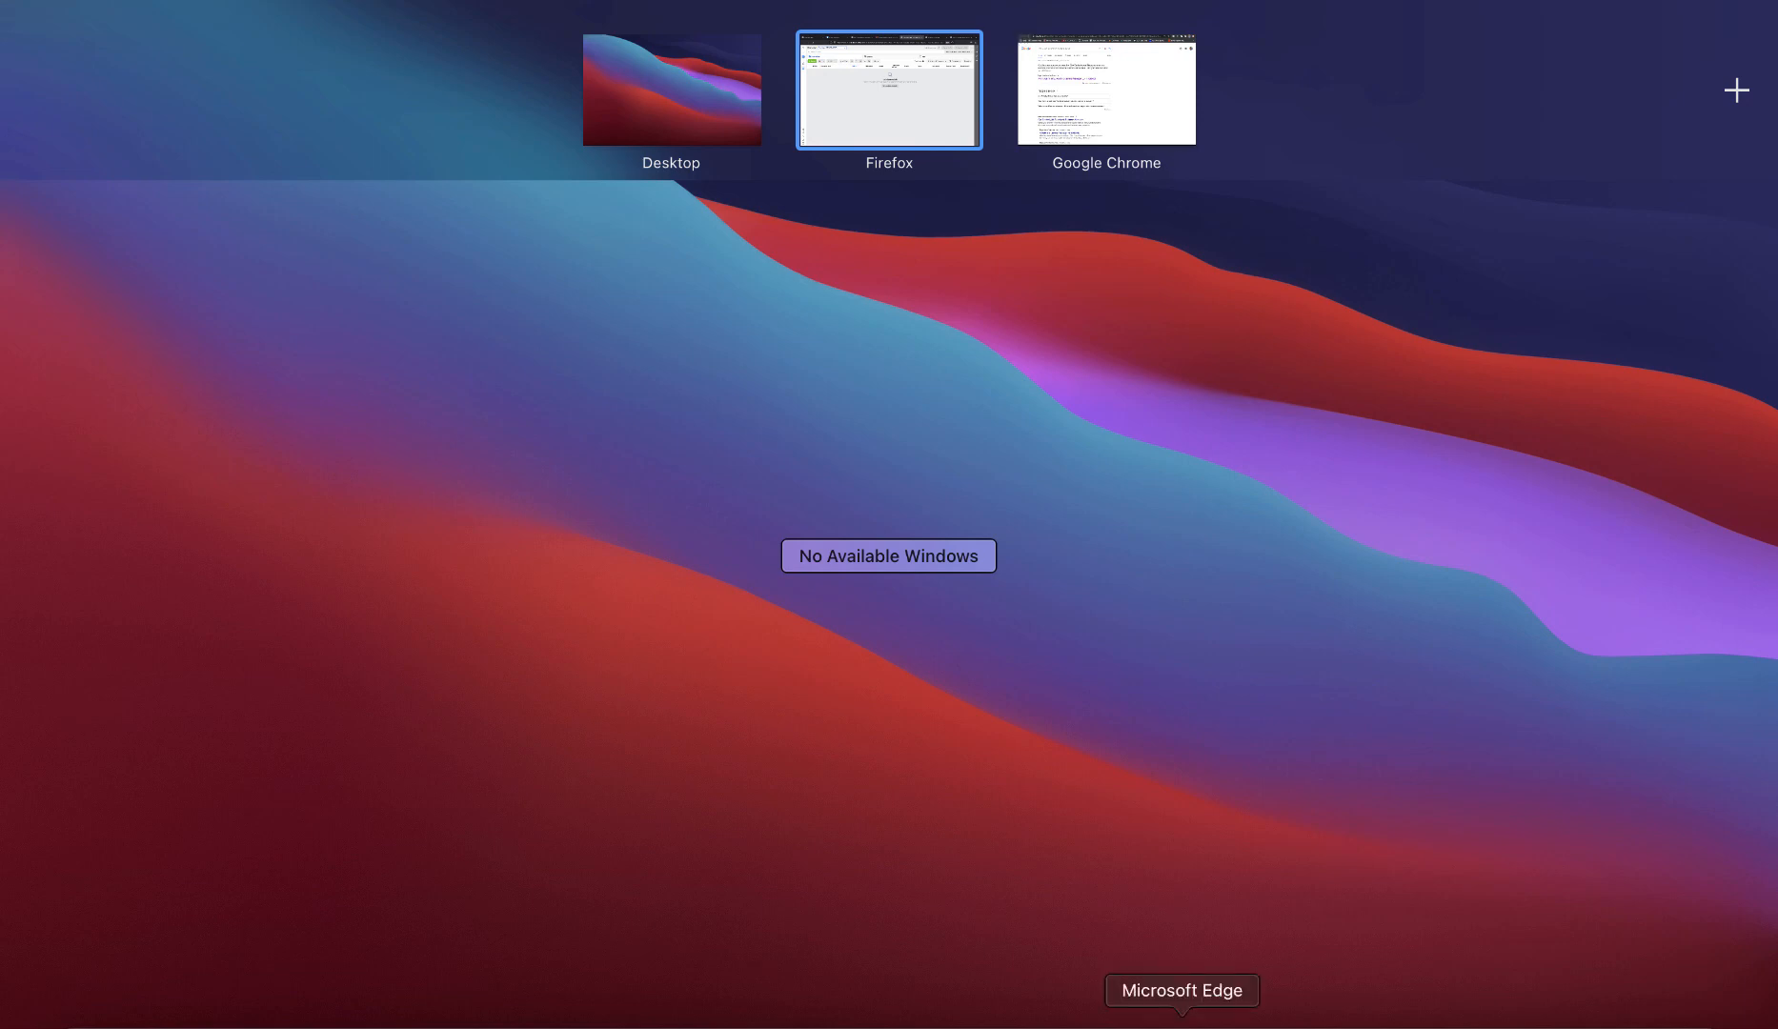
click(1182, 1026)
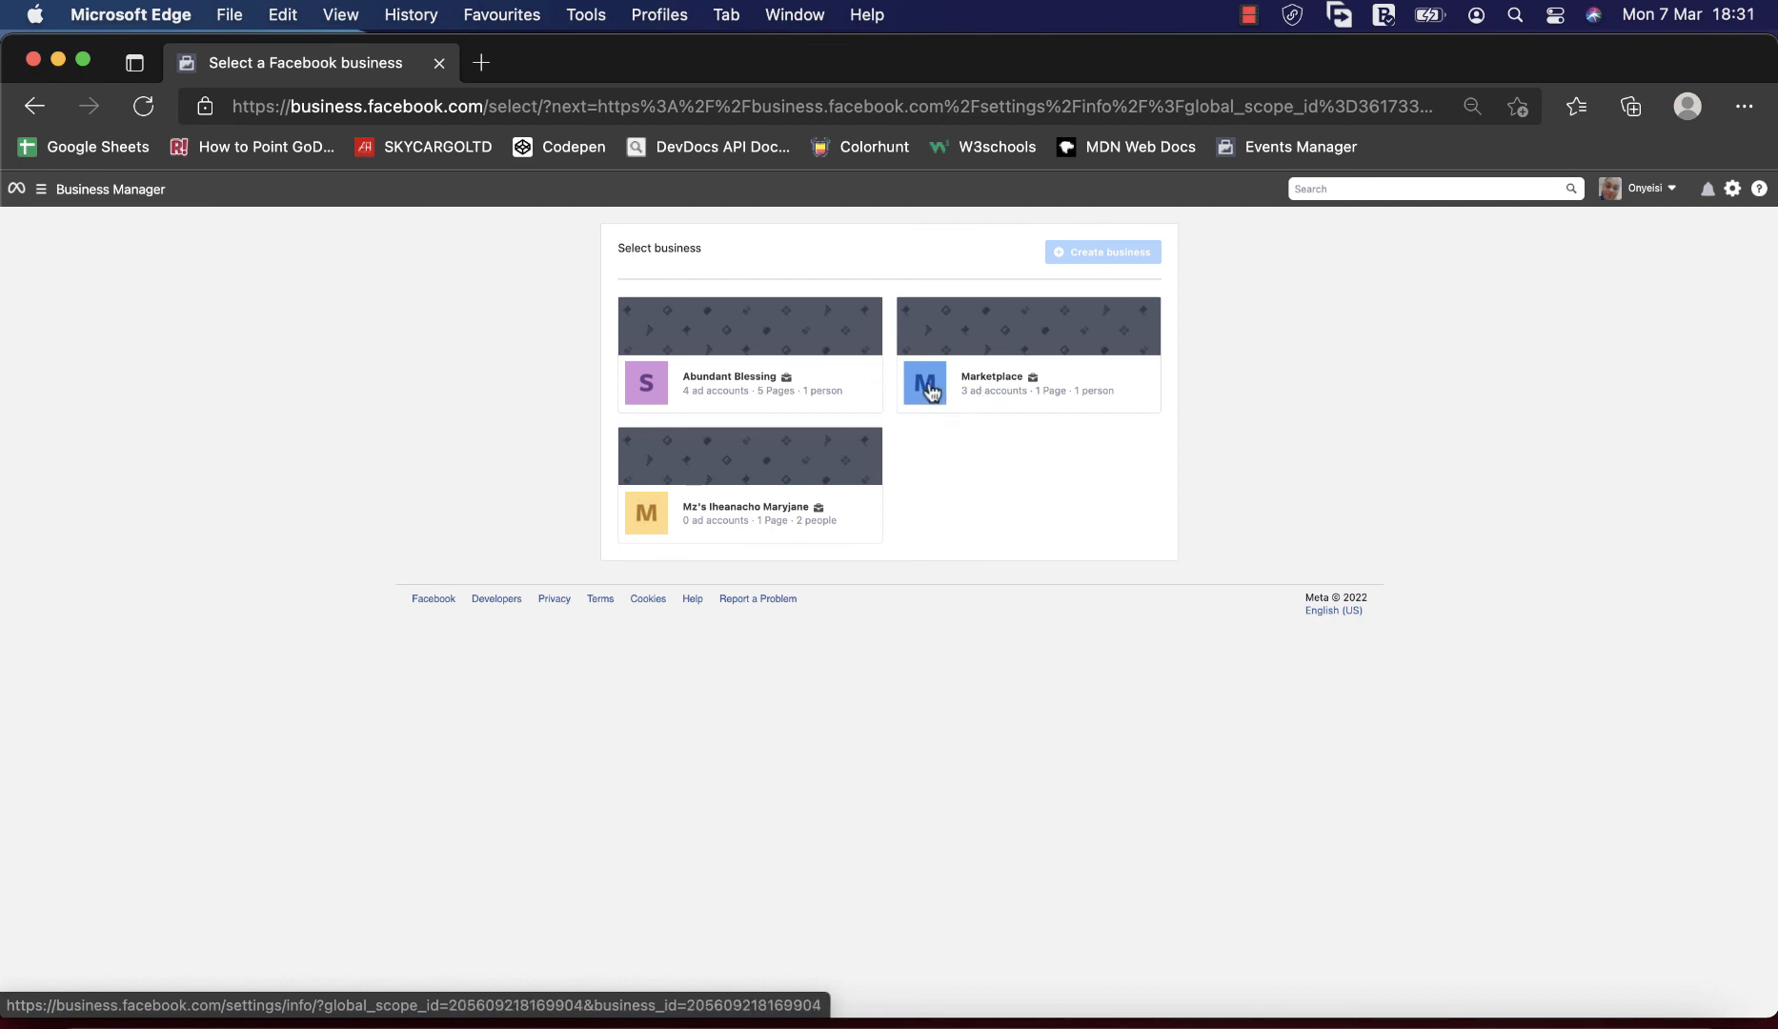
Open Ads Manager for the Abundant Blessing business and dismiss the disabled ad account notice.
click(877, 385)
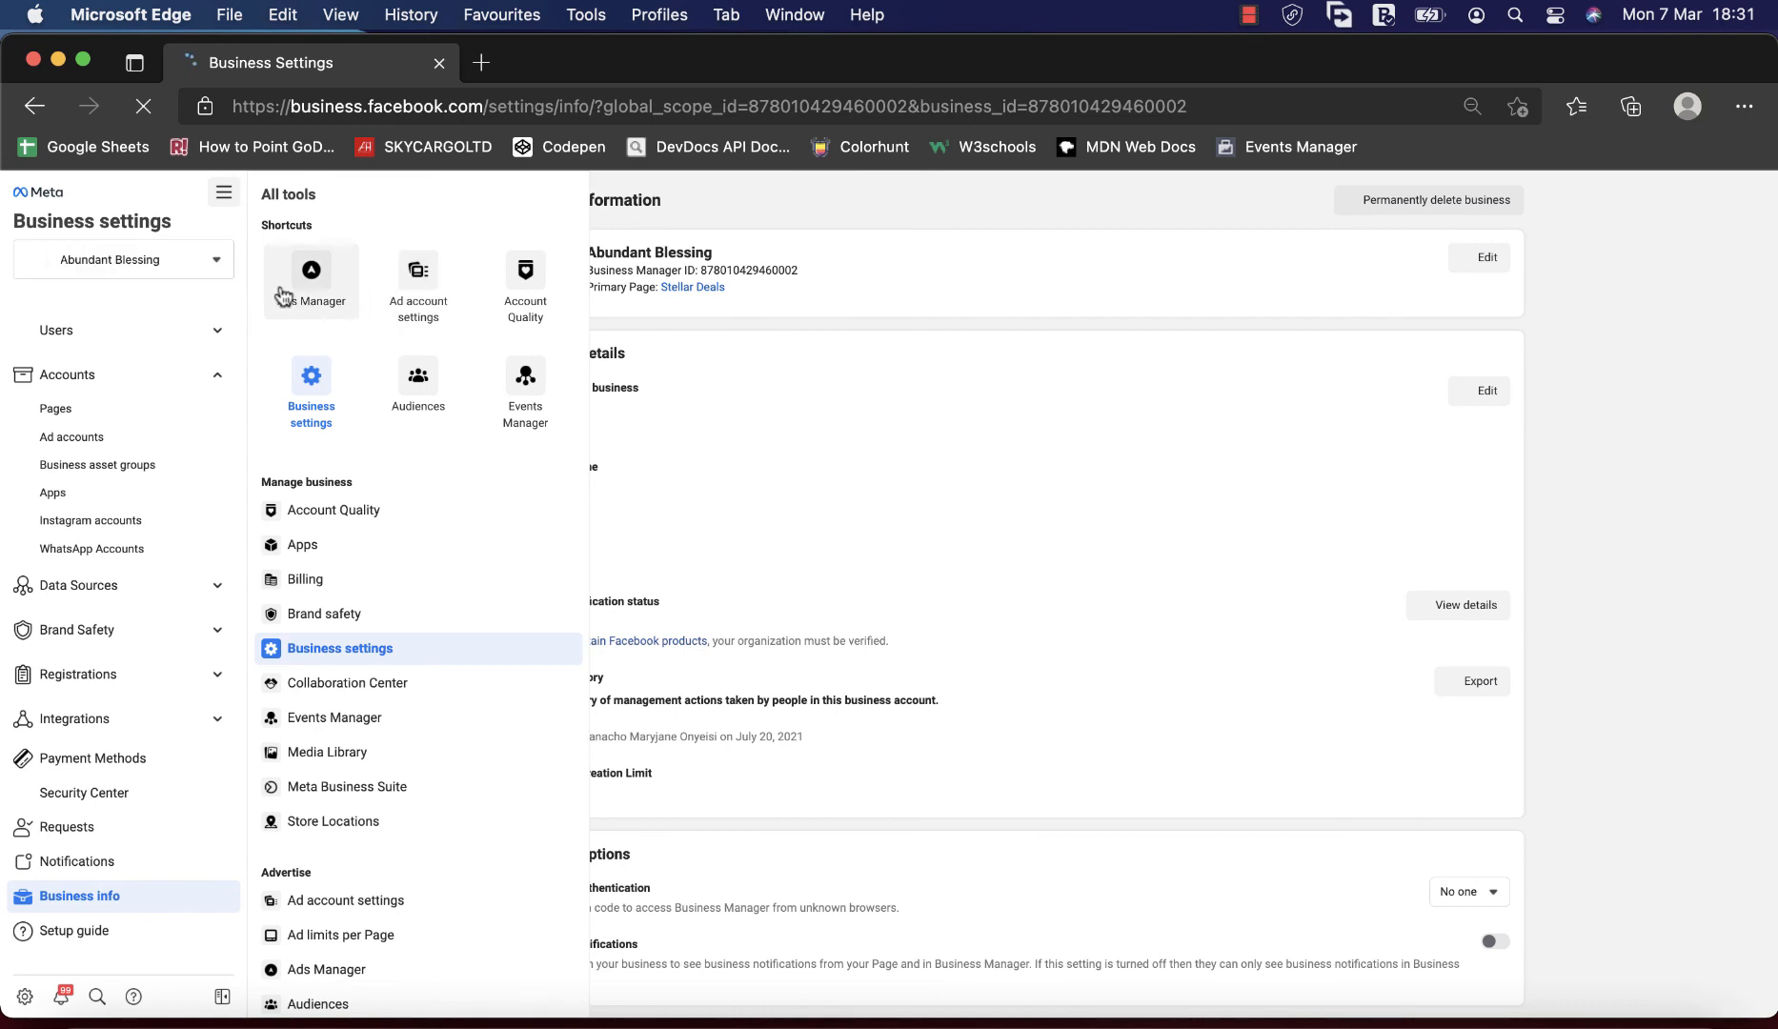
click(313, 301)
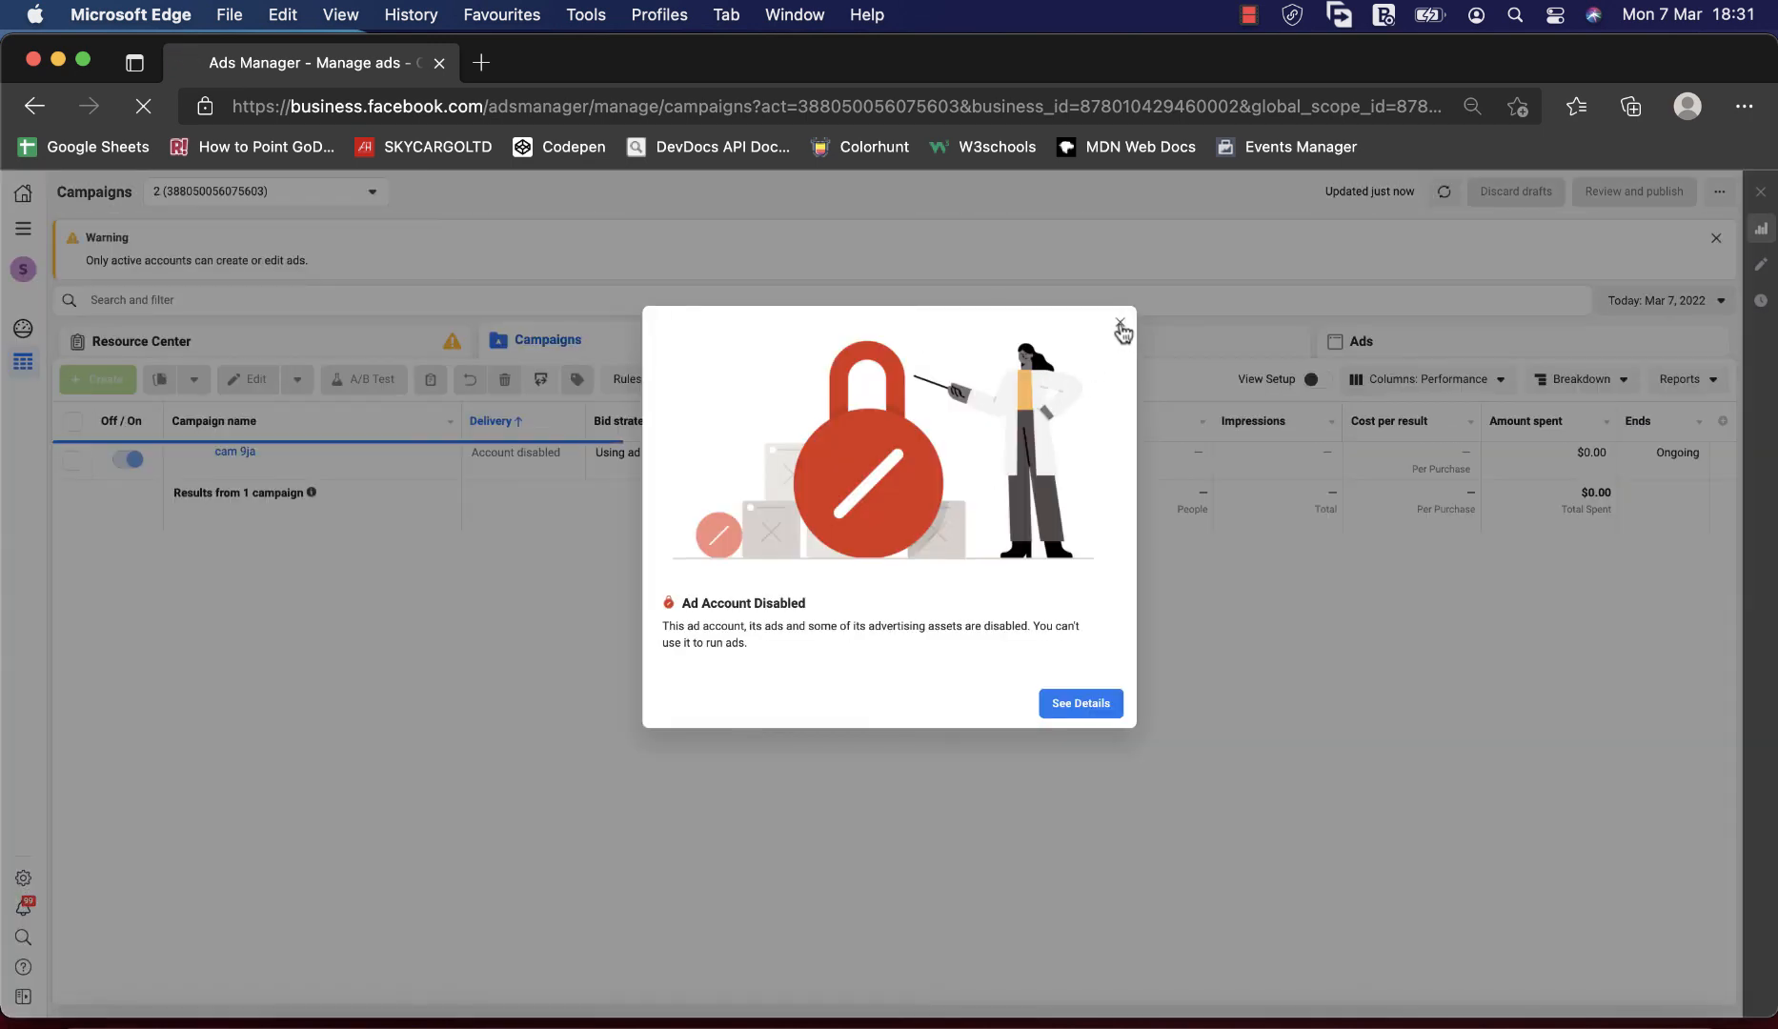
click(1119, 324)
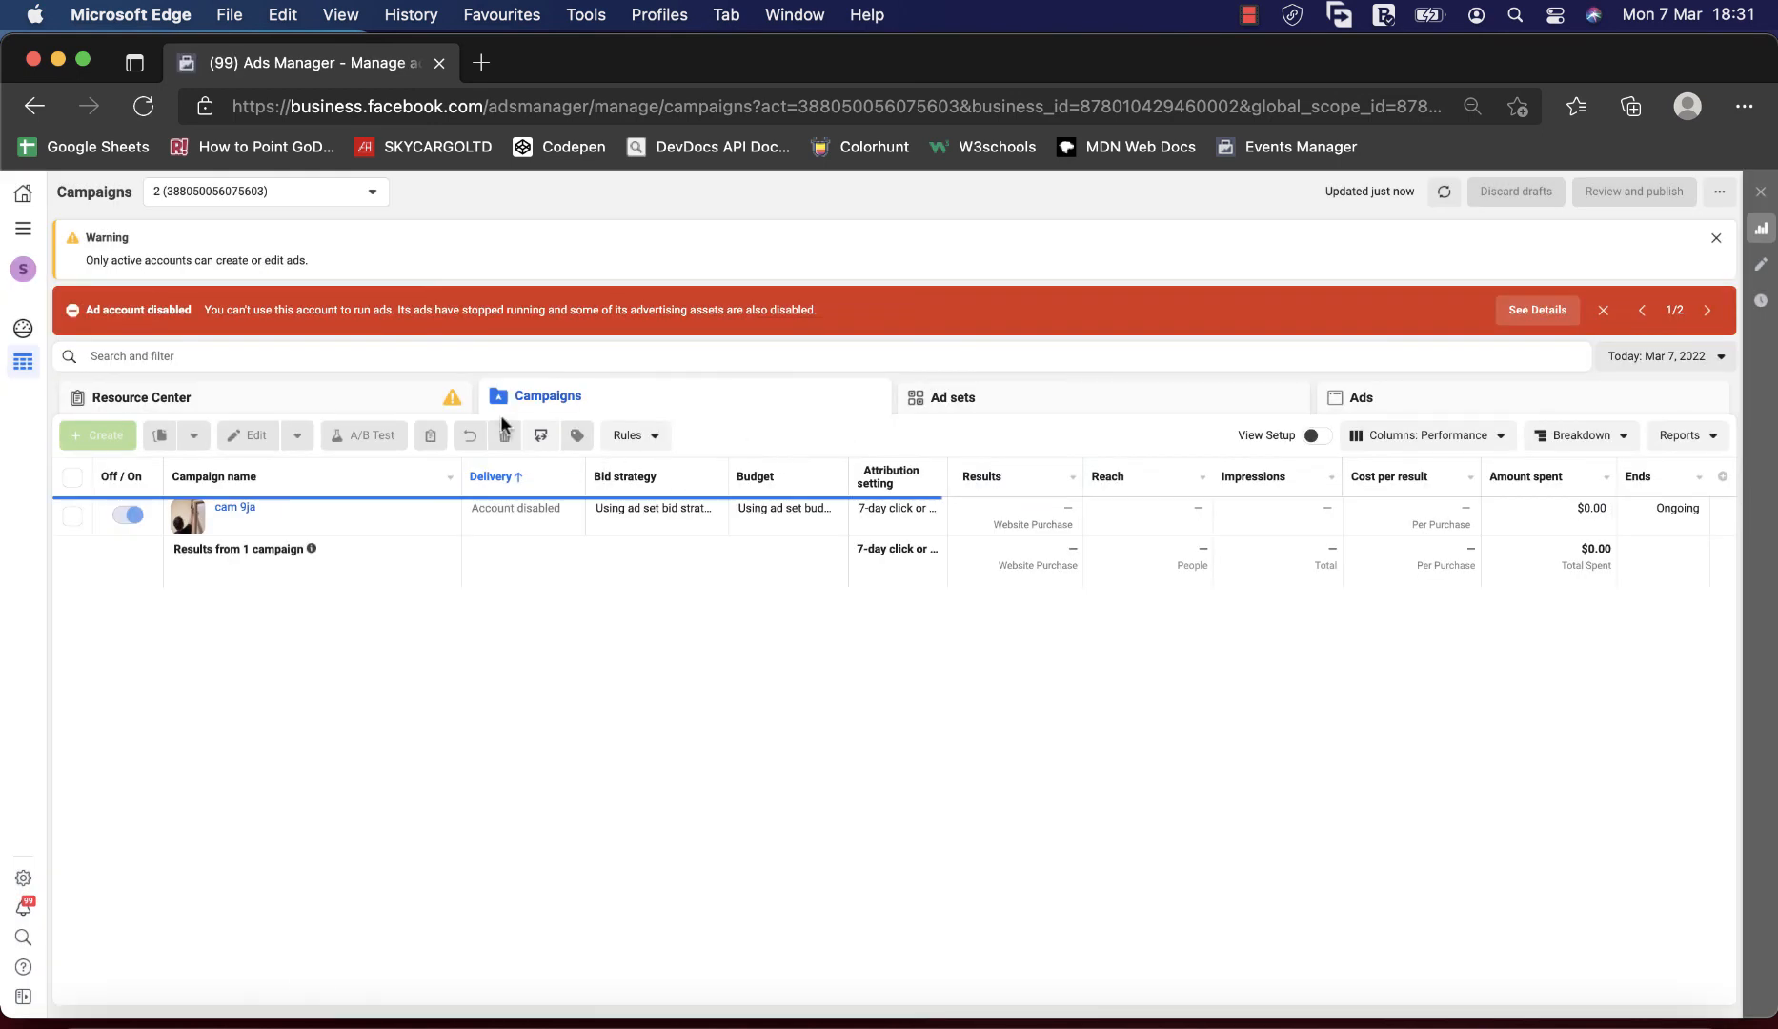
Switch to the One Million Dollars ad account under the Marketplace business.
click(324, 196)
click(295, 405)
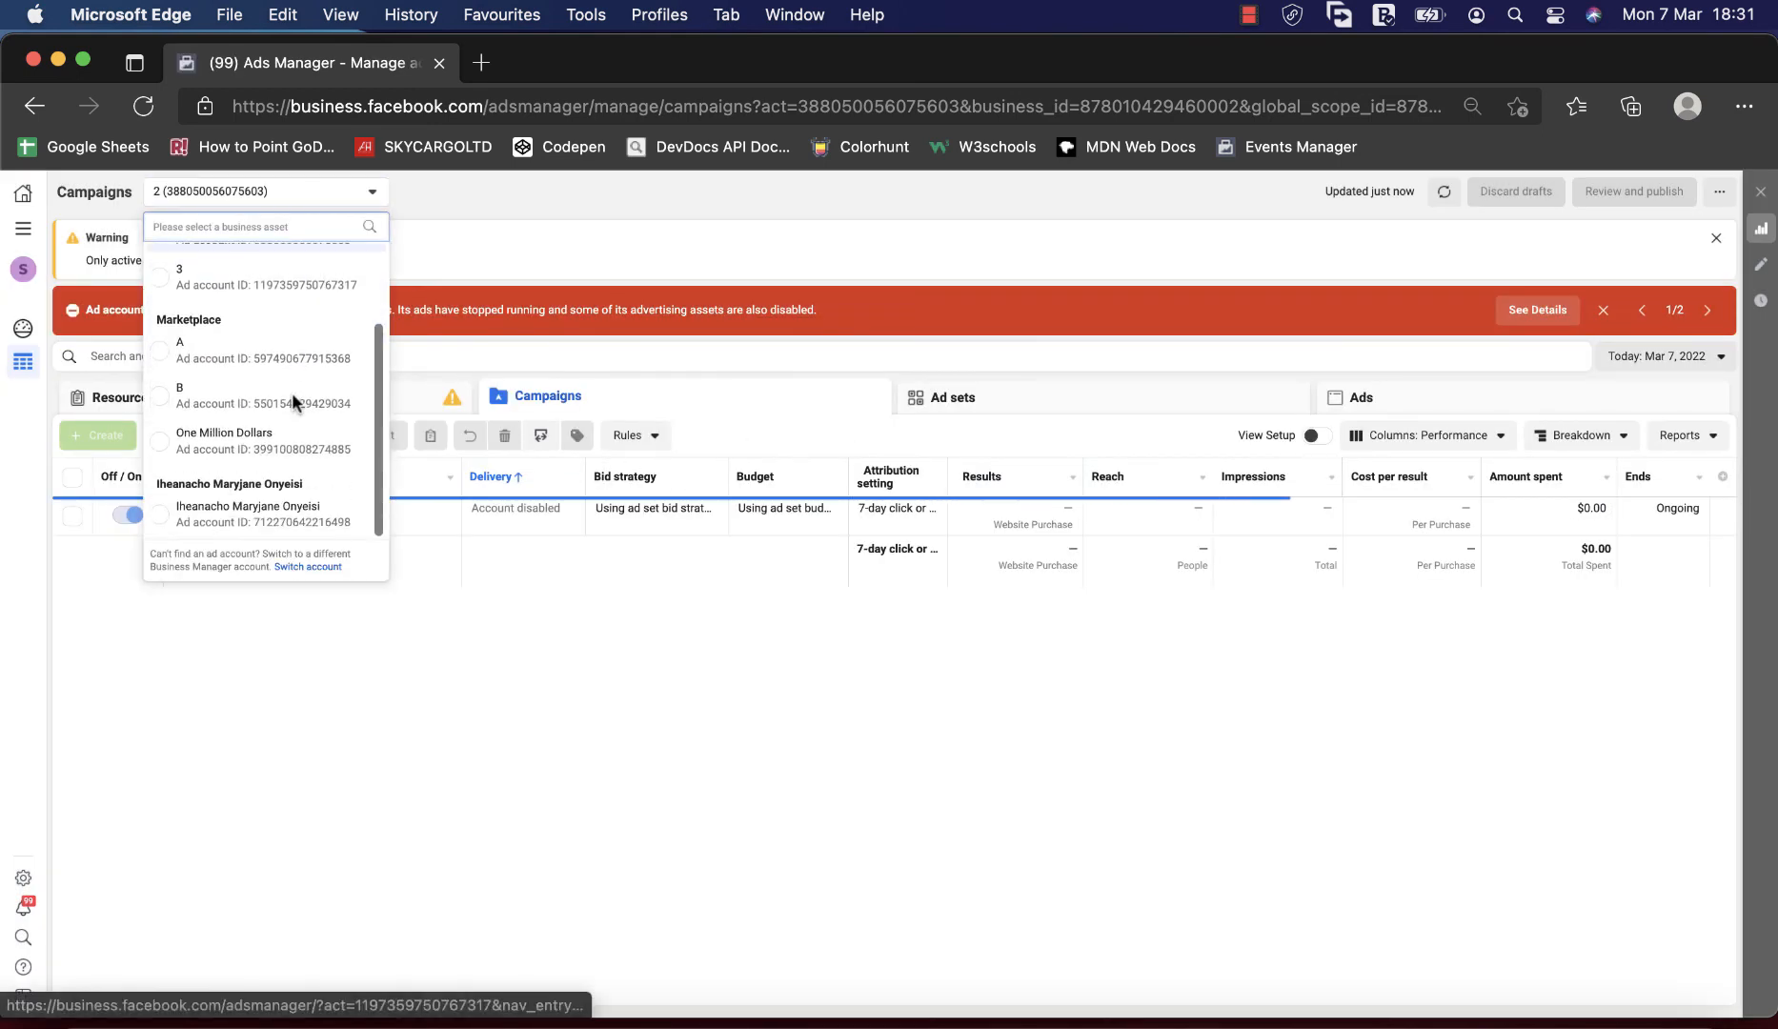
click(226, 441)
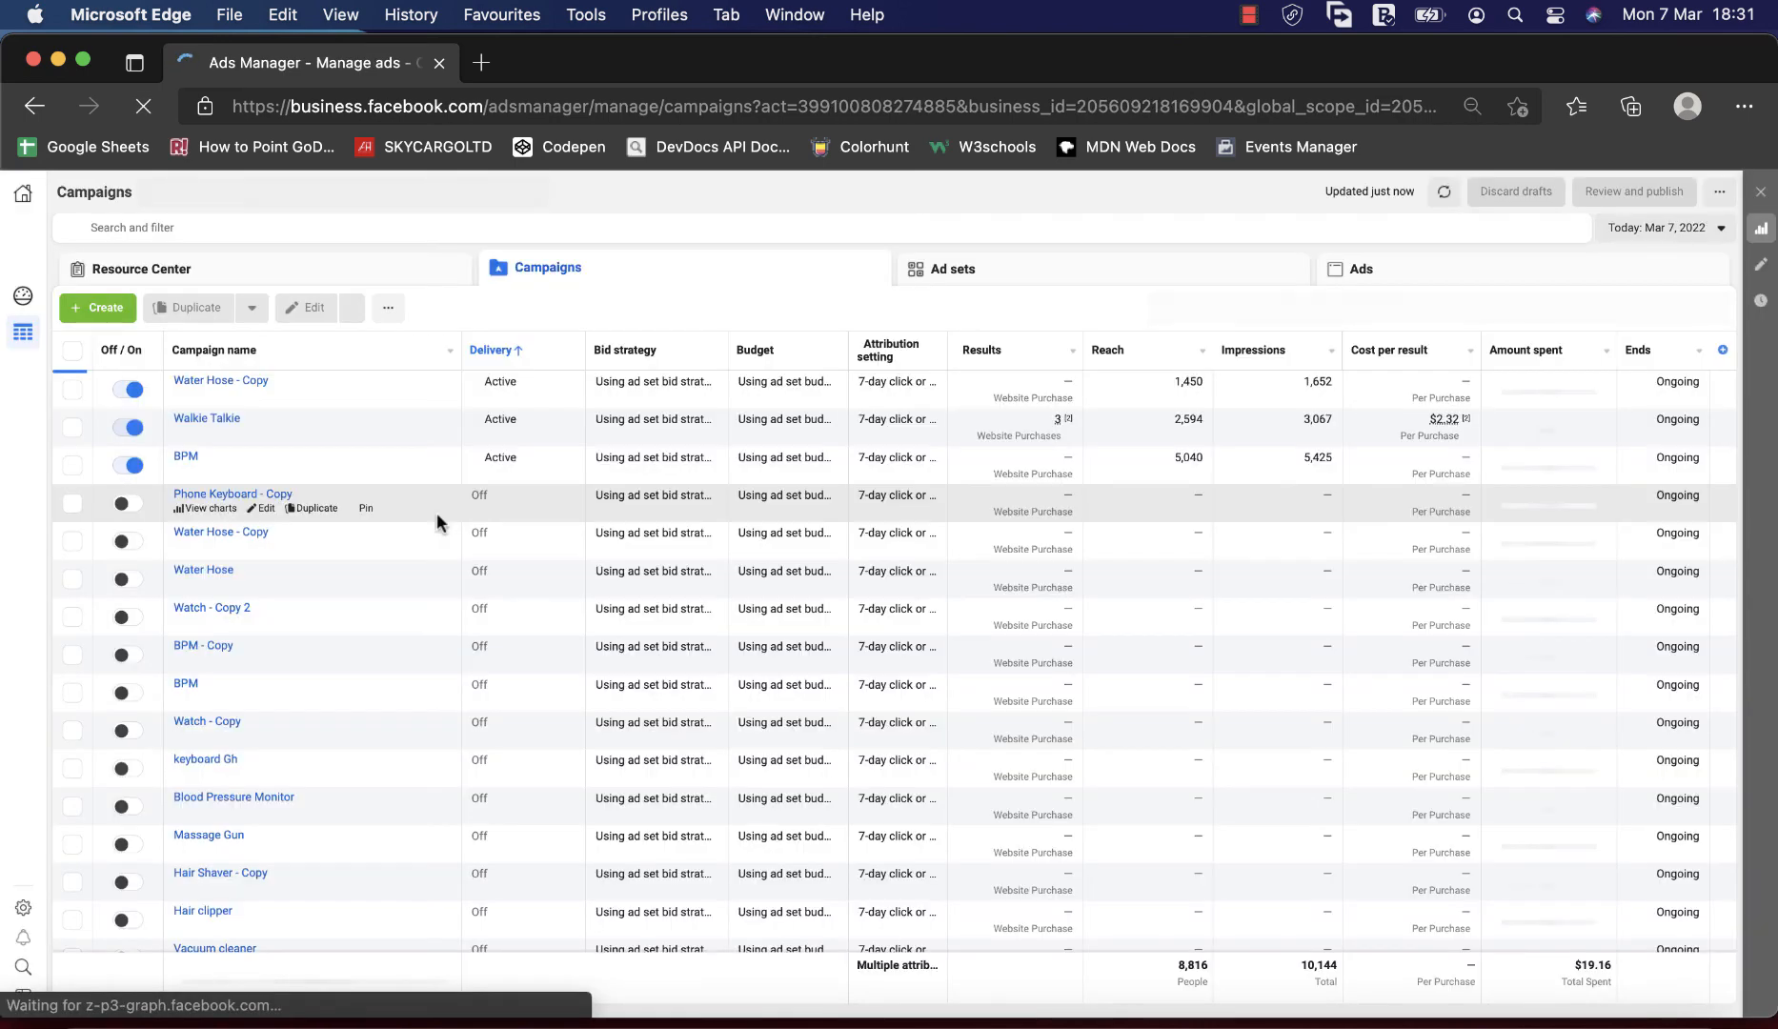
Examine today's campaigns in the One Million Dollars account, including their delivery status, results and amounts spent.
scroll(1038, 491, down, 3)
scroll(1038, 491, right, 1)
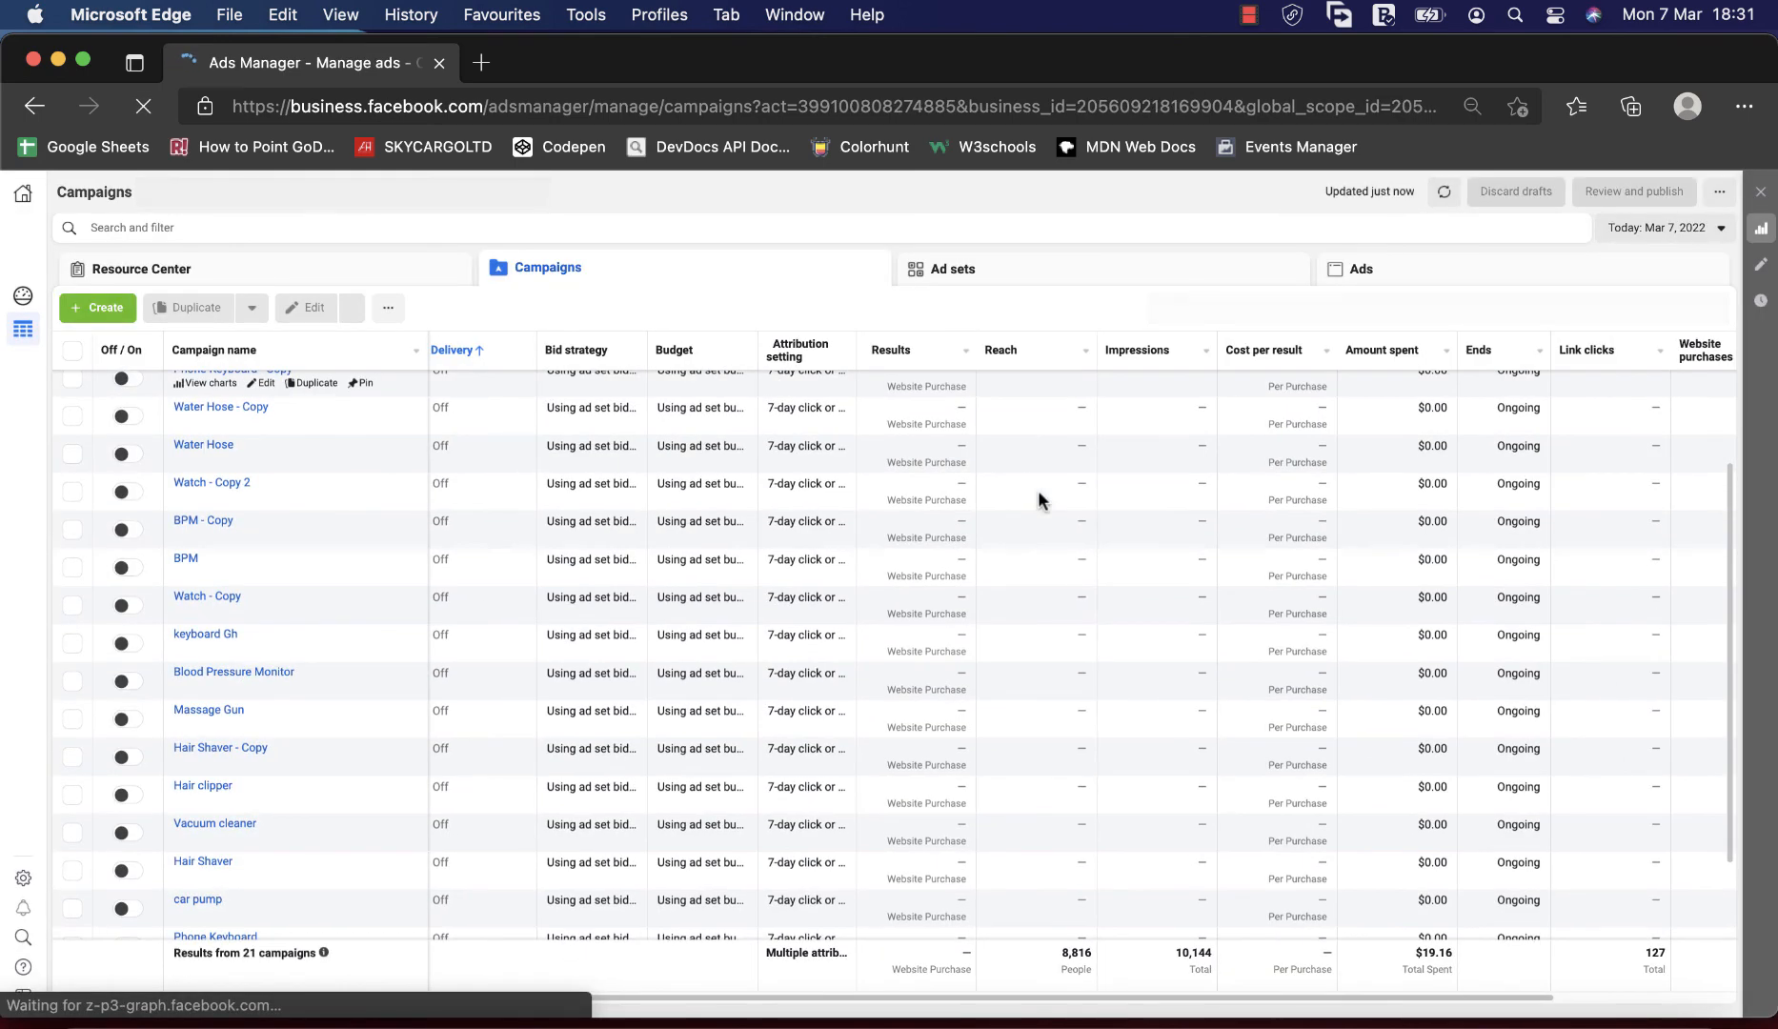
scroll(1038, 491, up, 3)
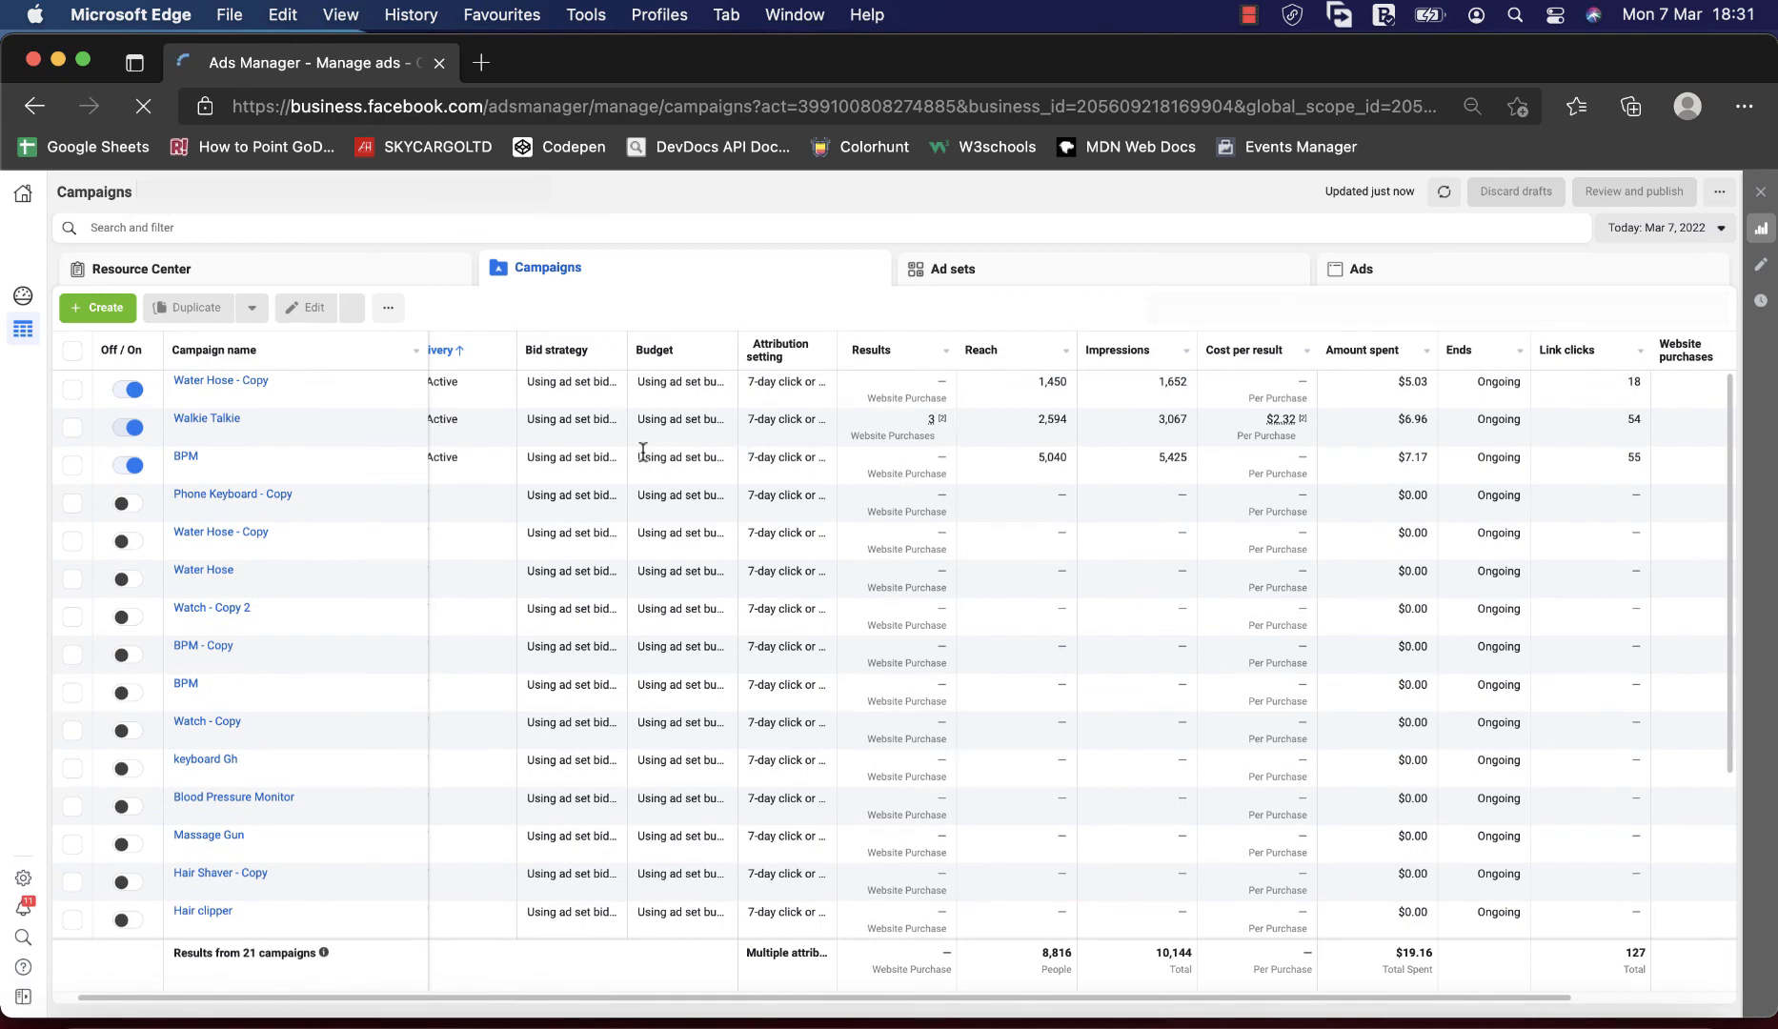
scroll(648, 457, left, 1)
scroll(668, 505, down, 2)
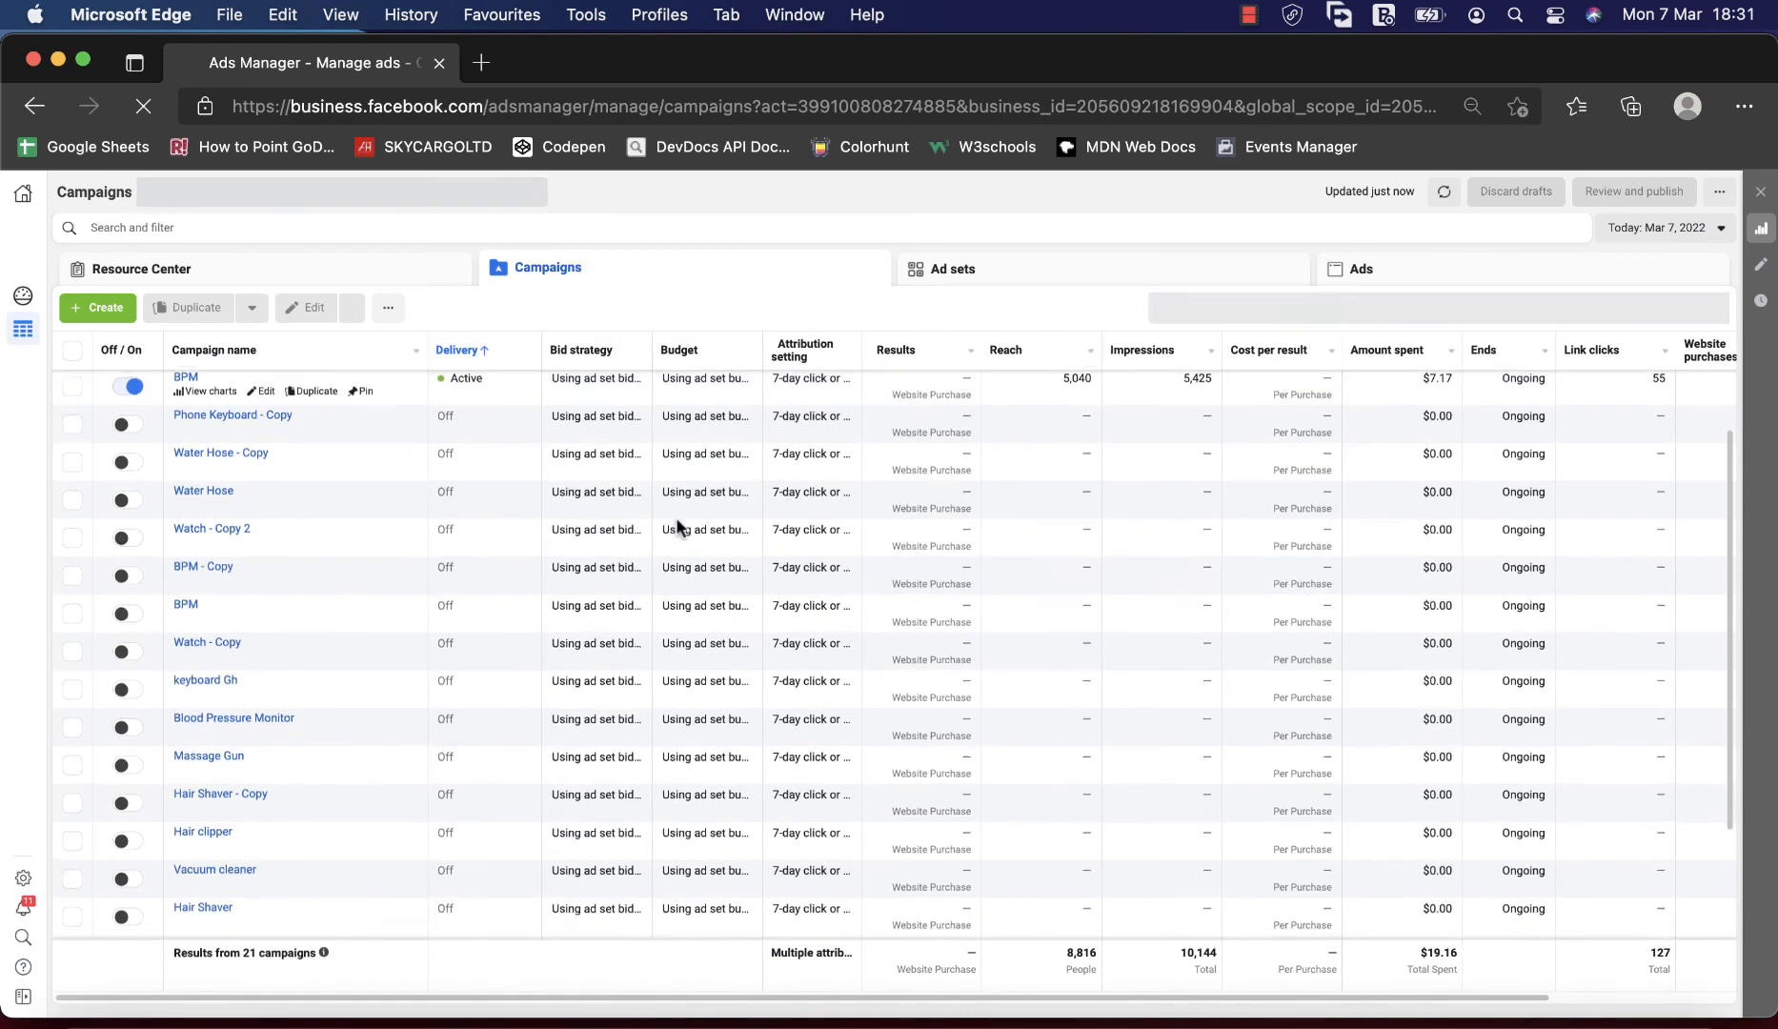
scroll(676, 524, down, 3)
scroll(674, 524, up, 5)
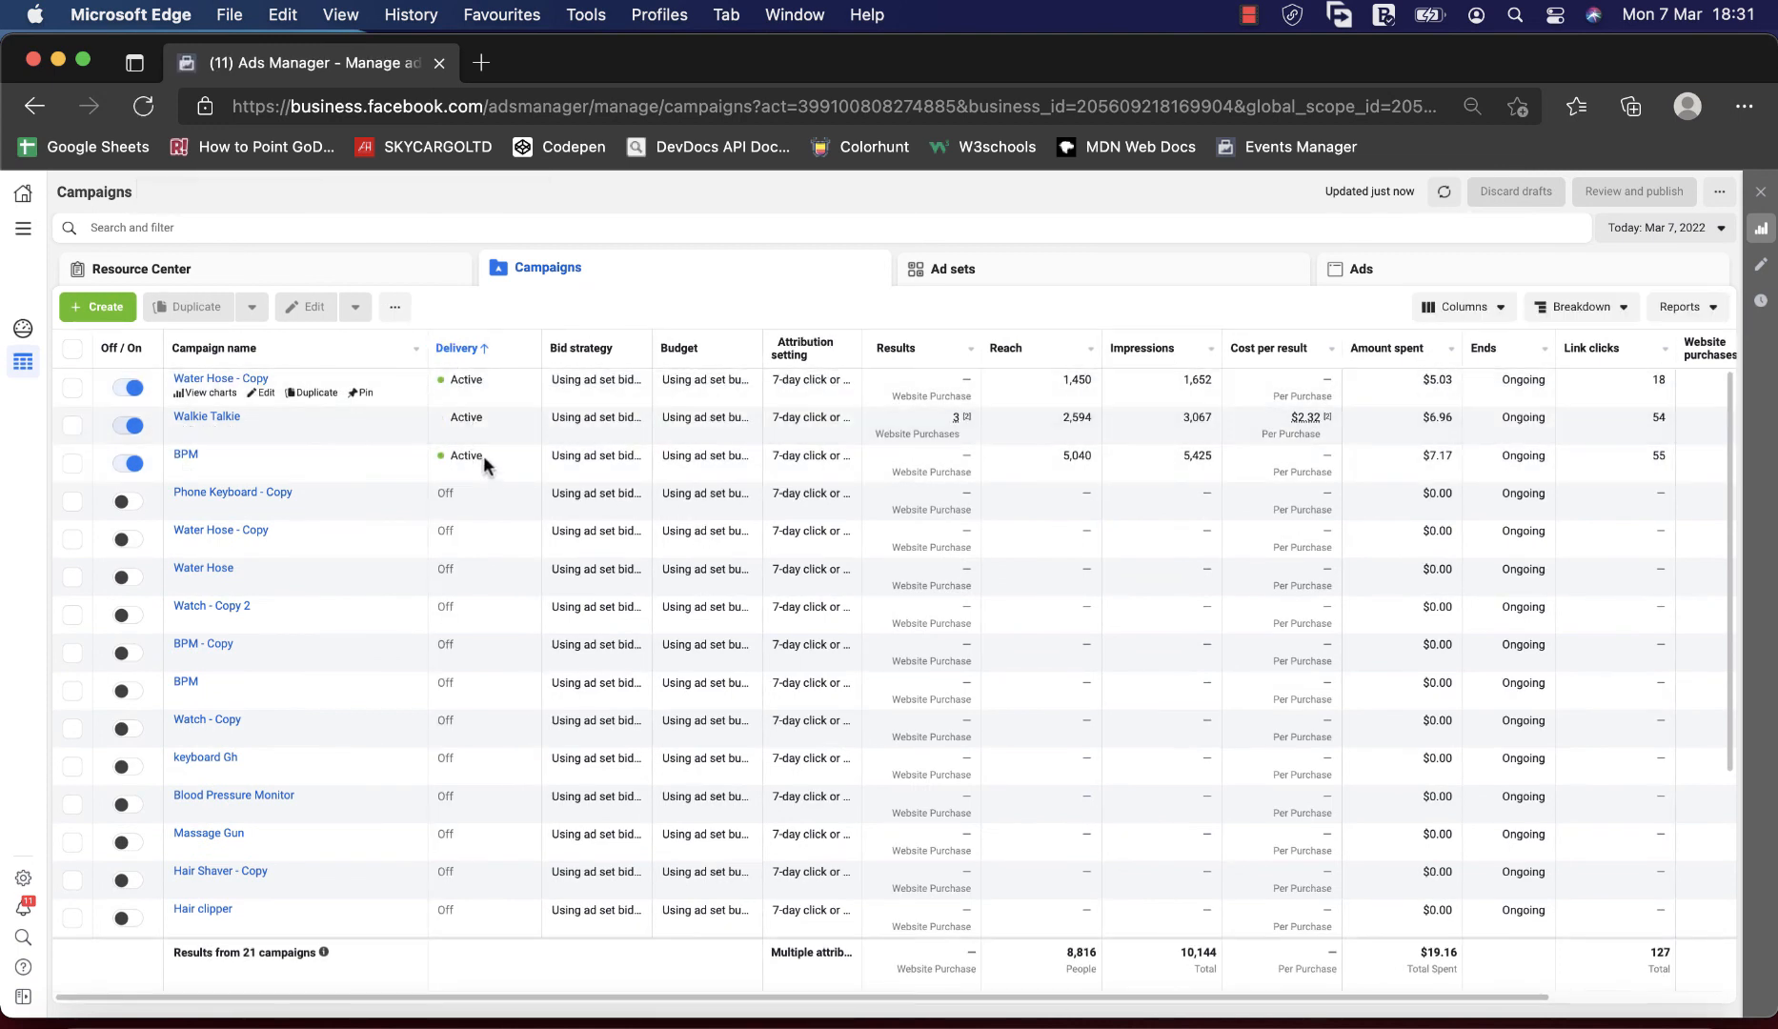
Set the campaign reporting period to Last month and review the results and cost per result throughout the list.
click(1677, 233)
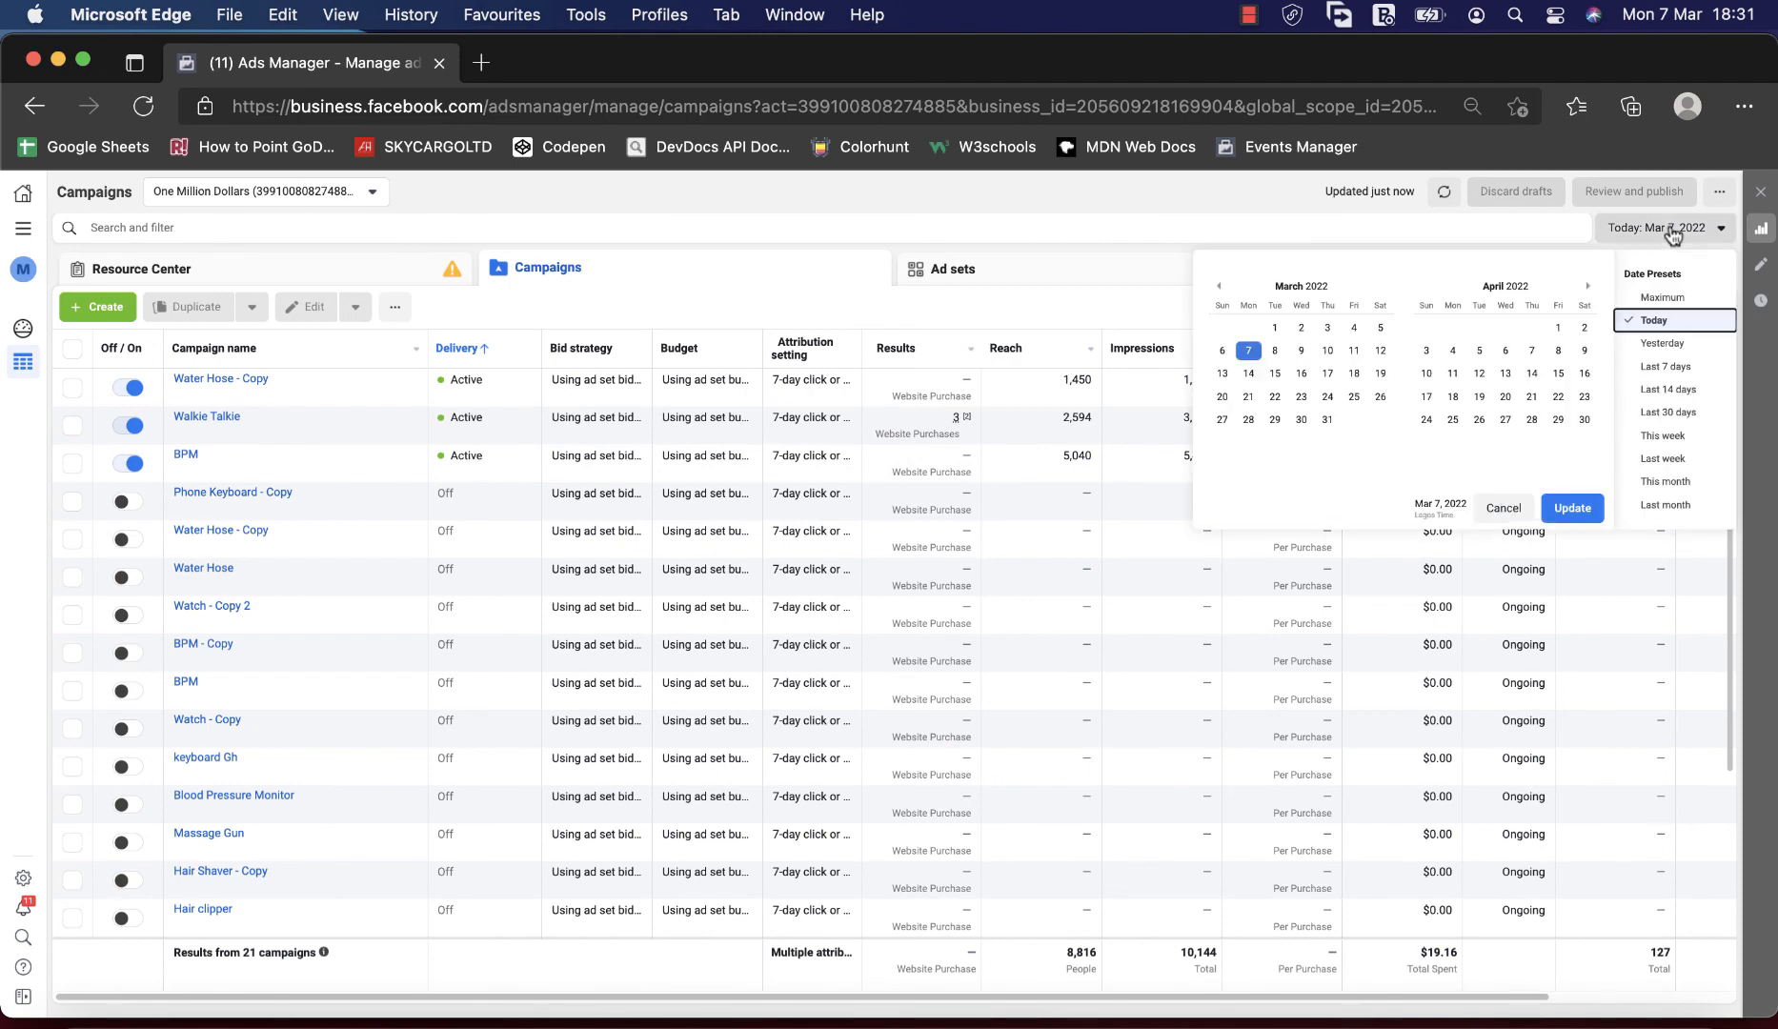
click(1677, 506)
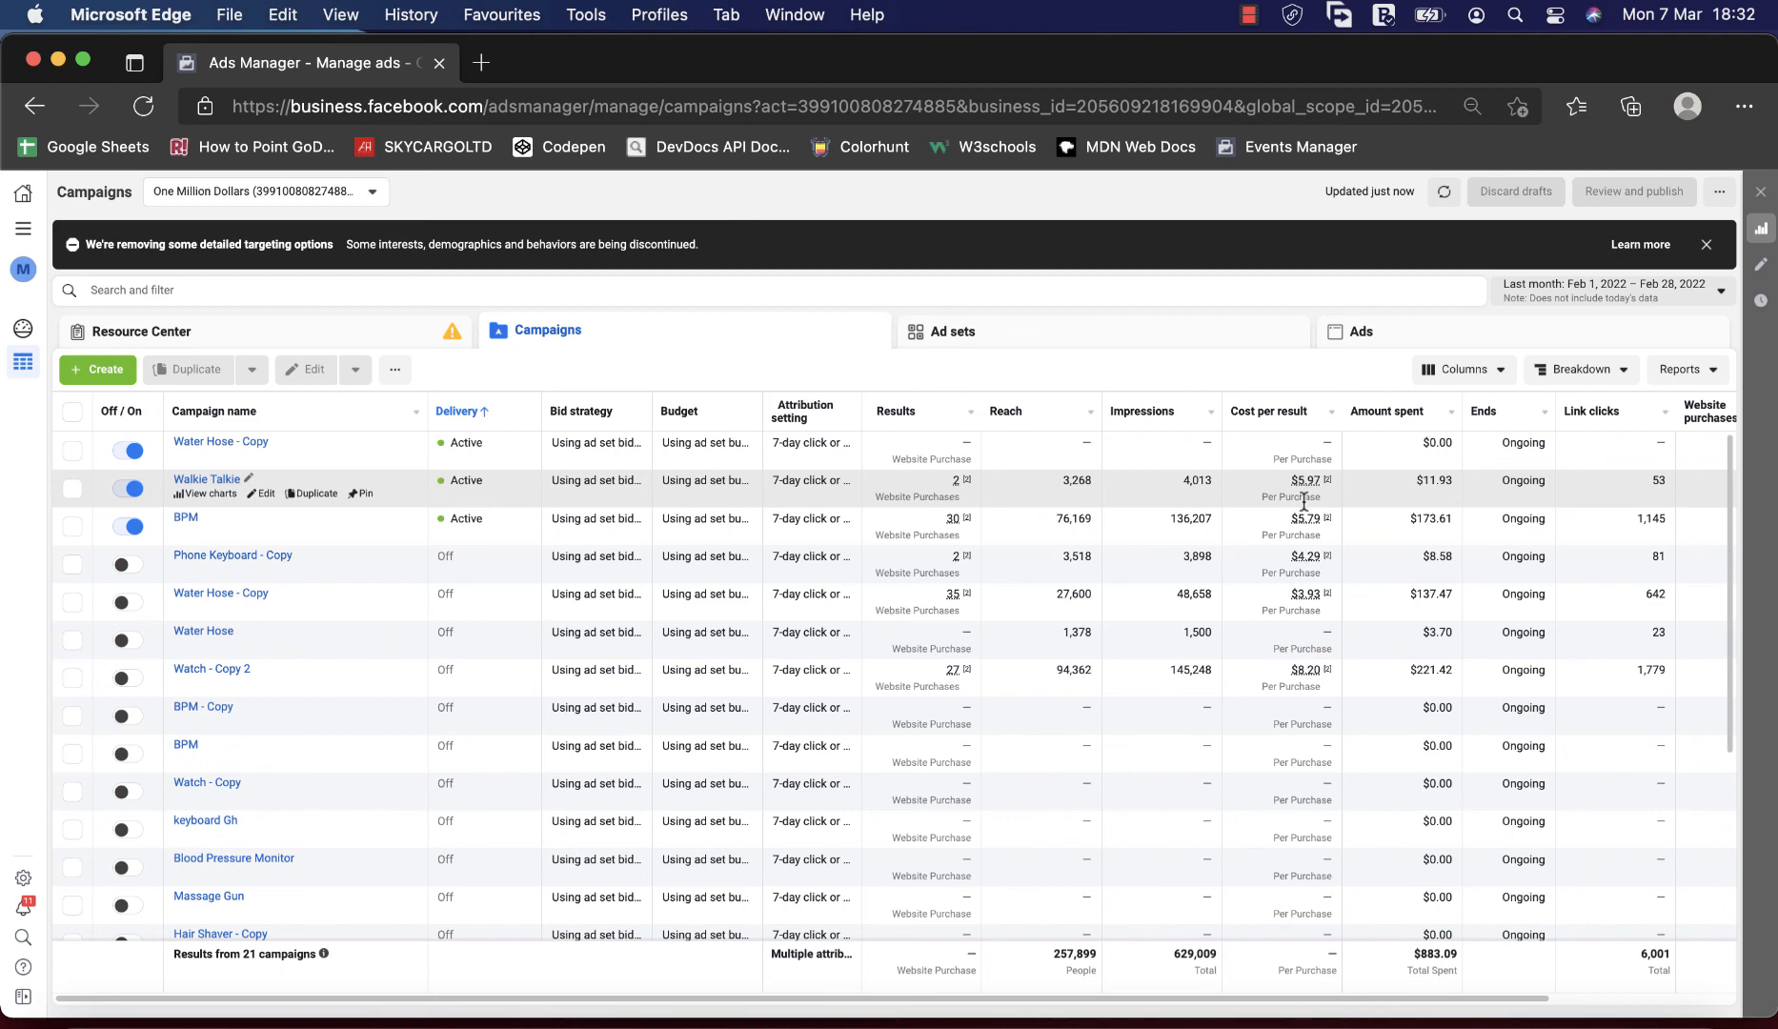
scroll(1151, 705, down, 5)
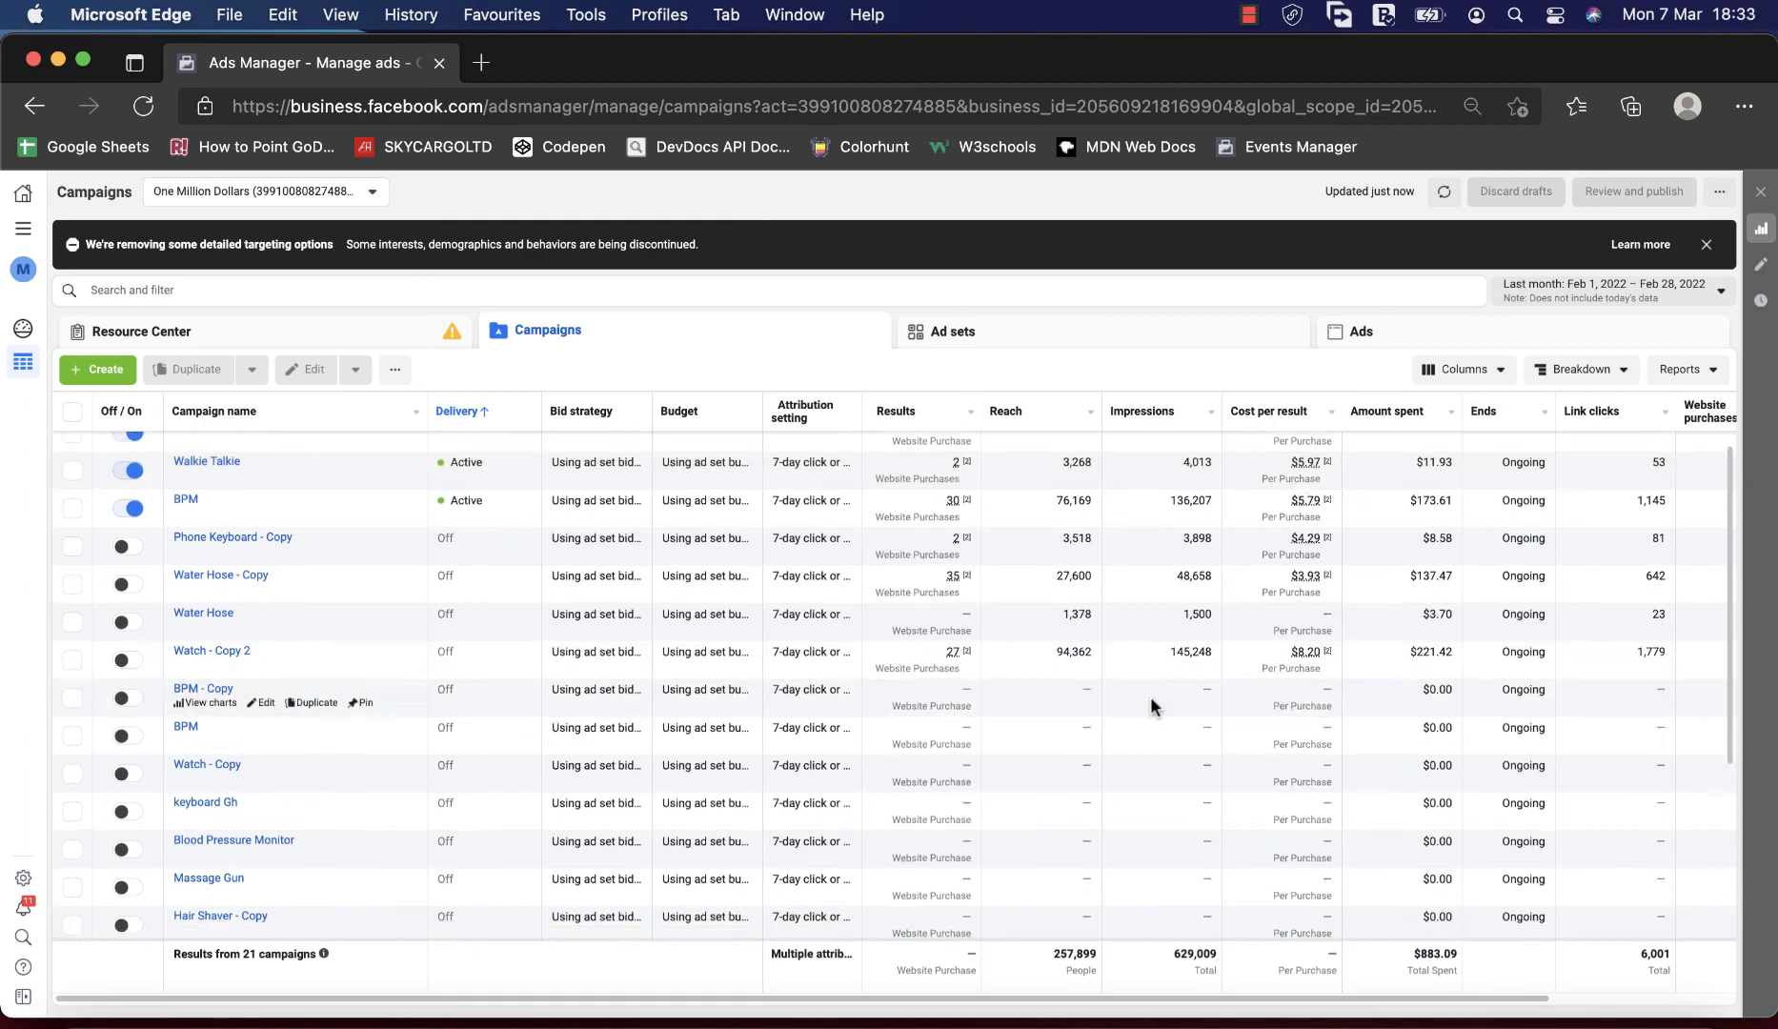
scroll(1150, 706, up, 5)
scroll(1150, 701, down, 5)
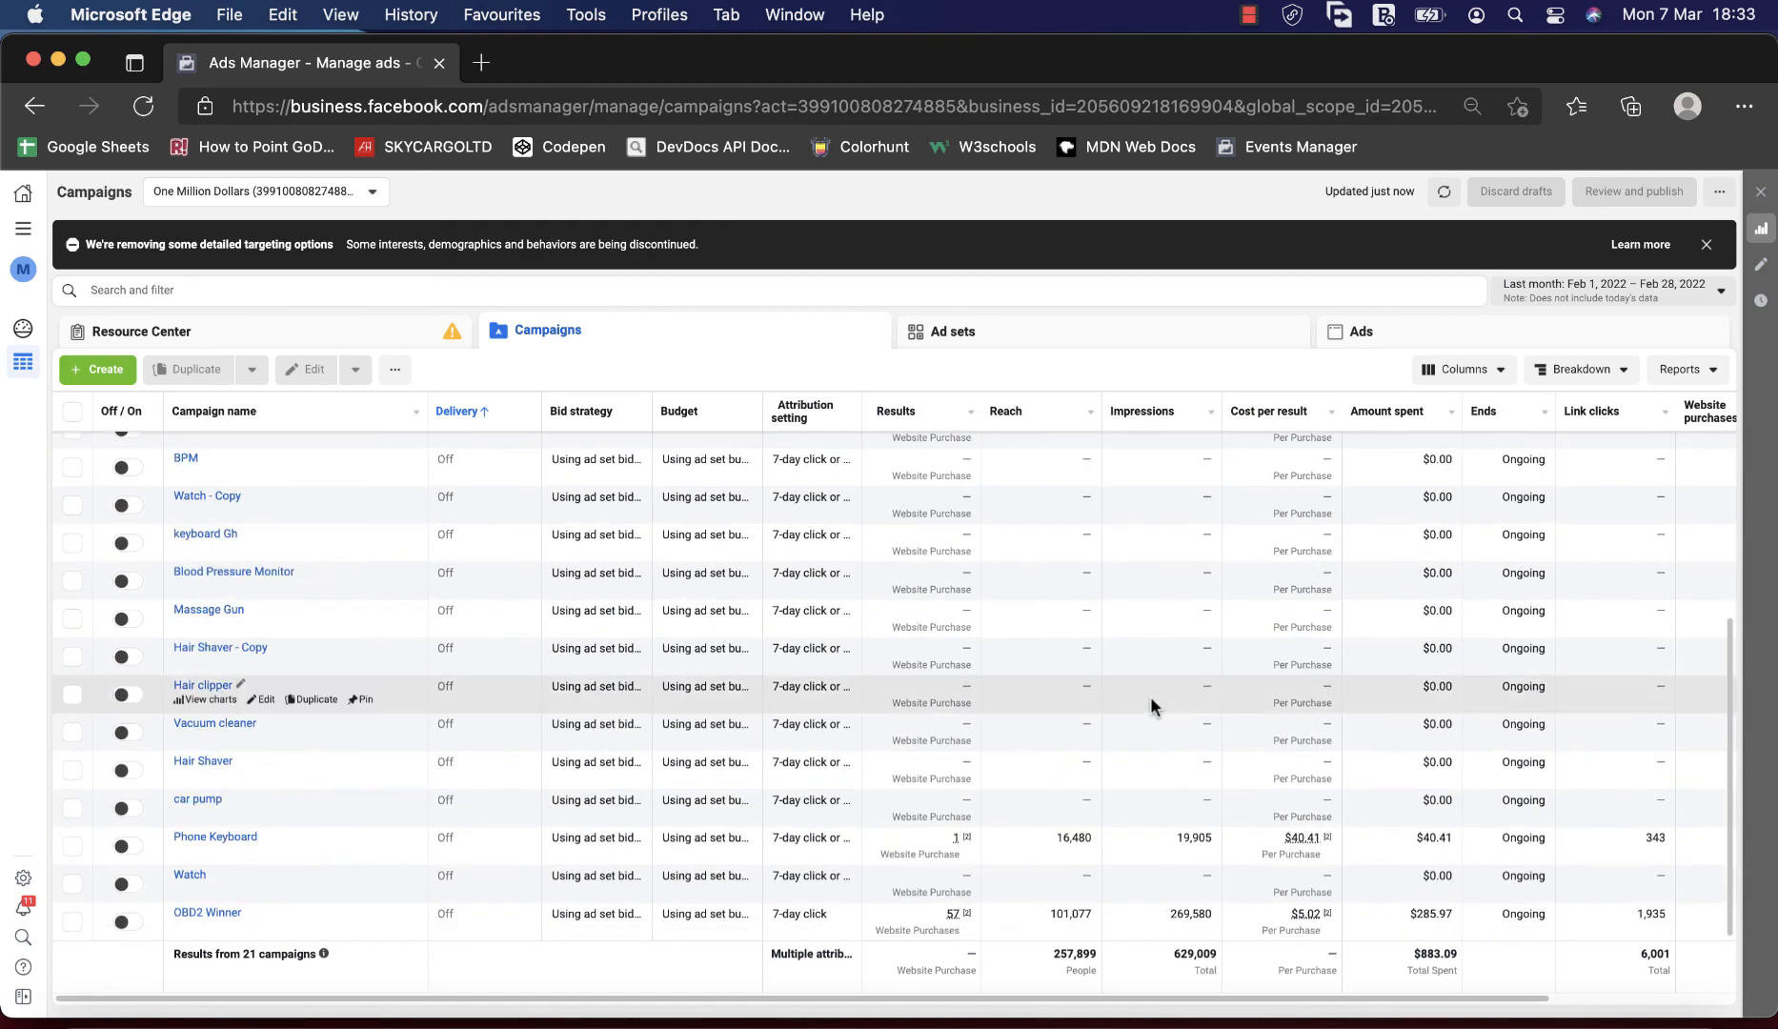
Switch to Firefox to return to the Campaigns page of the Tutorials ad account.
right_click(1150, 705)
key(ctrl+Up)
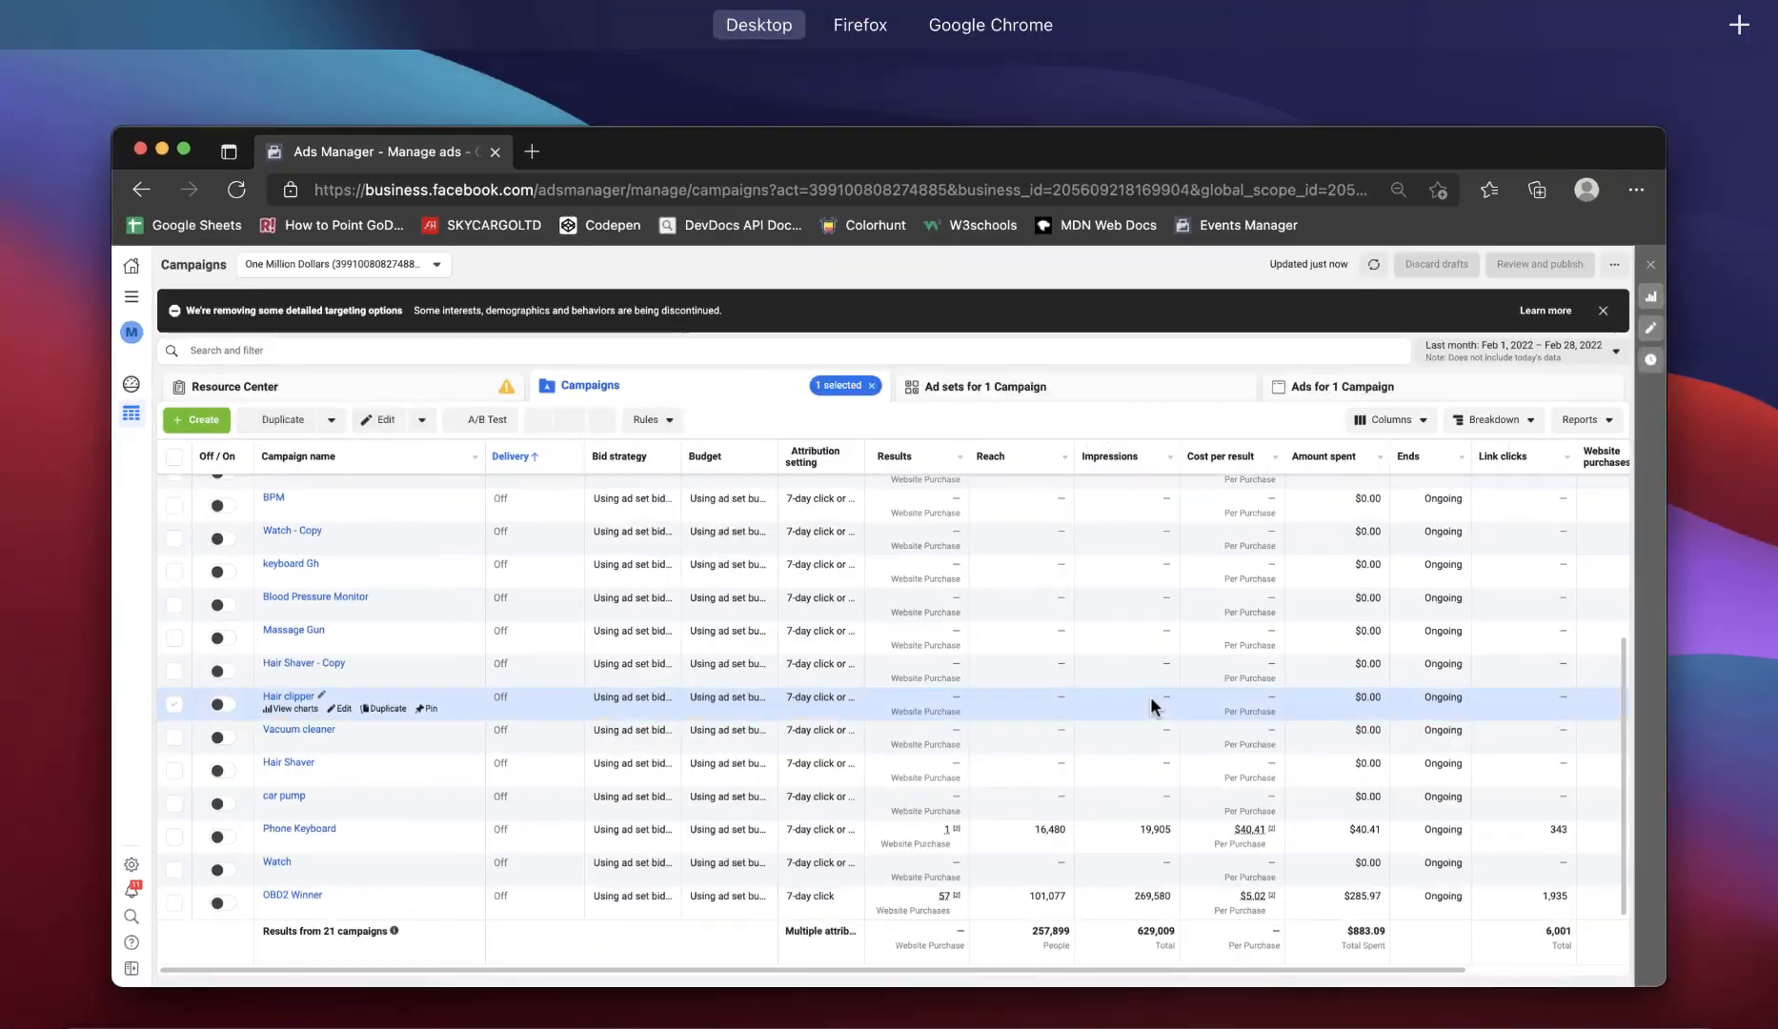
click(889, 87)
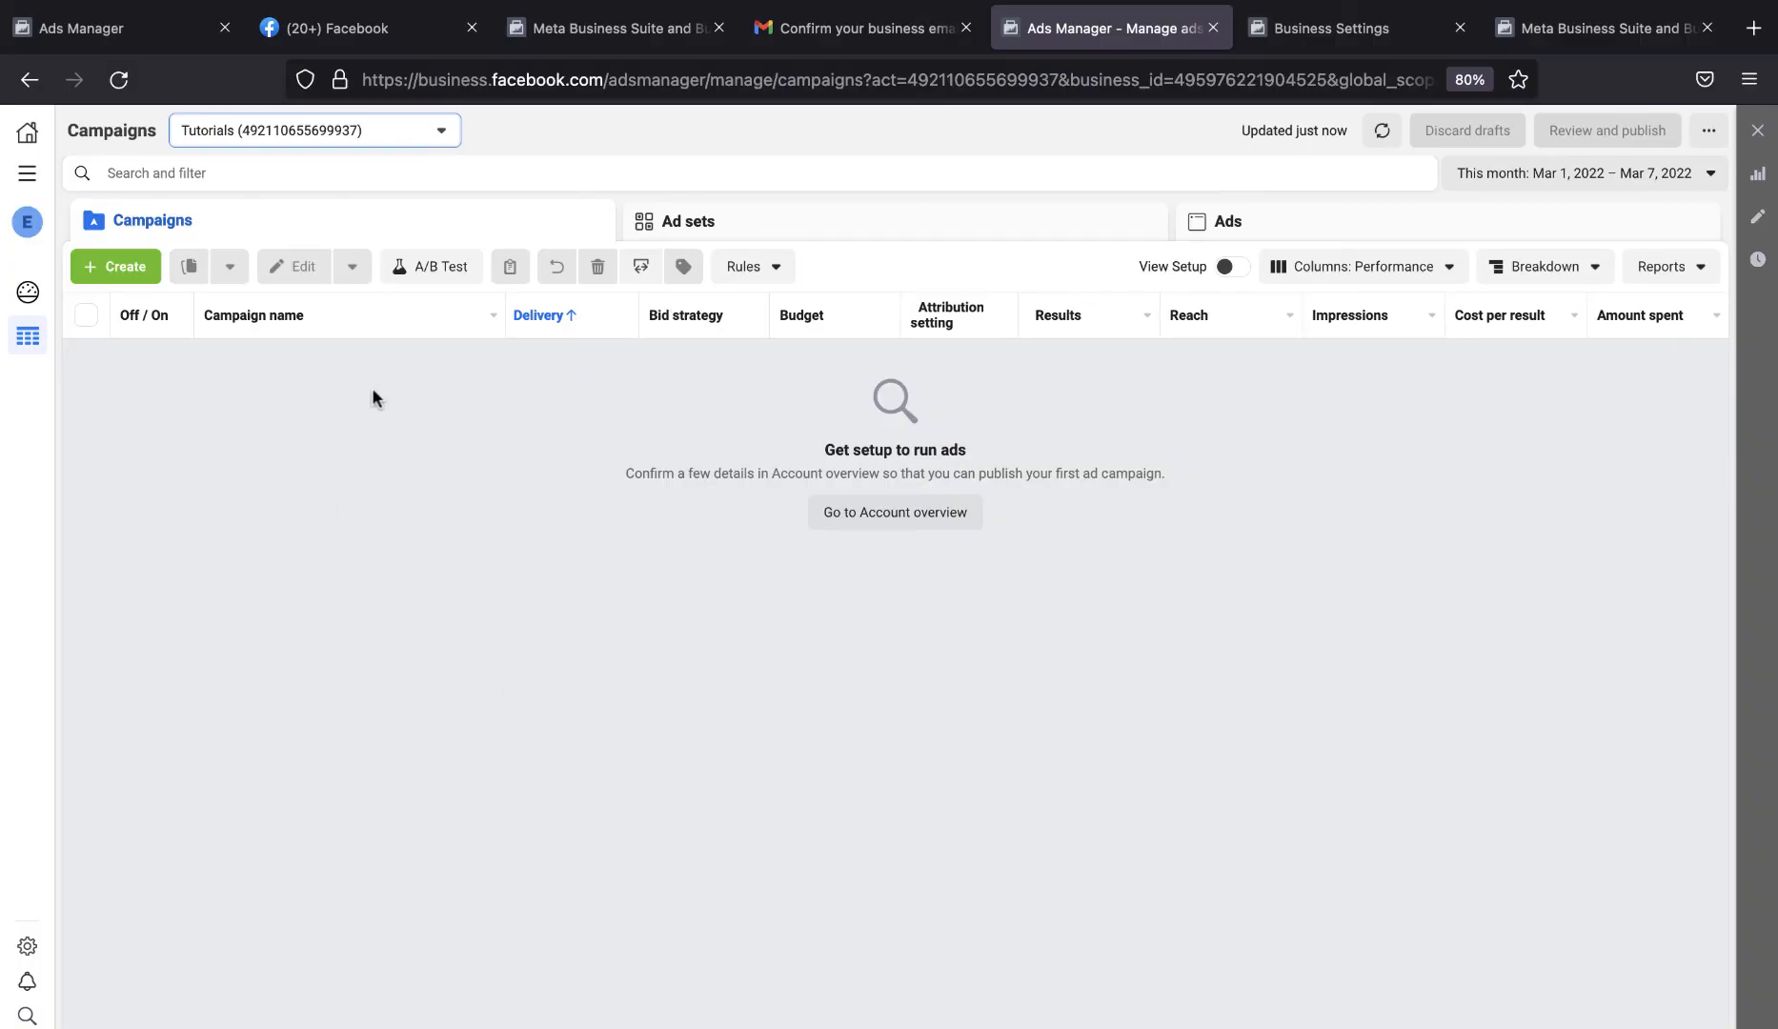
Start a new campaign with the Conversions objective and go to the Account overview for the needed account info.
click(105, 272)
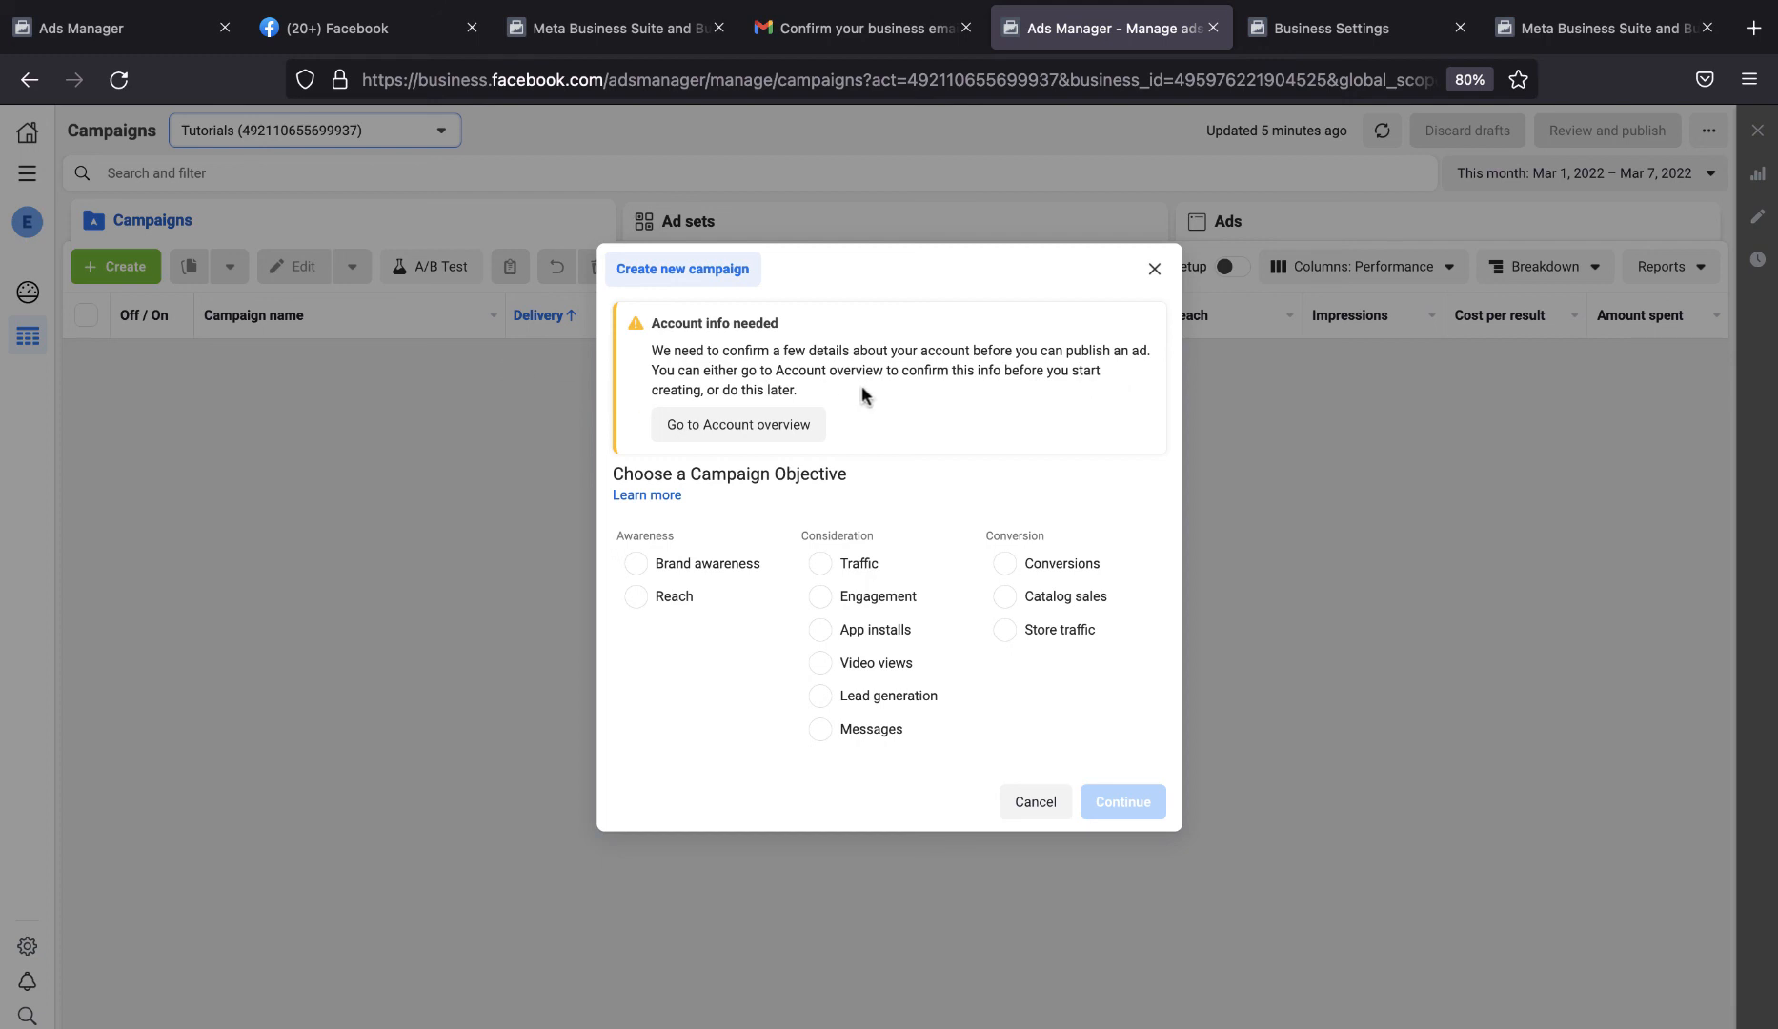
click(1010, 569)
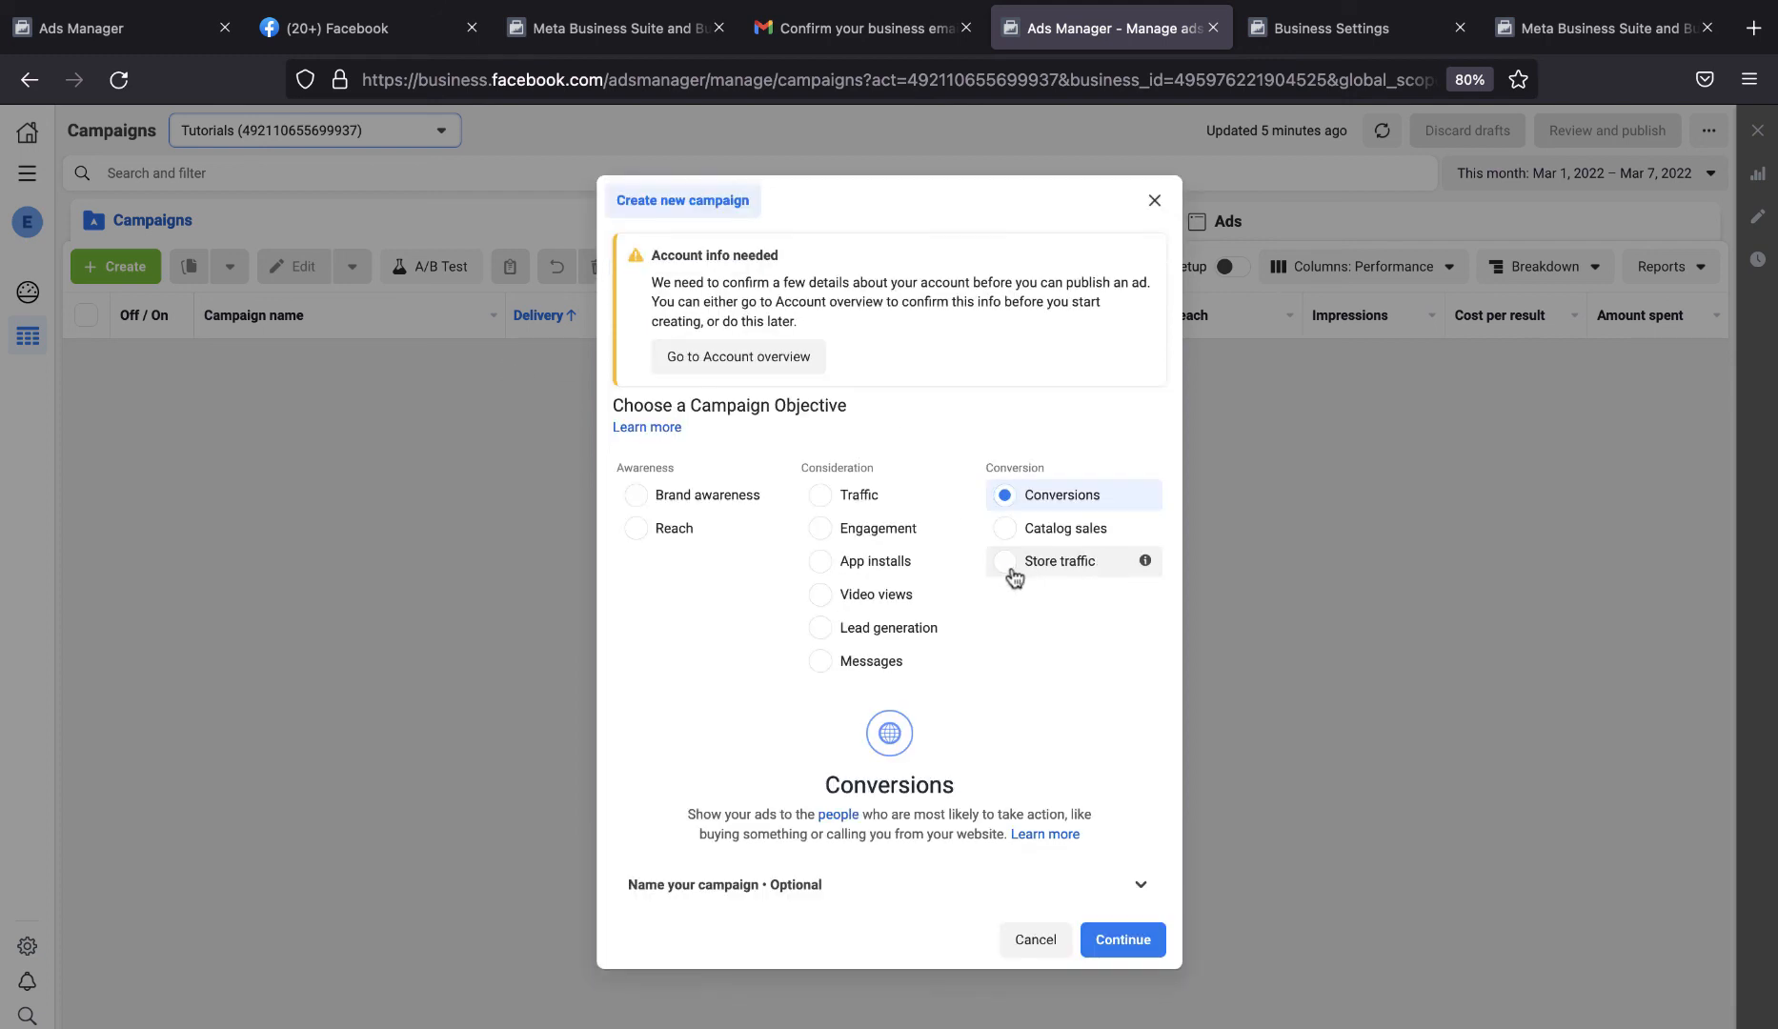
right_click(758, 358)
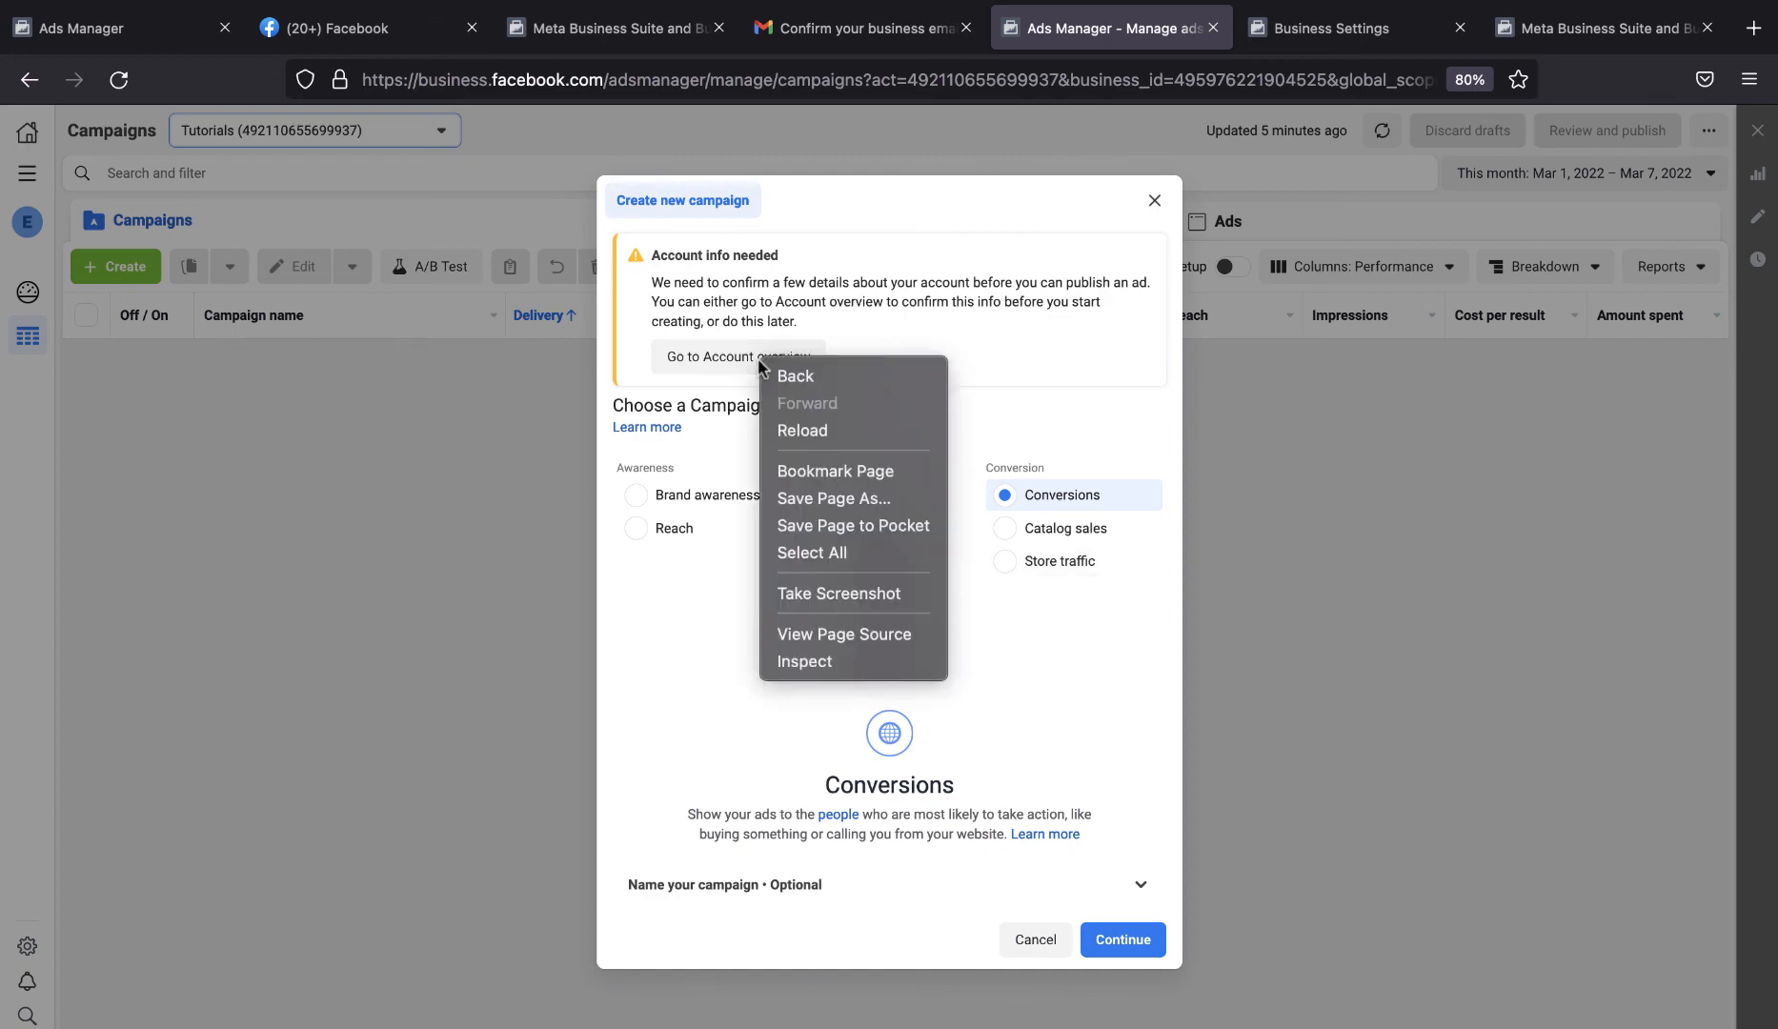
click(722, 358)
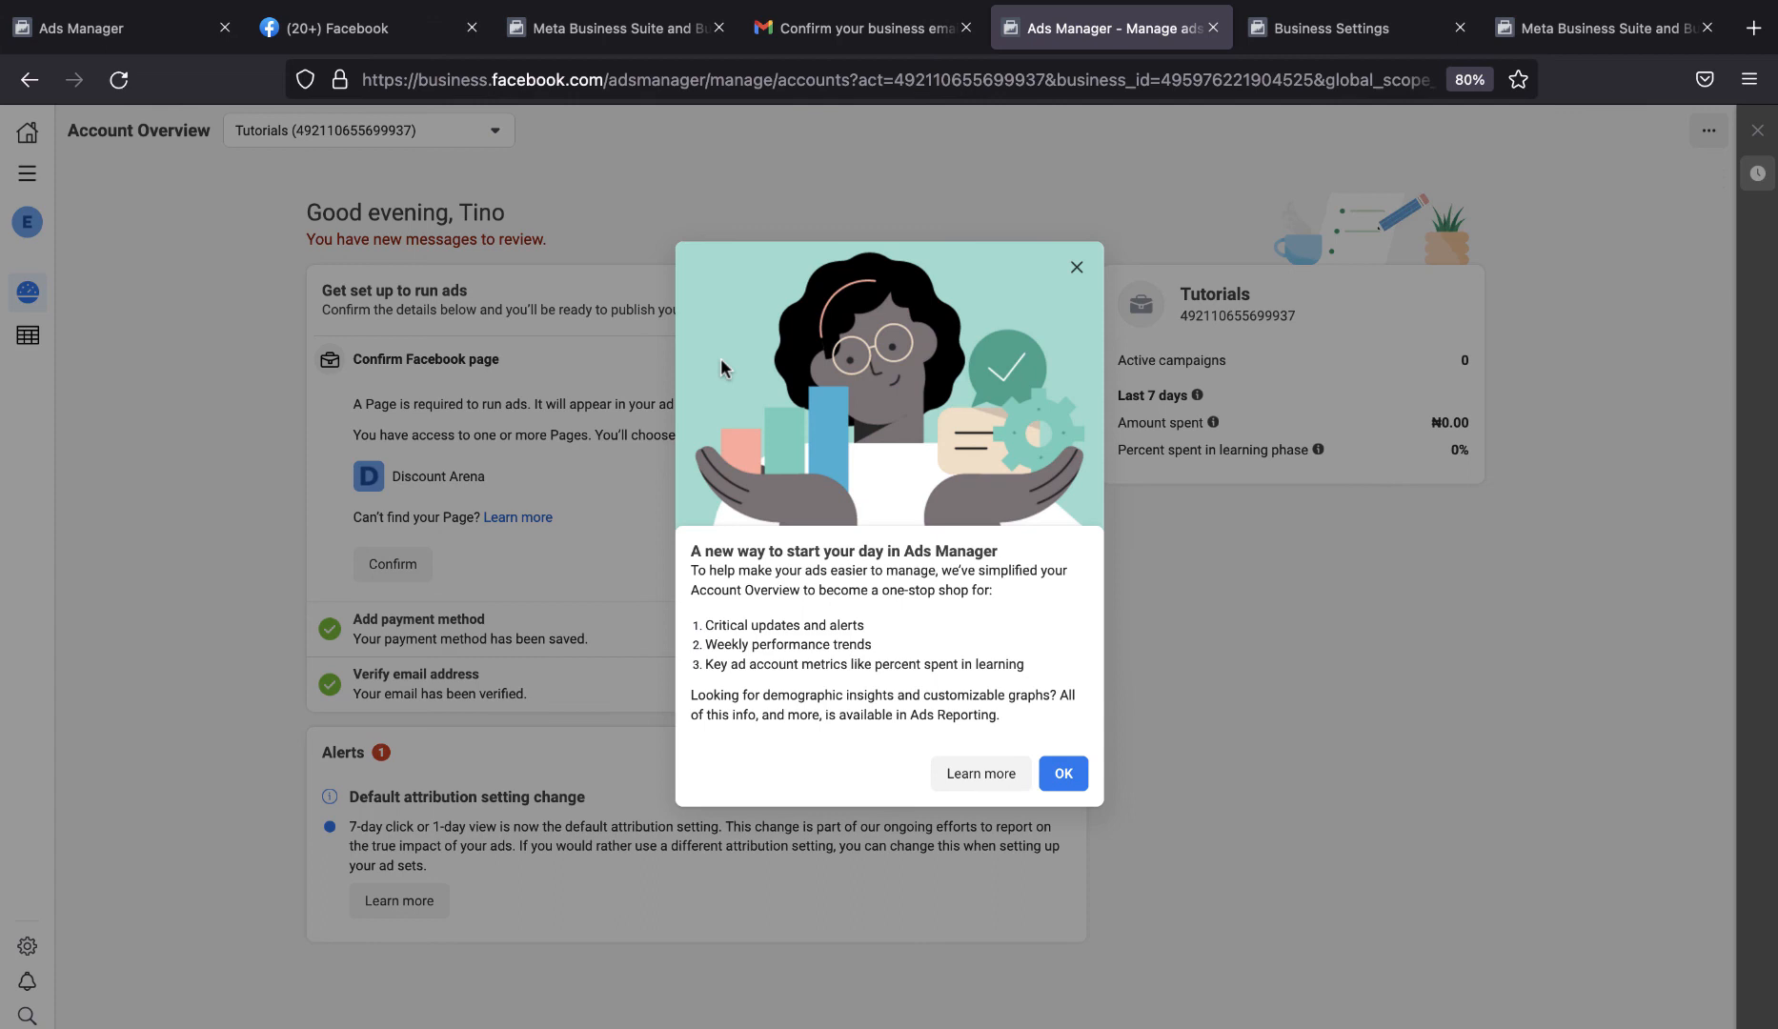
Dismiss the Account Overview introduction and confirm the Discount Arena Page for running ads.
click(1075, 267)
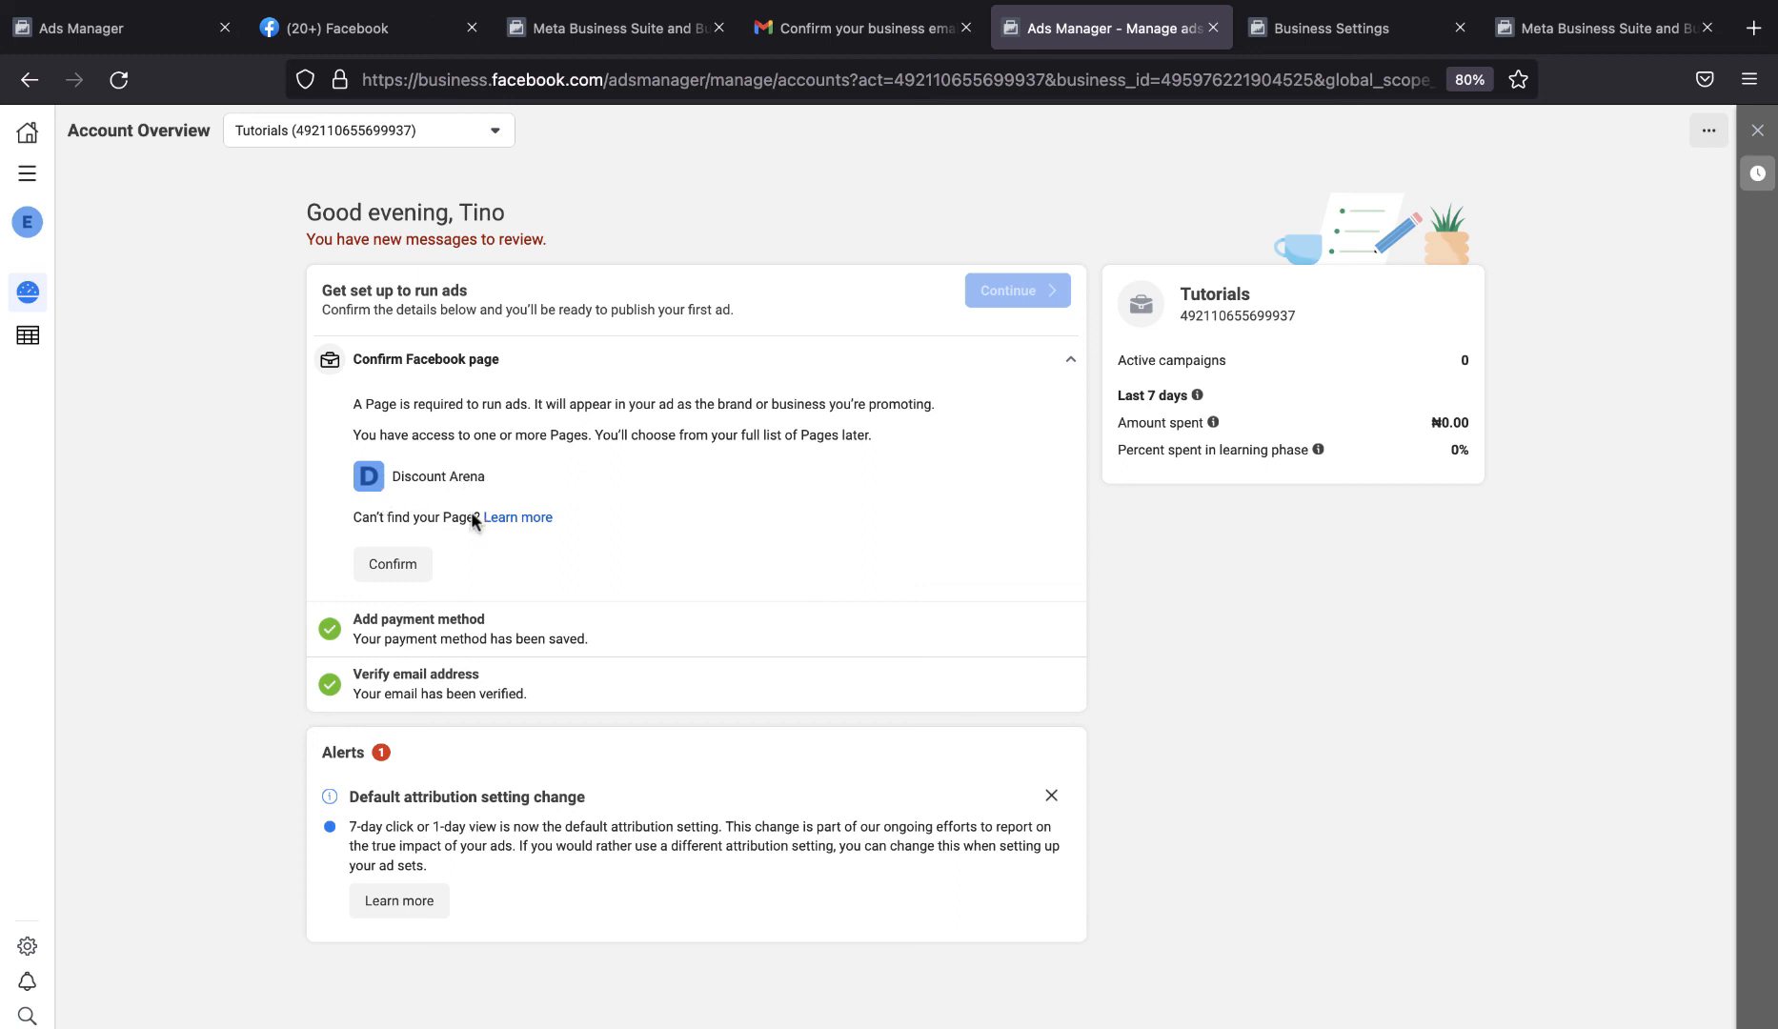
click(413, 566)
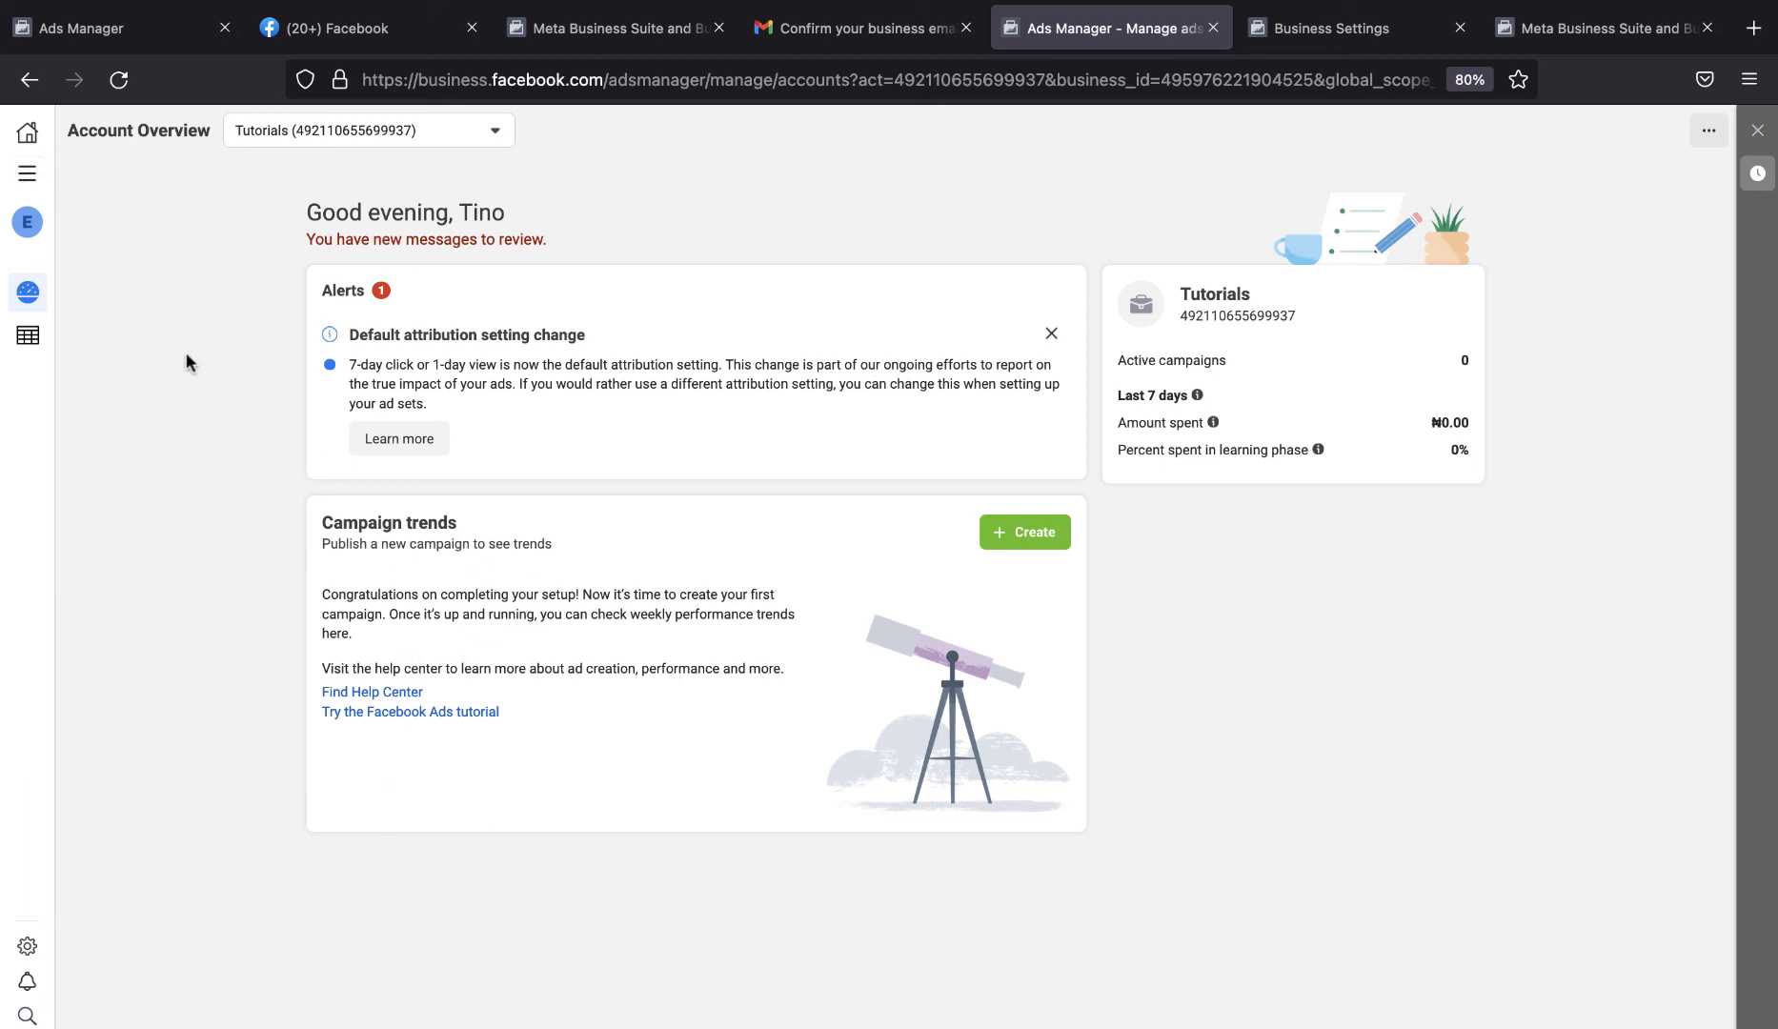
Return to the Ads Manager Campaigns page and start creating a new campaign in the Tutorials ad account.
click(26, 173)
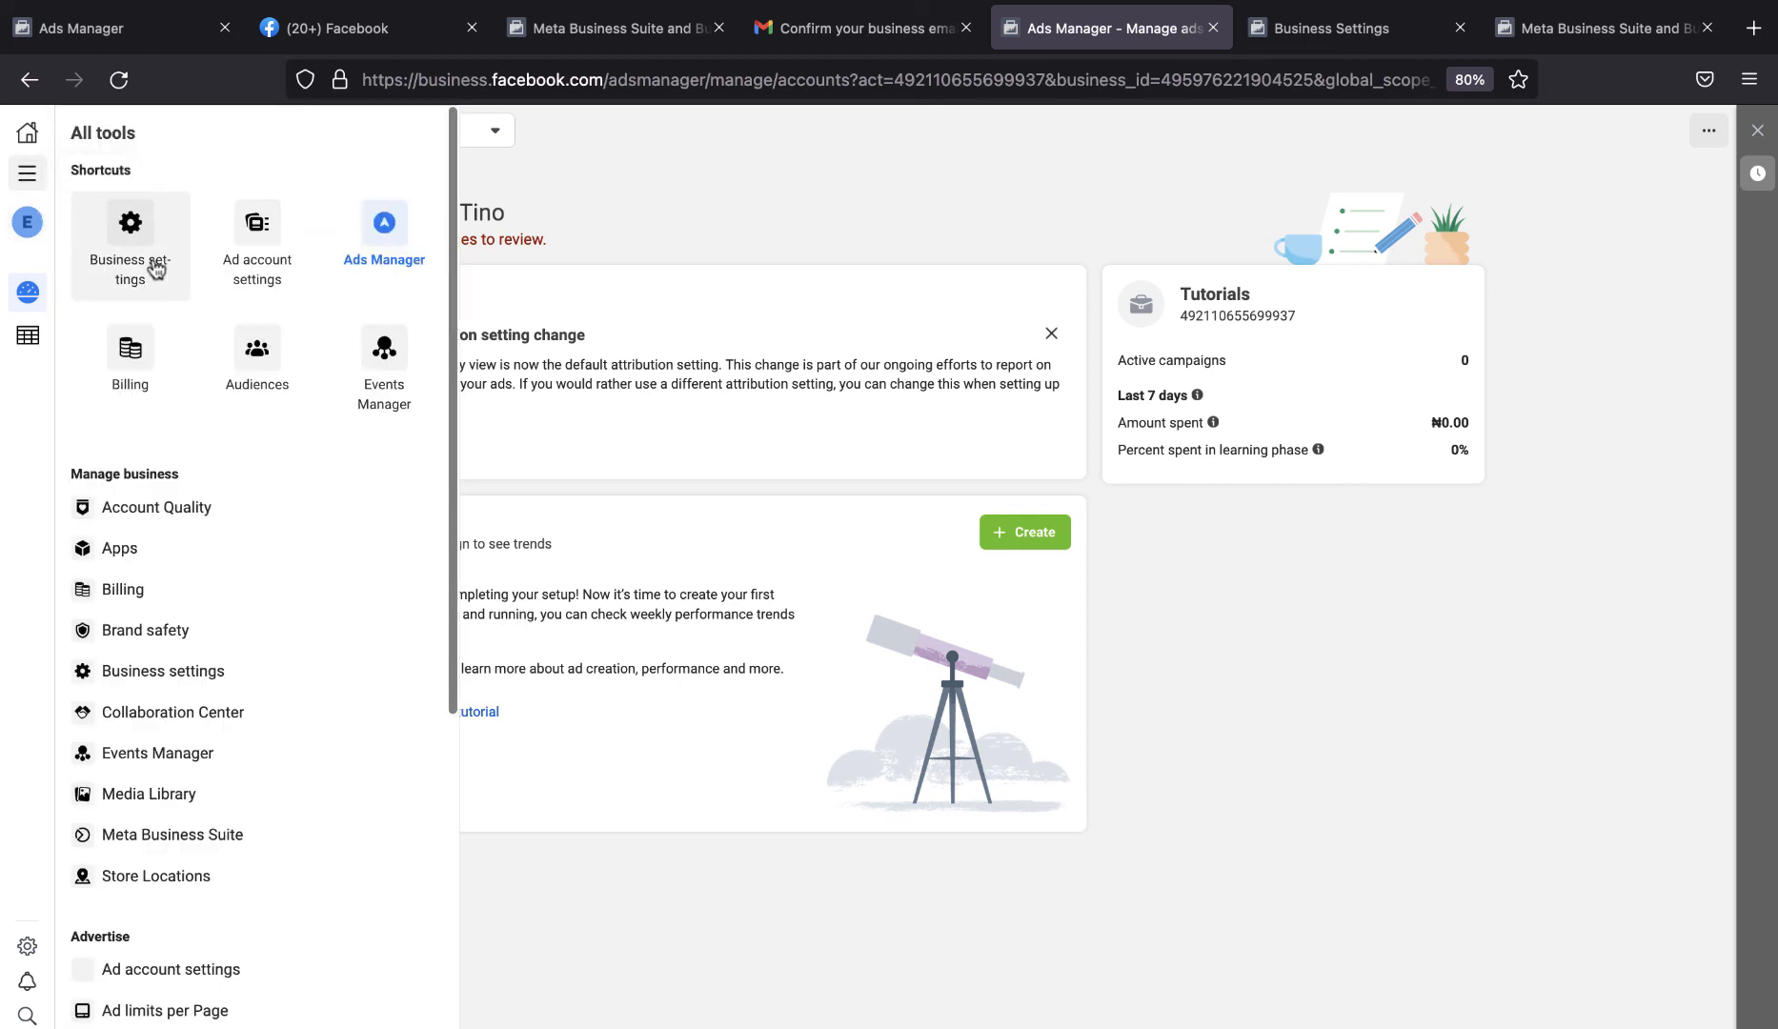
click(385, 229)
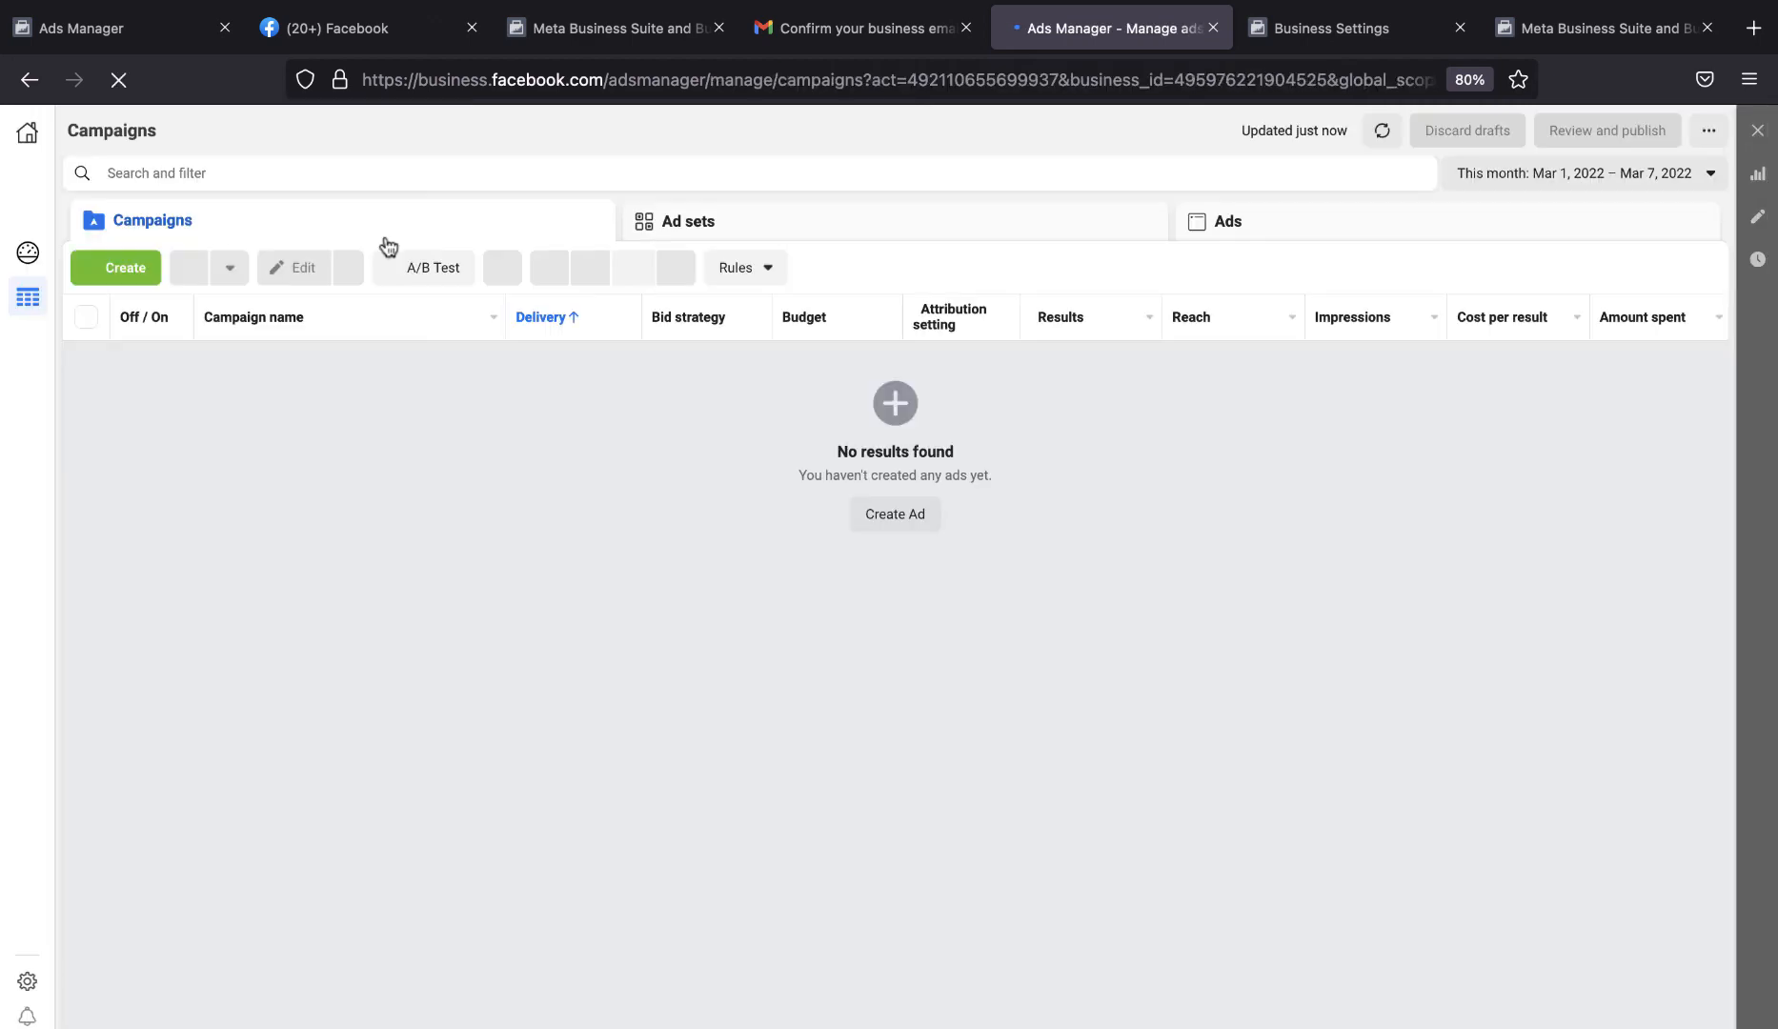
click(132, 273)
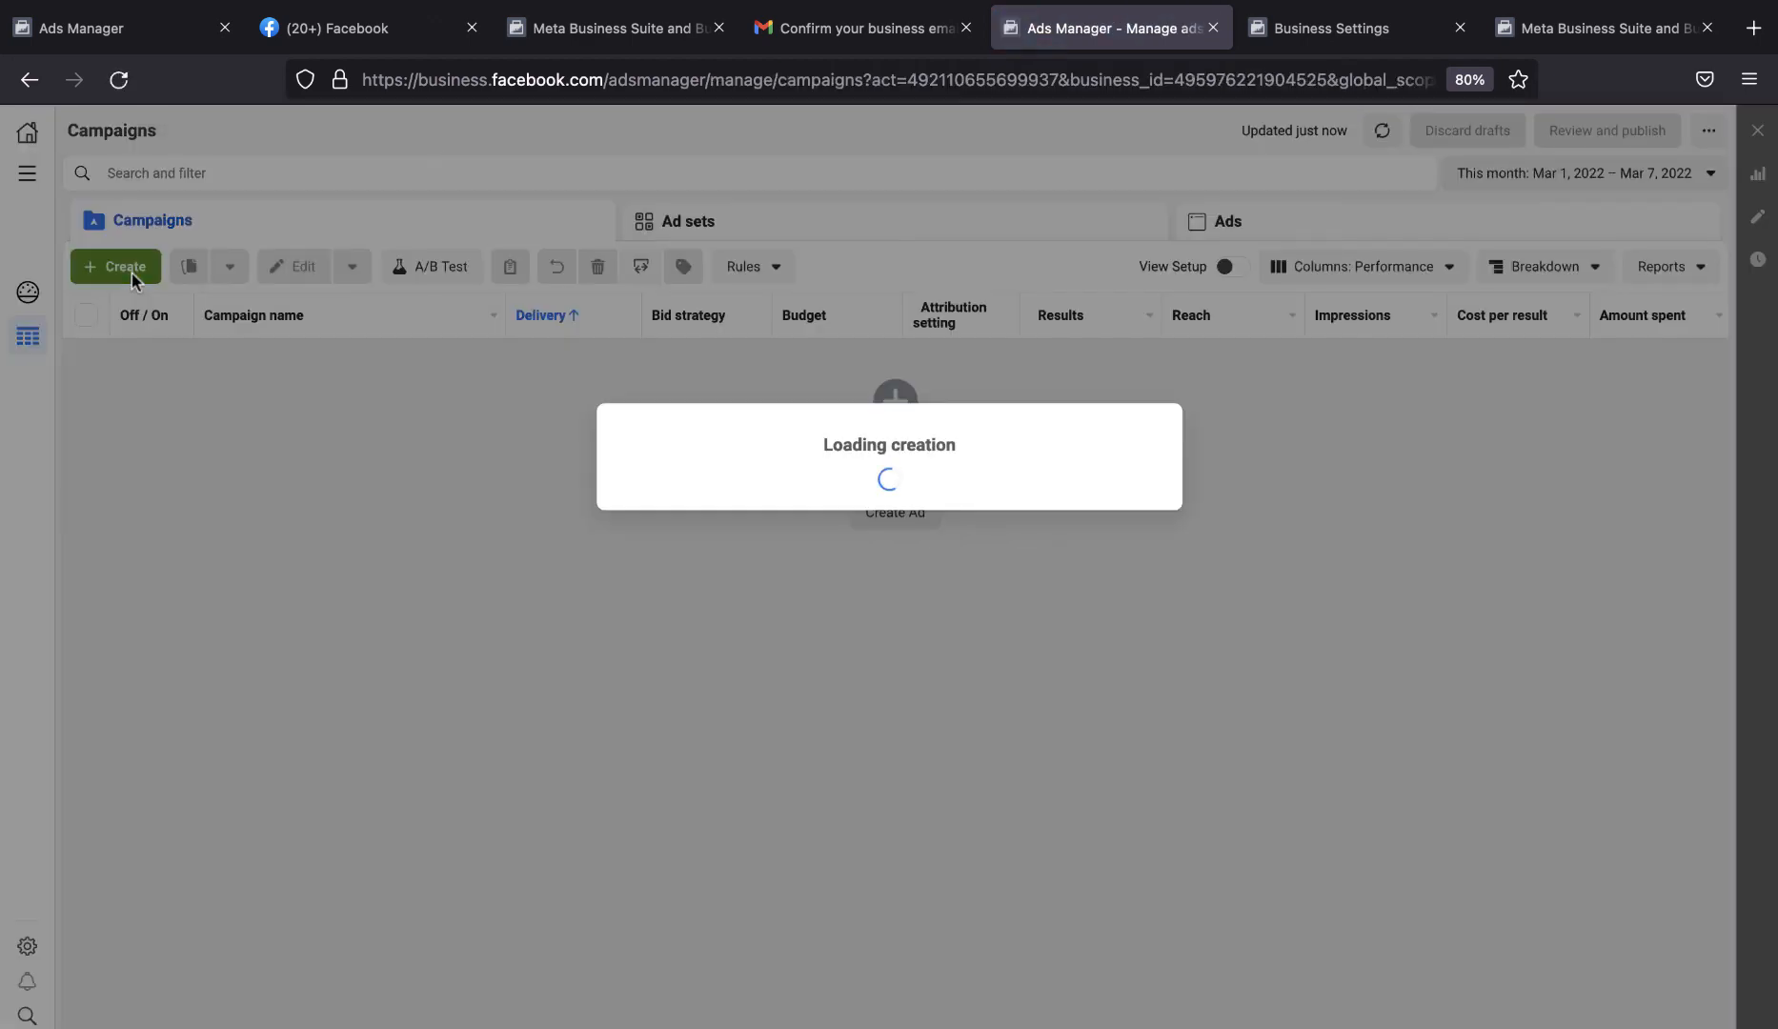